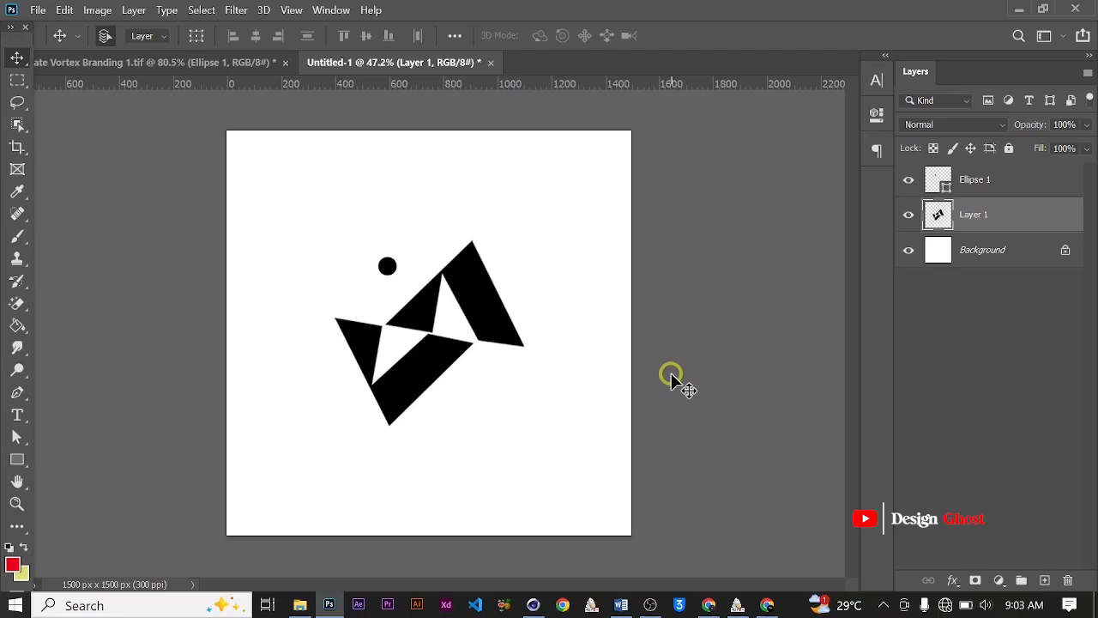
pyautogui.keyDown('alt'); pyautogui.scroll(3, 453, 313); pyautogui.keyUp('alt')
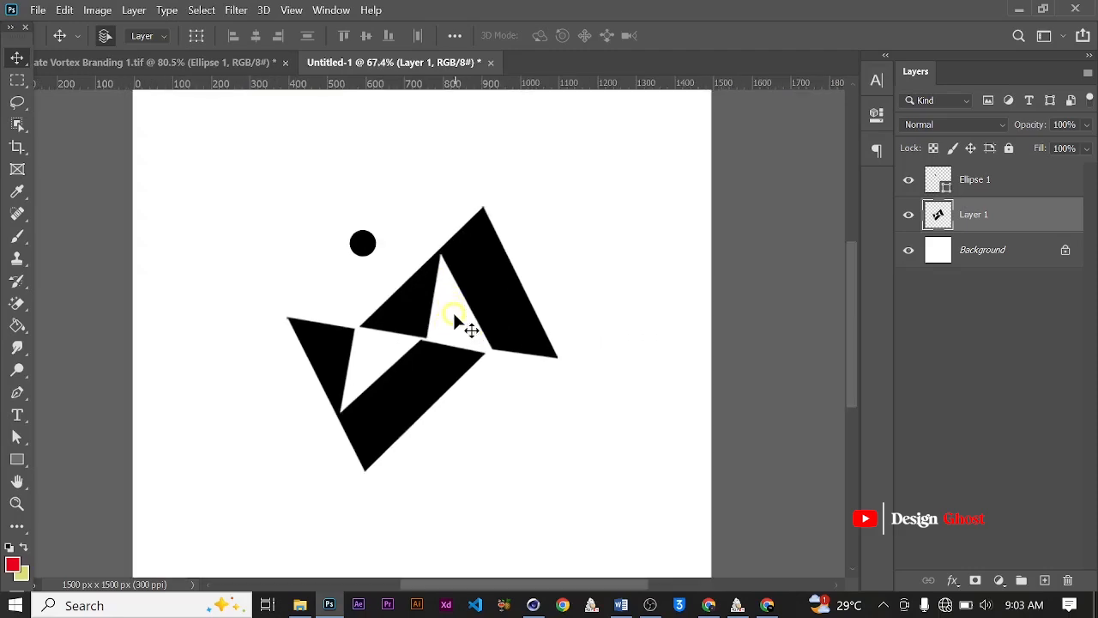
pyautogui.hotkey('ctrl', '0')
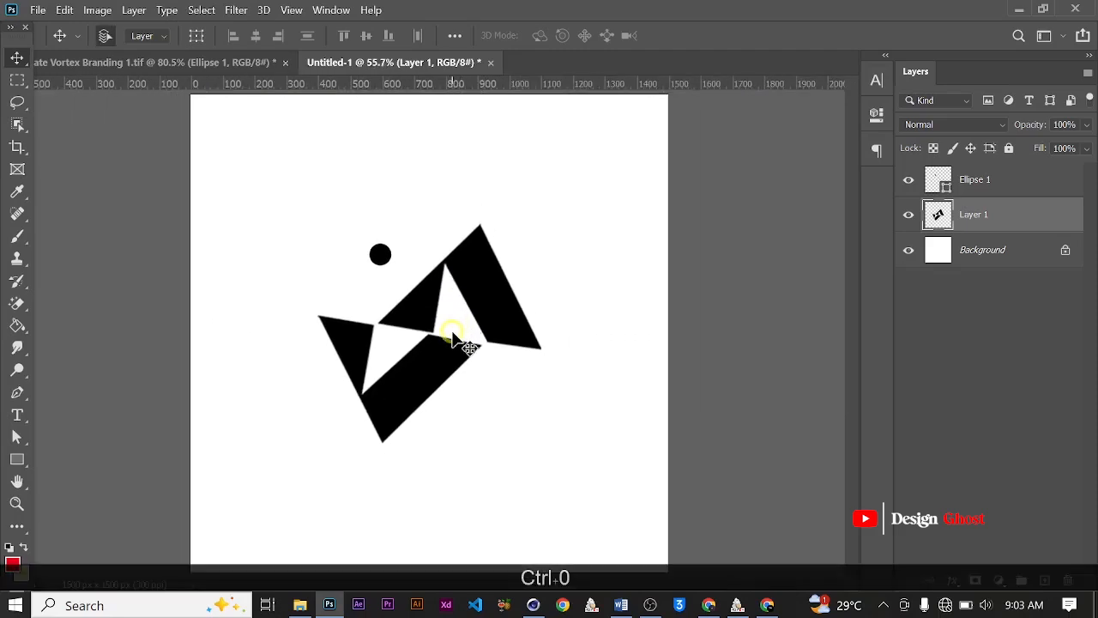
pyautogui.keyDown('alt'); pyautogui.scroll(-7, 452, 333); pyautogui.keyUp('alt')
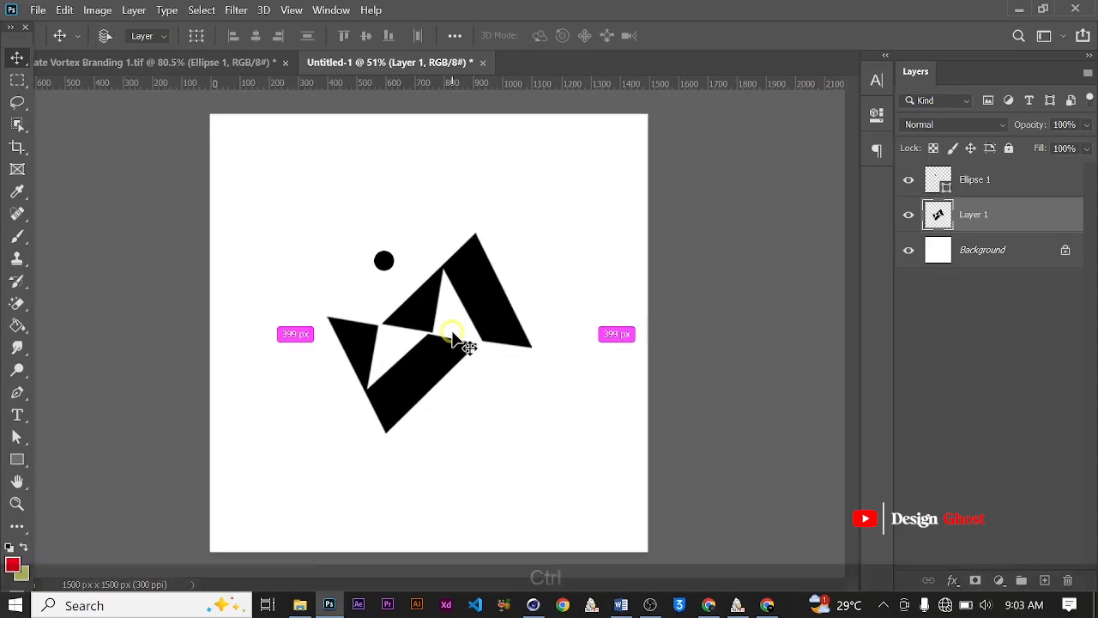
pyautogui.hotkey('ctrl', '0')
pyautogui.keyDown('alt'); pyautogui.scroll(4, 452, 333); pyautogui.keyUp('alt')
pyautogui.keyDown('alt'); pyautogui.scroll(-5, 490, 346); pyautogui.keyUp('alt')
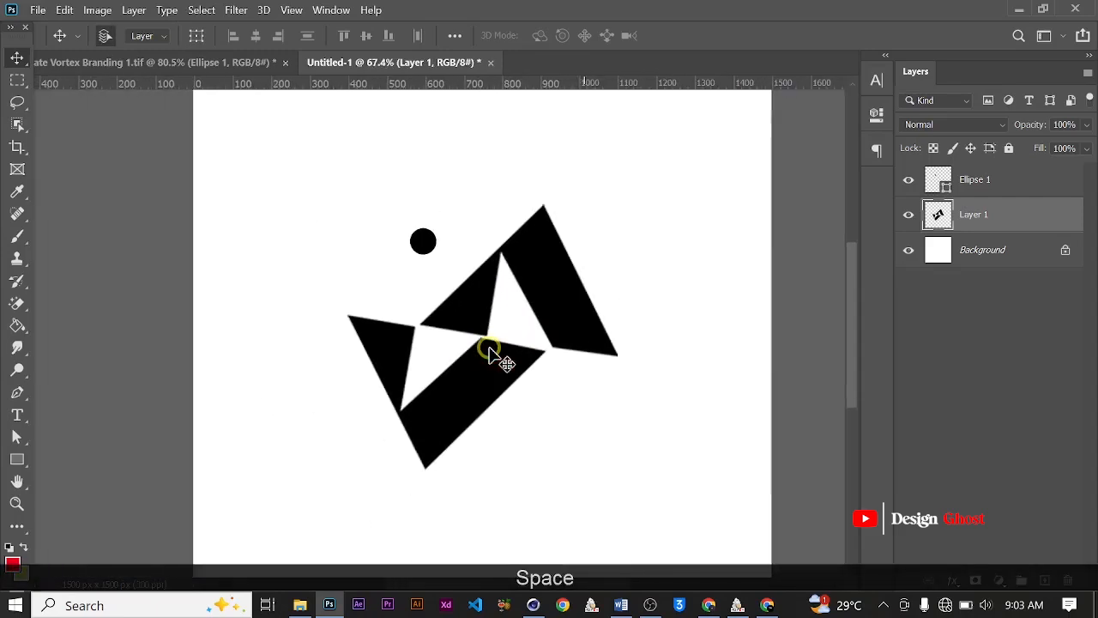
pyautogui.hotkey('ctrl', '0')
pyautogui.keyDown('alt'); pyautogui.scroll(4, 490, 352); pyautogui.keyUp('alt')
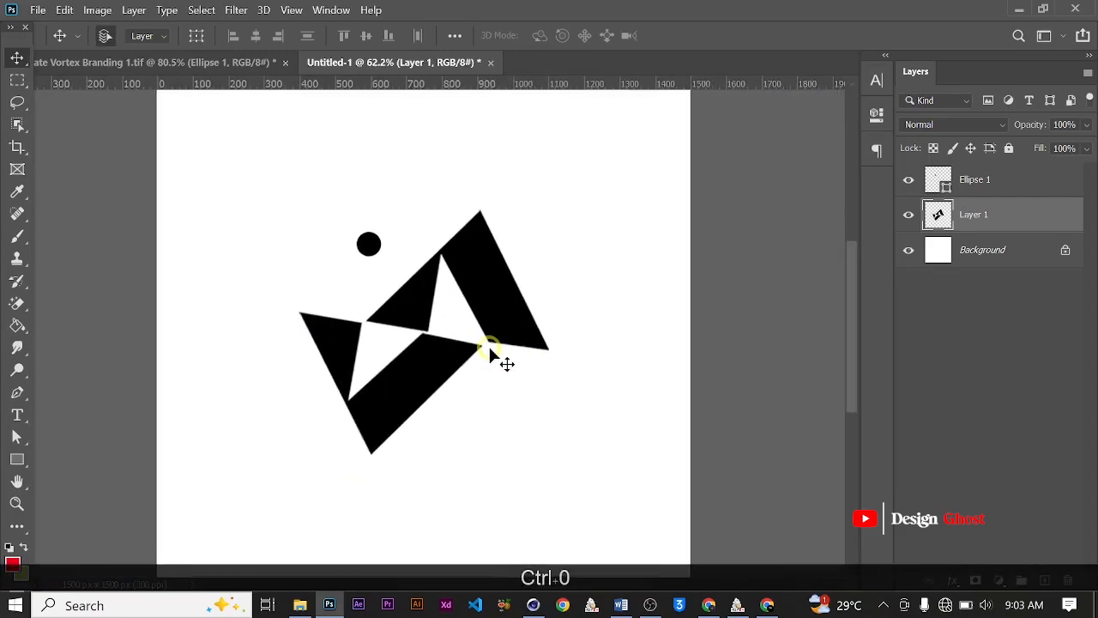
pyautogui.keyDown('alt'); pyautogui.scroll(-2, 490, 352); pyautogui.keyUp('alt')
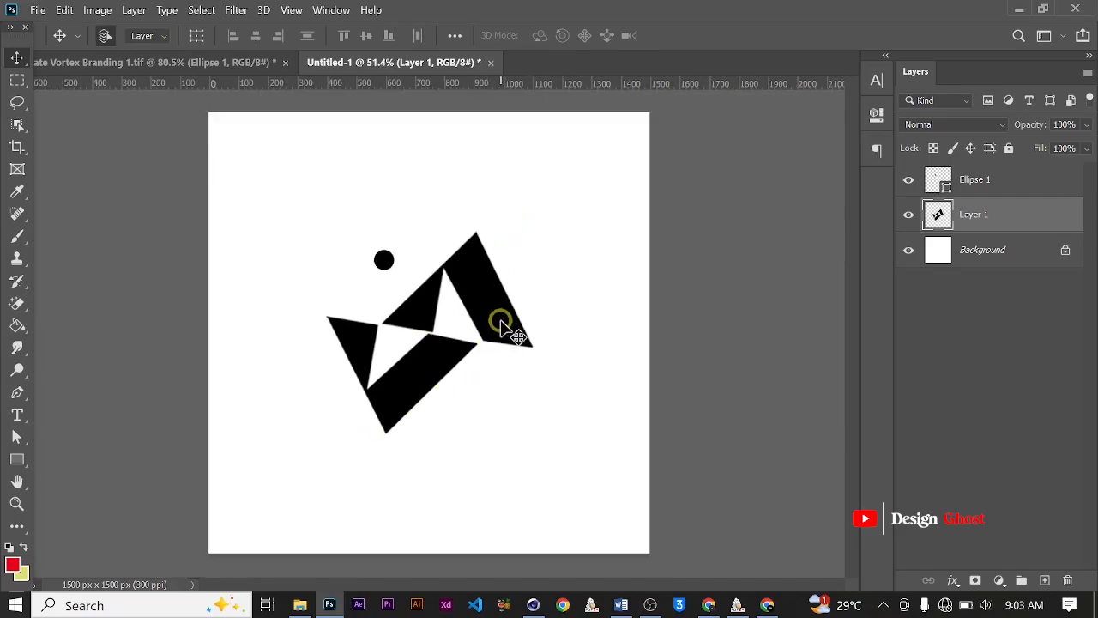
pyautogui.keyDown('alt'); pyautogui.scroll(3, 466, 314); pyautogui.keyUp('alt')
pyautogui.hotkey('ctrl', '0')
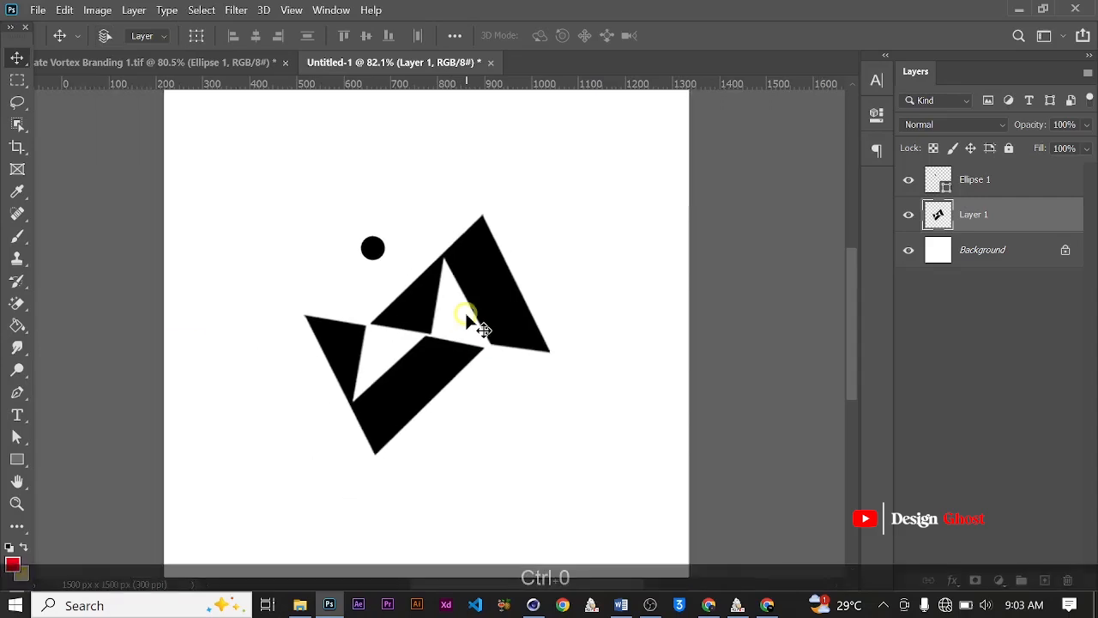
pyautogui.keyDown('alt'); pyautogui.scroll(2, 466, 317); pyautogui.keyUp('alt')
pyautogui.keyDown('alt'); pyautogui.scroll(-3, 464, 324); pyautogui.keyUp('alt')
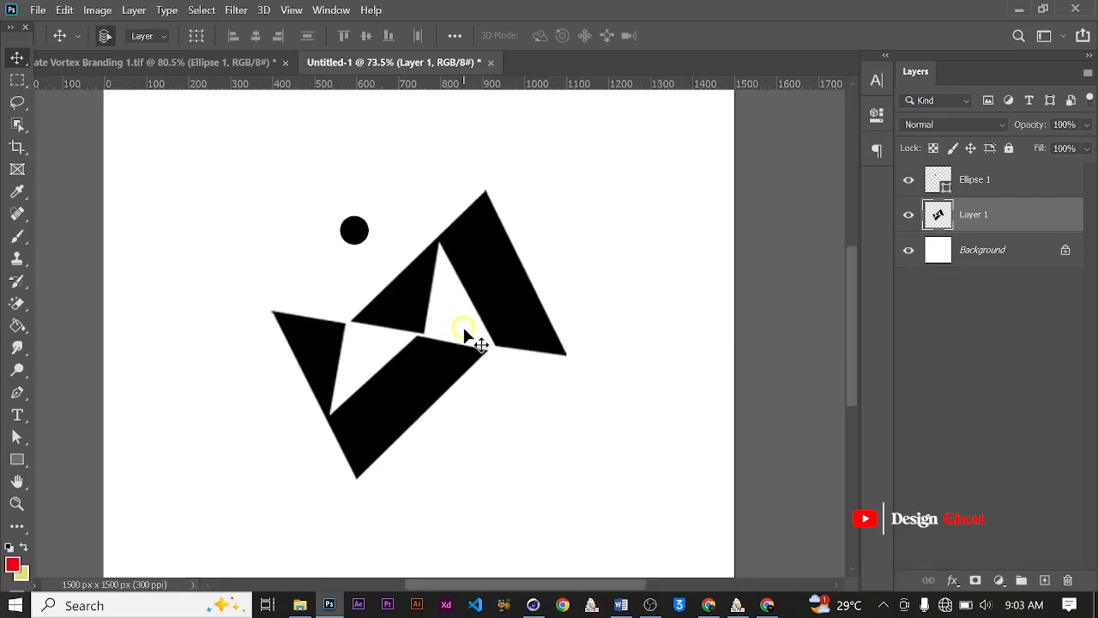
pyautogui.keyDown('alt'); pyautogui.scroll(1, 464, 327); pyautogui.keyUp('alt')
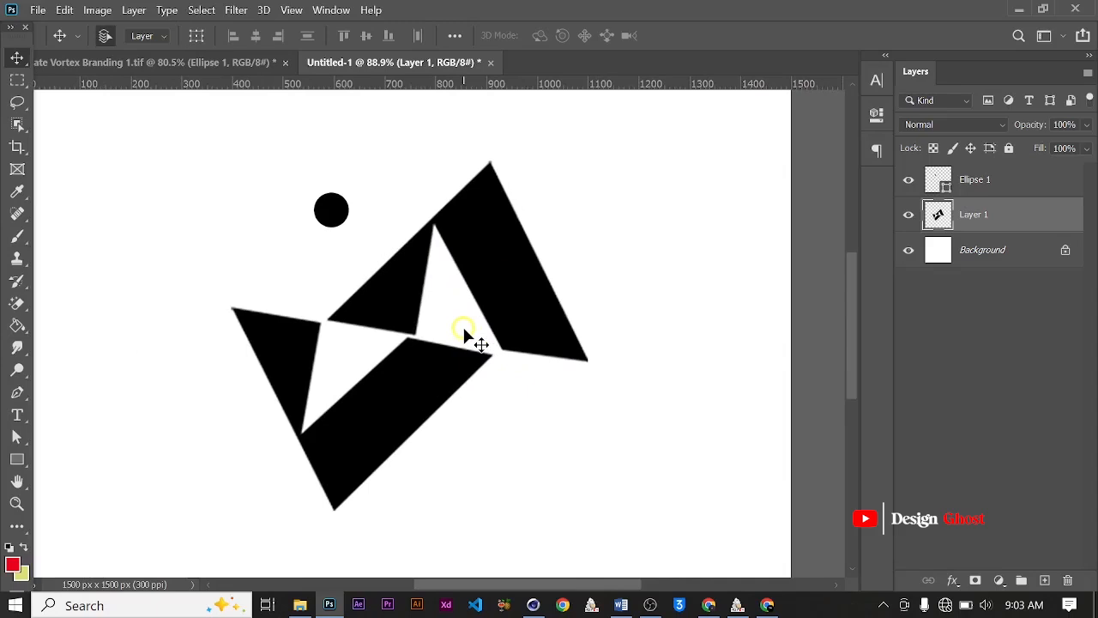
pyautogui.keyDown('alt'); pyautogui.scroll(-1, 463, 327); pyautogui.keyUp('alt')
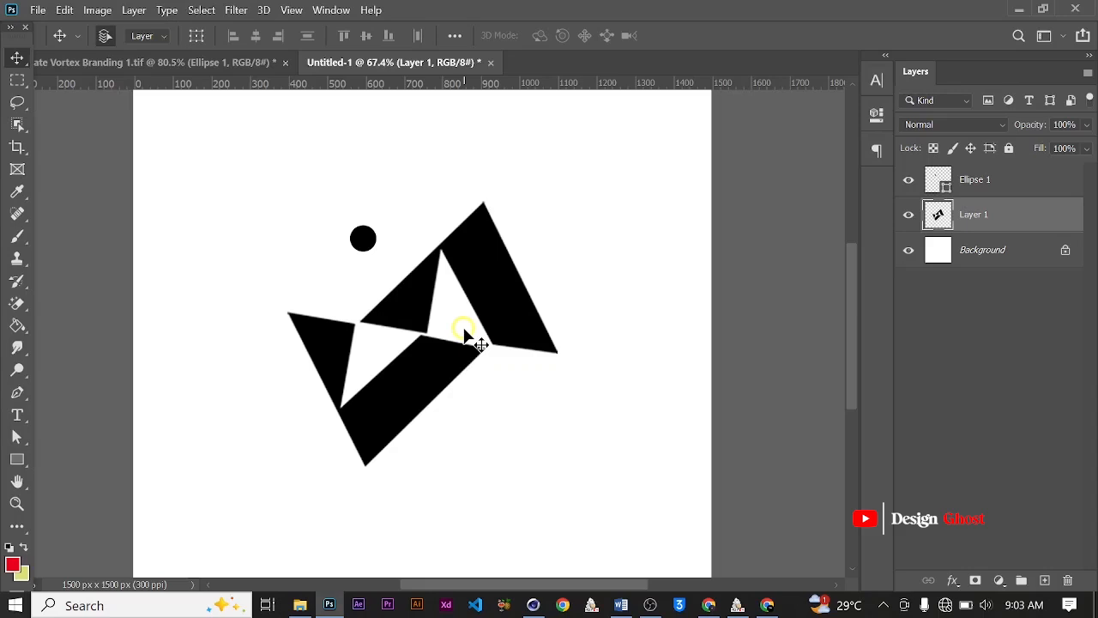
pyautogui.keyDown('alt'); pyautogui.scroll(2, 455, 324); pyautogui.keyUp('alt')
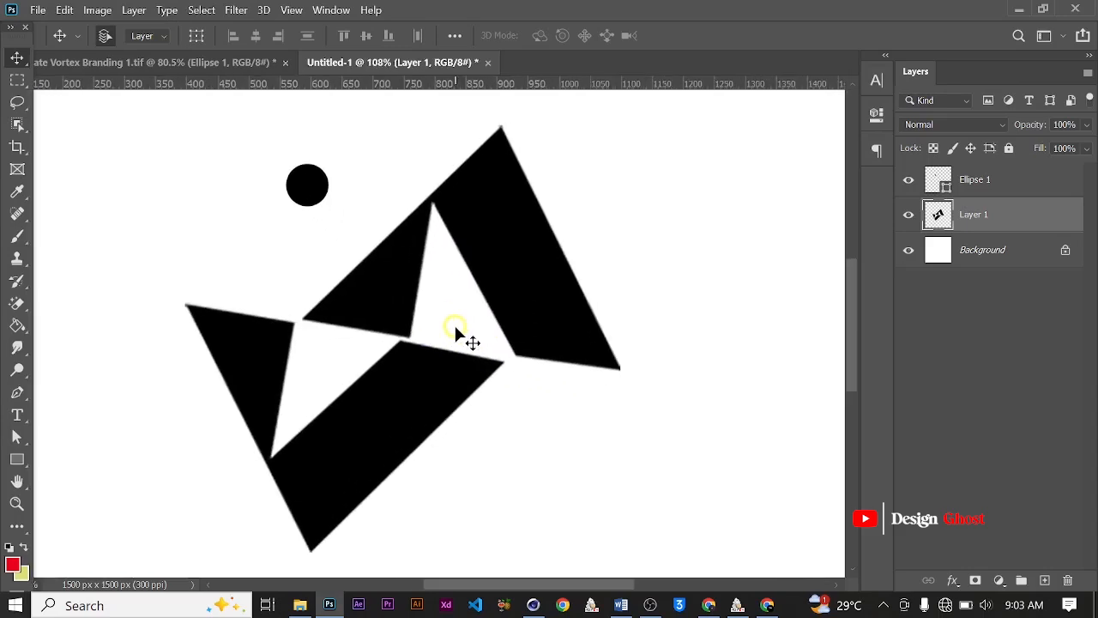
pyautogui.keyDown('alt'); pyautogui.scroll(-1, 454, 324); pyautogui.keyUp('alt')
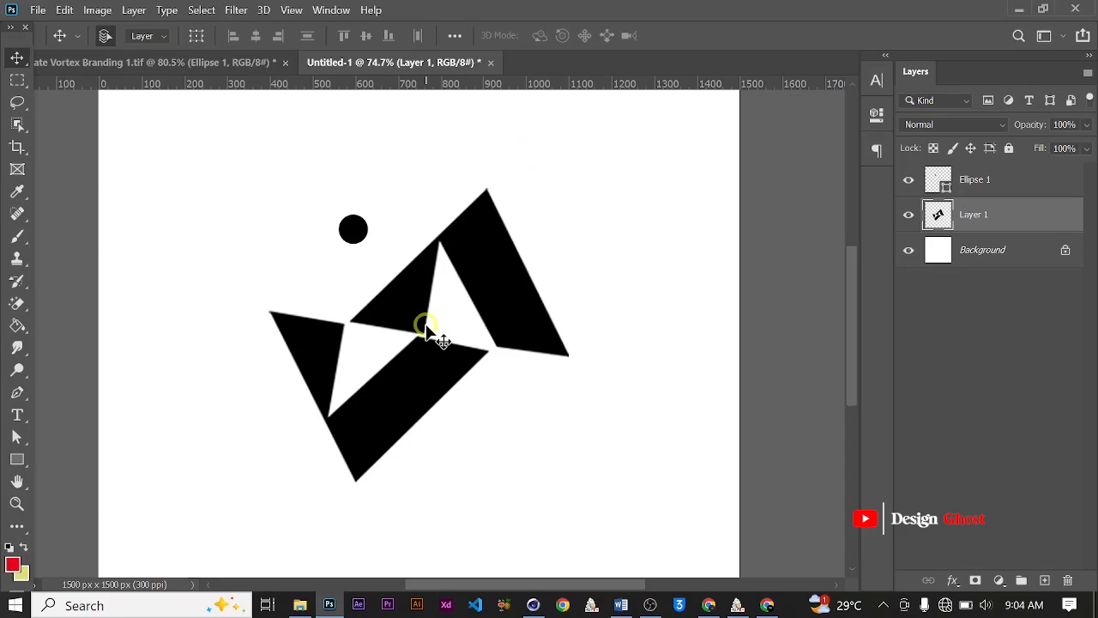
pyautogui.keyDown('alt'); pyautogui.scroll(3, 426, 327); pyautogui.keyUp('alt')
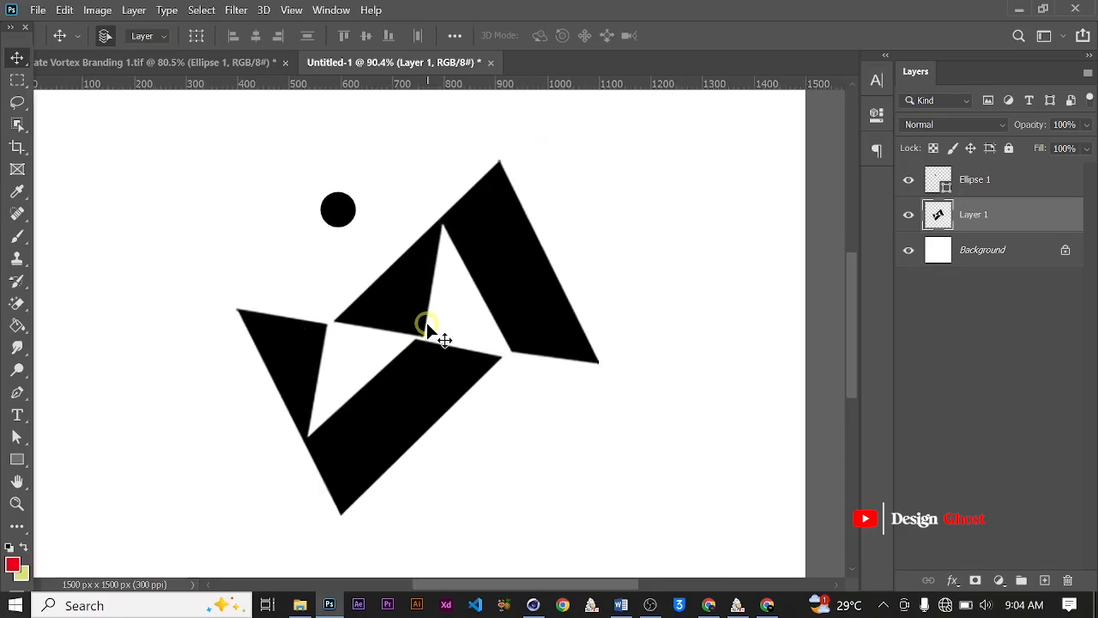
pyautogui.keyDown('alt'); pyautogui.scroll(-1, 427, 327); pyautogui.keyUp('alt')
pyautogui.keyDown('alt'); pyautogui.scroll(2, 427, 327); pyautogui.keyUp('alt')
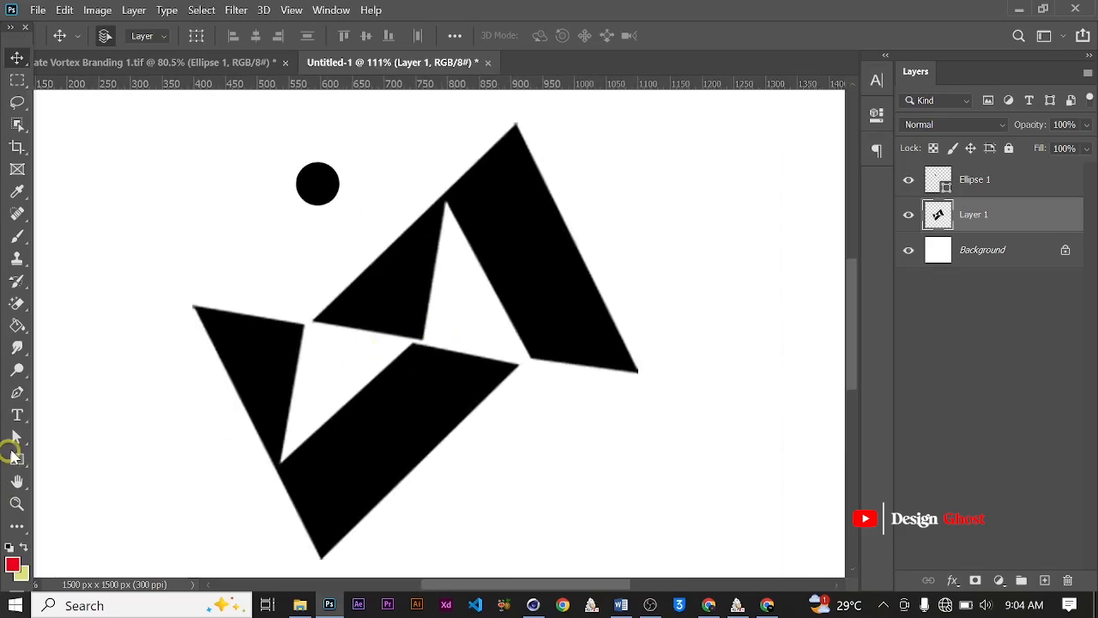
# - Set the Pen tool to Path mode and check Layer 1's artwork by hiding and showing the layer again
pyautogui.click(18, 392)
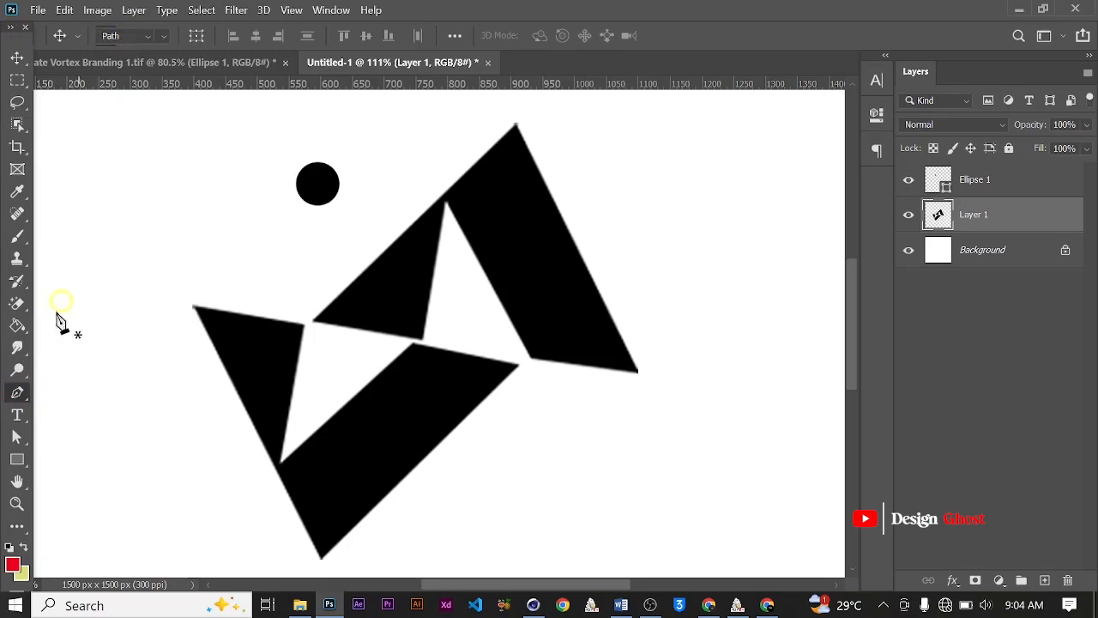
pyautogui.click(143, 34)
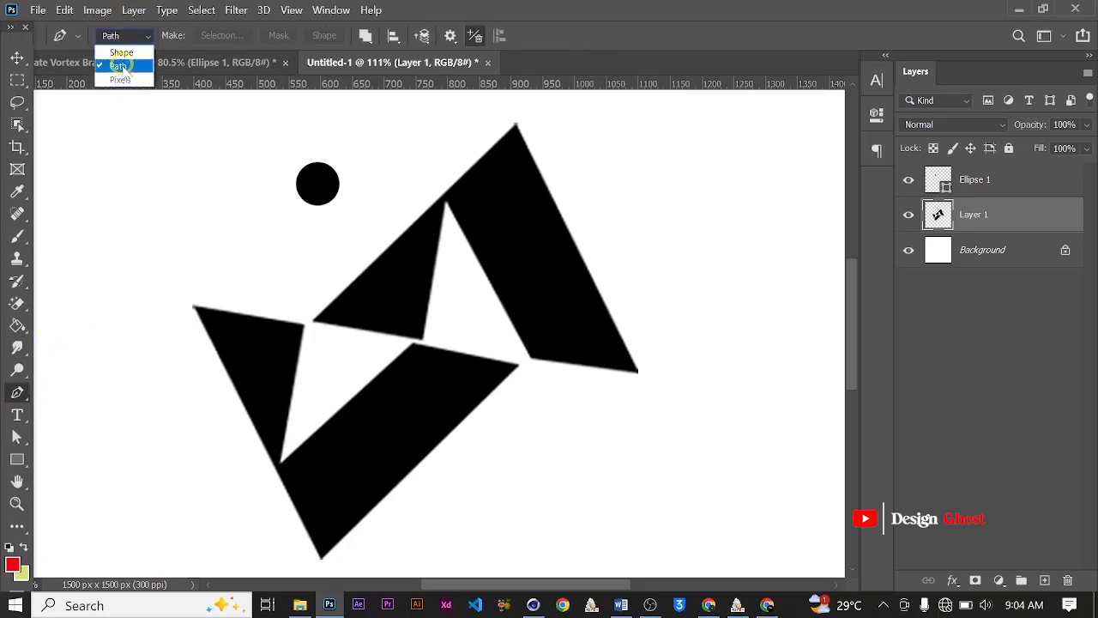
pyautogui.click(119, 67)
pyautogui.keyDown('alt'); pyautogui.scroll(1, 563, 206); pyautogui.keyUp('alt')
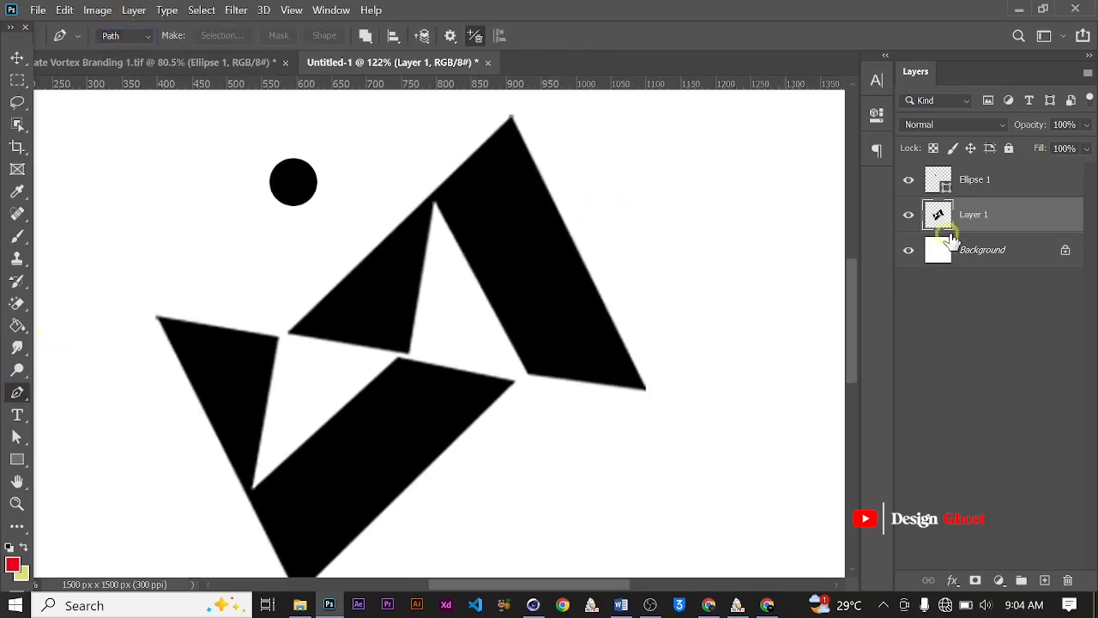
pyautogui.click(908, 215)
pyautogui.click(909, 214)
pyautogui.keyDown('alt'); pyautogui.scroll(2, 522, 283); pyautogui.keyUp('alt')
pyautogui.keyDown('alt'); pyautogui.scroll(-1, 522, 283); pyautogui.keyUp('alt')
pyautogui.keyDown('alt'); pyautogui.scroll(2, 532, 391); pyautogui.keyUp('alt')
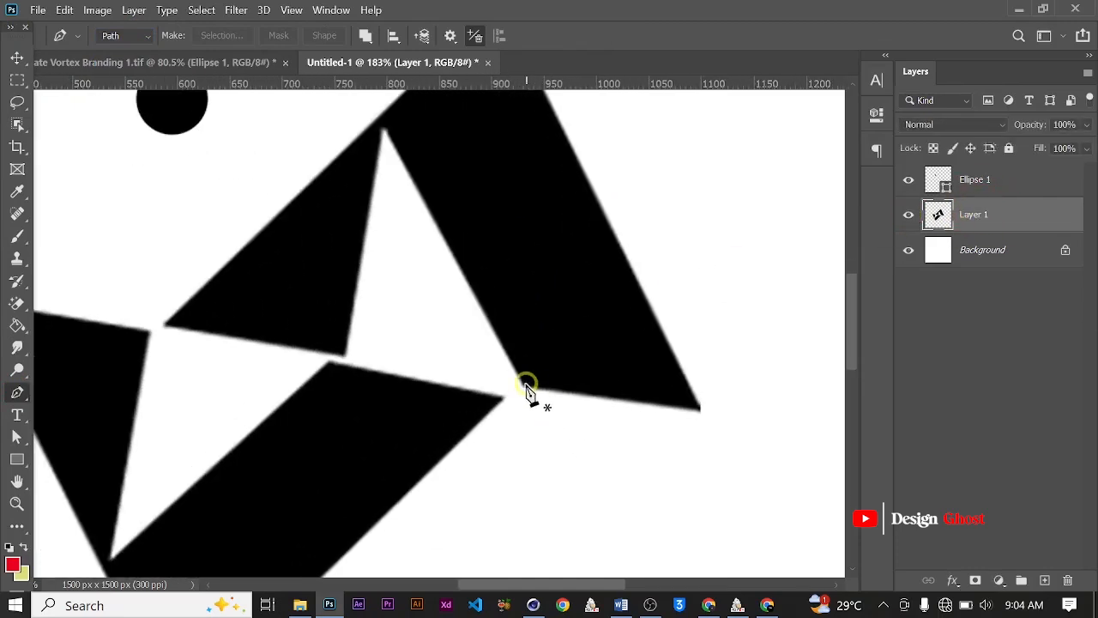
# - Start a path at the lower inner corner of the logo's right bar and run it along the inner edge past the top notch
pyautogui.click(525, 387)
pyautogui.keyDown('alt'); pyautogui.scroll(2, 409, 215); pyautogui.keyUp('alt')
pyautogui.keyDown('alt'); pyautogui.scroll(-1, 410, 214); pyautogui.keyUp('alt')
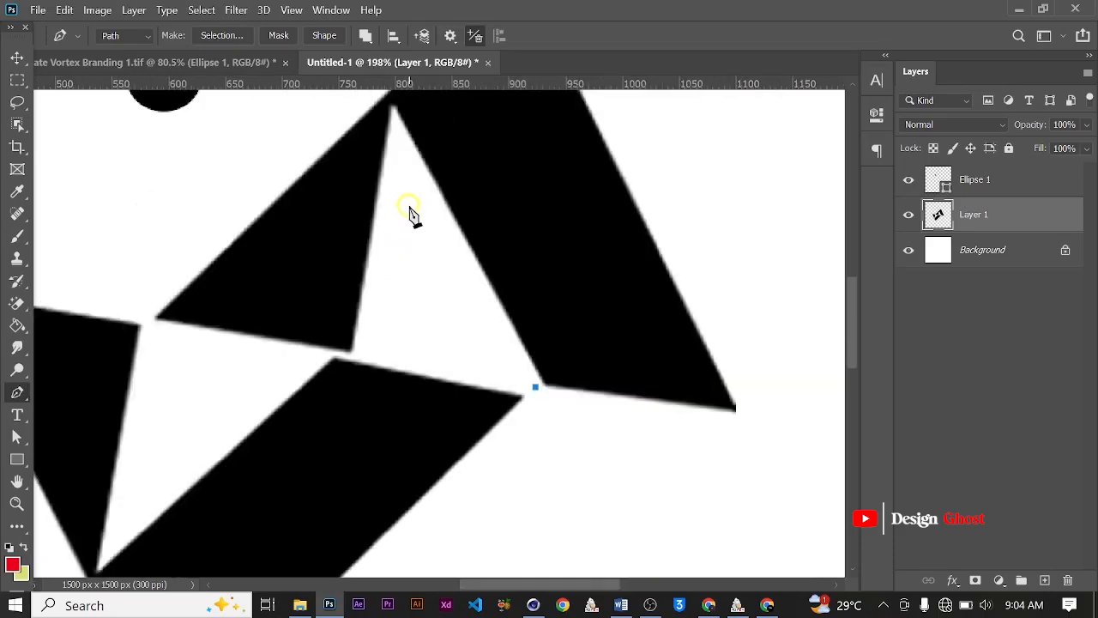
pyautogui.moveTo(431, 188); pyautogui.dragTo(441, 279)
pyautogui.keyDown('alt'); pyautogui.scroll(3, 426, 224); pyautogui.keyUp('alt')
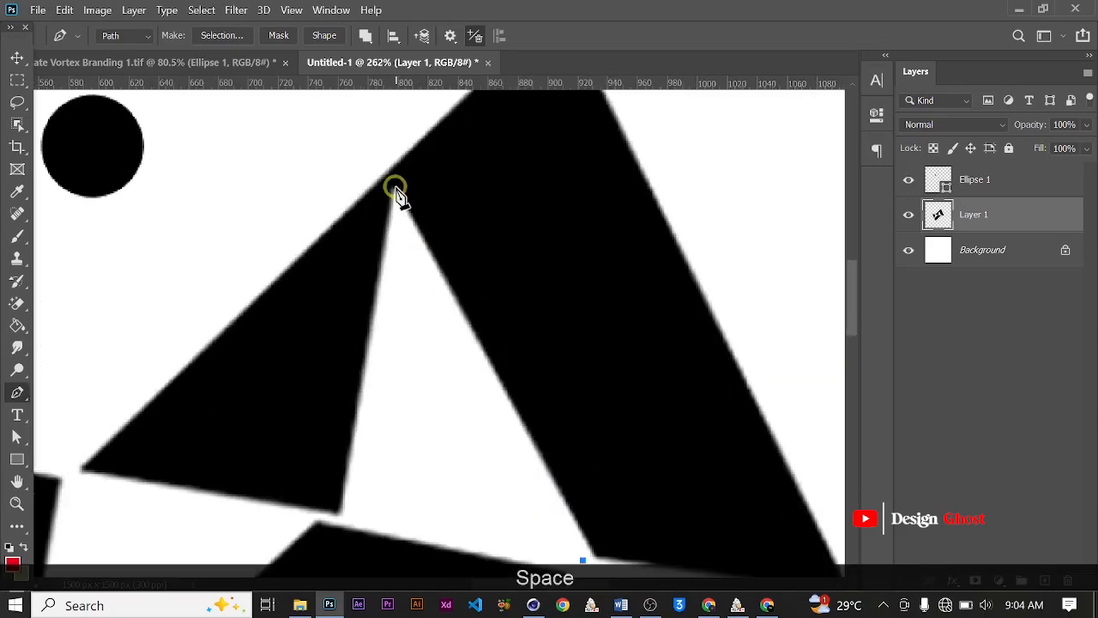
pyautogui.click(376, 138)
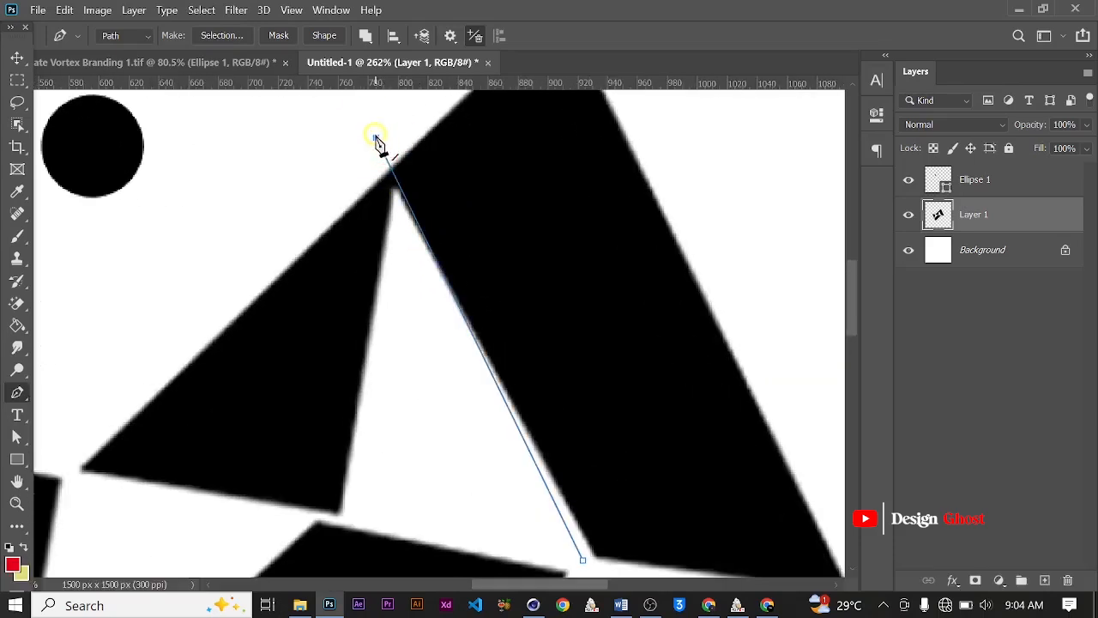
pyautogui.press('ctrl')
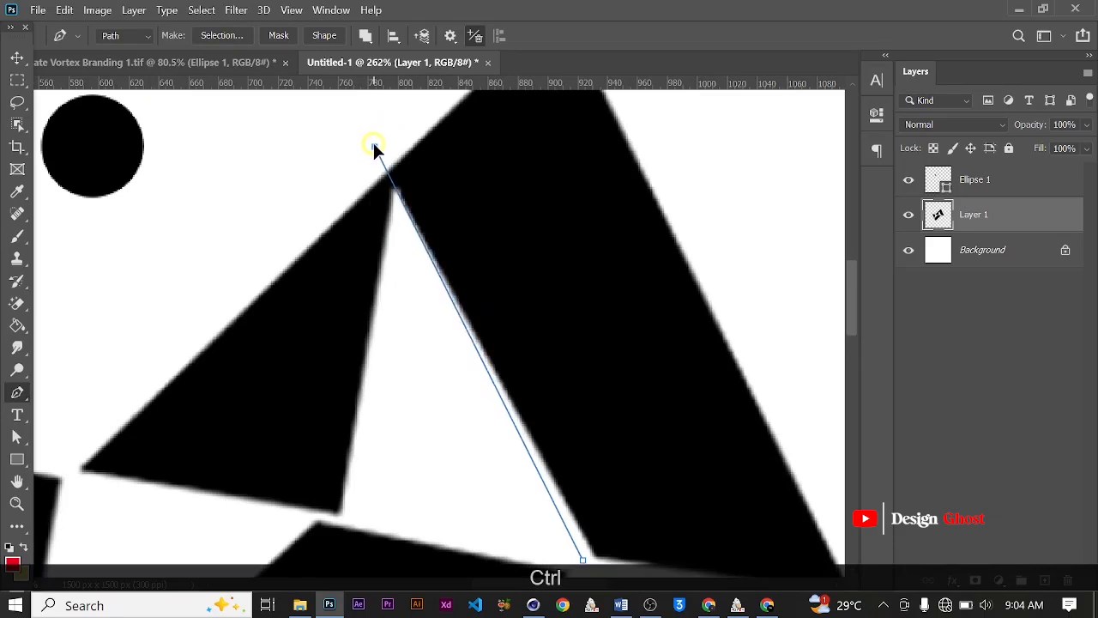
# - Continue the path loosely around the top, outer side and lower end of the right bar and close it at the starting point
pyautogui.keyDown('alt'); pyautogui.scroll(-5, 373, 142); pyautogui.keyUp('alt')
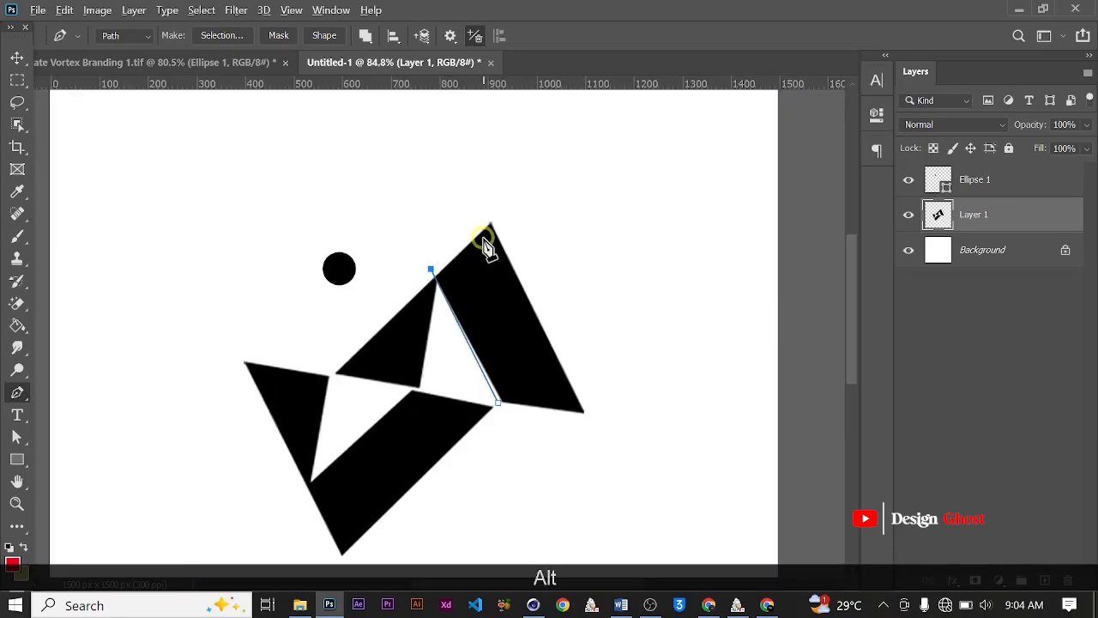
pyautogui.keyDown('alt'); pyautogui.scroll(3, 484, 242); pyautogui.keyUp('alt')
pyautogui.moveTo(432, 272); pyautogui.dragTo(402, 318)
pyautogui.click(457, 236)
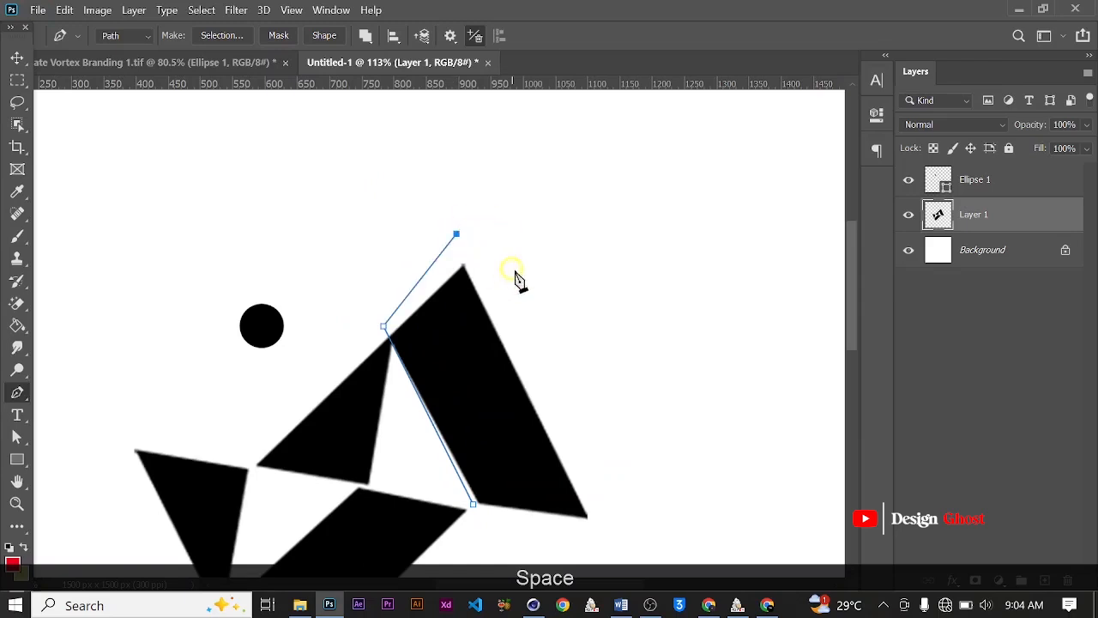
pyautogui.keyDown('alt'); pyautogui.scroll(-2, 532, 320); pyautogui.keyUp('alt')
pyautogui.click(582, 408)
pyautogui.click(614, 505)
pyautogui.keyDown('alt'); pyautogui.scroll(4, 481, 514); pyautogui.keyUp('alt')
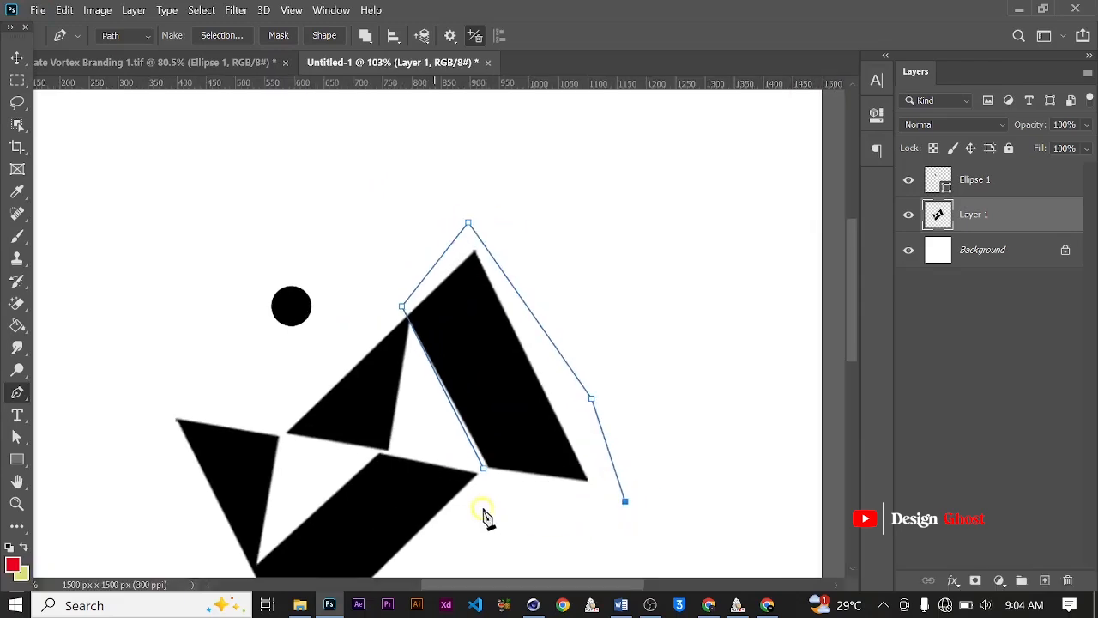
pyautogui.click(483, 472)
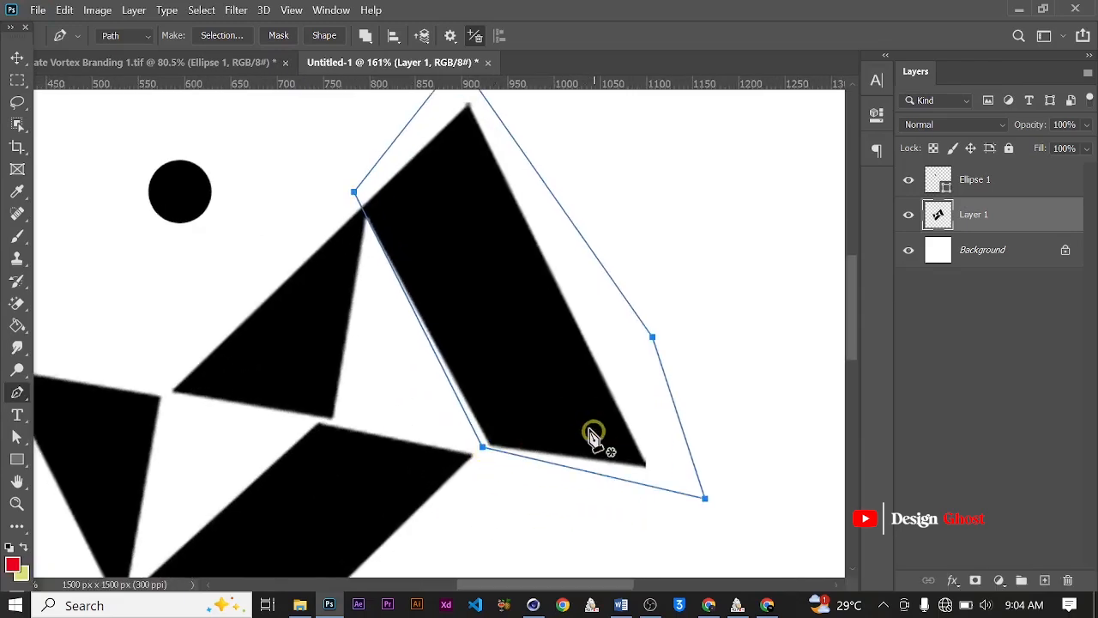
# - Convert the closed path around the right bar into a selection
pyautogui.rightClick(517, 338)
pyautogui.click(653, 278)
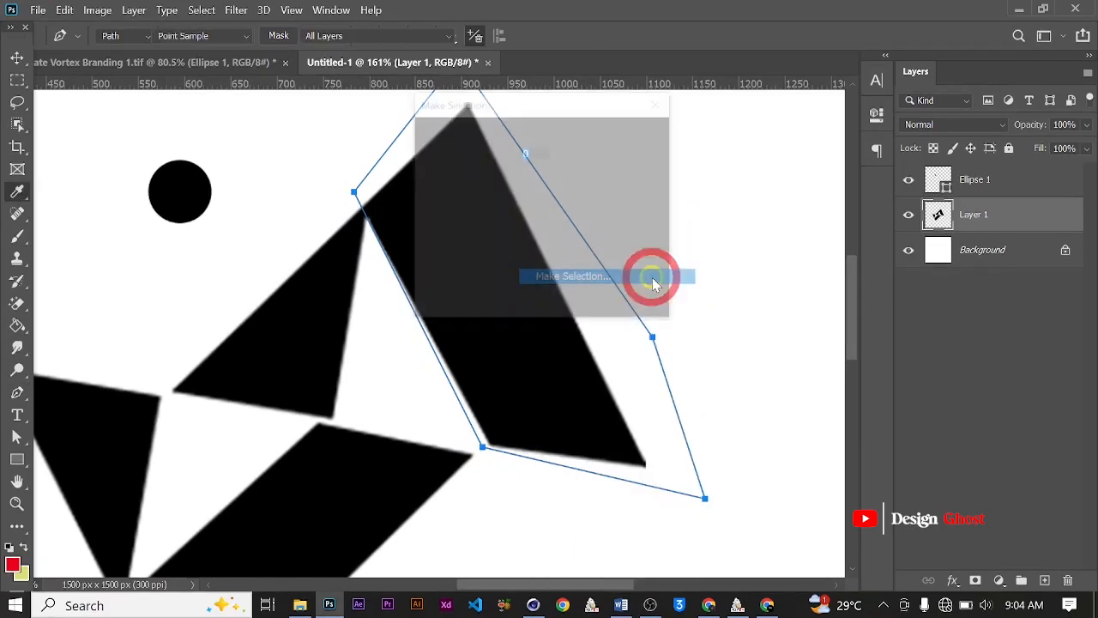
pyautogui.click(638, 143)
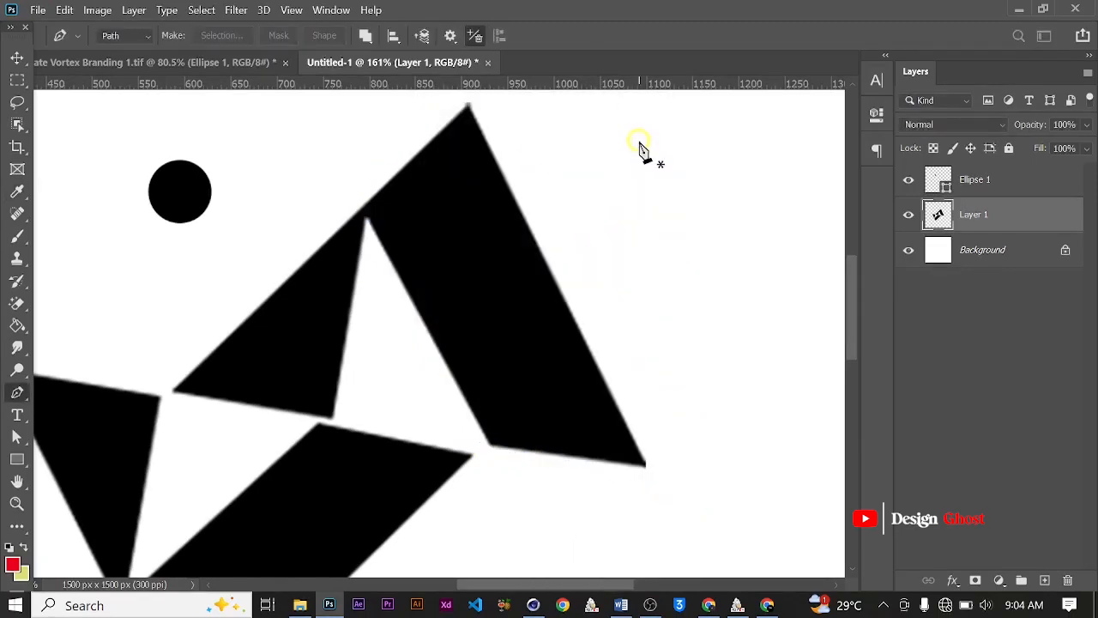
# - Copy the selected bar from Layer 1 onto a new layer and shift the copy slightly right and up
pyautogui.scroll(-2, 509, 289)
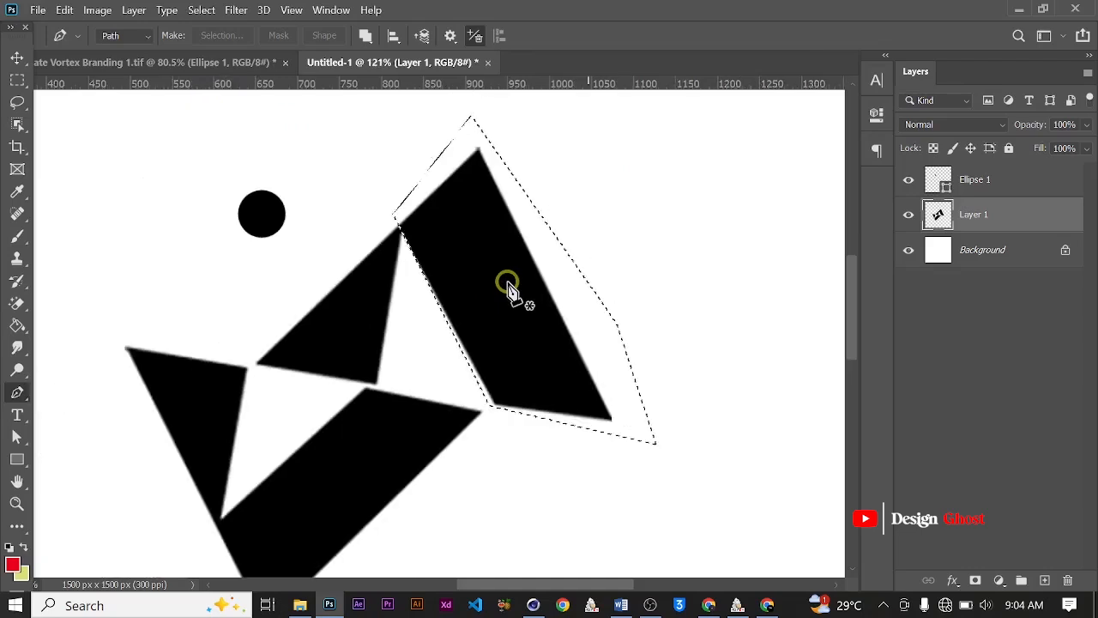
pyautogui.hotkey('ctrl', 'c')
pyautogui.hotkey('ctrl', 'v')
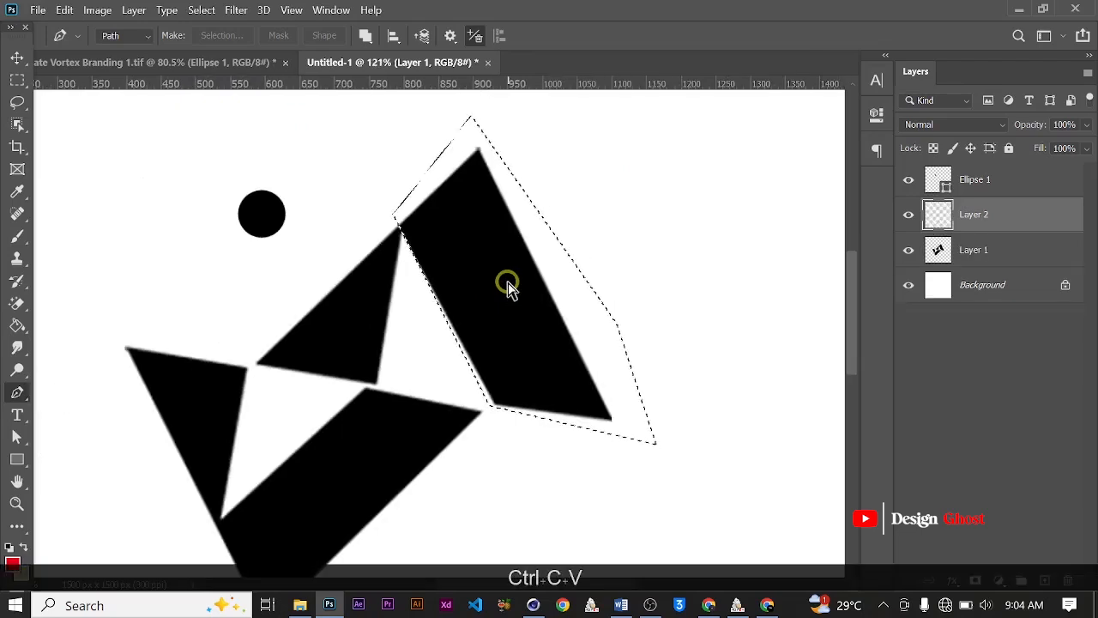
pyautogui.click(12, 57)
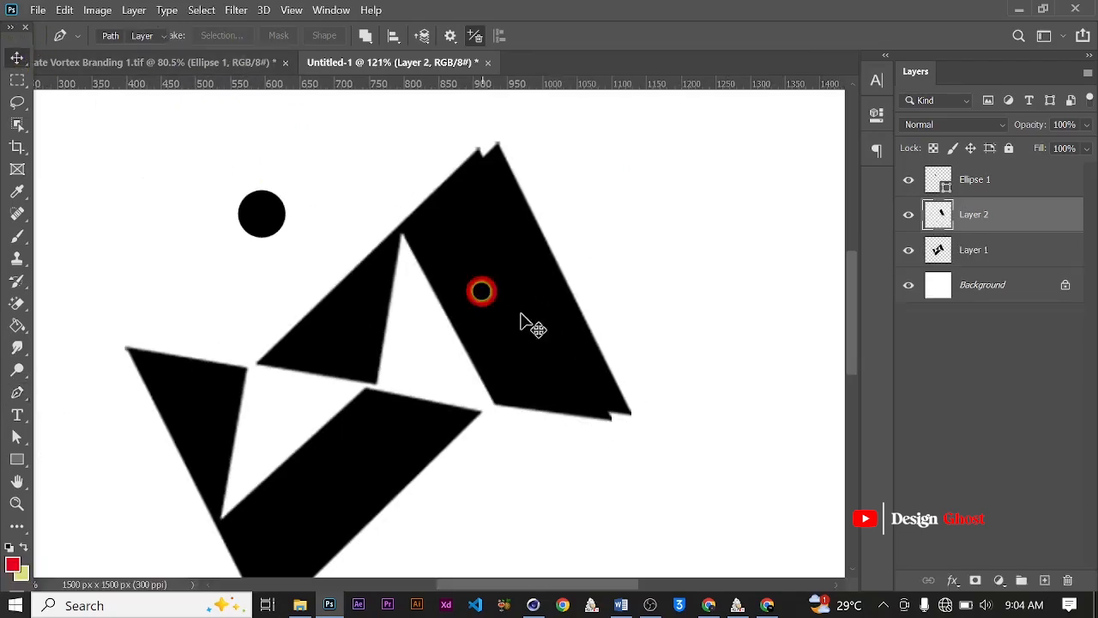
pyautogui.scroll(2, 481, 290)
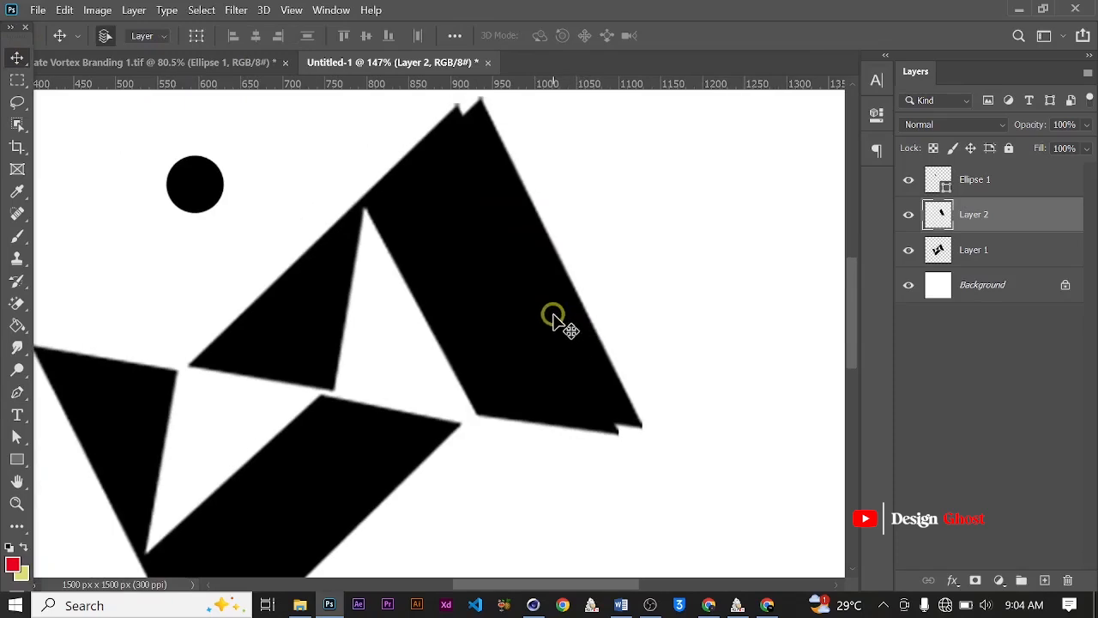
# - Lower the opacity of the copied bar's layer to 45%
pyautogui.click(1086, 125)
pyautogui.moveTo(1086, 146); pyautogui.dragTo(1043, 170)
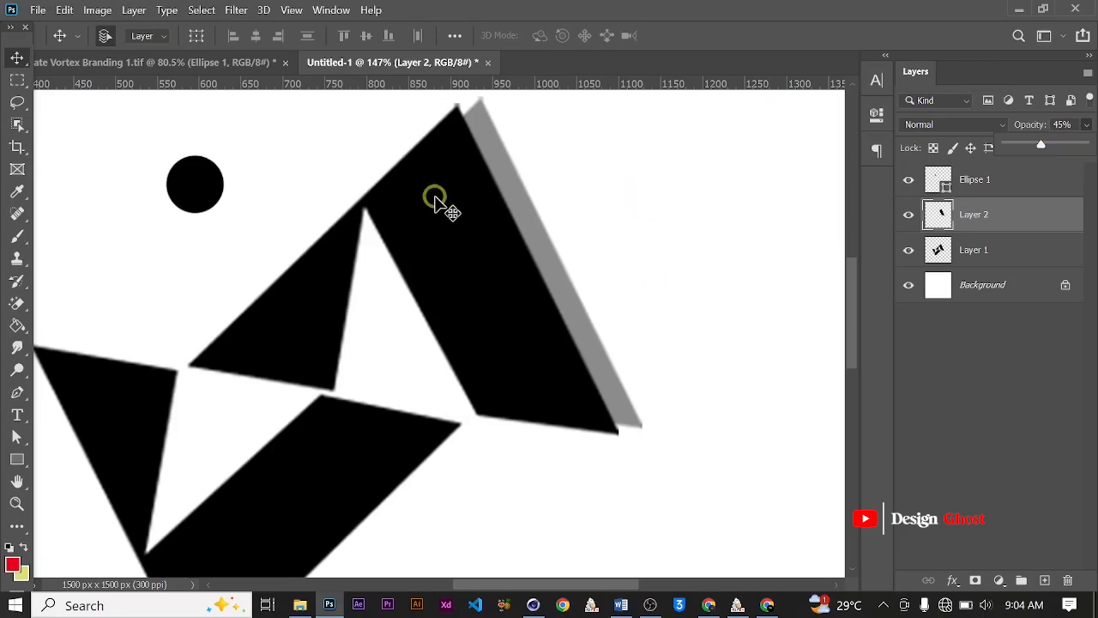
pyautogui.keyDown('alt'); pyautogui.scroll(-2, 554, 206); pyautogui.keyUp('alt')
pyautogui.keyDown('alt'); pyautogui.scroll(3, 536, 214); pyautogui.keyUp('alt')
pyautogui.keyDown('alt'); pyautogui.scroll(-1, 537, 210); pyautogui.keyUp('alt')
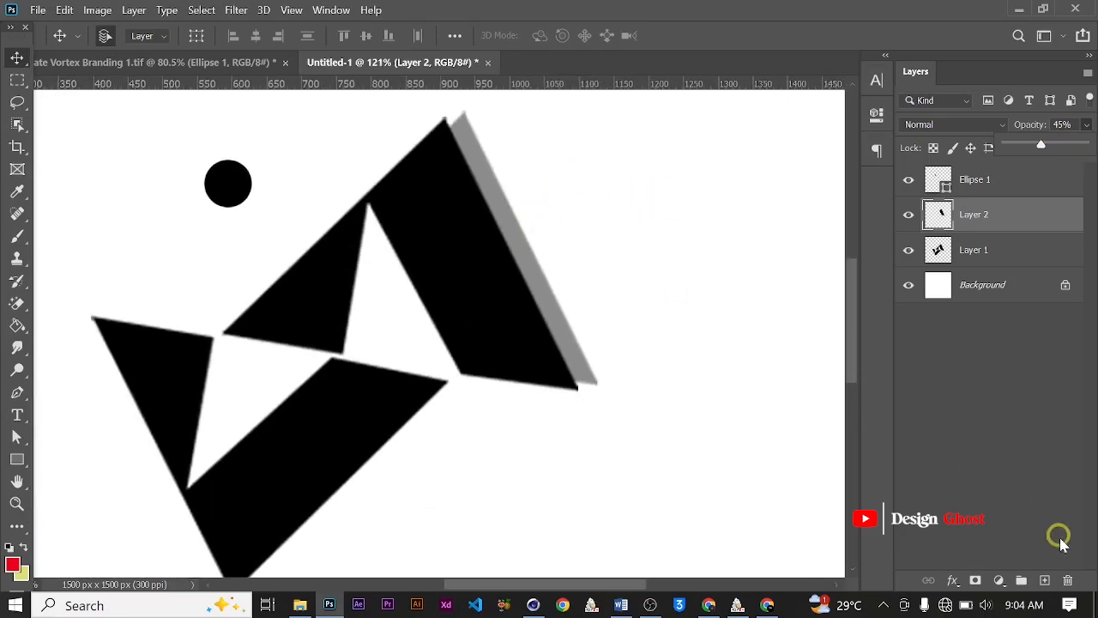
# - Apply a red #ef0000 Color Overlay to the copied bar on Layer 2 and raise the layer's opacity to 100%
pyautogui.click(953, 583)
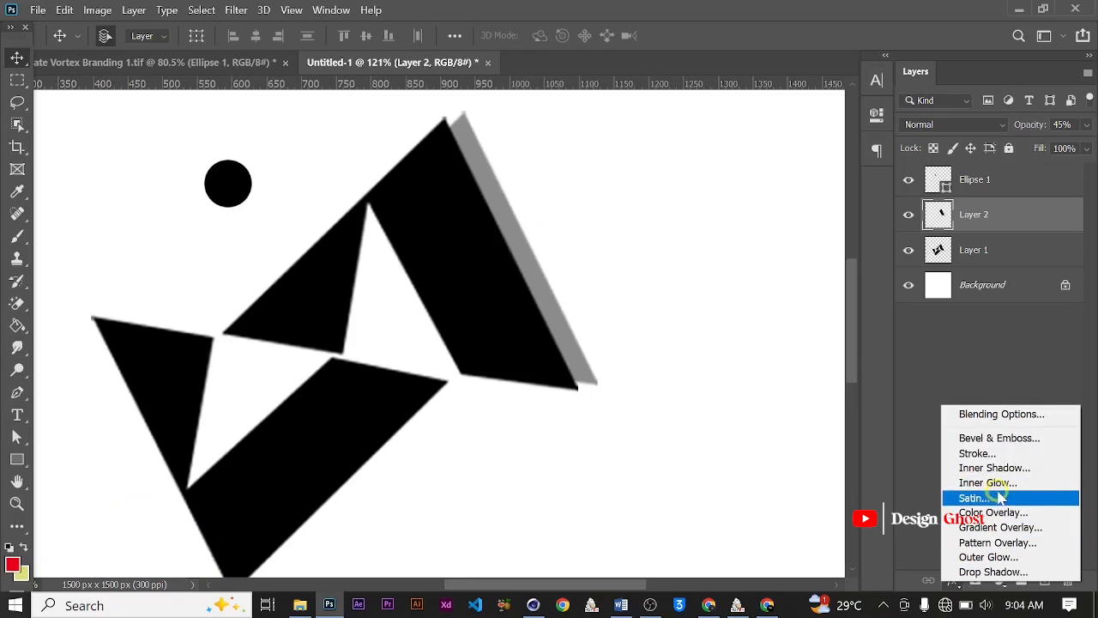
pyautogui.click(1000, 513)
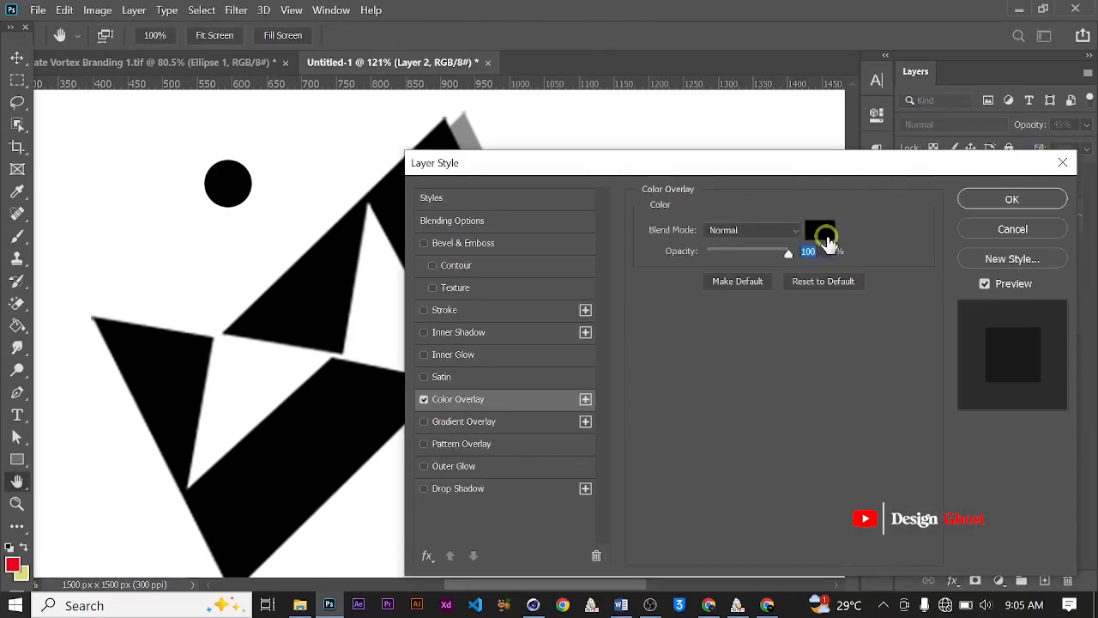
pyautogui.click(826, 241)
pyautogui.click(821, 157)
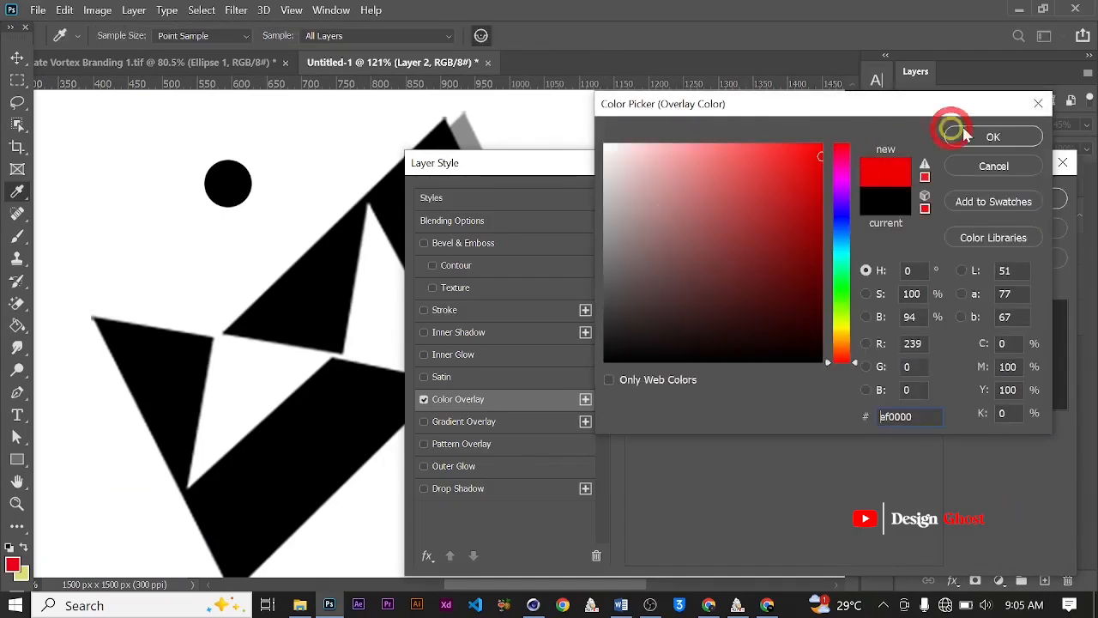
pyautogui.click(966, 134)
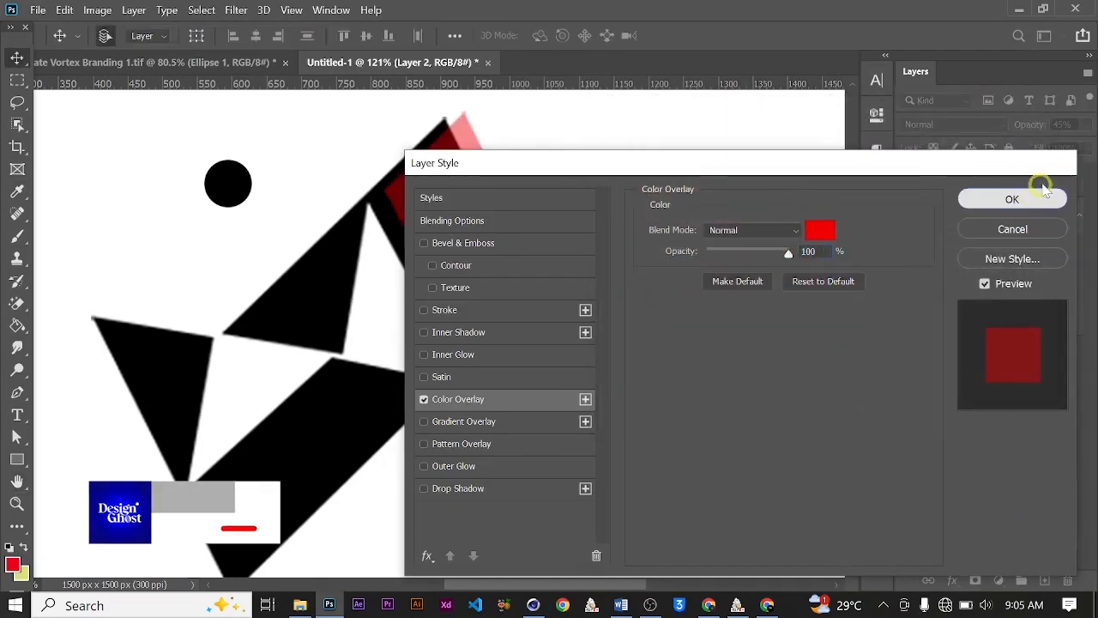
pyautogui.click(1043, 193)
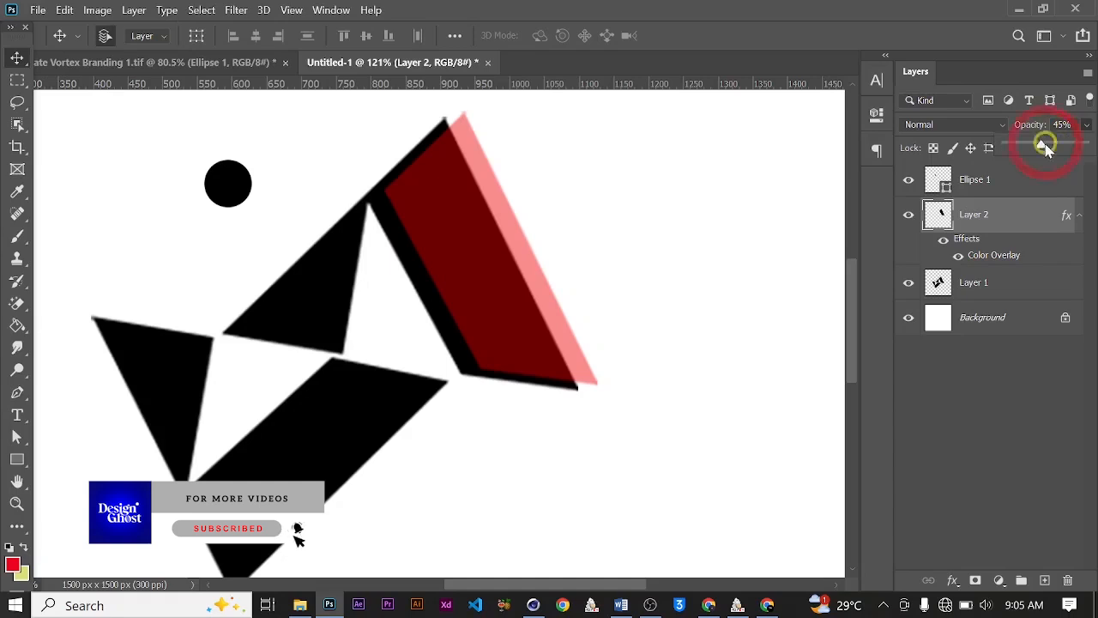
pyautogui.moveTo(1045, 148); pyautogui.dragTo(1086, 146)
# - Scale the red bar proportionally to about 70.4% and move it inside the black bar
pyautogui.press('ctrl')
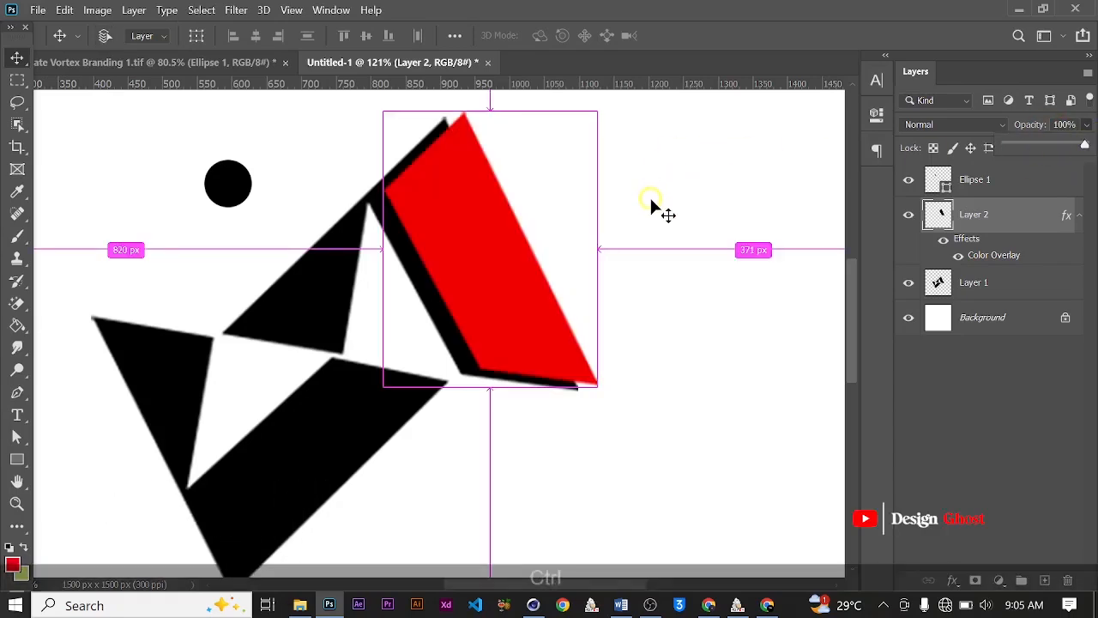
pyautogui.hotkey('ctrl', 't')
pyautogui.moveTo(598, 386); pyautogui.dragTo(515, 266)
pyautogui.moveTo(446, 208); pyautogui.dragTo(458, 265)
pyautogui.keyDown('alt'); pyautogui.scroll(2, 483, 317); pyautogui.keyUp('alt')
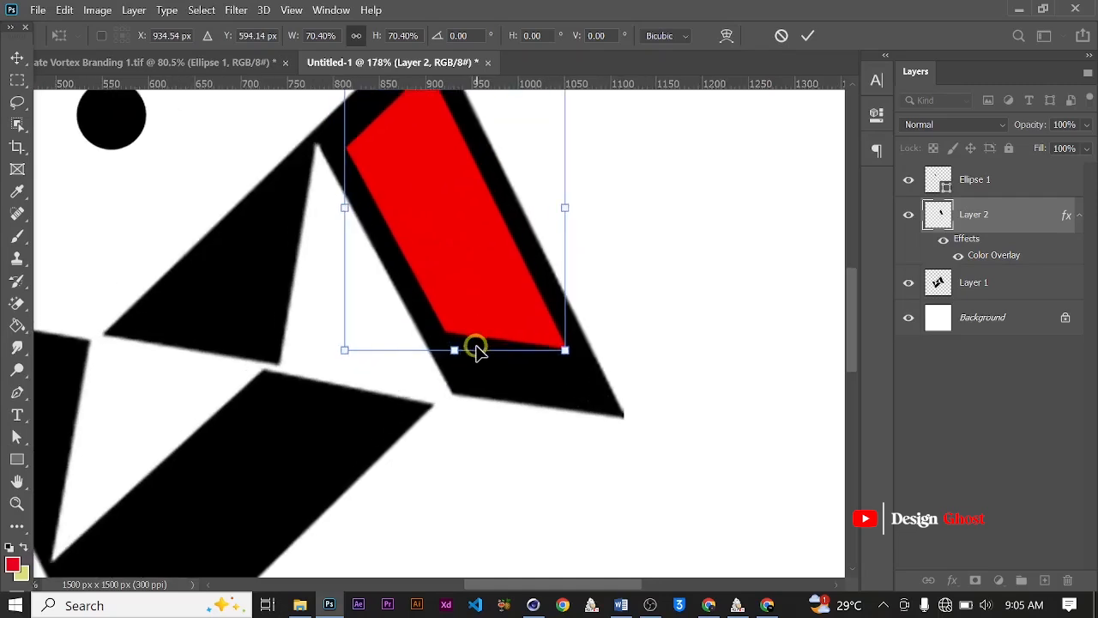
# - Stretch the red bar's height to about 80.4% and distort its lower corners to follow the black bar's edges
pyautogui.keyDown('shift'); pyautogui.moveTo(459, 348); pyautogui.dragTo(483, 390); pyautogui.keyUp('shift')
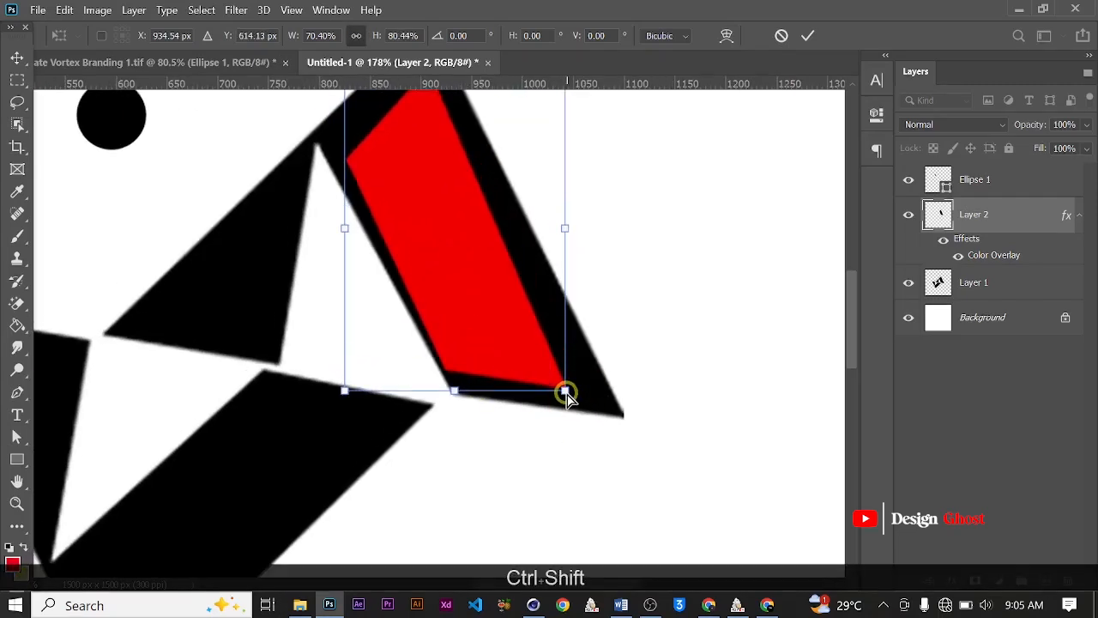
pyautogui.keyDown('ctrl'); pyautogui.keyDown('shift'); pyautogui.moveTo(567, 395); pyautogui.dragTo(588, 391); pyautogui.keyUp('shift'); pyautogui.keyUp('ctrl')
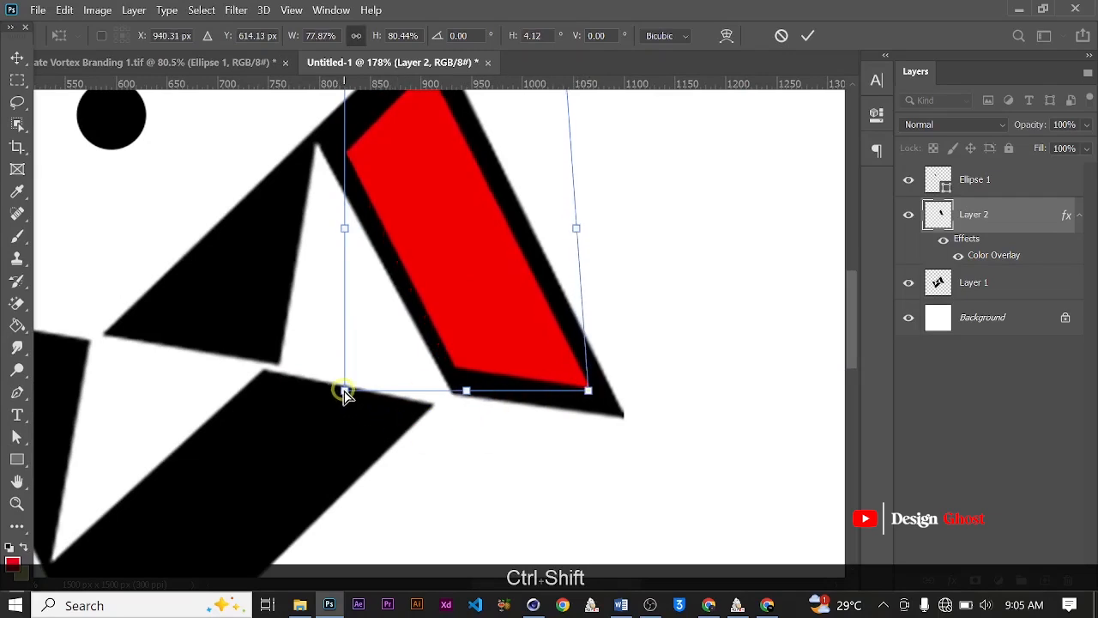
pyautogui.keyDown('ctrl'); pyautogui.keyDown('shift'); pyautogui.moveTo(343, 393); pyautogui.dragTo(367, 391); pyautogui.keyUp('shift'); pyautogui.keyUp('ctrl')
pyautogui.keyDown('ctrl'); pyautogui.keyDown('shift'); pyautogui.moveTo(589, 393); pyautogui.dragTo(586, 389); pyautogui.keyUp('shift'); pyautogui.keyUp('ctrl')
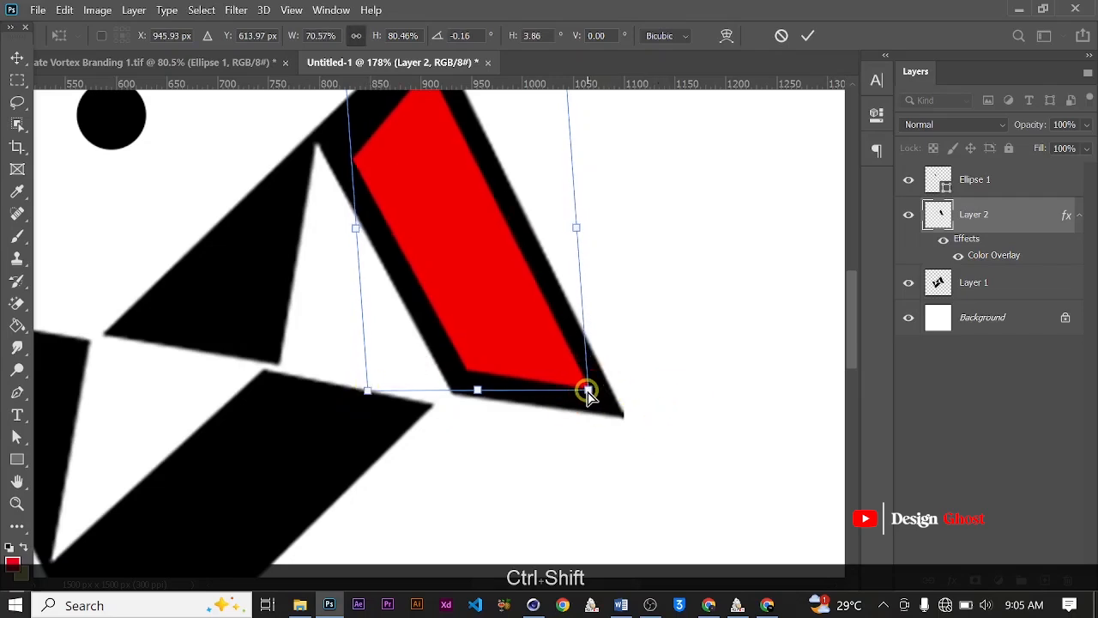
# - Distort the red bar's upper left corner outward to even out the black border and apply the transform
pyautogui.scroll(-4, 586, 388)
pyautogui.scroll(4, 579, 382)
pyautogui.scroll(-3, 509, 296)
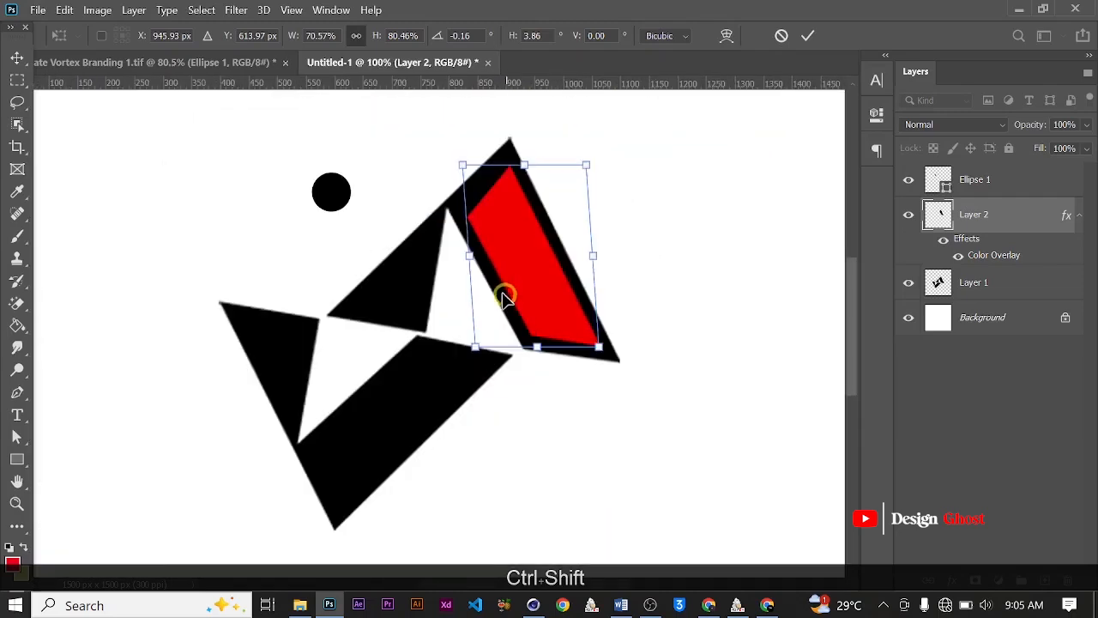
pyautogui.scroll(5, 459, 184)
pyautogui.scroll(-1, 523, 264)
pyautogui.scroll(-2, 523, 265)
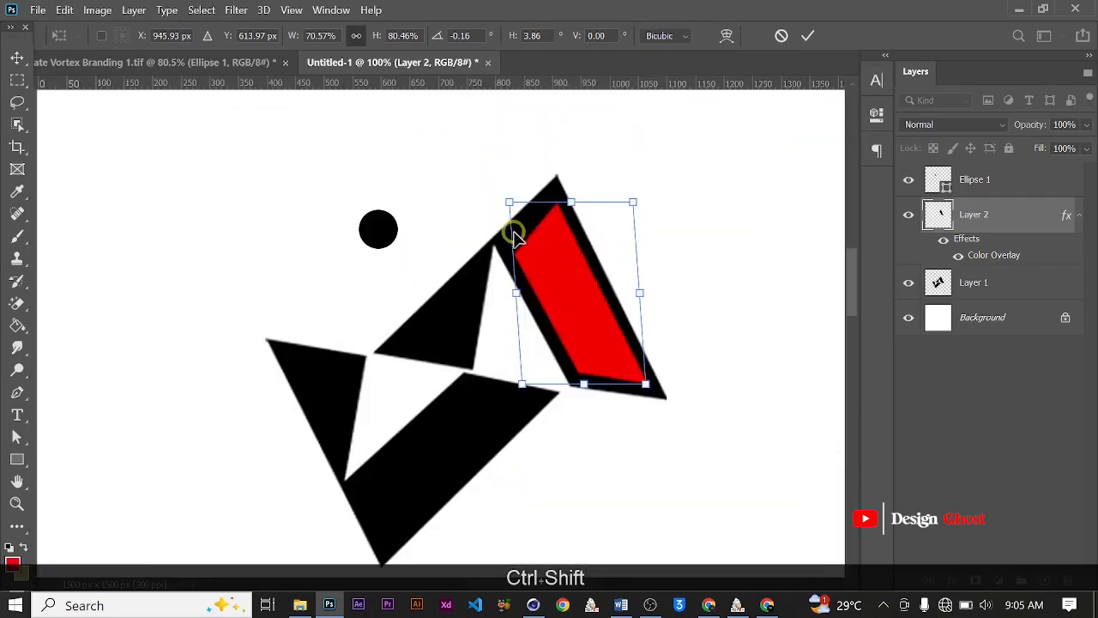
pyautogui.scroll(1, 512, 215)
pyautogui.keyDown('ctrl'); pyautogui.keyDown('shift'); pyautogui.moveTo(507, 198); pyautogui.dragTo(489, 167); pyautogui.keyUp('shift'); pyautogui.keyUp('ctrl')
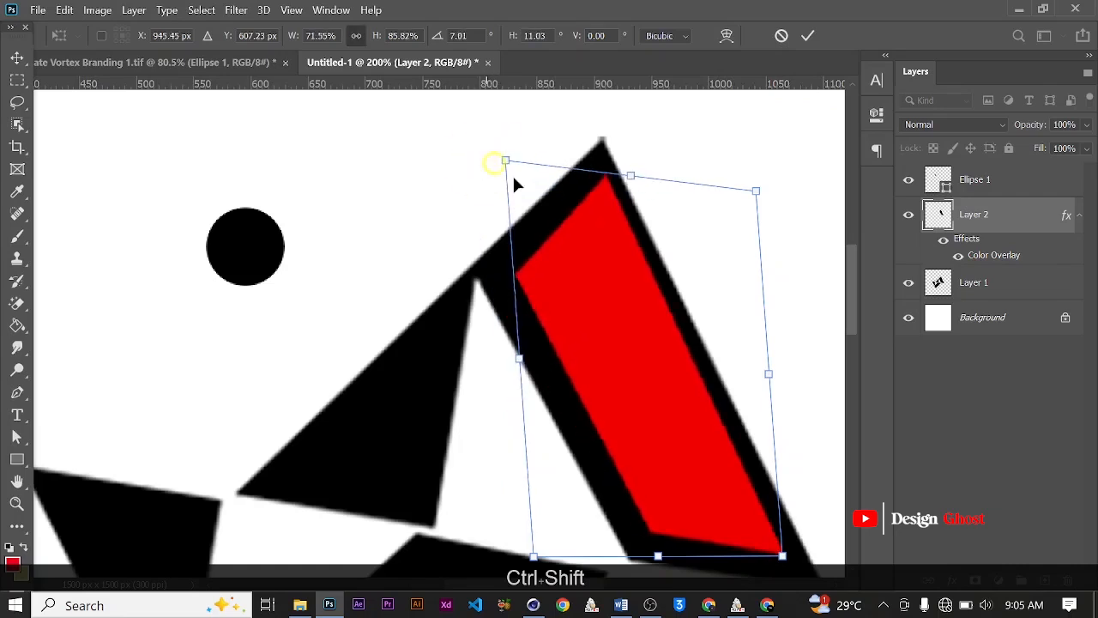
pyautogui.scroll(-2, 610, 331)
pyautogui.scroll(2, 632, 386)
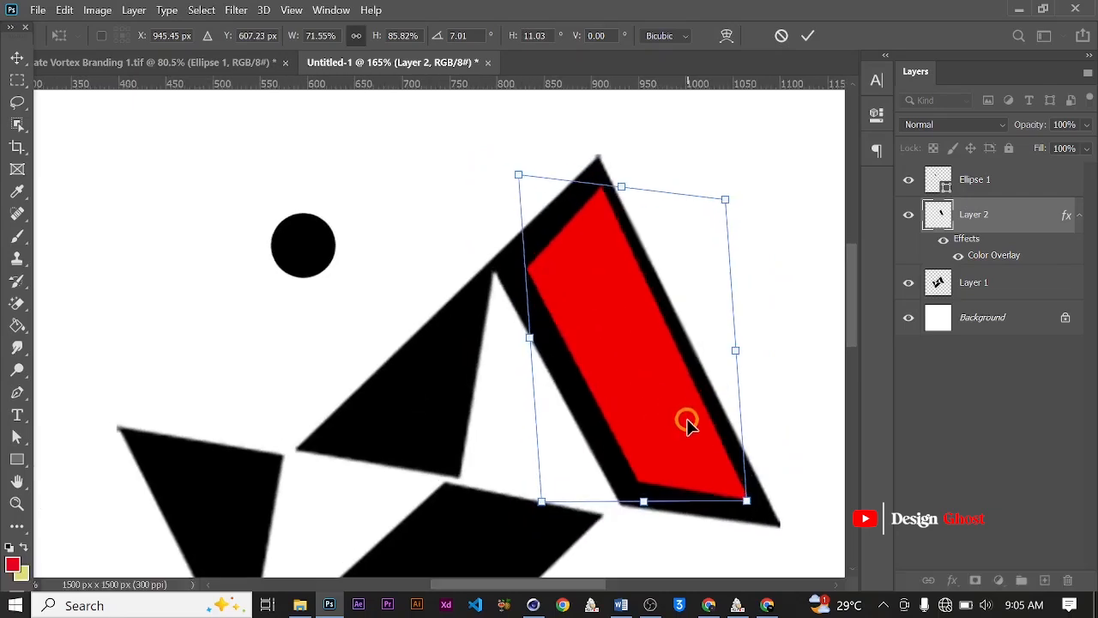
pyautogui.scroll(-1, 689, 417)
pyautogui.click(809, 35)
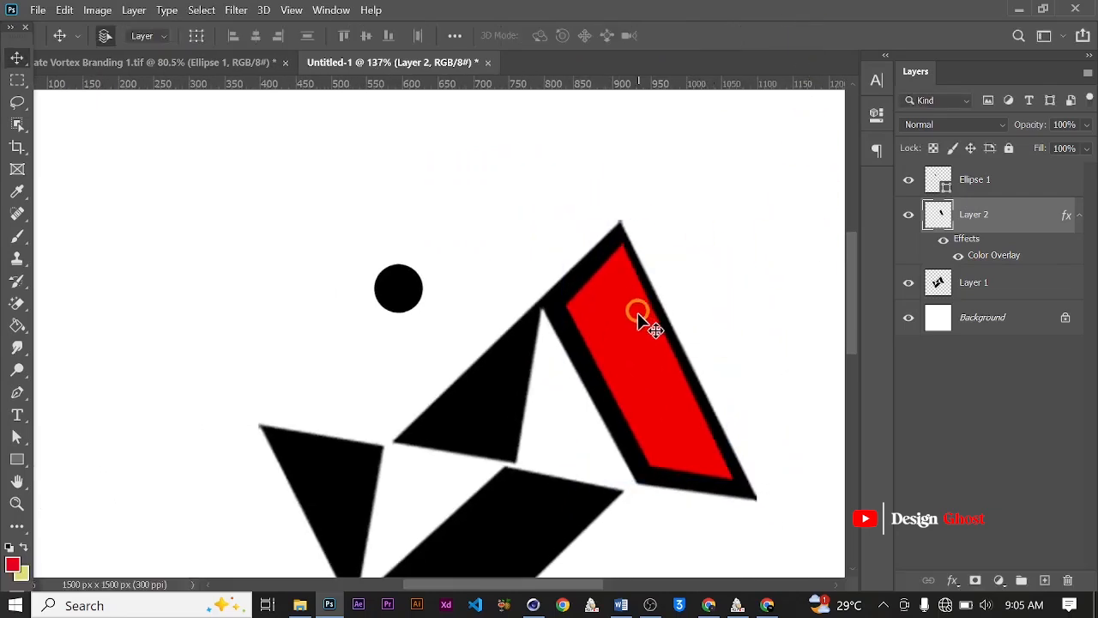
# - Undo the red bar's scaling and distortion
pyautogui.scroll(2, 639, 318)
pyautogui.scroll(-1, 600, 324)
pyautogui.hotkey('ctrl', 'z')
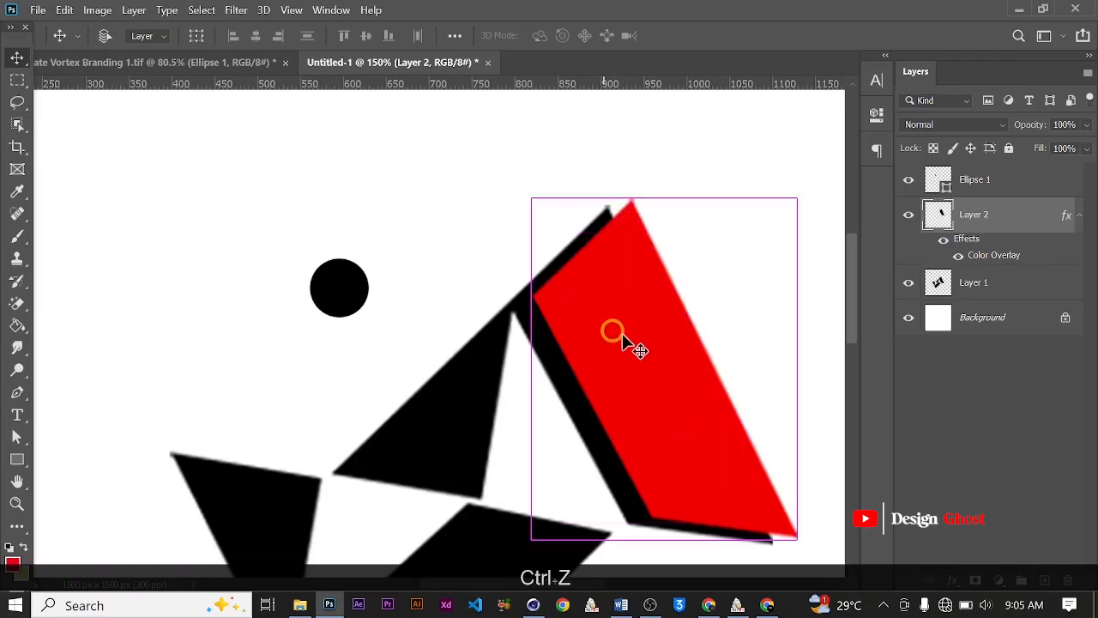
pyautogui.hotkey('ctrl', 'z')
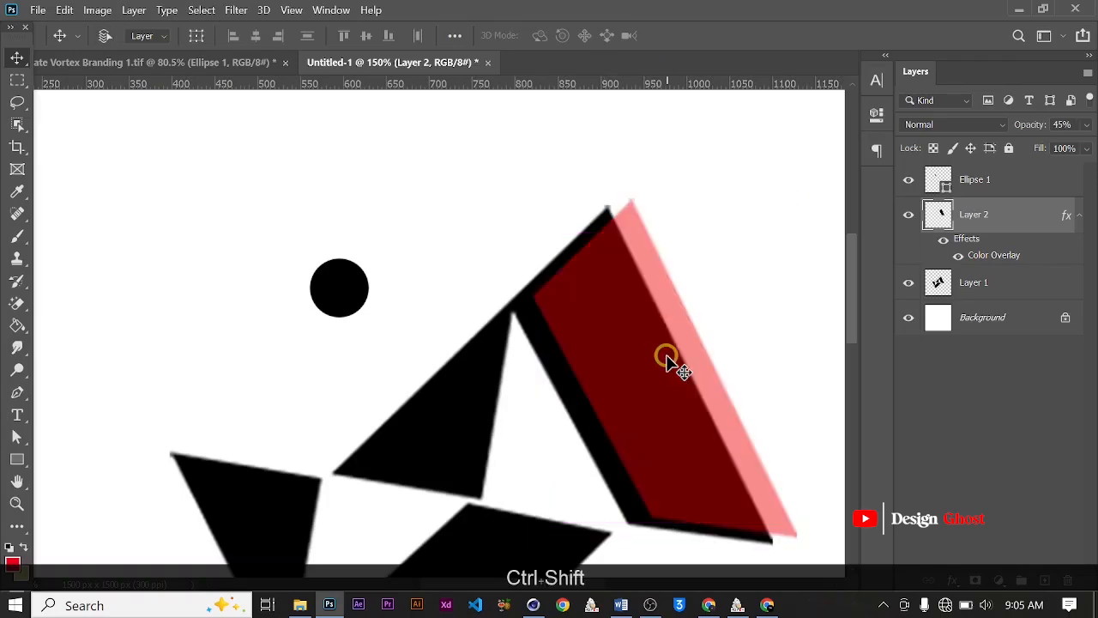
pyautogui.hotkey('ctrl', 'shift', 'z')
# - Scale the red bar down proportionally, place it inside the black bar, and nudge it slightly left
pyautogui.scroll(-1, 668, 359)
pyautogui.hotkey('ctrl', 't')
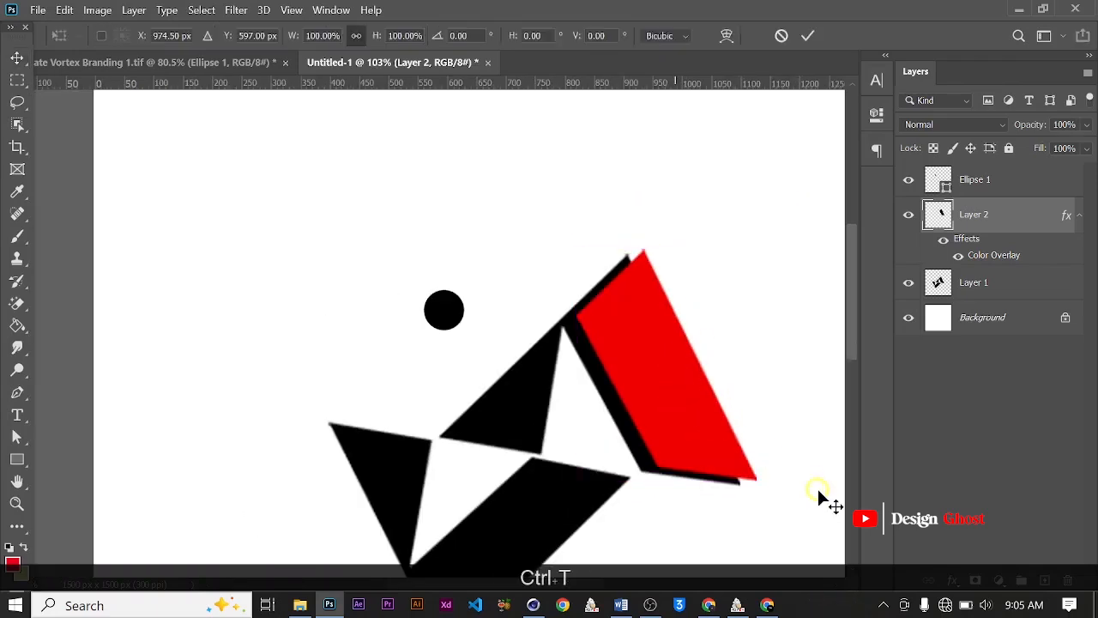
pyautogui.scroll(1, 819, 497)
pyautogui.moveTo(787, 510); pyautogui.dragTo(723, 425)
pyautogui.moveTo(618, 316); pyautogui.dragTo(631, 369)
pyautogui.keyDown('alt'); pyautogui.scroll(2, 644, 380); pyautogui.keyUp('alt')
pyautogui.press('Return')
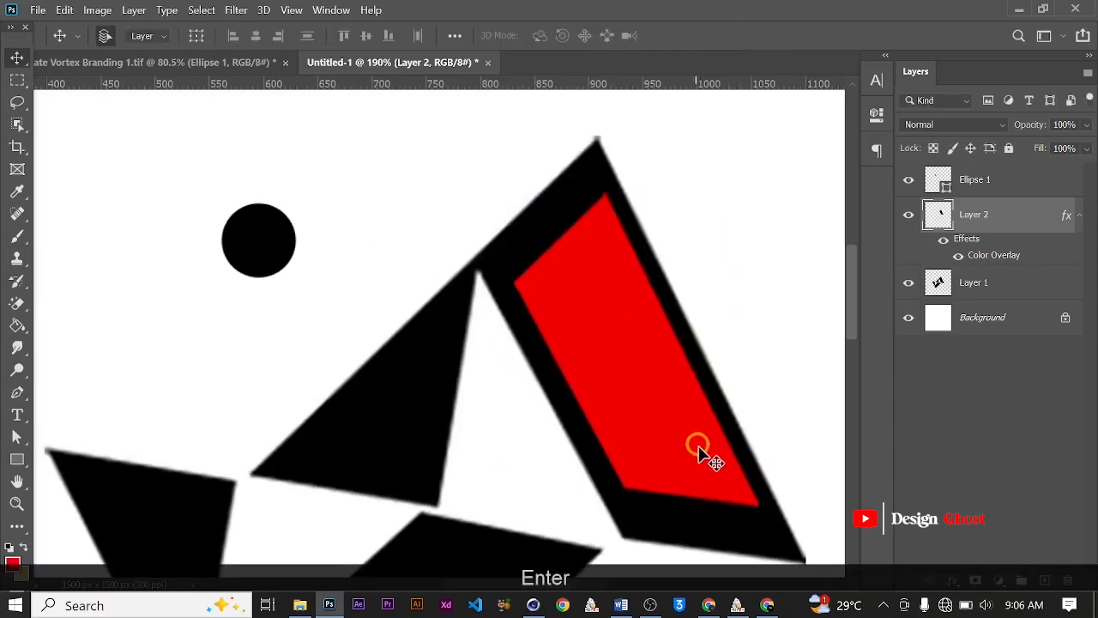
pyautogui.press('Left')
pyautogui.press('Left')
# - Start a Pen path outside the middle triangle's left tip and trace loosely along its lower edge past the lower right corner
pyautogui.keyDown('alt'); pyautogui.scroll(-2, 699, 455); pyautogui.keyUp('alt')
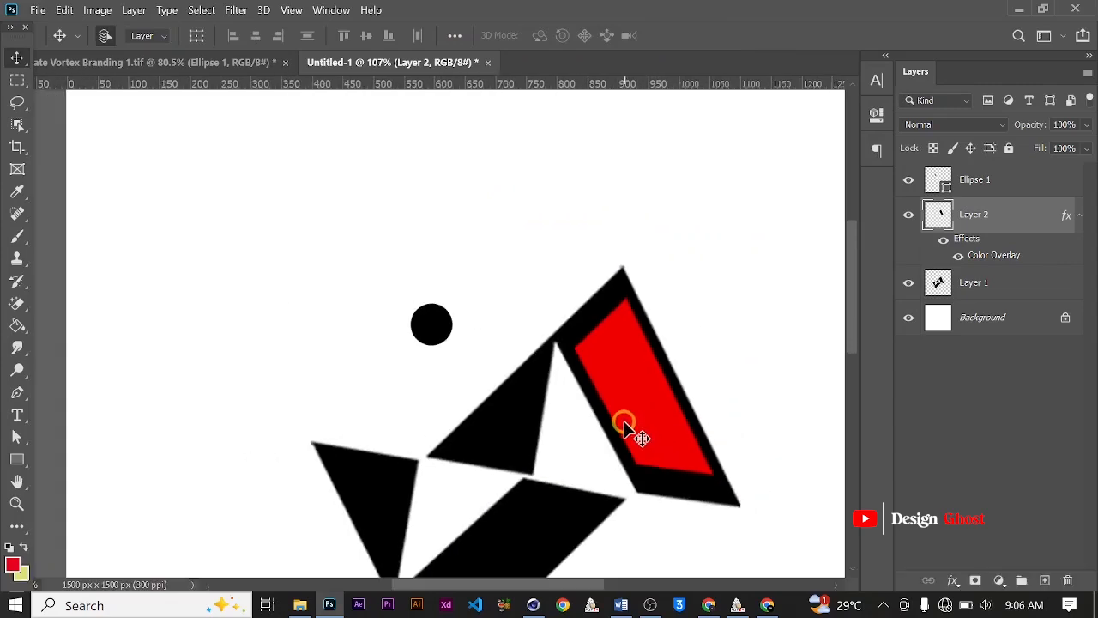
pyautogui.moveTo(630, 431); pyautogui.dragTo(582, 302)
pyautogui.keyDown('alt'); pyautogui.scroll(3, 537, 343); pyautogui.keyUp('alt')
pyautogui.keyDown('alt'); pyautogui.scroll(-2, 538, 343); pyautogui.keyUp('alt')
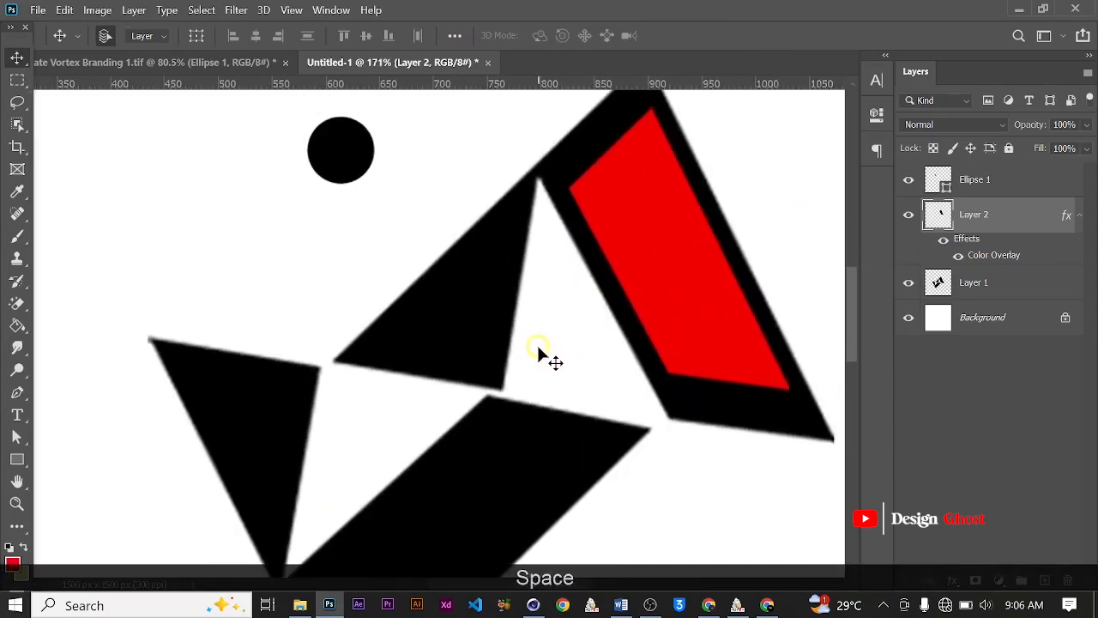
pyautogui.keyDown('alt'); pyautogui.scroll(3, 502, 366); pyautogui.keyUp('alt')
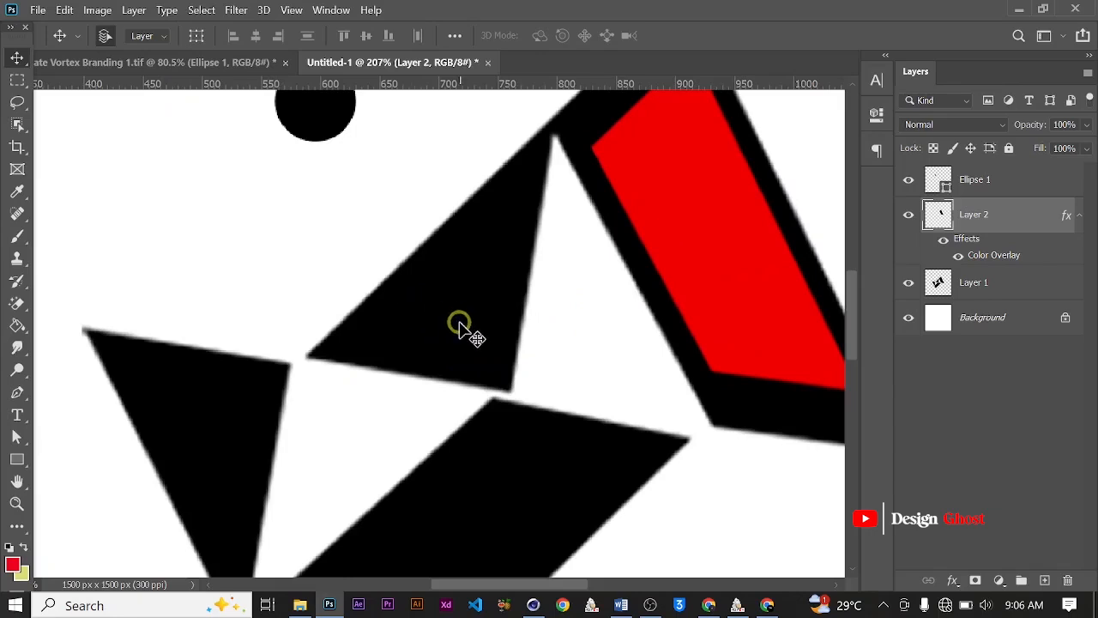
pyautogui.keyDown('alt'); pyautogui.scroll(-2, 512, 326); pyautogui.keyUp('alt')
pyautogui.click(17, 393)
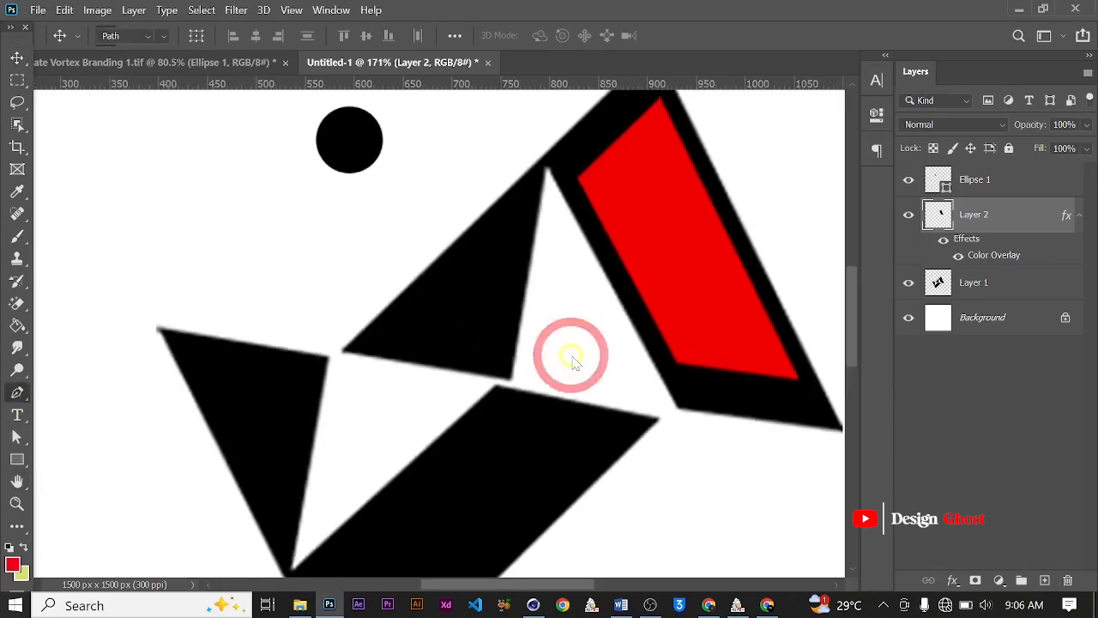
pyautogui.keyDown('alt'); pyautogui.scroll(3, 383, 385); pyautogui.keyUp('alt')
pyautogui.keyDown('alt'); pyautogui.scroll(-2, 363, 375); pyautogui.keyUp('alt')
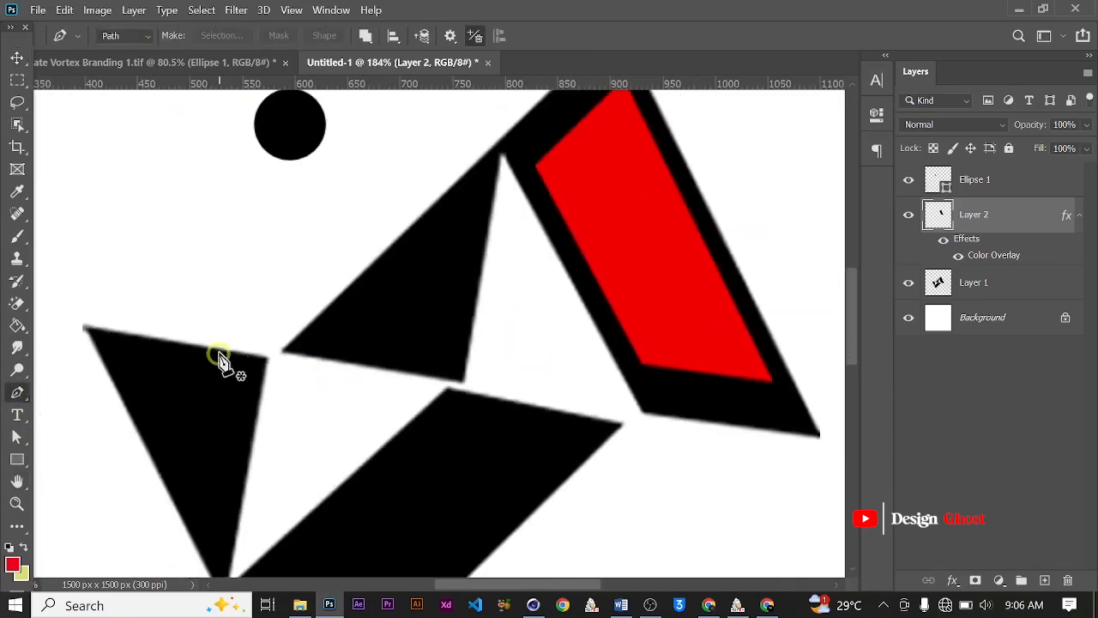
pyautogui.click(252, 339)
pyautogui.keyDown('alt'); pyautogui.scroll(4, 262, 352); pyautogui.keyUp('alt')
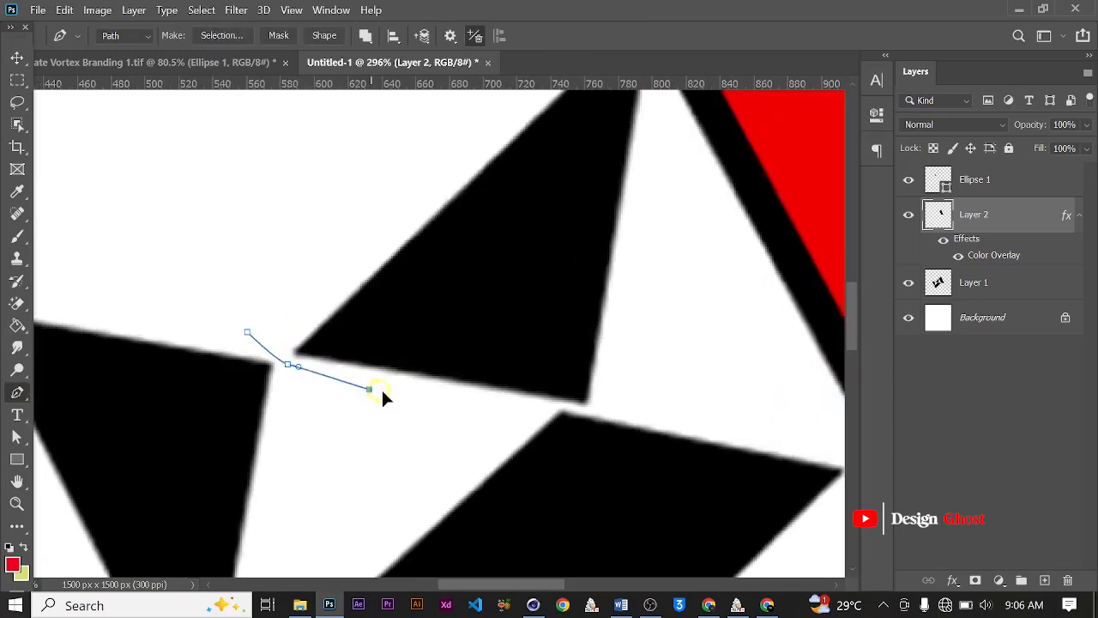
pyautogui.keyDown('alt'); pyautogui.scroll(2, 527, 415); pyautogui.keyUp('alt')
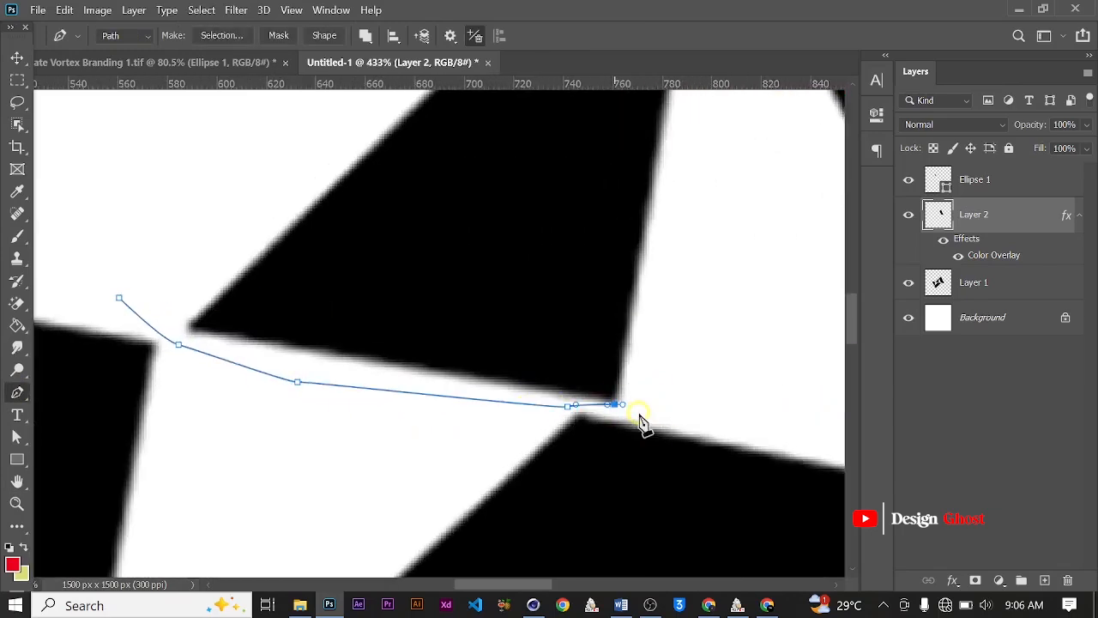
pyautogui.keyDown('alt'); pyautogui.scroll(-1, 637, 420); pyautogui.keyUp('alt')
pyautogui.keyDown('alt'); pyautogui.scroll(3, 628, 417); pyautogui.keyUp('alt')
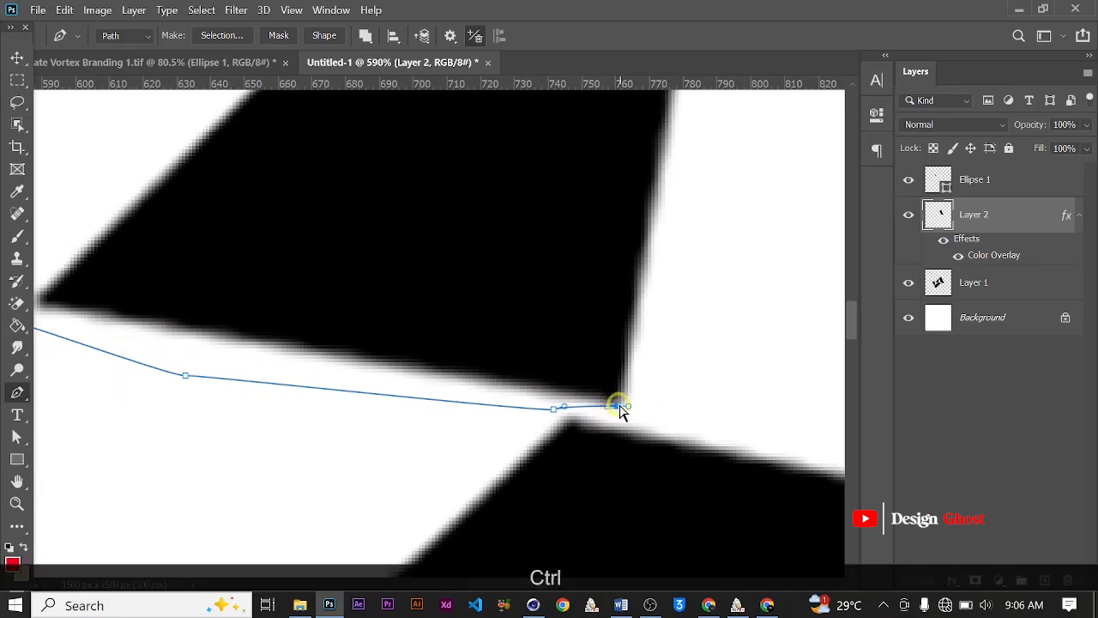
pyautogui.keyDown('ctrl'); pyautogui.moveTo(659, 423); pyautogui.dragTo(669, 416); pyautogui.keyUp('ctrl')
# - Continue the path up the middle triangle's right side, over its apex, and back along the outer slope to close it
pyautogui.keyDown('alt'); pyautogui.scroll(-12, 668, 417); pyautogui.keyUp('alt')
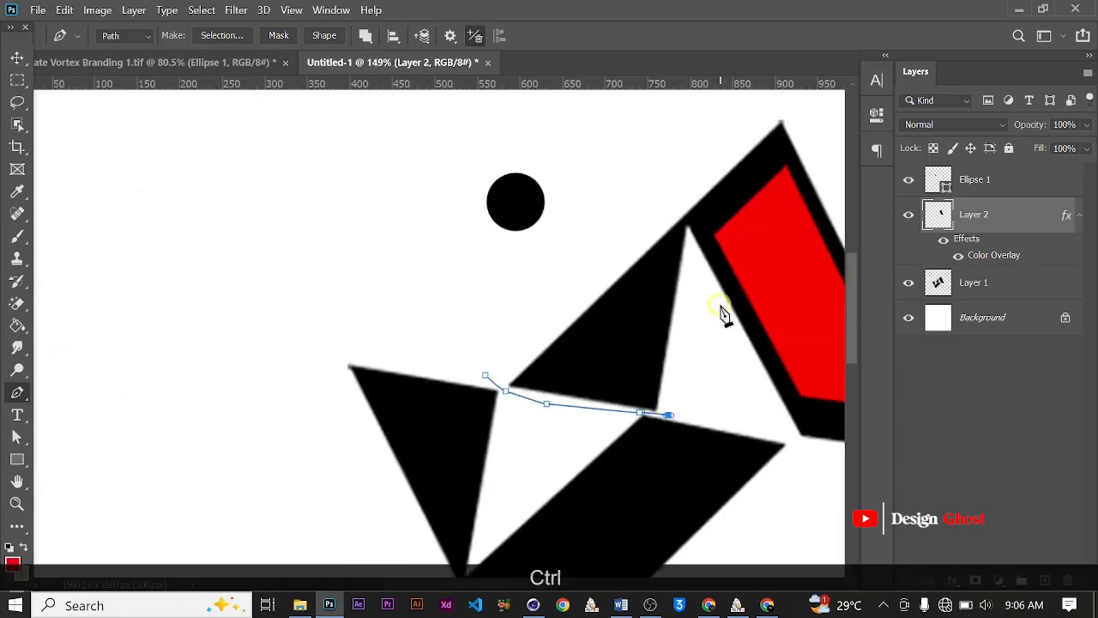
pyautogui.keyDown('alt'); pyautogui.scroll(2, 667, 197); pyautogui.keyUp('alt')
pyautogui.keyDown('alt'); pyautogui.scroll(3, 702, 257); pyautogui.keyUp('alt')
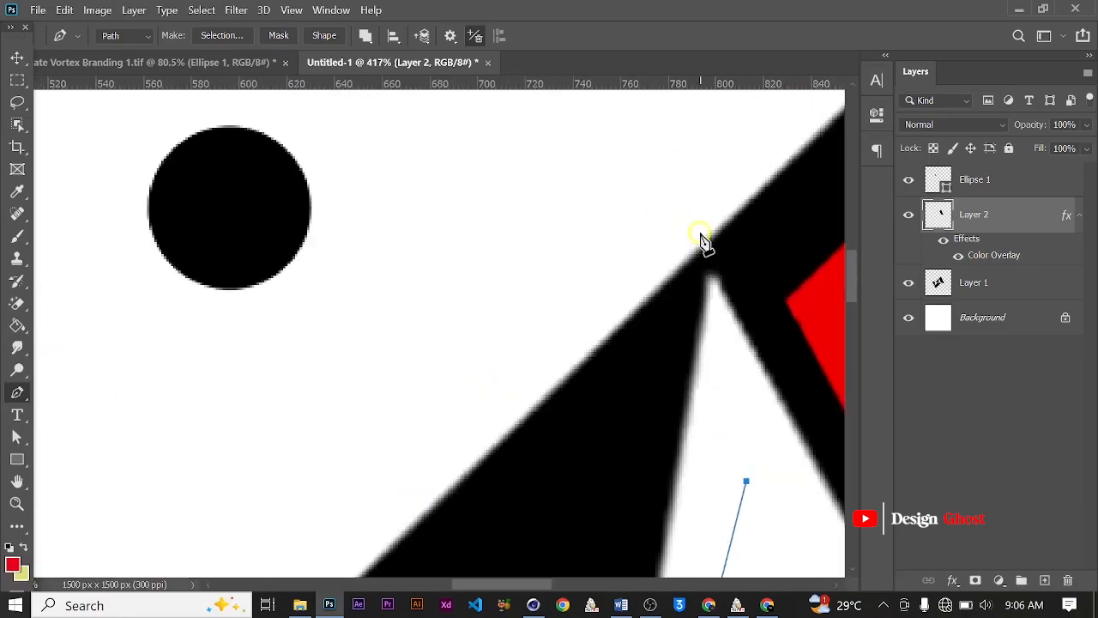
pyautogui.keyDown('ctrl'); pyautogui.moveTo(699, 227); pyautogui.dragTo(701, 218); pyautogui.keyUp('ctrl')
pyautogui.click(629, 178)
pyautogui.keyDown('alt'); pyautogui.scroll(-3, 575, 263); pyautogui.keyUp('alt')
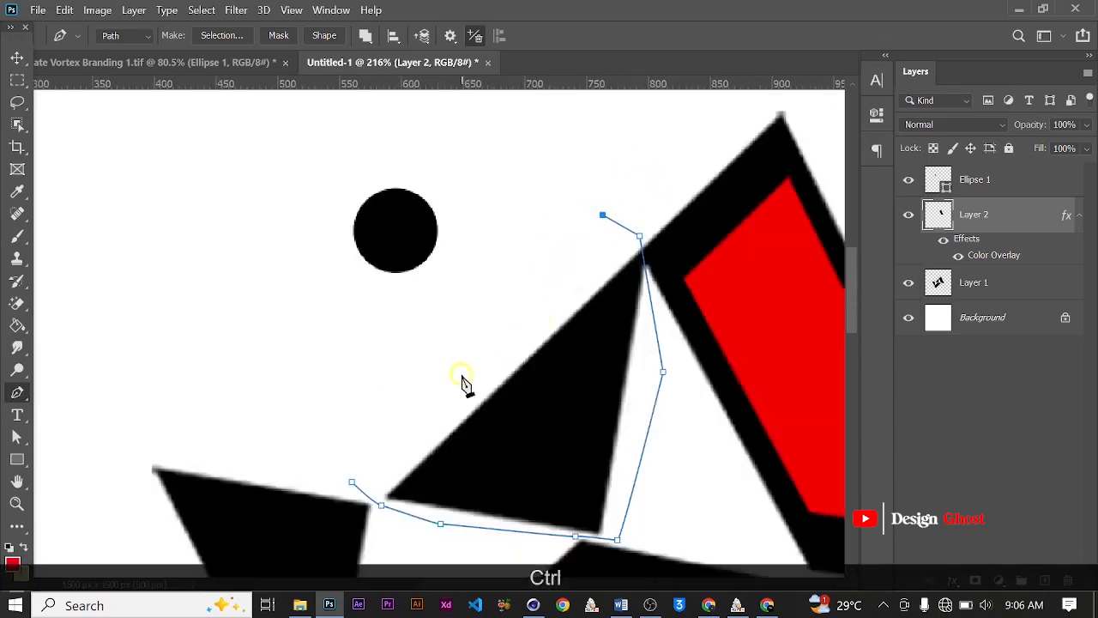
pyautogui.moveTo(461, 374); pyautogui.dragTo(429, 405)
pyautogui.click(352, 478)
# - Convert the closed path around the middle triangle into a new selection with a feather radius of 0 pixels
pyautogui.rightClick(502, 206)
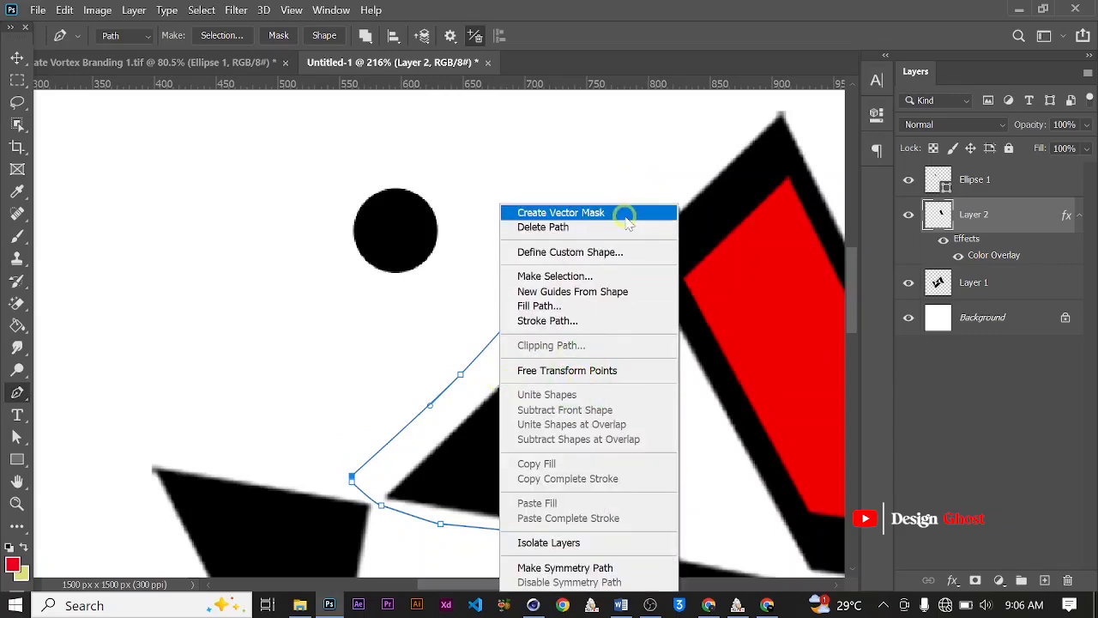
pyautogui.click(616, 278)
pyautogui.click(650, 138)
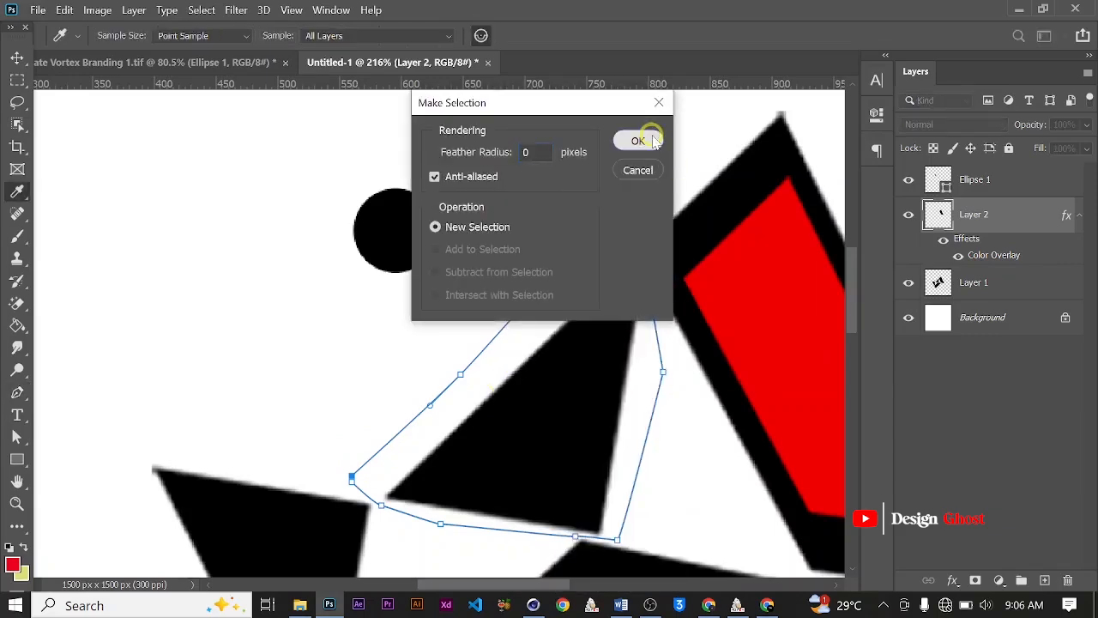
# - Copy the selected triangle from Layer 1 and paste it onto a new layer
pyautogui.click(19, 55)
pyautogui.keyDown('alt'); pyautogui.scroll(-4, 809, 343); pyautogui.keyUp('alt')
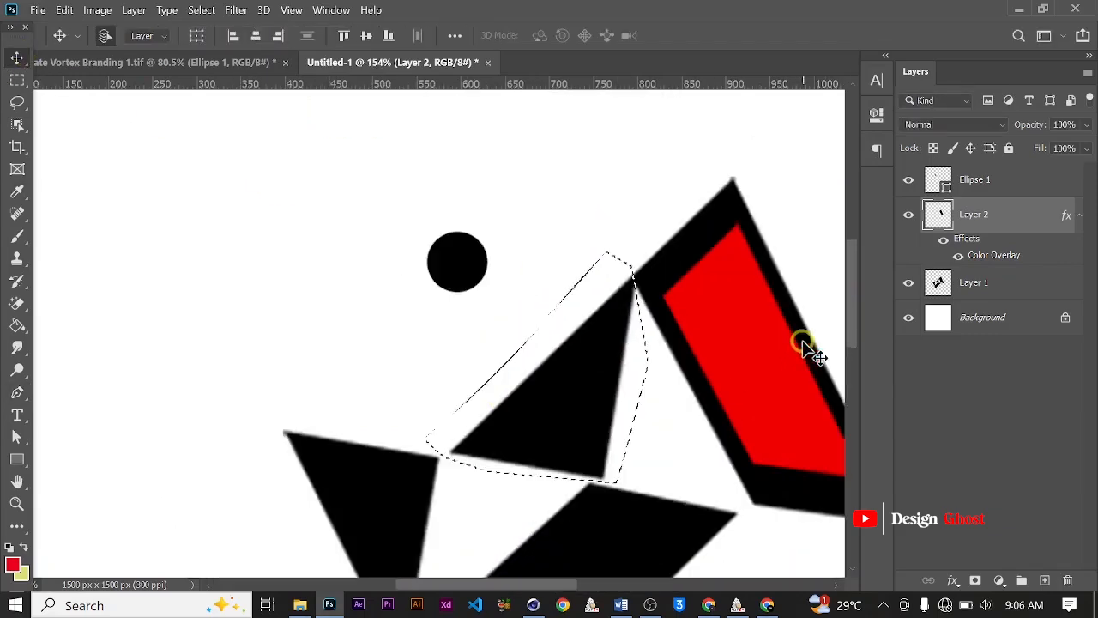
pyautogui.keyDown('alt'); pyautogui.scroll(4, 592, 429); pyautogui.keyUp('alt')
pyautogui.keyDown('alt'); pyautogui.scroll(-1, 604, 427); pyautogui.keyUp('alt')
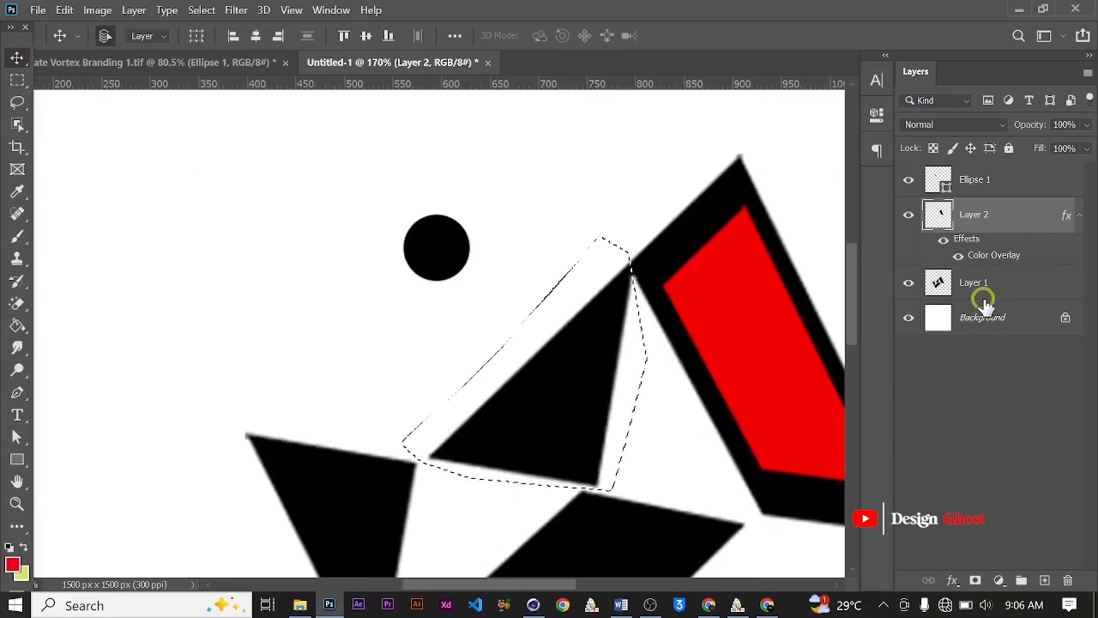
pyautogui.click(983, 291)
pyautogui.hotkey('ctrl', 'c')
pyautogui.hotkey('ctrl', 'v')
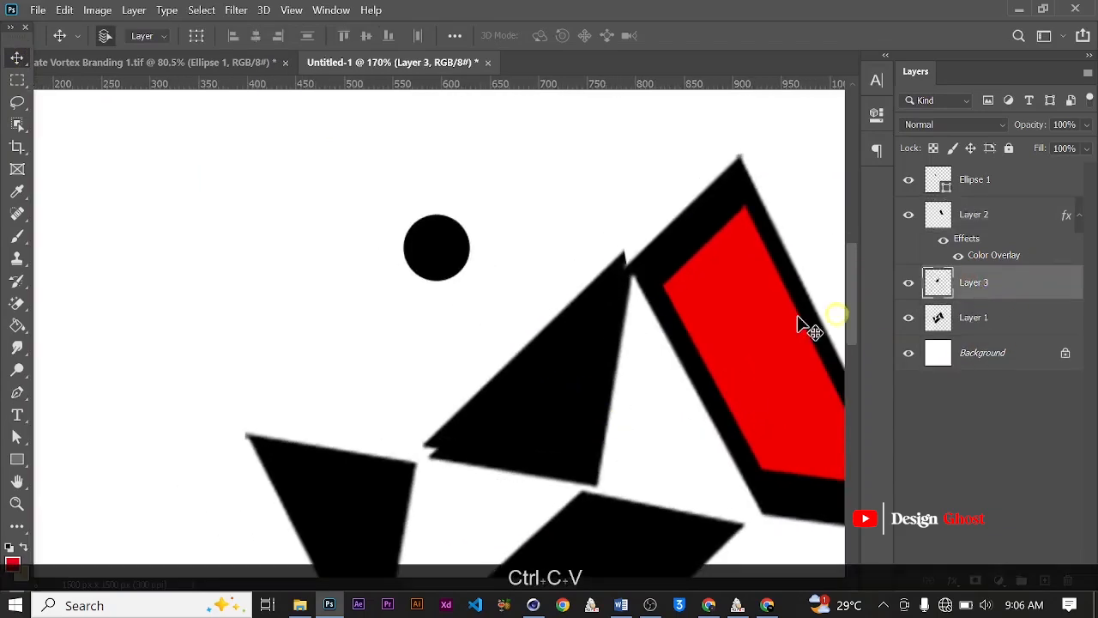
# - Apply a red Color Overlay at 100% opacity to the pasted triangle on Layer 3
pyautogui.click(952, 580)
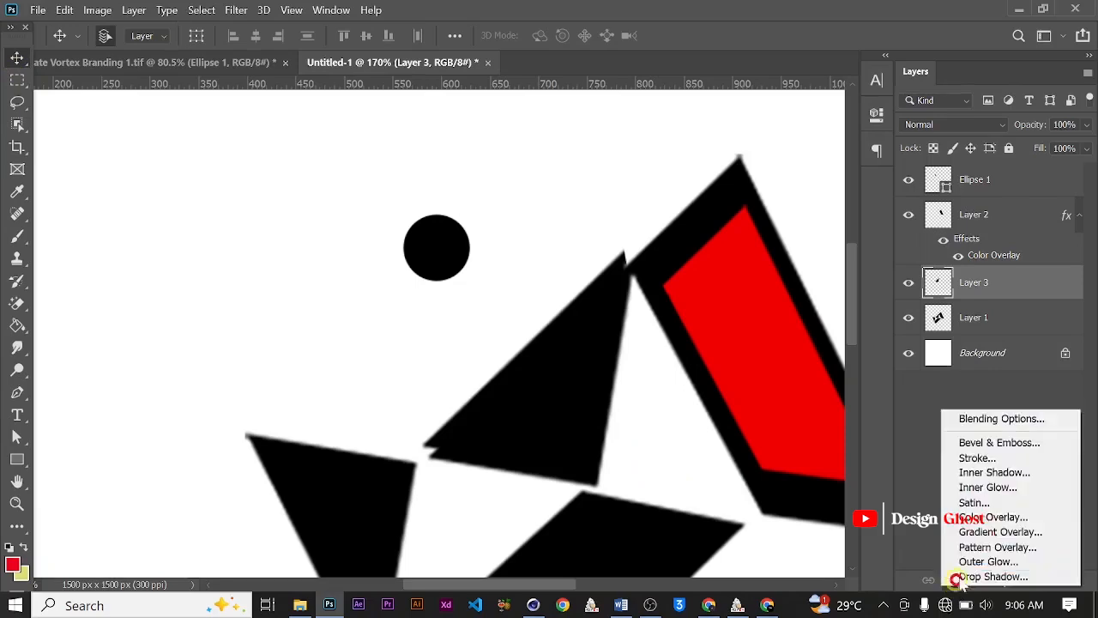
pyautogui.click(992, 518)
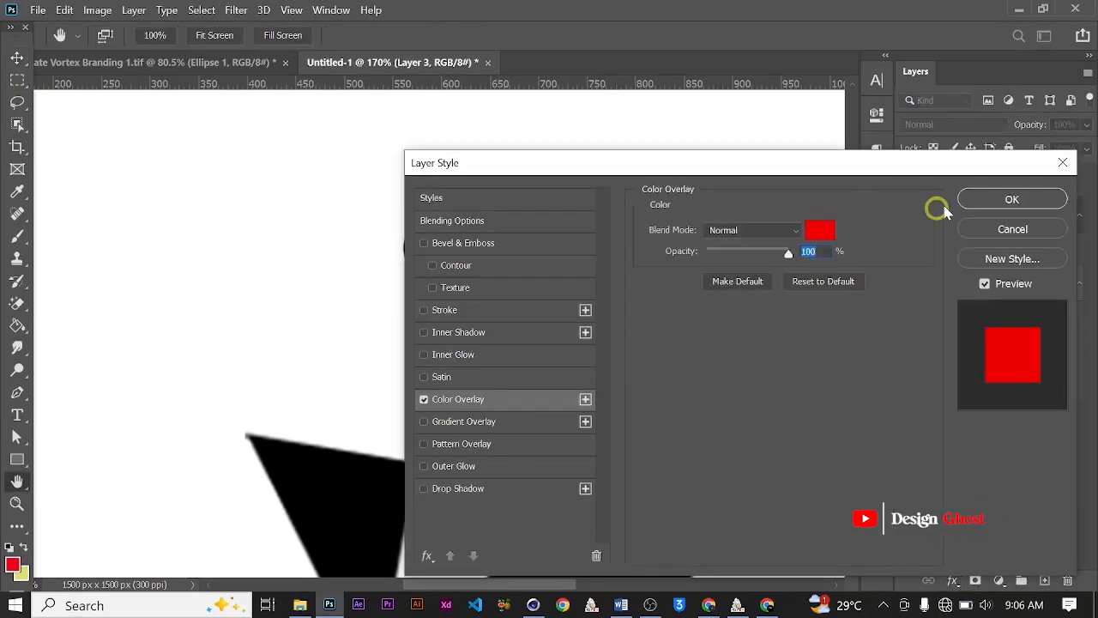
pyautogui.click(997, 199)
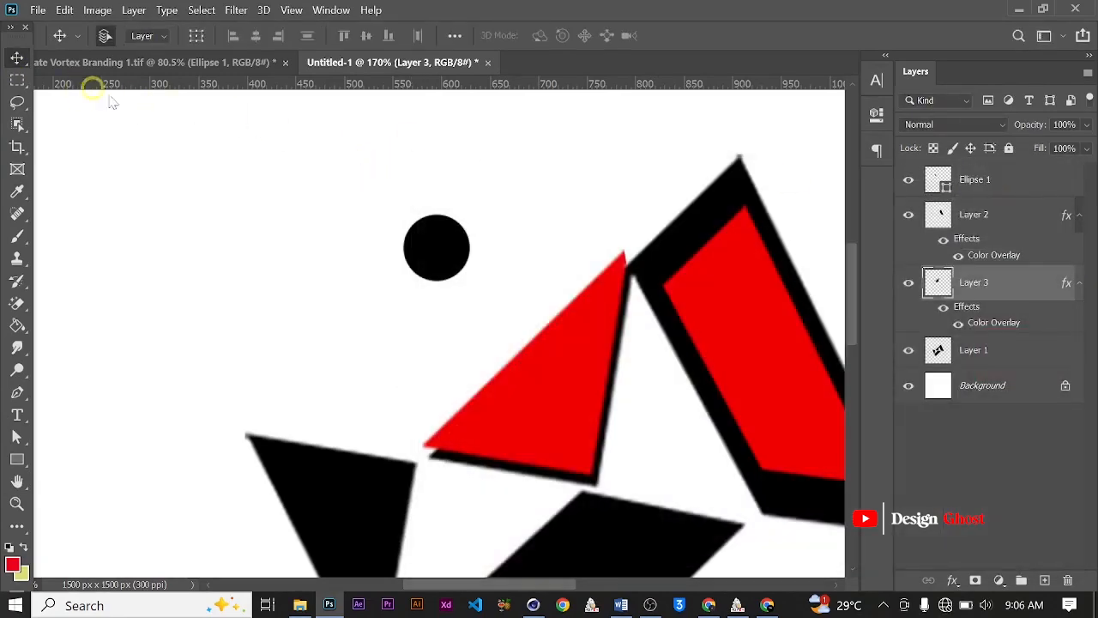
# - Scale the red triangle down to about 58% and position it centrally inside the middle black triangle
pyautogui.keyDown('alt'); pyautogui.scroll(-5, 764, 518); pyautogui.keyUp('alt')
pyautogui.hotkey('ctrl', 't')
pyautogui.keyDown('alt'); pyautogui.scroll(5, 682, 467); pyautogui.keyUp('alt')
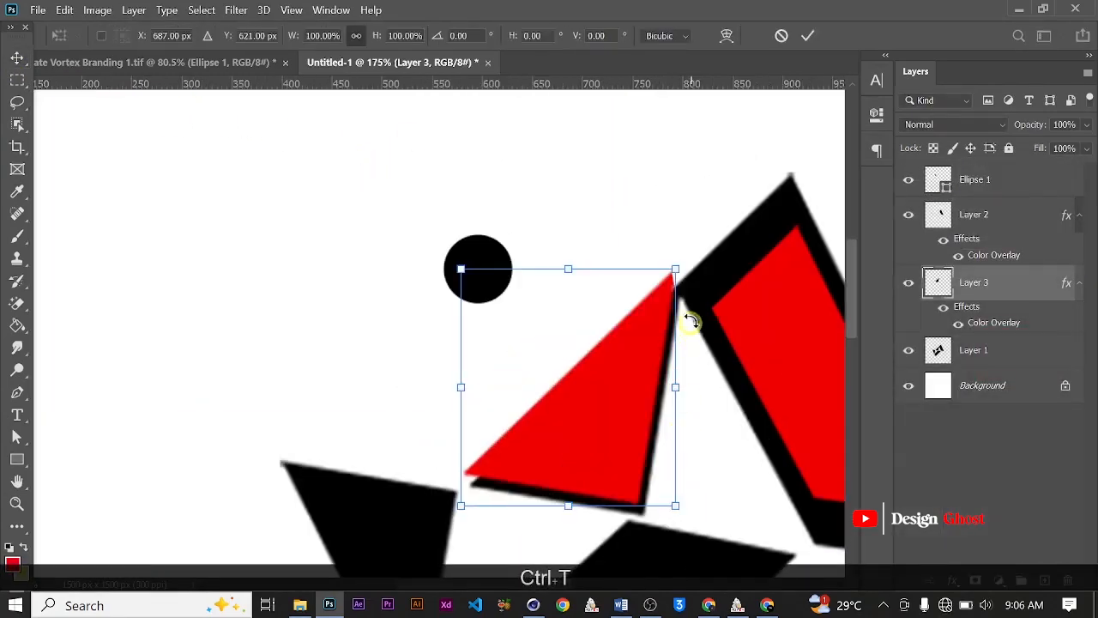
pyautogui.moveTo(678, 269); pyautogui.dragTo(645, 495)
pyautogui.keyDown('alt'); pyautogui.scroll(1, 637, 471); pyautogui.keyUp('alt')
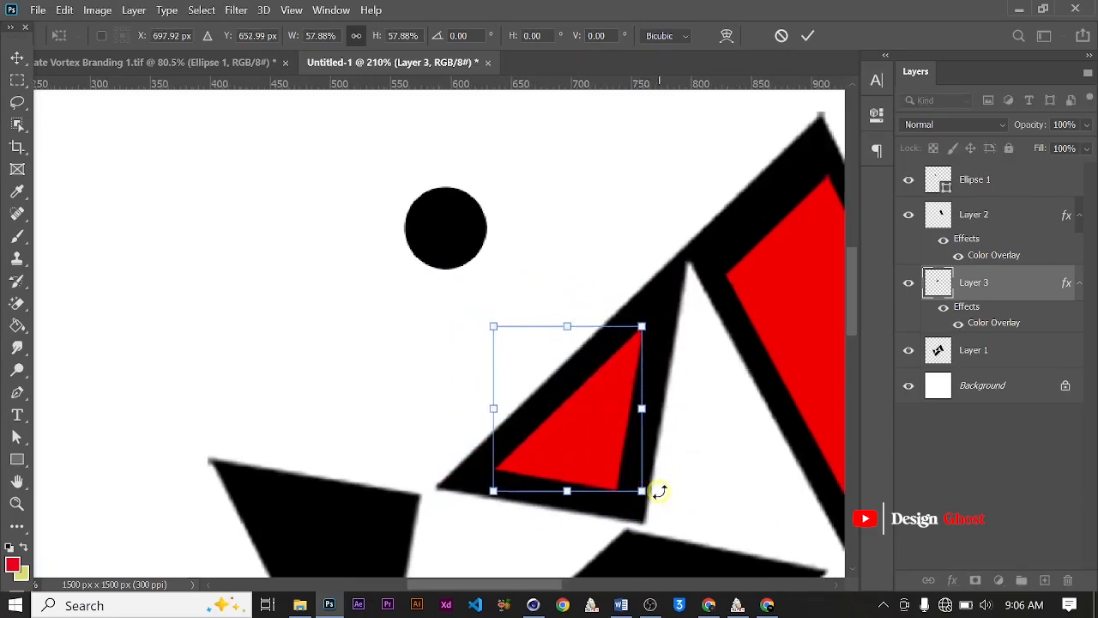
pyautogui.press('Return')
pyautogui.keyDown('alt'); pyautogui.scroll(-2, 694, 478); pyautogui.keyUp('alt')
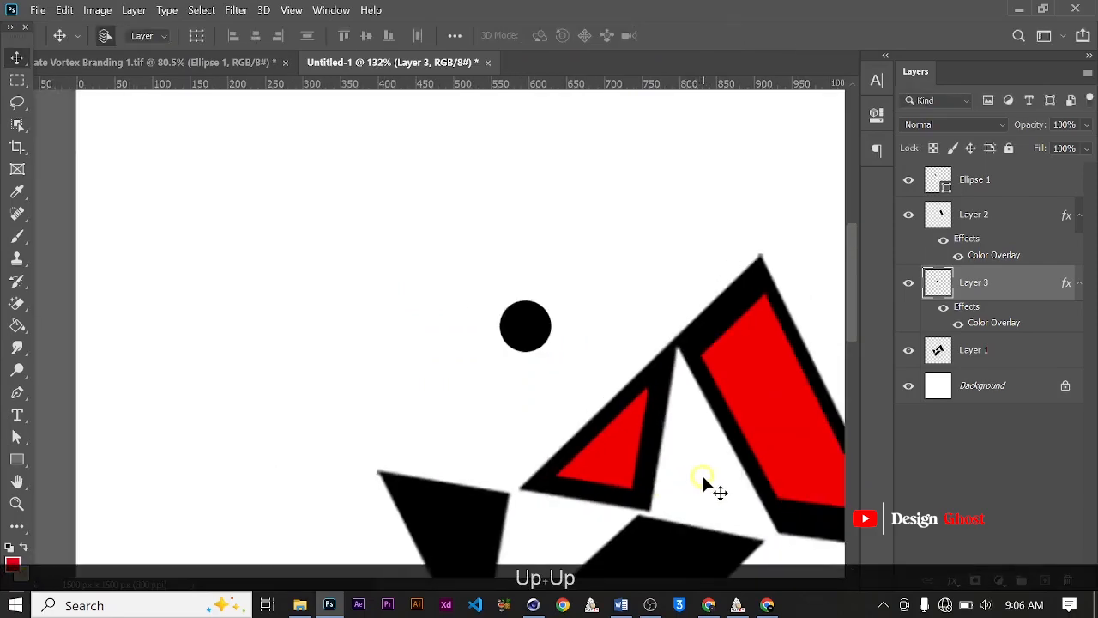
pyautogui.press('Return')
pyautogui.hotkey('ctrl', '0')
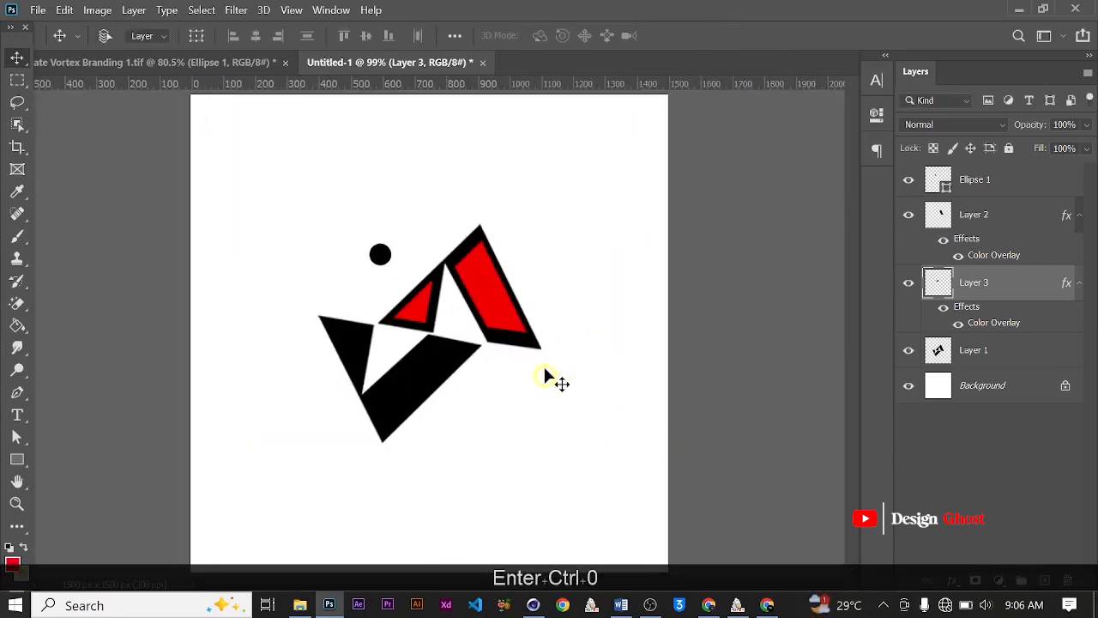
# - Duplicate the red insets on Layer 2 and Layer 3 together and place the copies over the logo's lower-left half
pyautogui.keyDown('alt'); pyautogui.scroll(4, 466, 304); pyautogui.keyUp('alt')
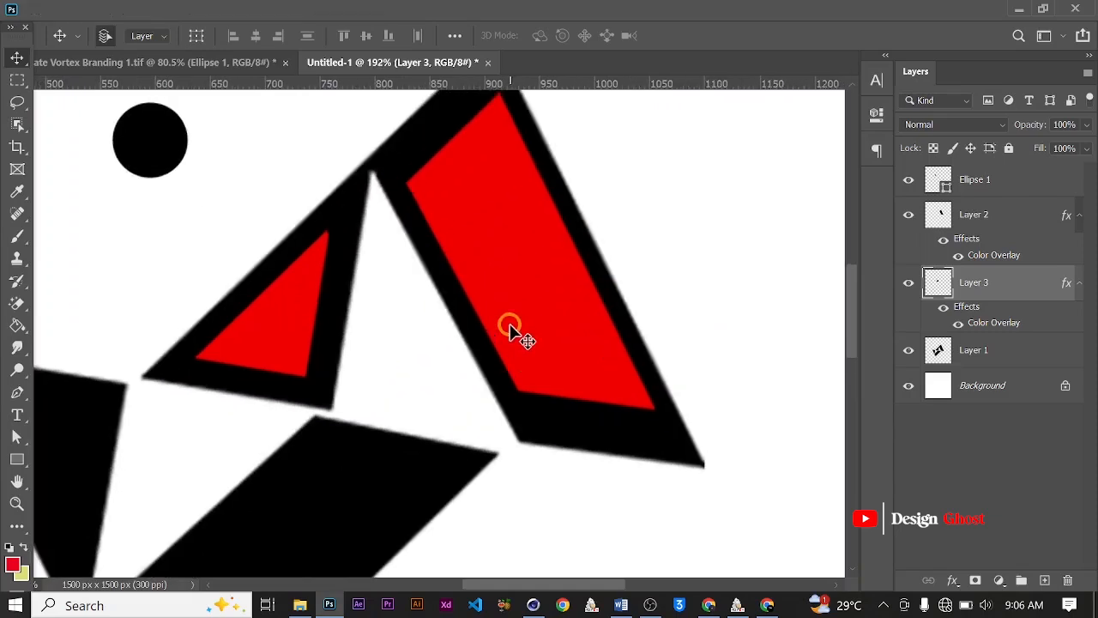
pyautogui.keyDown('alt'); pyautogui.scroll(-1, 510, 330); pyautogui.keyUp('alt')
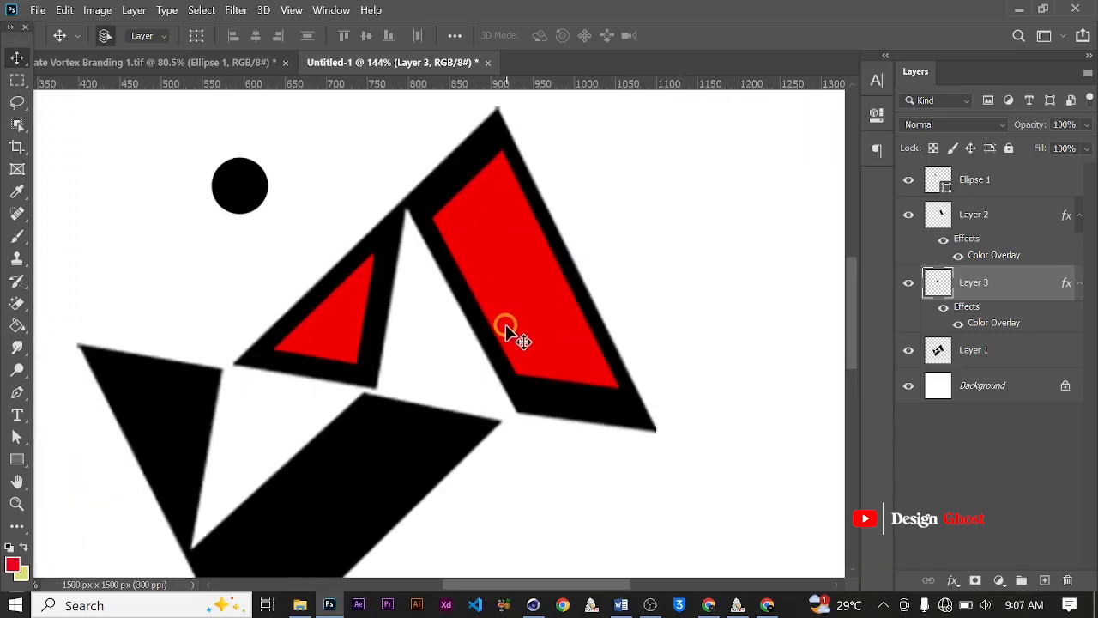
pyautogui.keyDown('alt'); pyautogui.scroll(-1, 506, 330); pyautogui.keyUp('alt')
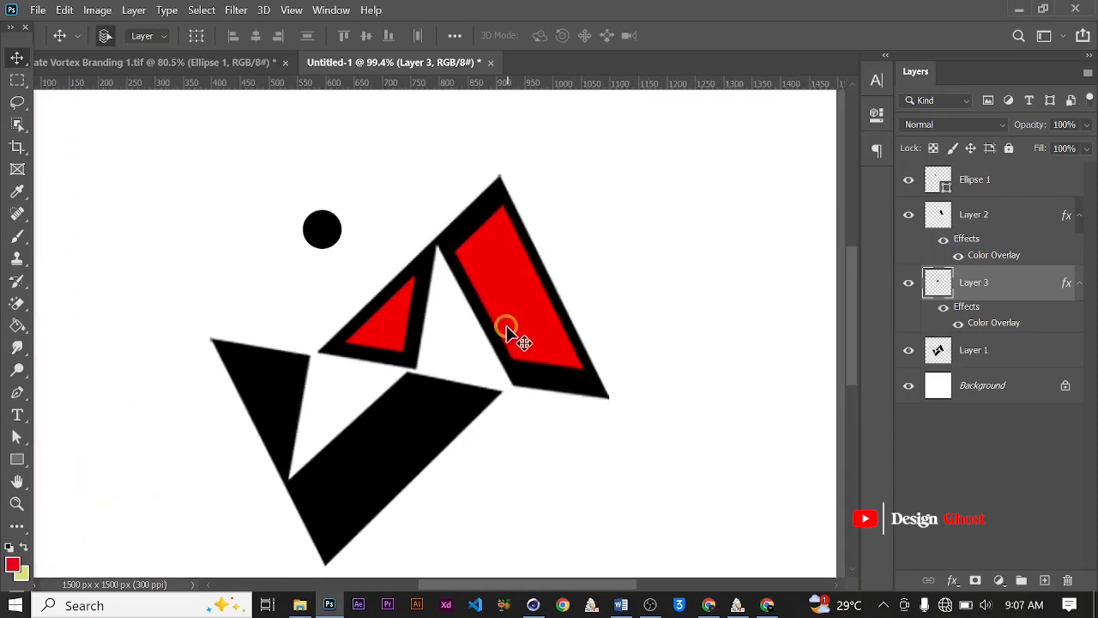
pyautogui.keyDown('alt'); pyautogui.scroll(1, 506, 331); pyautogui.keyUp('alt')
pyautogui.keyDown('alt'); pyautogui.scroll(1, 507, 331); pyautogui.keyUp('alt')
pyautogui.keyDown('alt'); pyautogui.scroll(-1, 507, 330); pyautogui.keyUp('alt')
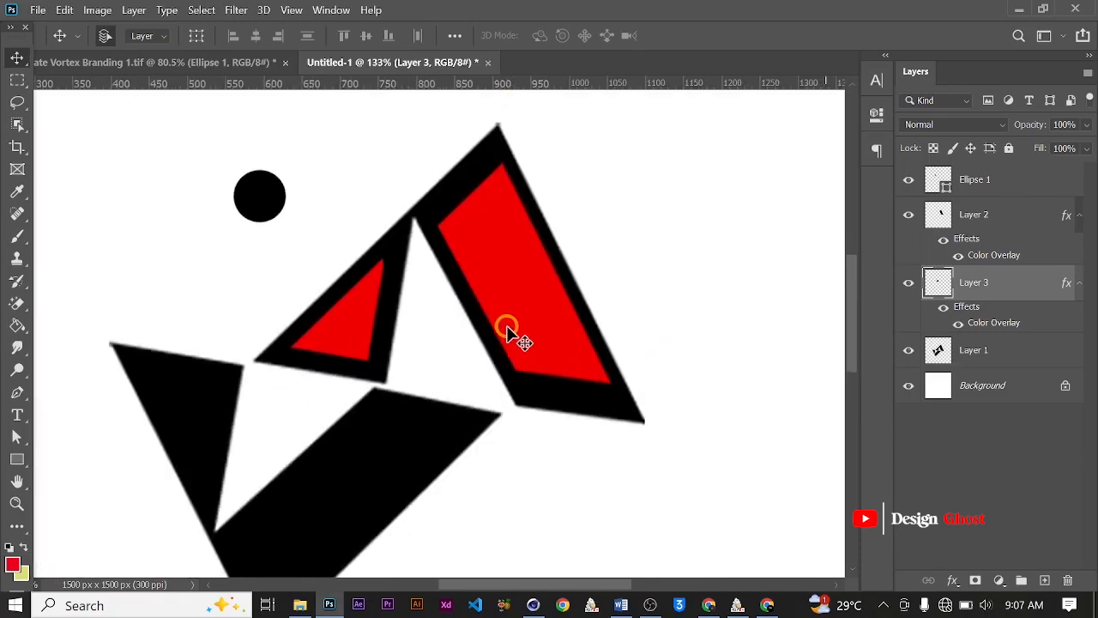
pyautogui.keyDown('ctrl'); pyautogui.click(987, 225); pyautogui.keyUp('ctrl')
pyautogui.scroll(-1, 514, 314)
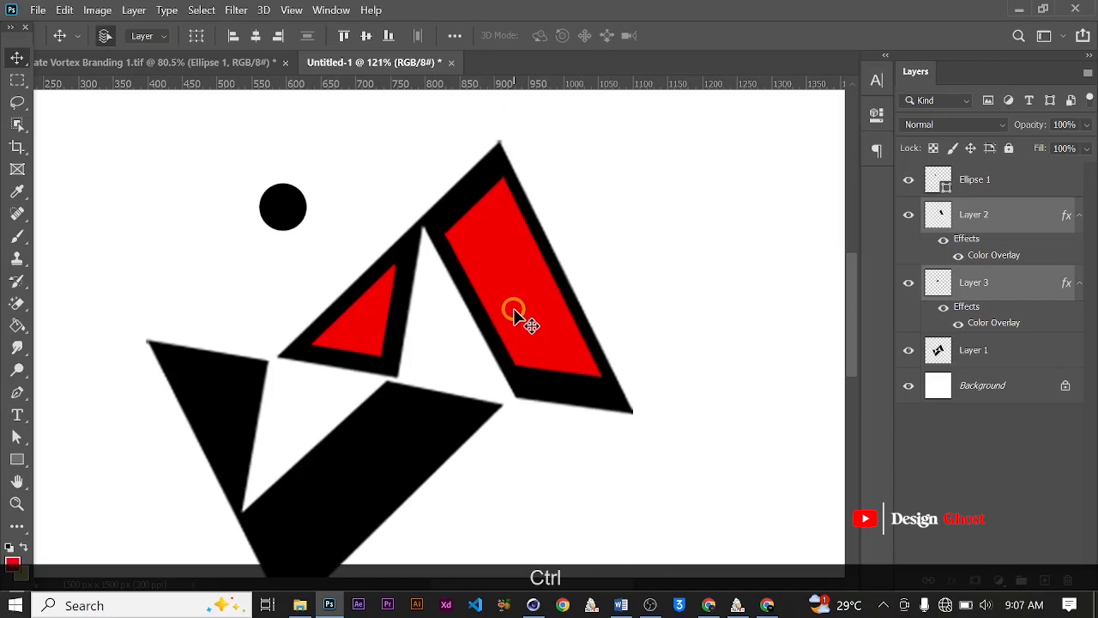
pyautogui.keyDown('alt'); pyautogui.moveTo(514, 314); pyautogui.dragTo(434, 463); pyautogui.keyUp('alt')
# - Rotate the two duplicated red insets together by about -167°
pyautogui.scroll(-6, 633, 421)
pyautogui.hotkey('ctrl', 't')
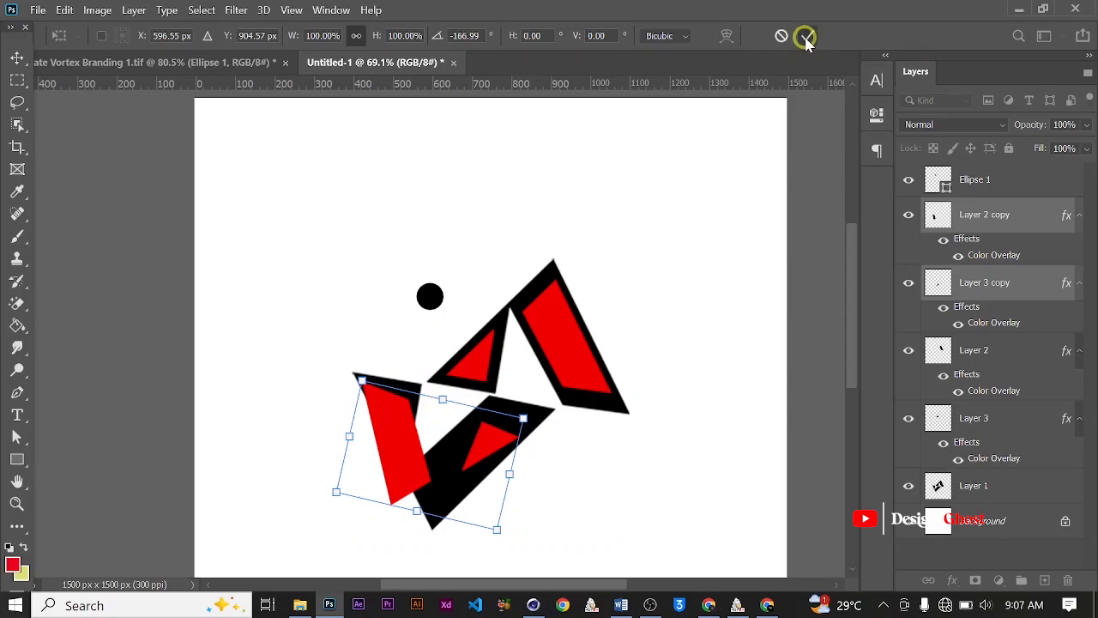
pyautogui.click(805, 37)
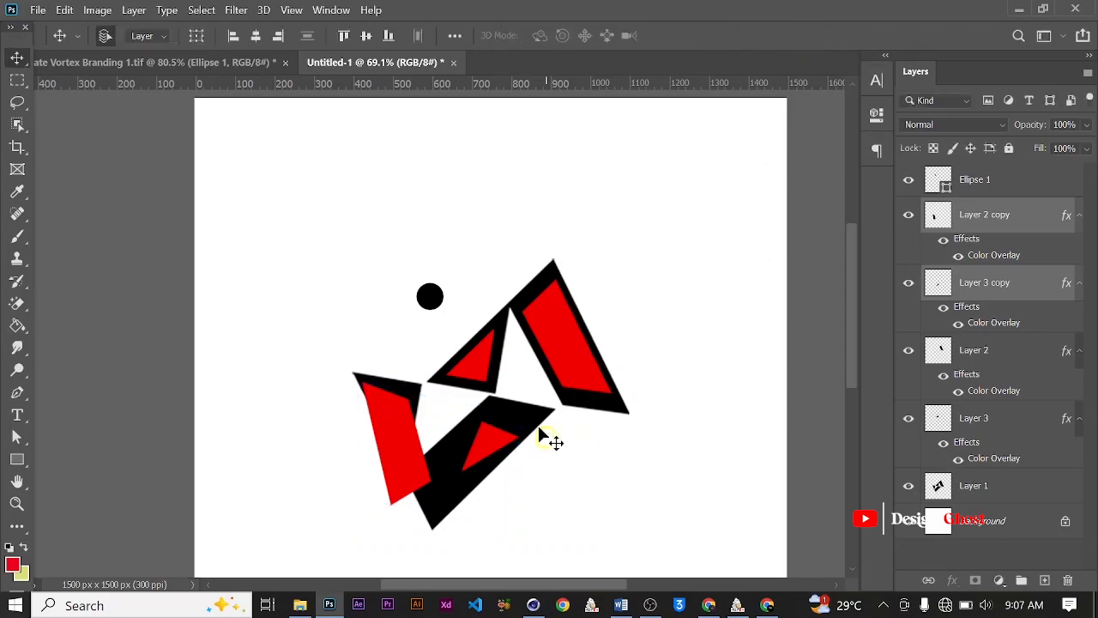
# - Flip the two duplicated red insets horizontally
pyautogui.click(95, 10)
pyautogui.click(64, 10)
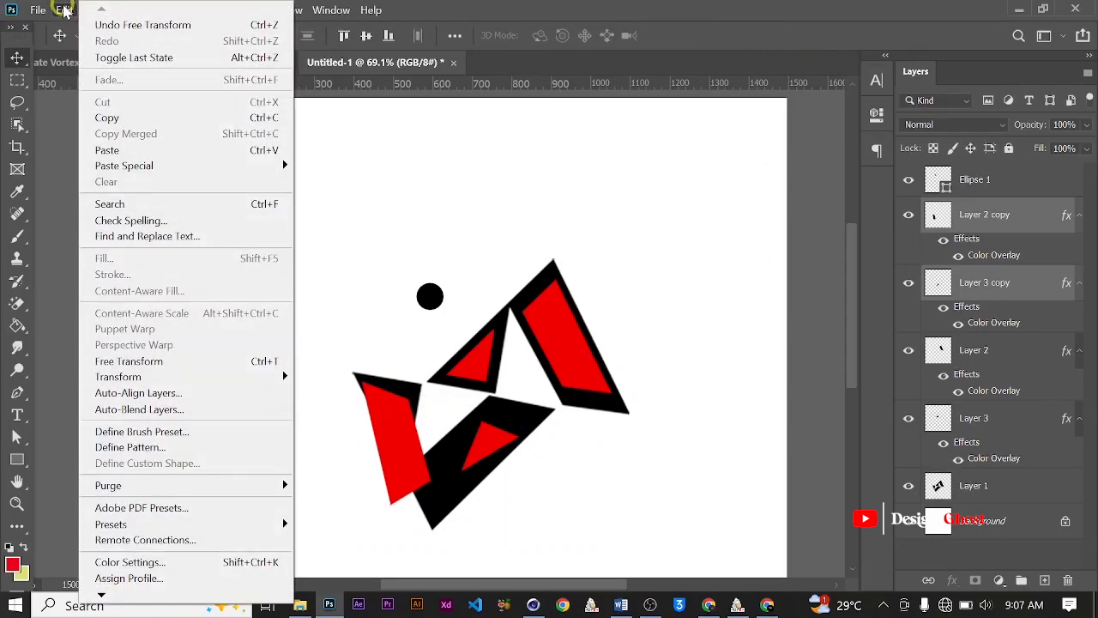
pyautogui.moveTo(196, 378)
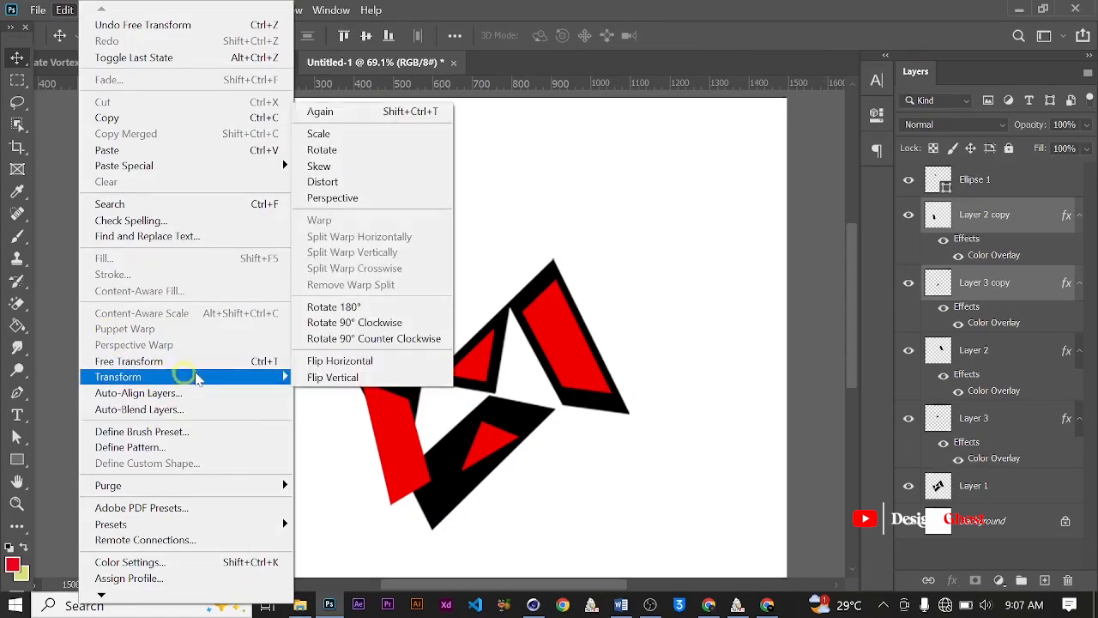
pyautogui.click(341, 360)
pyautogui.moveTo(461, 439); pyautogui.dragTo(515, 455)
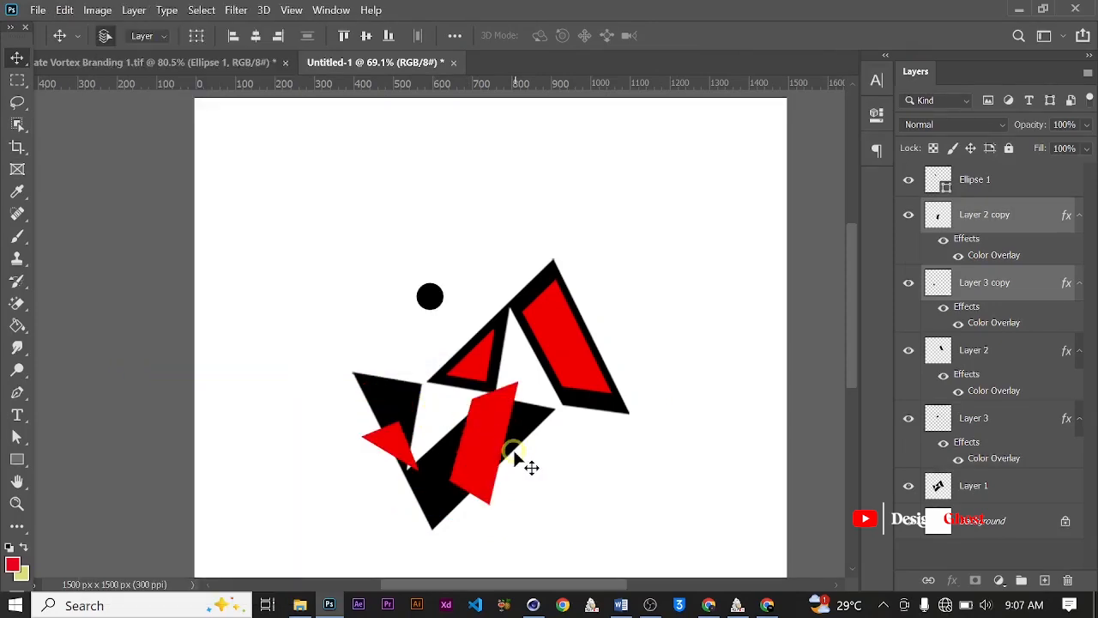
# - Rotate the flipped copies by about 32° and move them onto the lower-left triangle and lower parallelogram
pyautogui.keyDown('alt'); pyautogui.scroll(1, 482, 459); pyautogui.keyUp('alt')
pyautogui.hotkey('ctrl', 't')
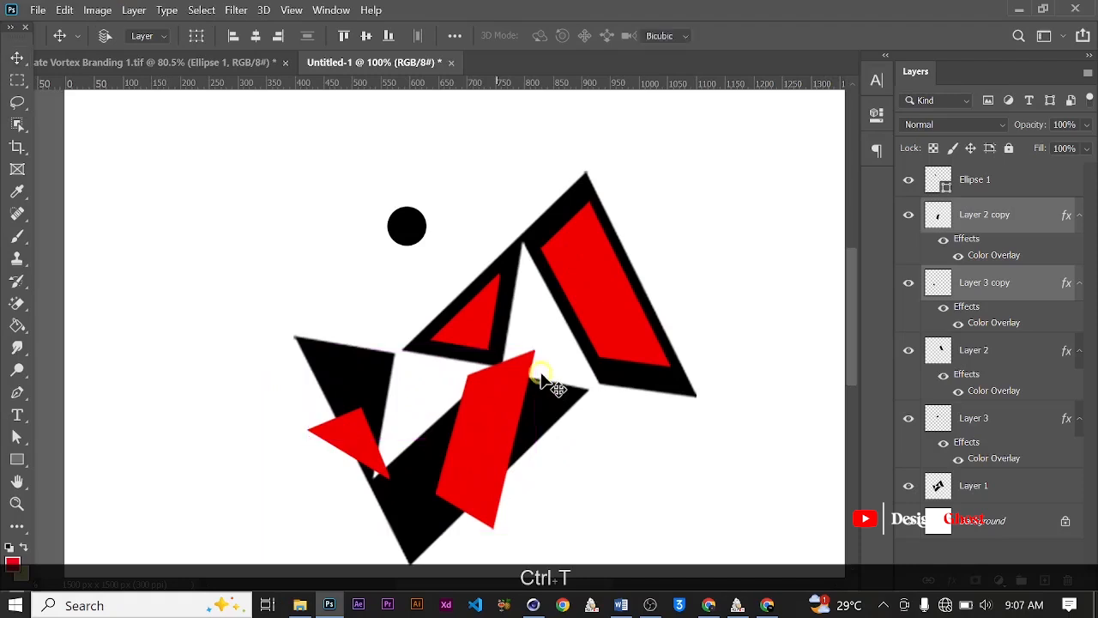
pyautogui.moveTo(599, 307); pyautogui.dragTo(602, 430)
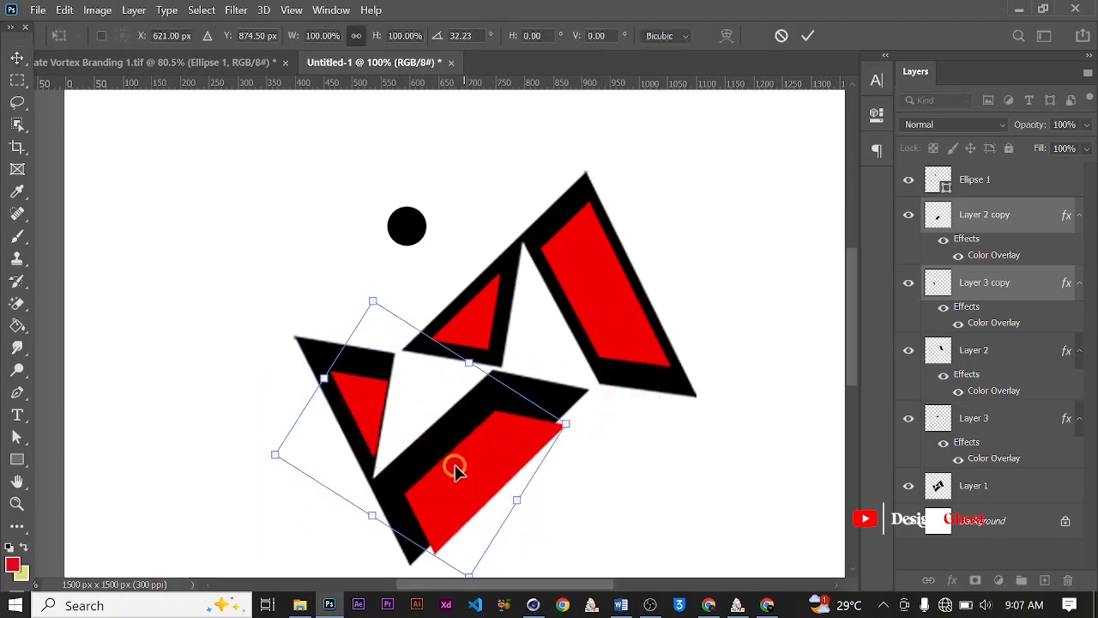
pyautogui.moveTo(455, 468); pyautogui.dragTo(448, 463)
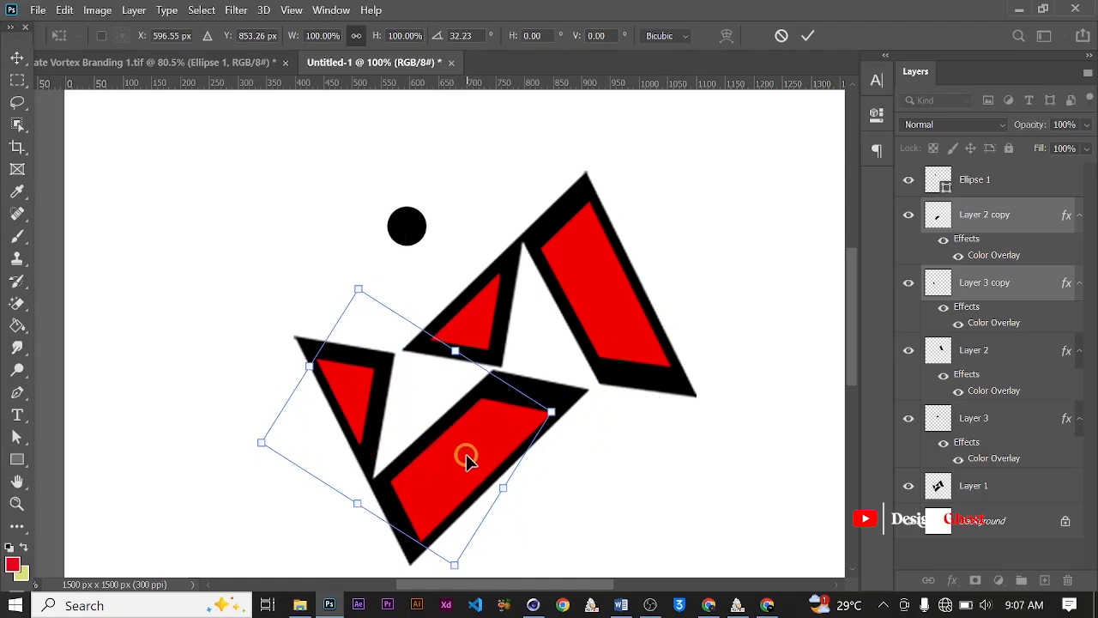
# - Nudge both copies upward until they sit inside their black shapes, and apply the transform
pyautogui.press('Up')
pyautogui.press('Up')
pyautogui.keyDown('alt'); pyautogui.scroll(2, 466, 455); pyautogui.keyUp('alt')
pyautogui.press('Up')
pyautogui.press('Up')
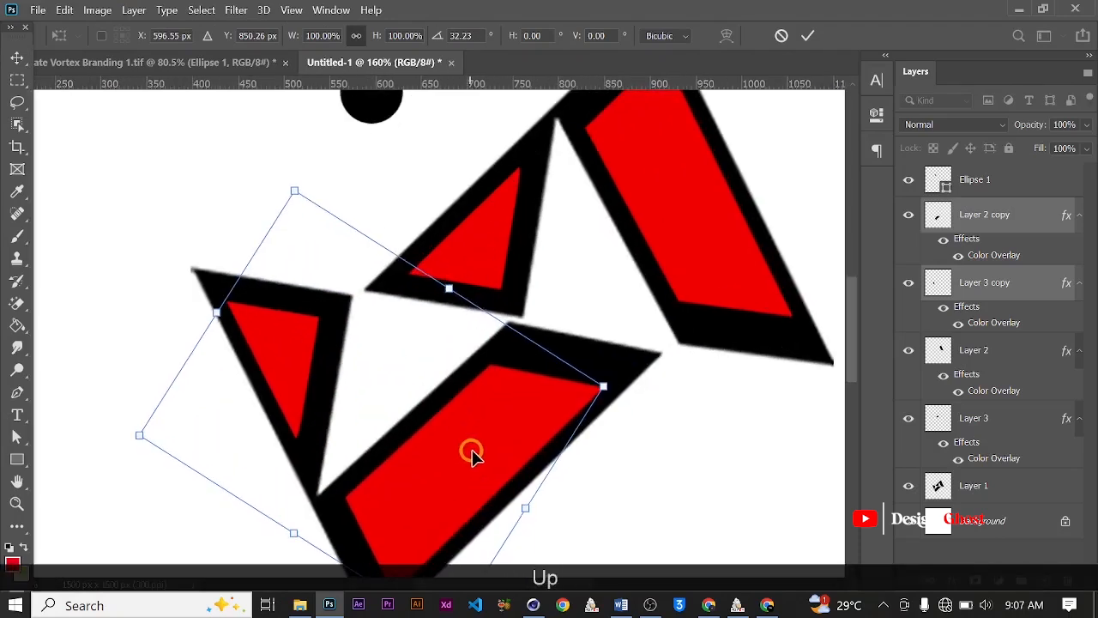
pyautogui.press('Up')
pyautogui.moveTo(473, 450); pyautogui.dragTo(478, 446)
pyautogui.keyDown('alt'); pyautogui.scroll(-2, 478, 446); pyautogui.keyUp('alt')
pyautogui.keyDown('alt'); pyautogui.scroll(1, 485, 436); pyautogui.keyUp('alt')
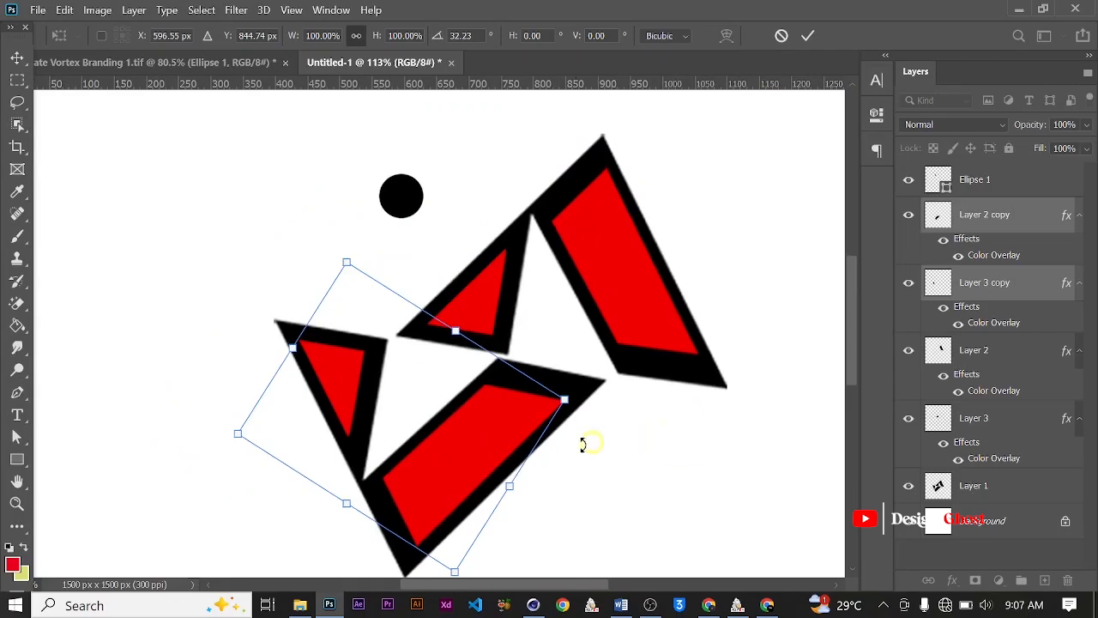
pyautogui.keyDown('alt'); pyautogui.scroll(1, 582, 444); pyautogui.keyUp('alt')
pyautogui.keyDown('alt'); pyautogui.scroll(-1, 576, 445); pyautogui.keyUp('alt')
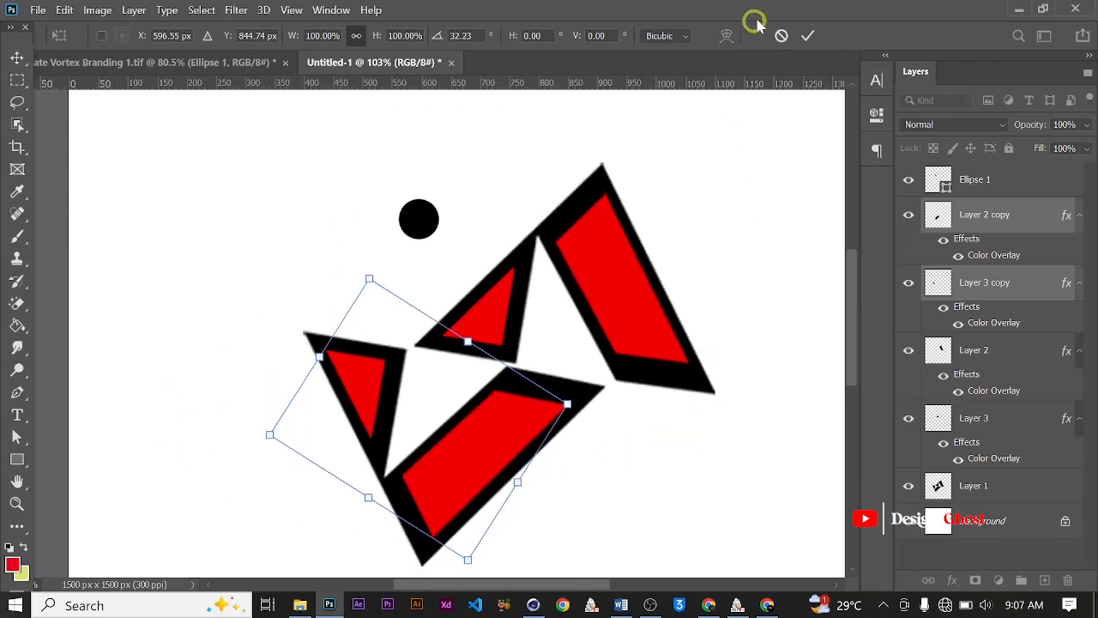
pyautogui.click(809, 39)
# - Select only Layer 2 copy and nudge its red inset slightly down within the lower black parallelogram
pyautogui.keyDown('ctrl'); pyautogui.click(912, 288); pyautogui.keyUp('ctrl')
pyautogui.keyDown('alt'); pyautogui.scroll(2, 558, 388); pyautogui.keyUp('alt')
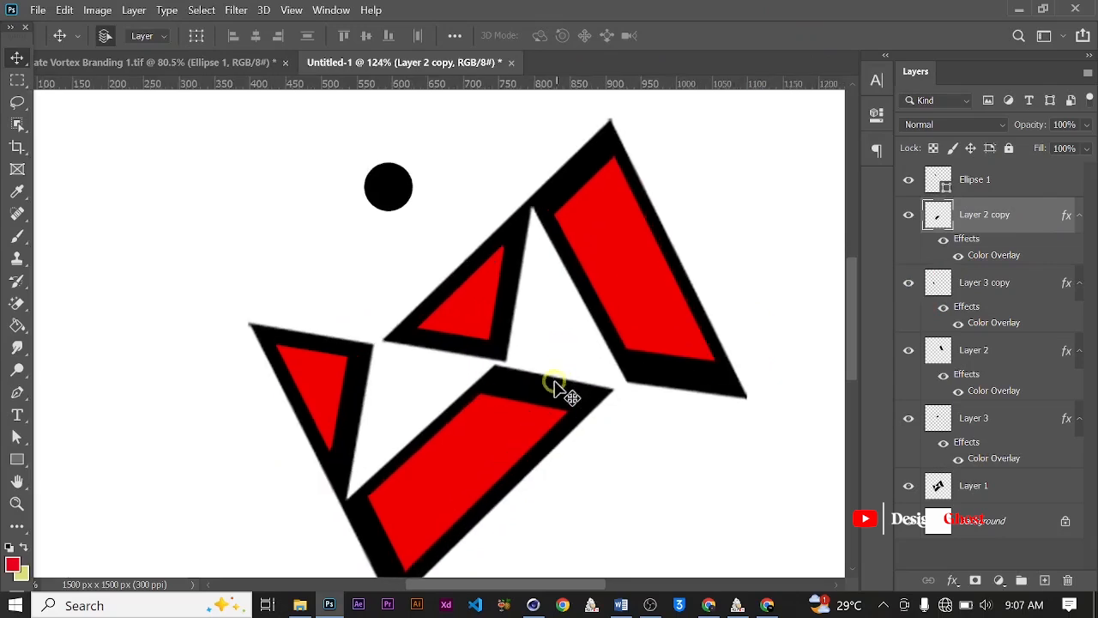
pyautogui.keyDown('alt'); pyautogui.scroll(1, 533, 455); pyautogui.keyUp('alt')
pyautogui.keyDown('alt'); pyautogui.scroll(-2, 532, 441); pyautogui.keyUp('alt')
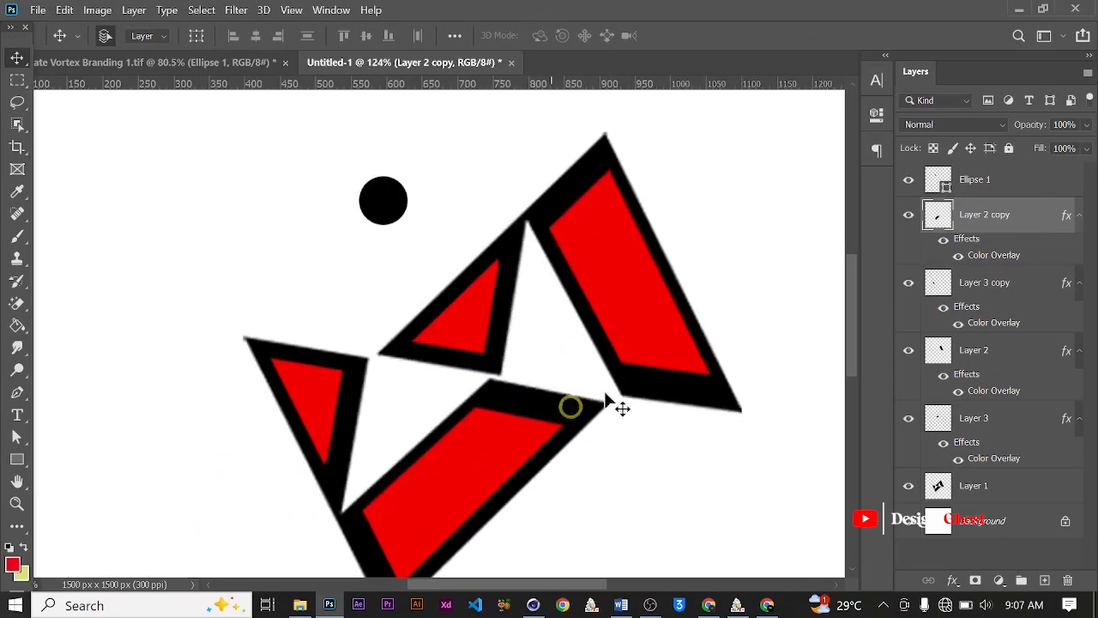
pyautogui.press('ctrl')
pyautogui.hotkey('ctrl', 't')
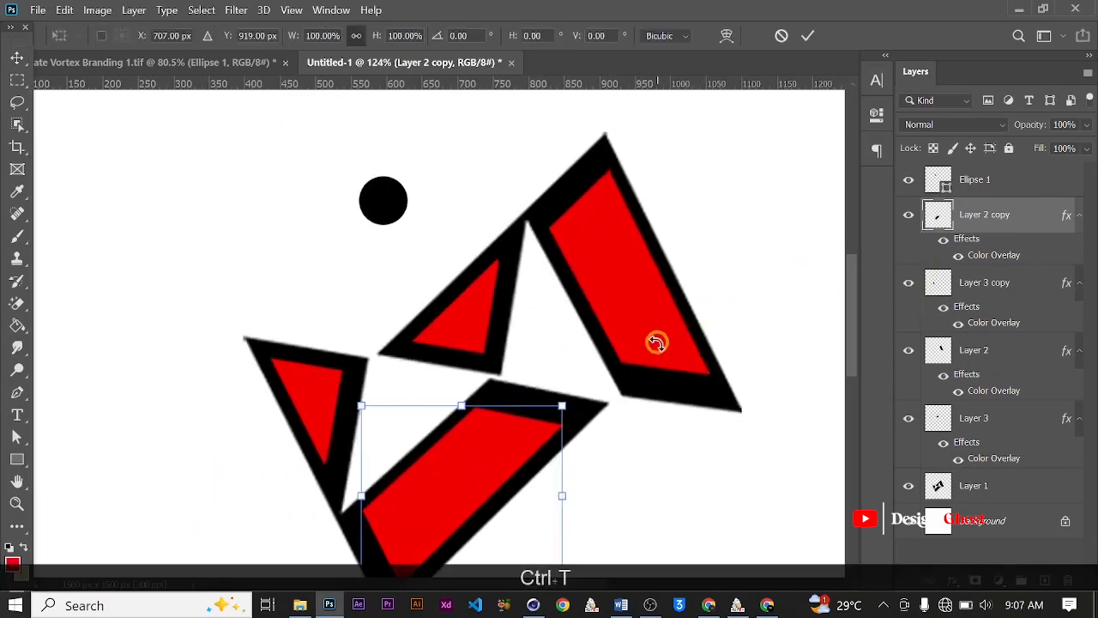
pyautogui.keyDown('alt'); pyautogui.scroll(-2, 640, 355); pyautogui.keyUp('alt')
pyautogui.keyDown('alt'); pyautogui.scroll(2, 497, 501); pyautogui.keyUp('alt')
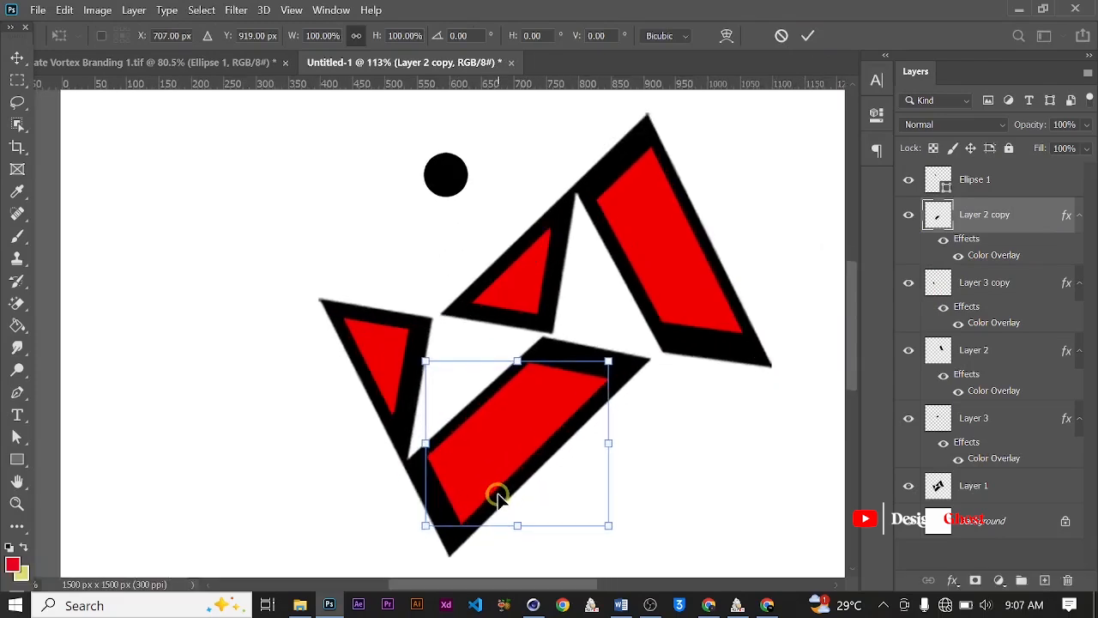
pyautogui.press('Return')
pyautogui.press('Down')
pyautogui.press('Down')
pyautogui.press('Down')
pyautogui.press('Down')
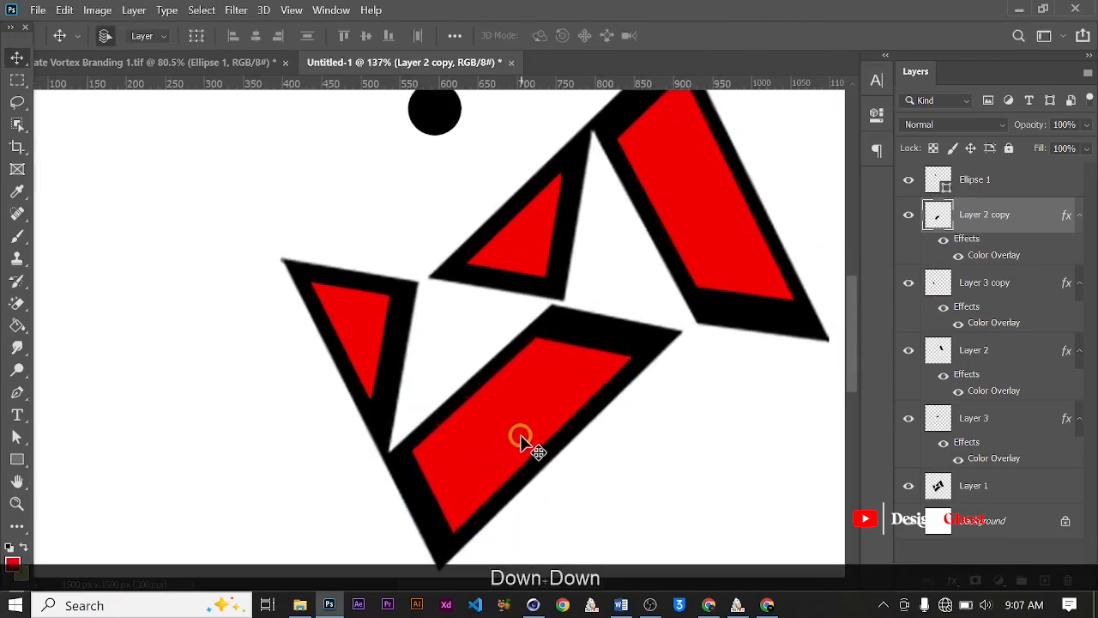
pyautogui.keyDown('alt'); pyautogui.scroll(-2, 525, 437); pyautogui.keyUp('alt')
pyautogui.press('Down')
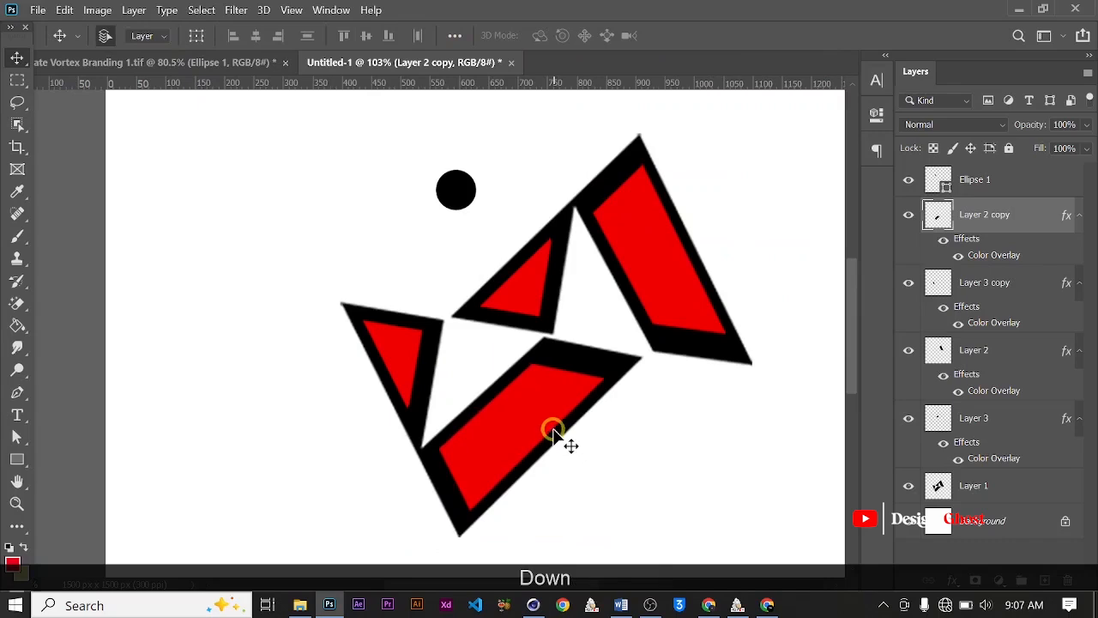
pyautogui.keyDown('alt'); pyautogui.scroll(-2, 558, 438); pyautogui.keyUp('alt')
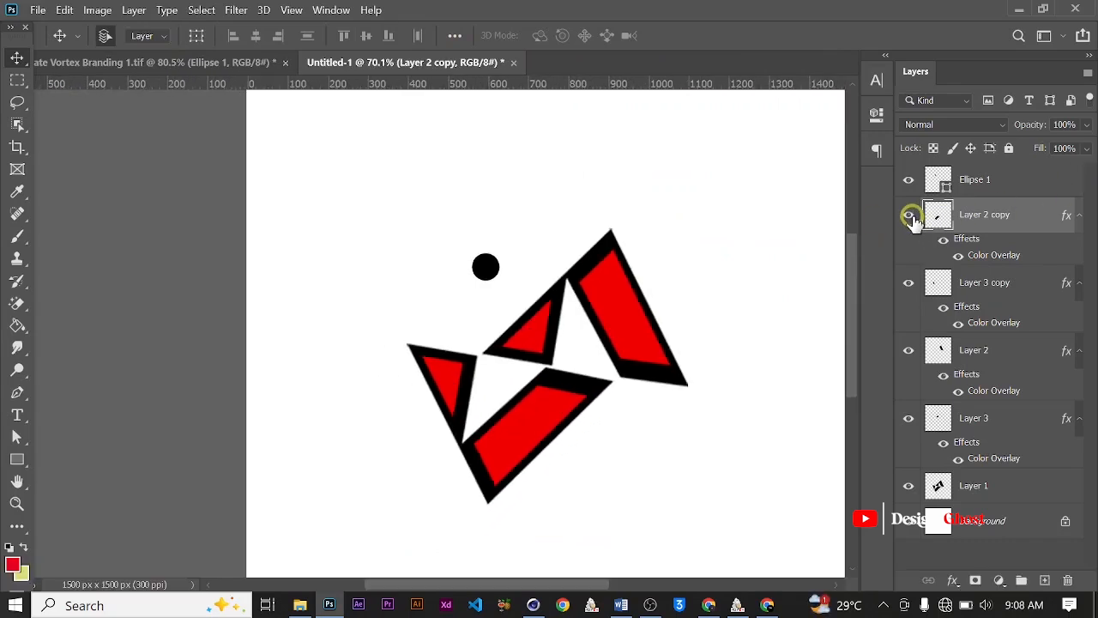
# - Group the four red inset layers and stamp the group into a separate merged layer
pyautogui.keyDown('shift'); pyautogui.click(983, 426); pyautogui.keyUp('shift')
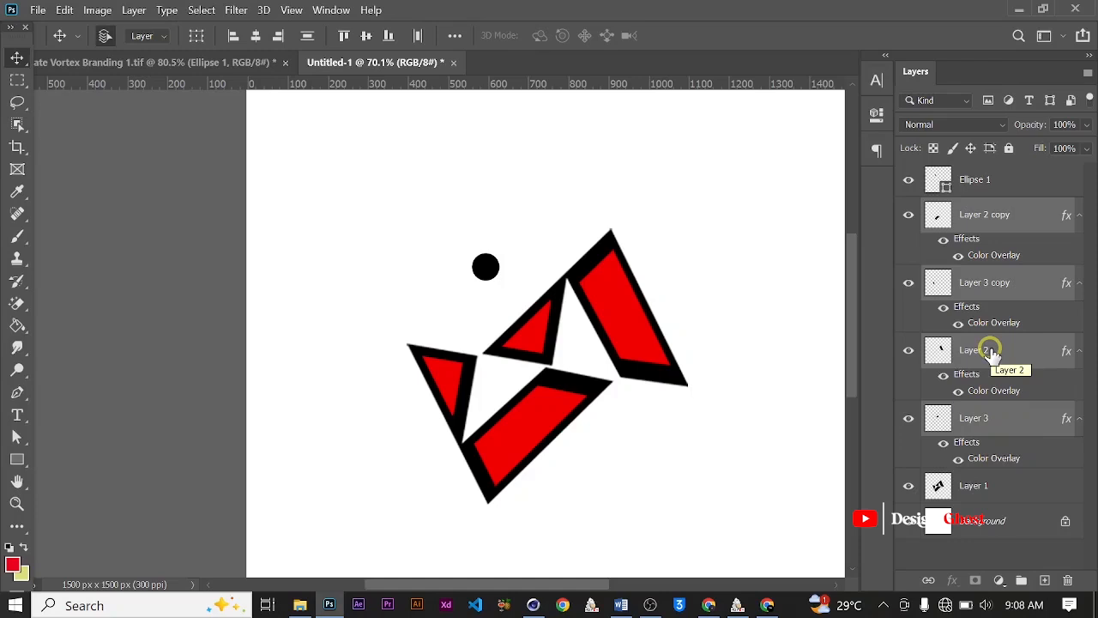
pyautogui.hotkey('ctrl', 'g')
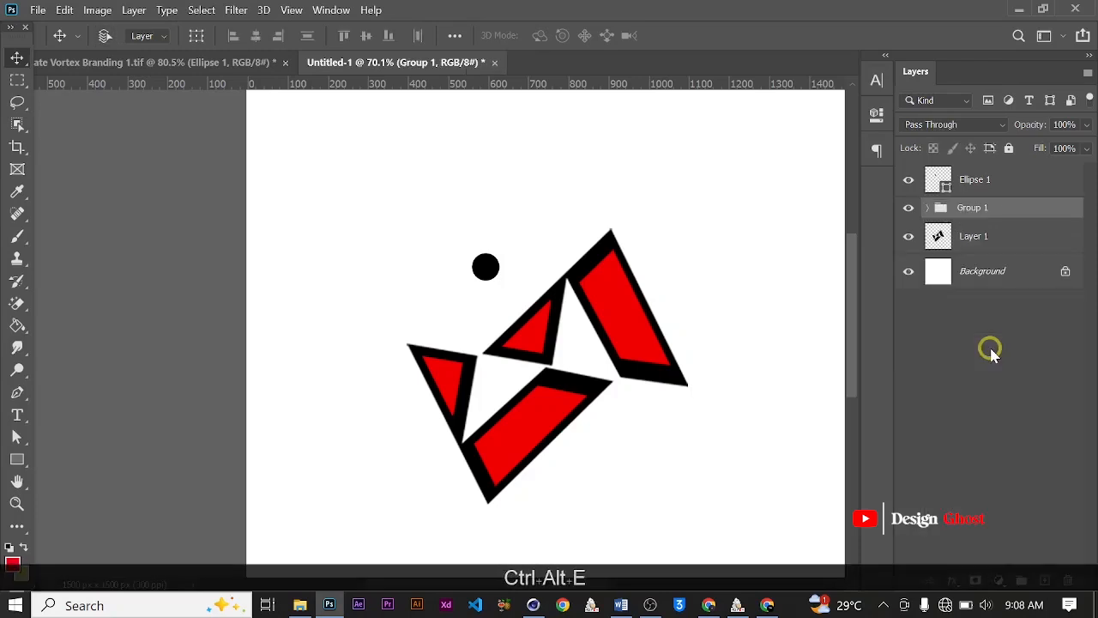
pyautogui.hotkey('ctrl', 'alt', 'e')
# - Hide Group 1, its merged copy and the Ellipse 1 layer, leaving the black logo and background showing
pyautogui.click(909, 244)
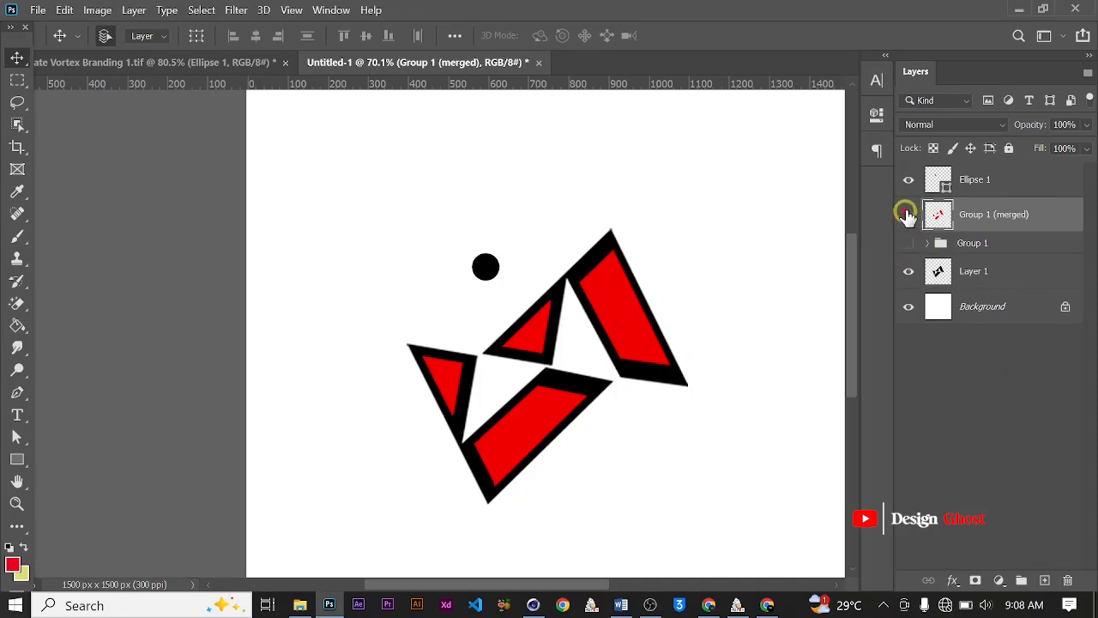
pyautogui.click(907, 215)
pyautogui.keyDown('alt'); pyautogui.scroll(-5, 577, 372); pyautogui.keyUp('alt')
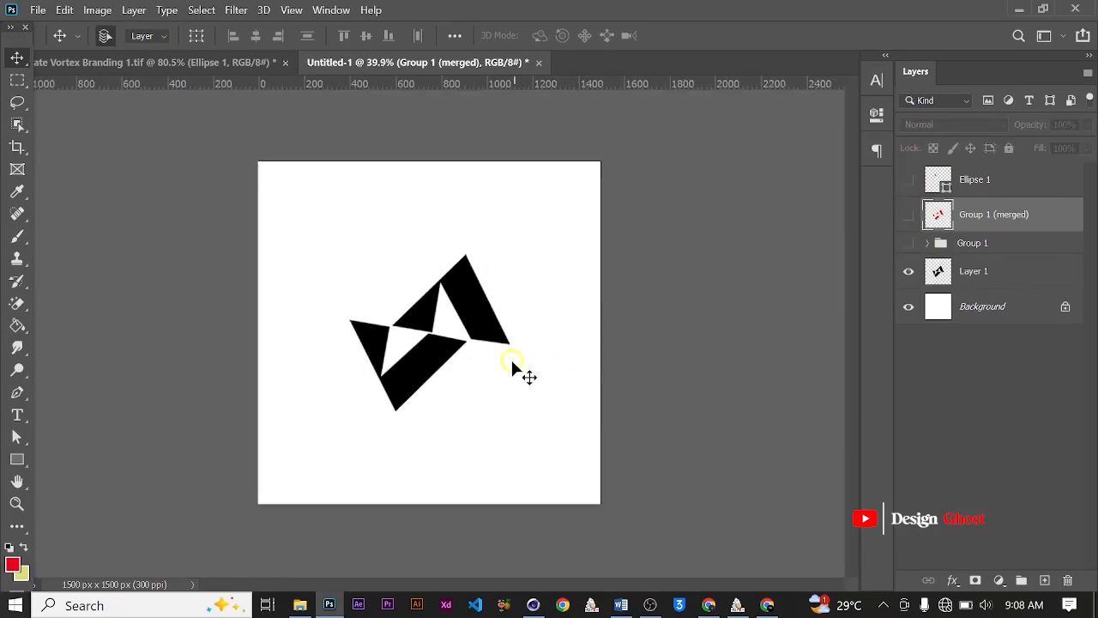
# - Draw a rectangular marquee selection around the whole black logo
pyautogui.click(18, 82)
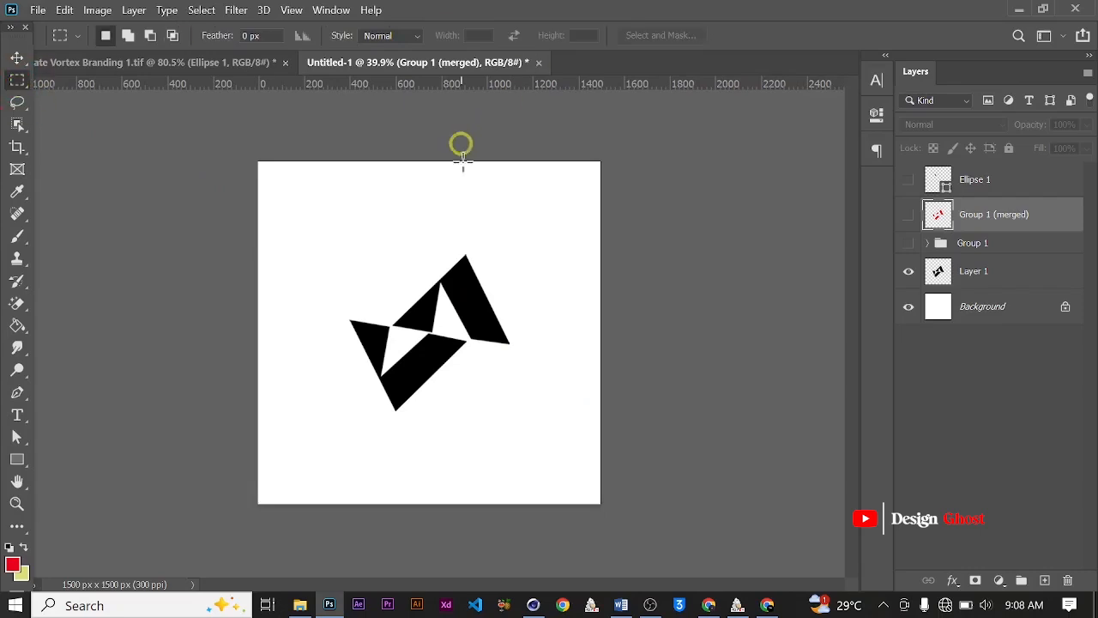
pyautogui.moveTo(309, 230); pyautogui.dragTo(556, 447)
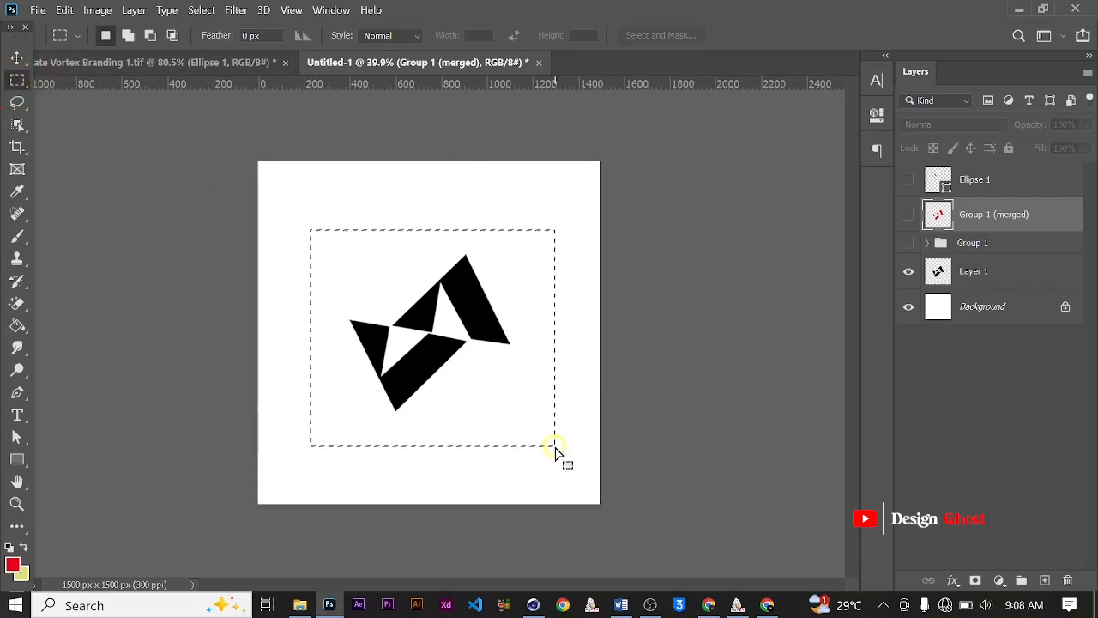
pyautogui.press('v')
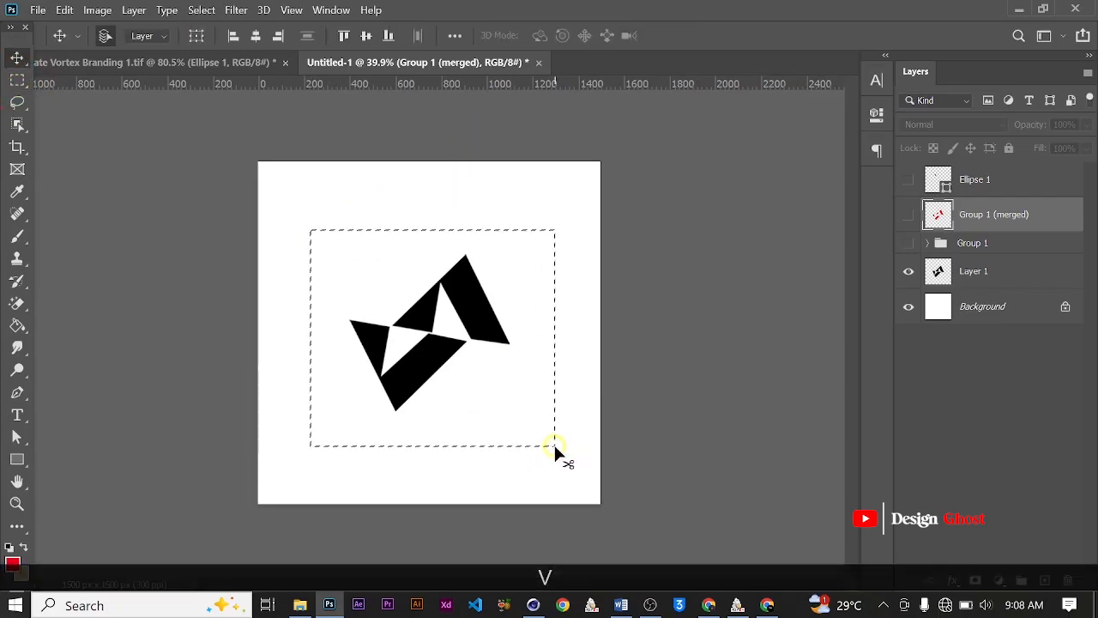
pyautogui.press('Left')
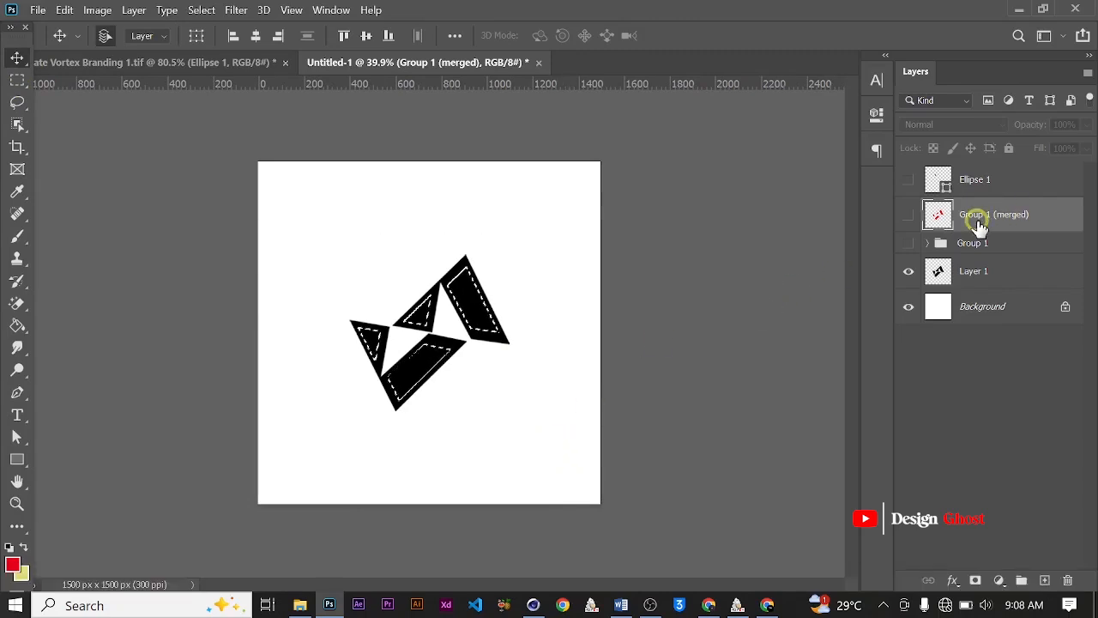
pyautogui.hotkey('ctrl', 'z')
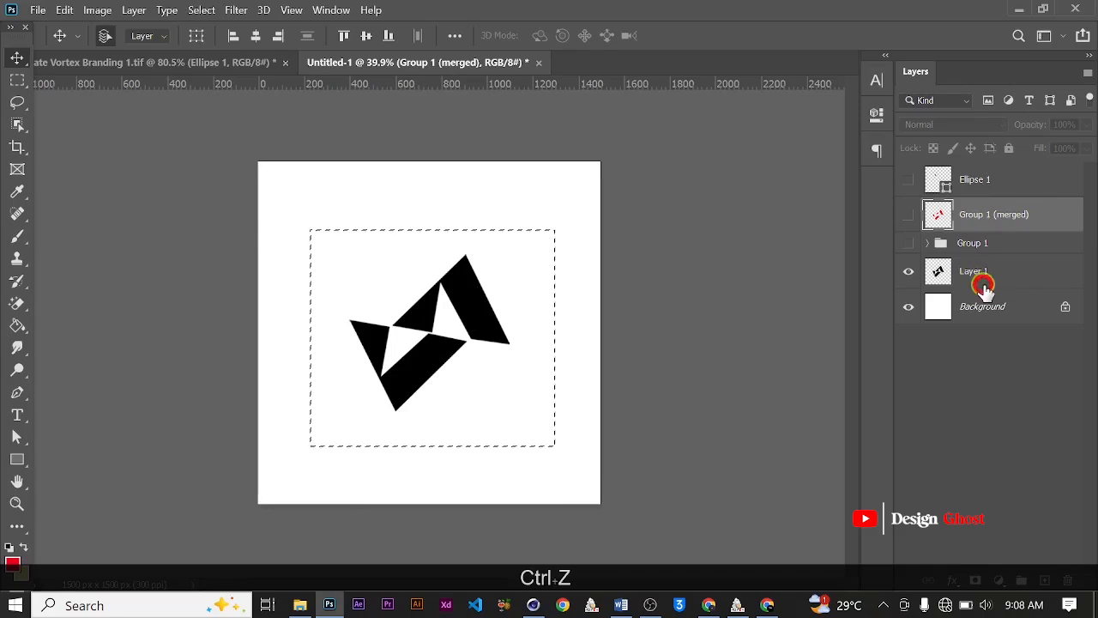
# - Fit the selection to the black shapes on Layer 1 and make a work path from it with 1.0 pixel tolerance
pyautogui.click(984, 288)
pyautogui.press('Left')
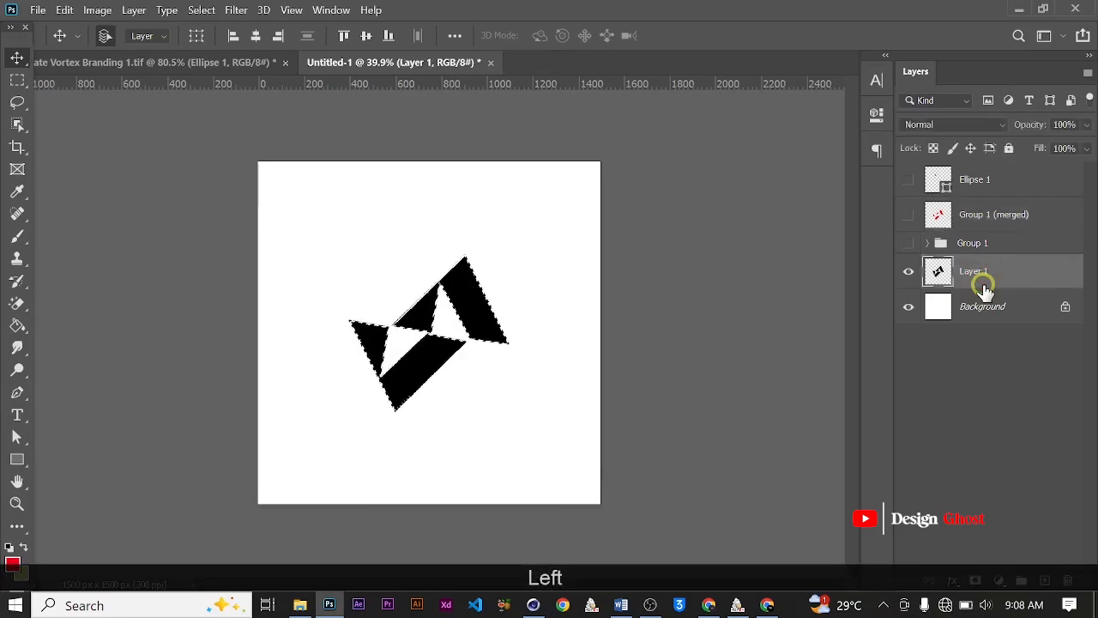
pyautogui.press('m')
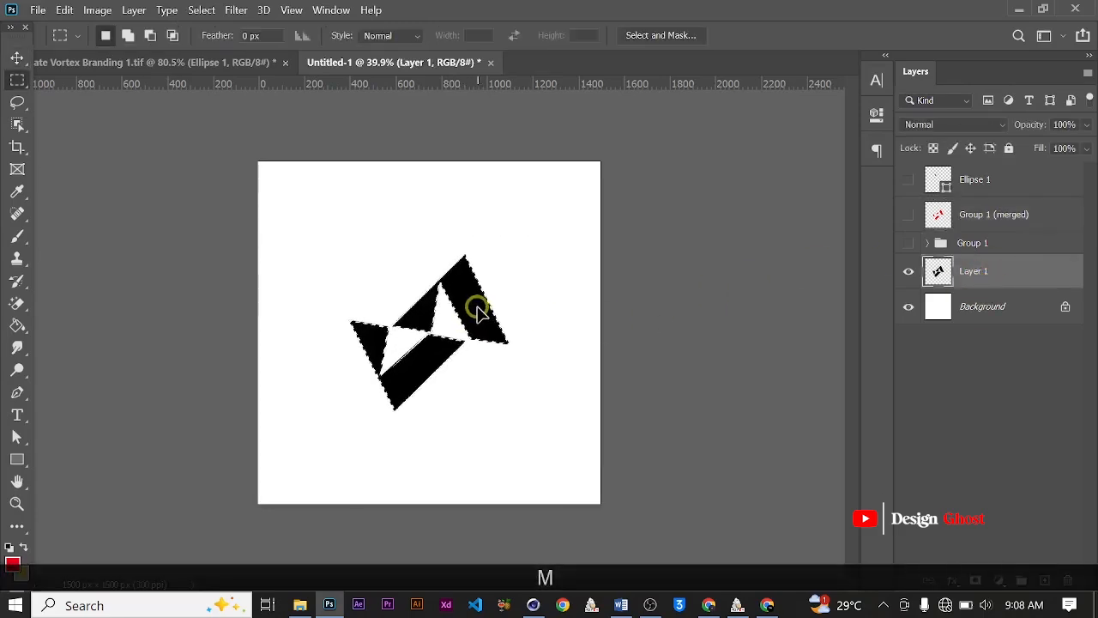
pyautogui.rightClick(478, 313)
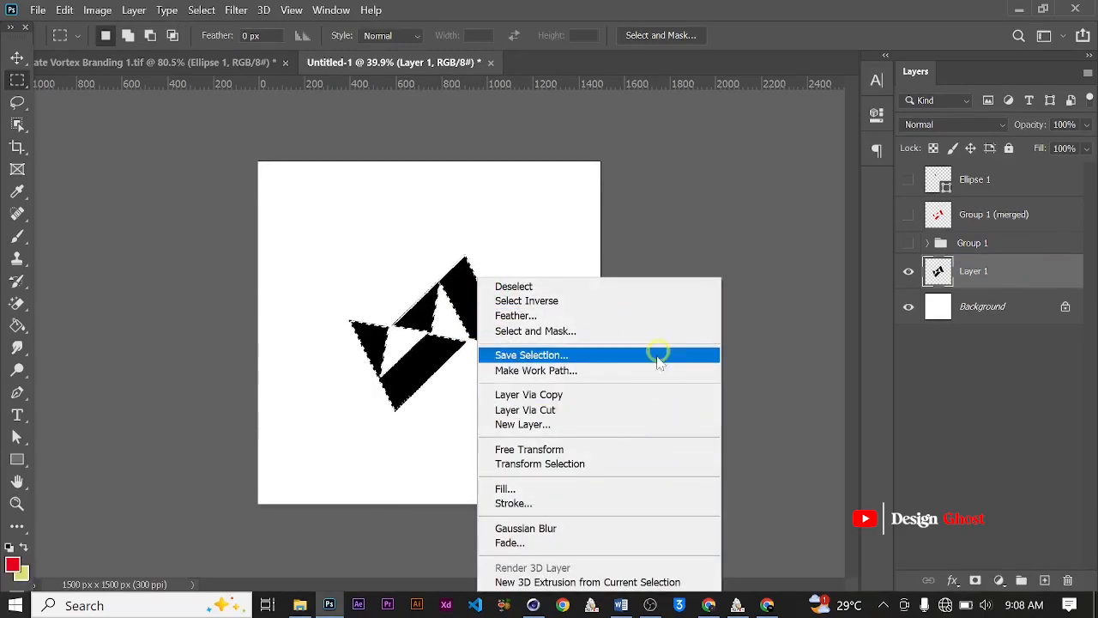
pyautogui.click(655, 369)
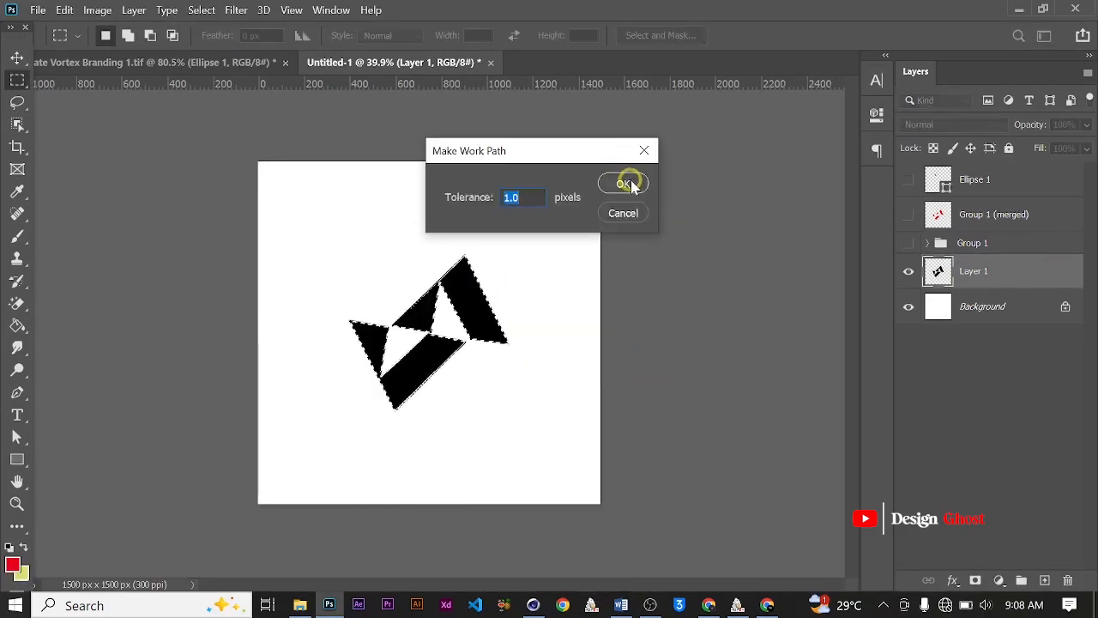
pyautogui.click(629, 179)
# - Look up the Paths to Illustrator export command for the black logo's work path
pyautogui.keyDown('alt'); pyautogui.scroll(4, 397, 344); pyautogui.keyUp('alt')
pyautogui.keyDown('alt'); pyautogui.scroll(-3, 402, 344); pyautogui.keyUp('alt')
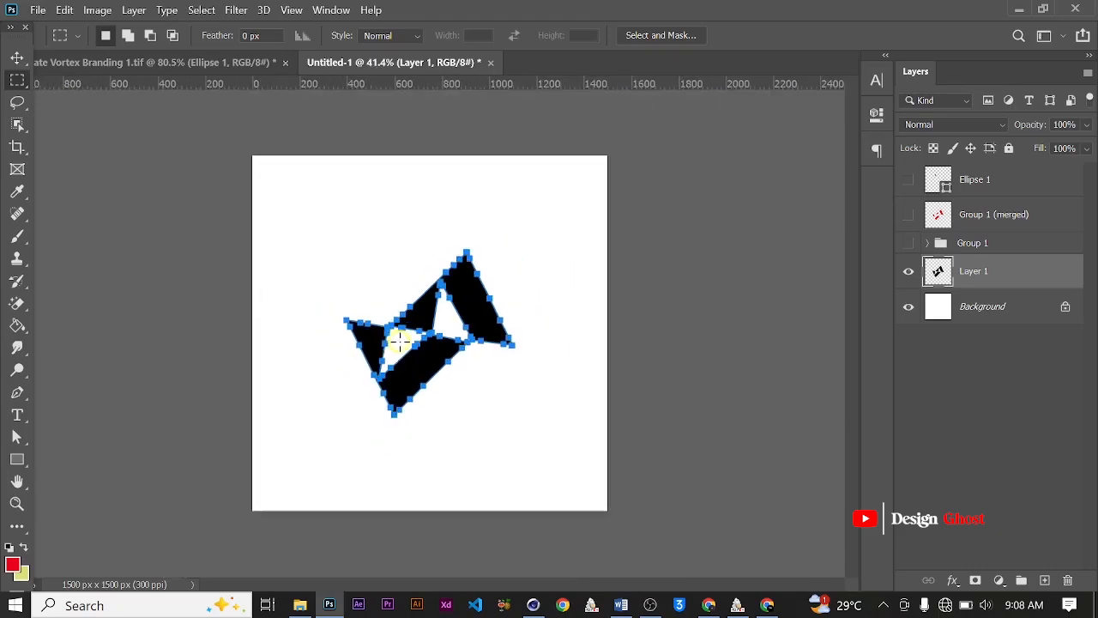
pyautogui.click(38, 9)
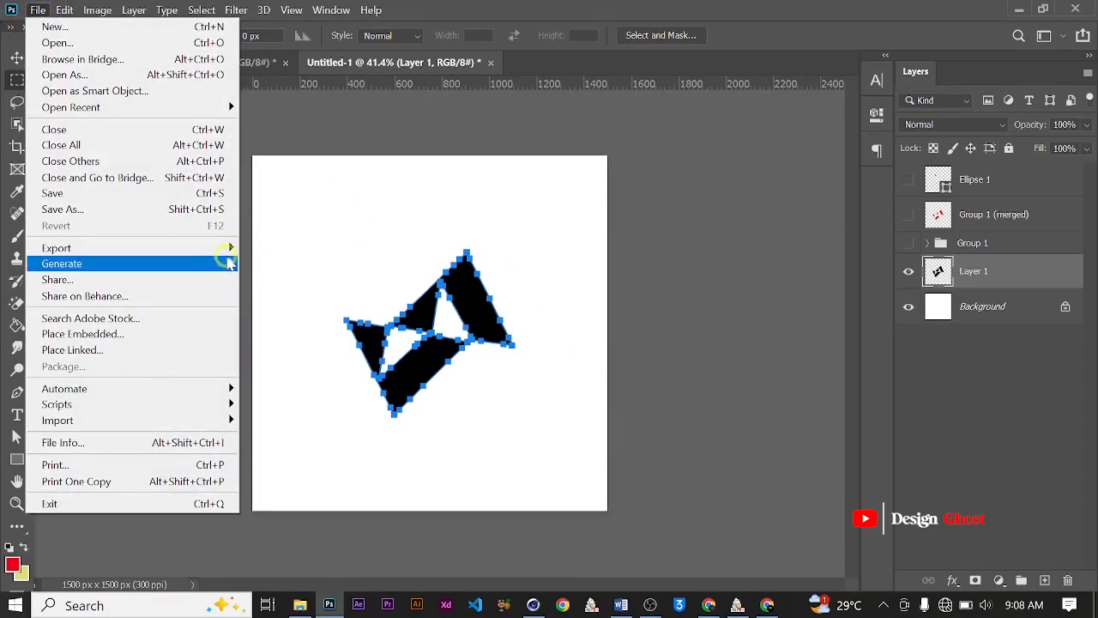
pyautogui.moveTo(227, 249)
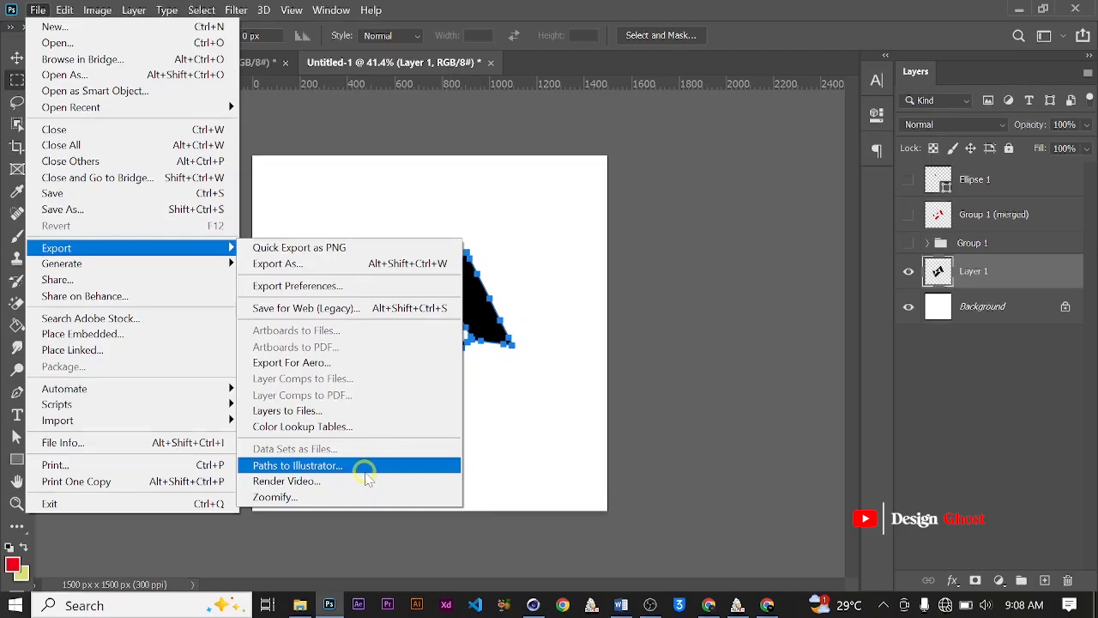
pyautogui.click(13, 54)
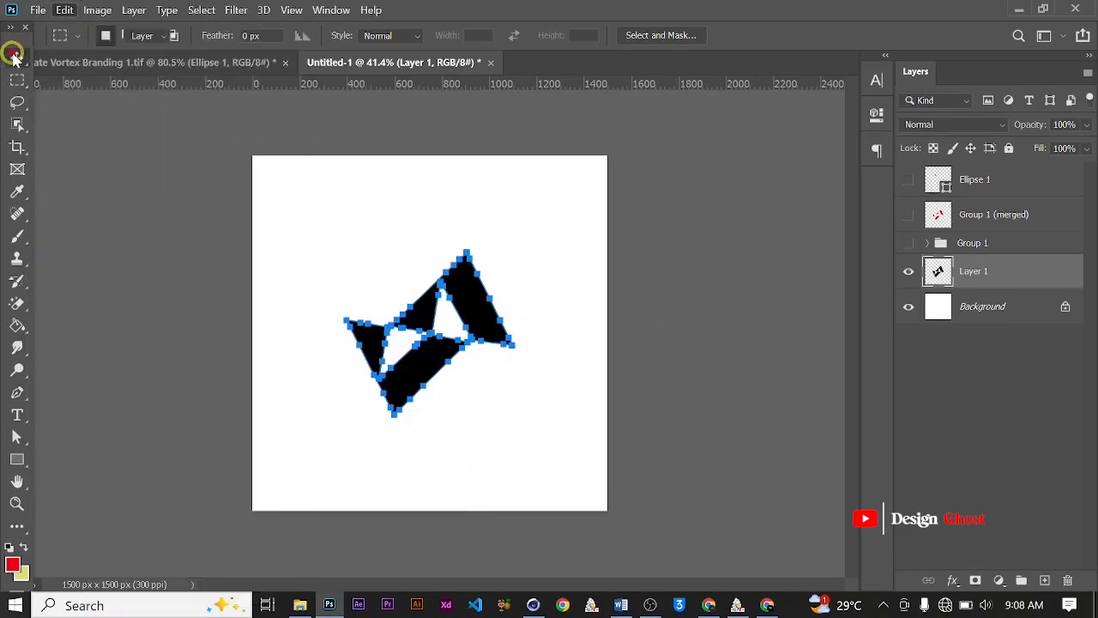
# - Hide the black logo on Layer 1 and show the red insets on Group 1 (merged)
pyautogui.keyDown('alt'); pyautogui.scroll(5, 522, 272); pyautogui.keyUp('alt')
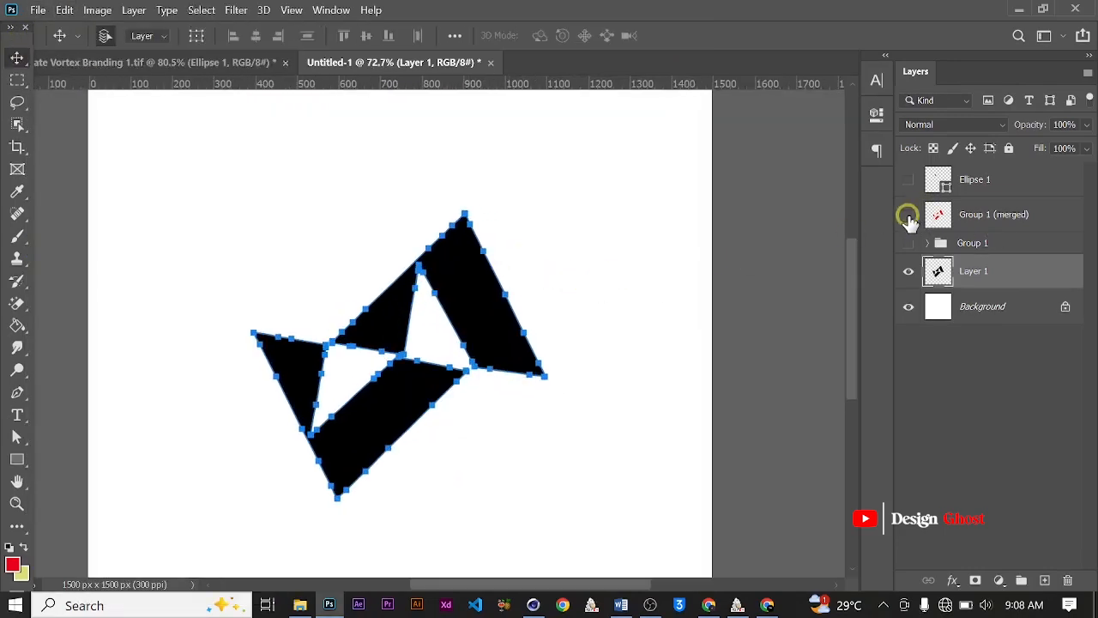
pyautogui.click(909, 267)
pyautogui.keyDown('alt'); pyautogui.scroll(2, 490, 373); pyautogui.keyUp('alt')
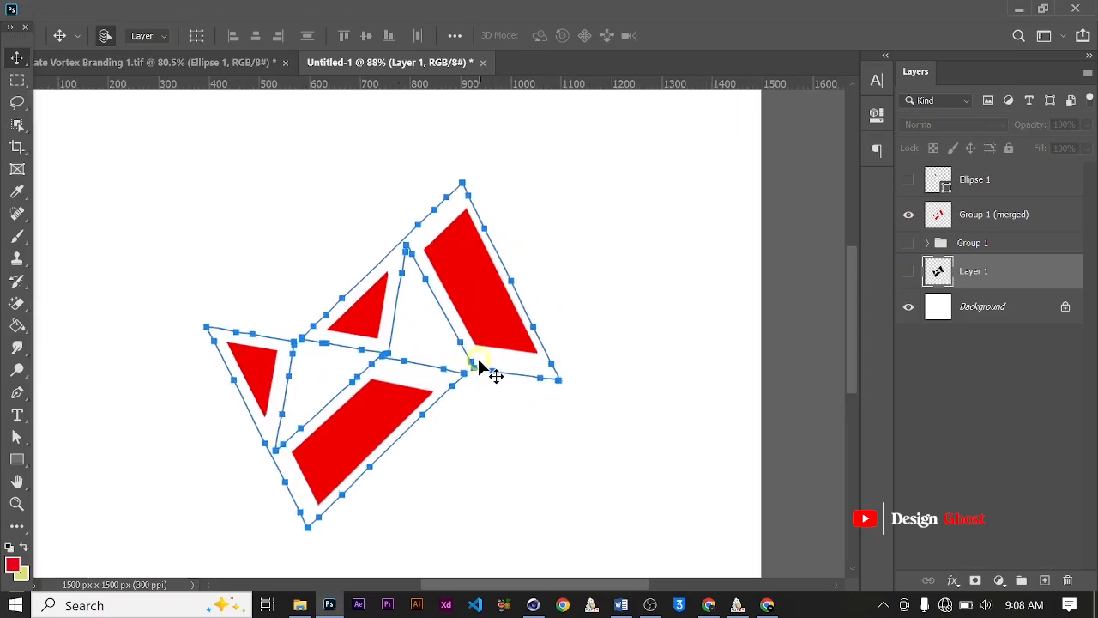
pyautogui.keyDown('alt'); pyautogui.scroll(-3, 485, 359); pyautogui.keyUp('alt')
pyautogui.keyDown('alt'); pyautogui.scroll(2, 485, 356); pyautogui.keyUp('alt')
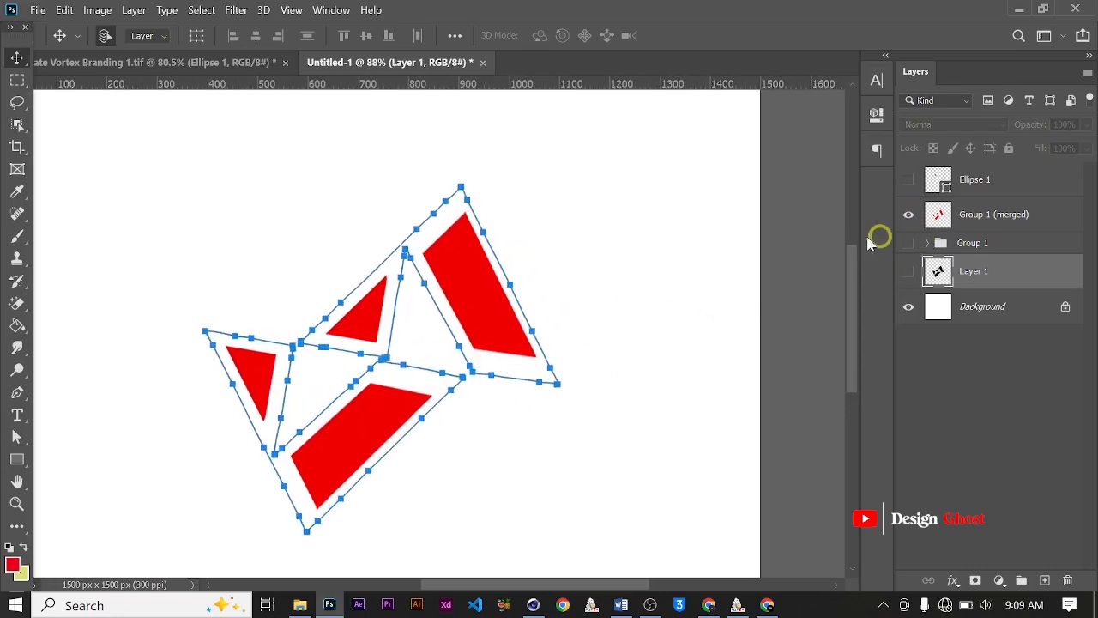
pyautogui.keyDown('alt'); pyautogui.scroll(-3, 515, 258); pyautogui.keyUp('alt')
# - Delete the black logo's work path and clear the selection, keeping the Group 1 (merged) layer visible
pyautogui.press('m')
pyautogui.moveTo(178, 106); pyautogui.dragTo(579, 509)
pyautogui.click(911, 215)
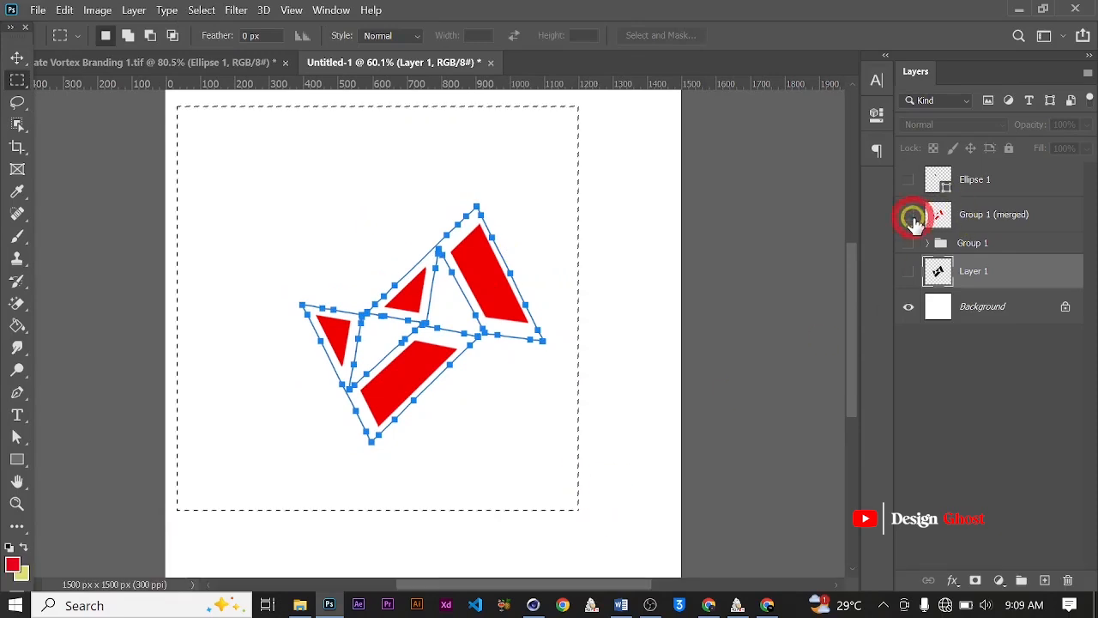
pyautogui.press('BackSpace')
pyautogui.hotkey('ctrl', 'd')
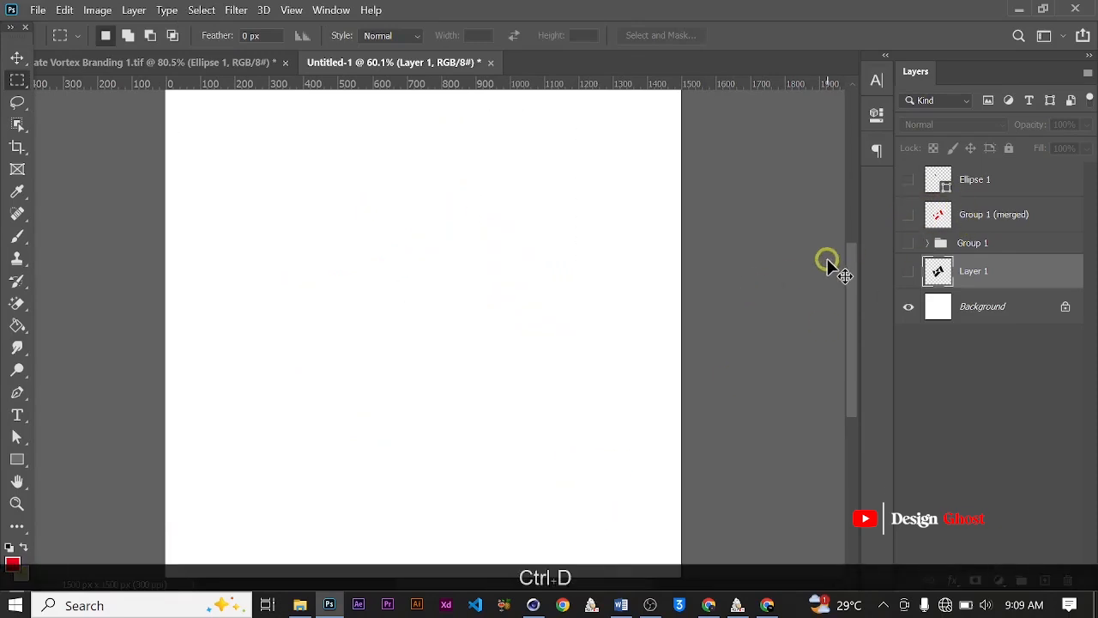
pyautogui.click(910, 216)
# - Draw a rectangular marquee selection around all four red insets
pyautogui.keyDown('alt'); pyautogui.scroll(-1, 392, 263); pyautogui.keyUp('alt')
pyautogui.moveTo(284, 208); pyautogui.dragTo(569, 420)
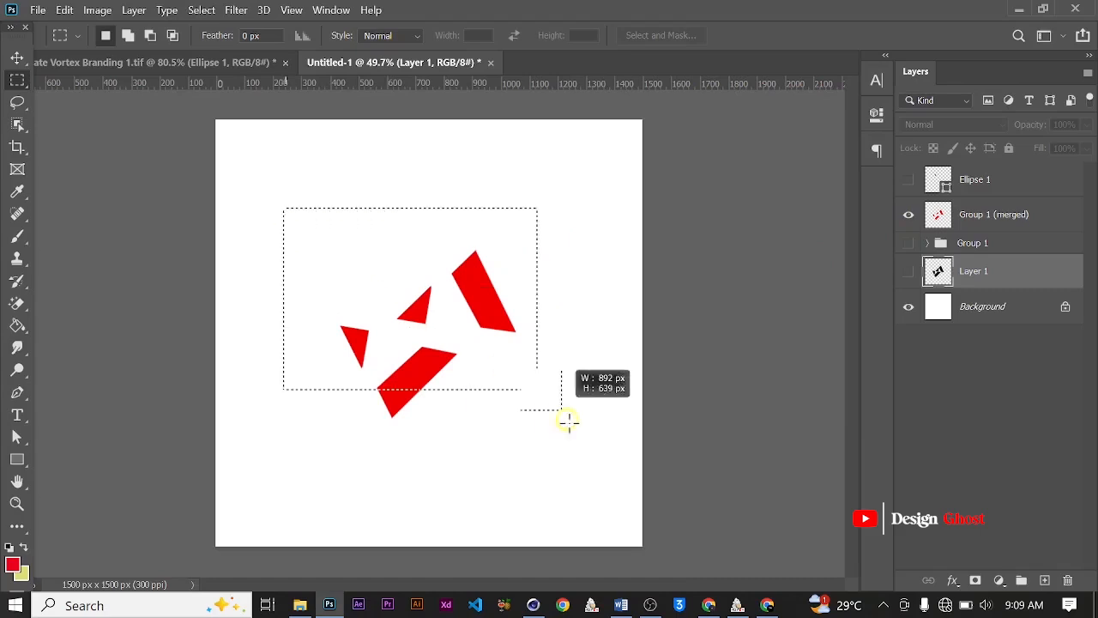
pyautogui.click(495, 407)
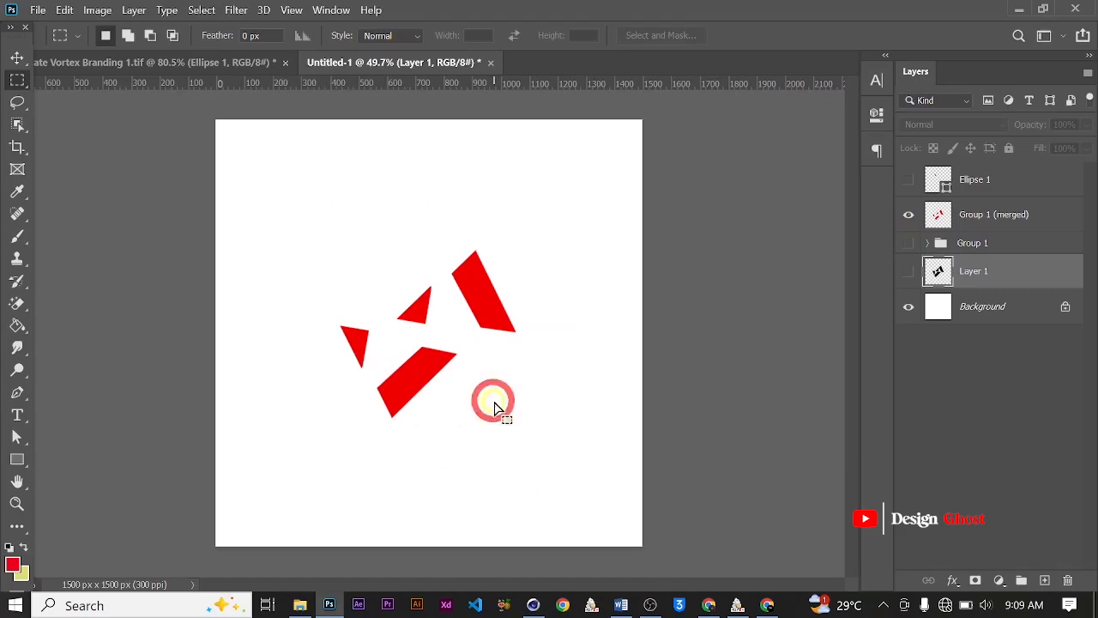
pyautogui.press('v')
pyautogui.click(617, 451)
pyautogui.keyDown('alt'); pyautogui.scroll(2, 518, 382); pyautogui.keyUp('alt')
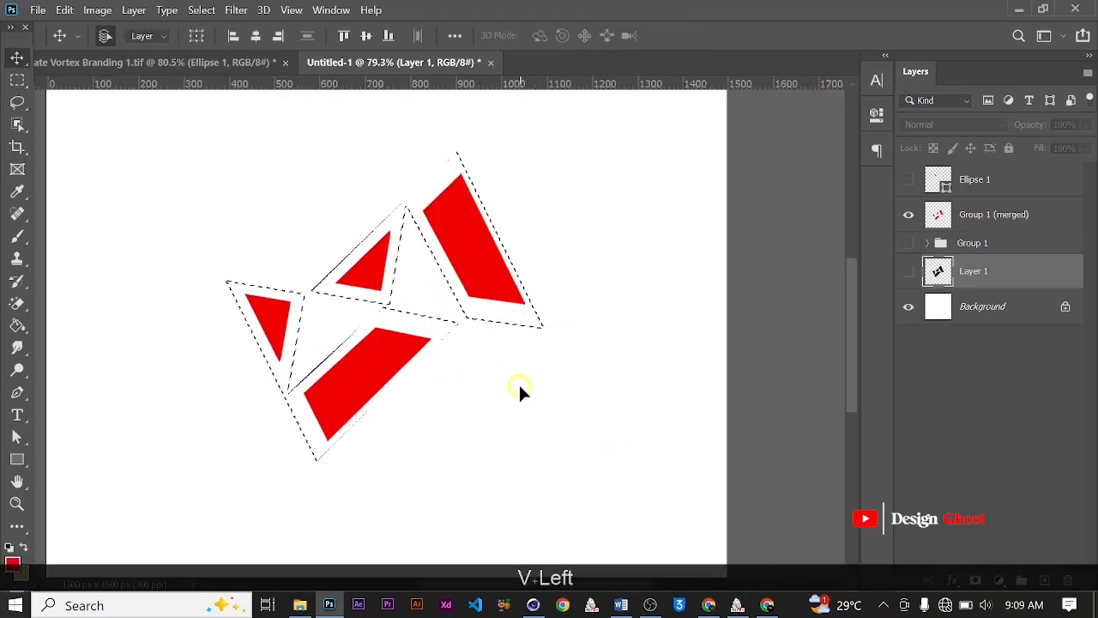
pyautogui.keyDown('alt'); pyautogui.scroll(7, 515, 382); pyautogui.keyUp('alt')
pyautogui.keyDown('alt'); pyautogui.scroll(2, 359, 317); pyautogui.keyUp('alt')
pyautogui.keyDown('alt'); pyautogui.scroll(-2, 359, 318); pyautogui.keyUp('alt')
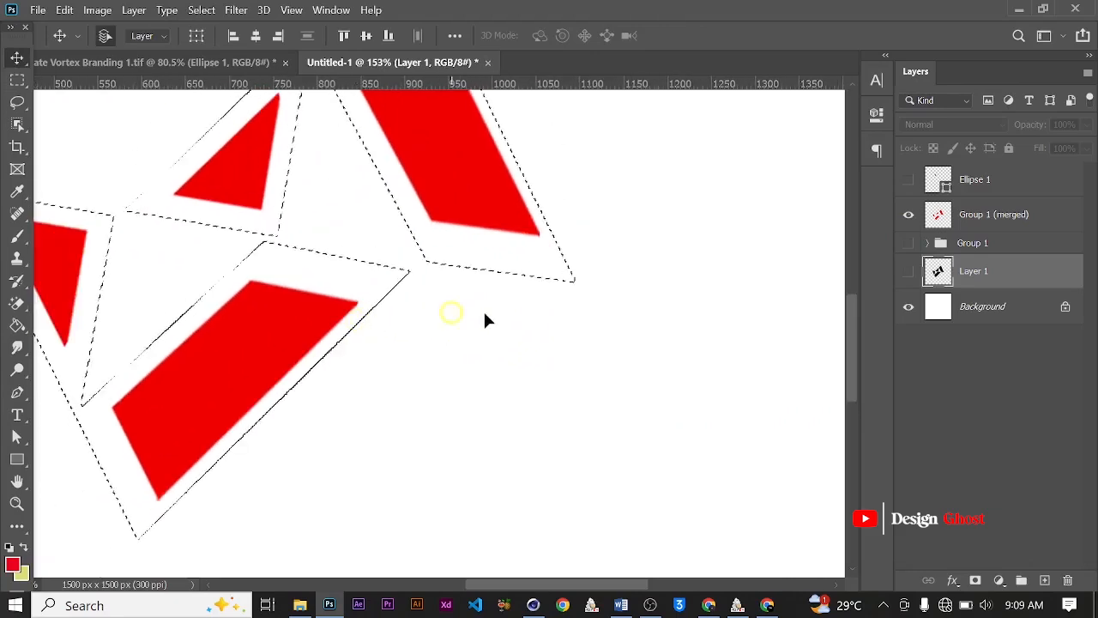
pyautogui.hotkey('ctrl', 'z')
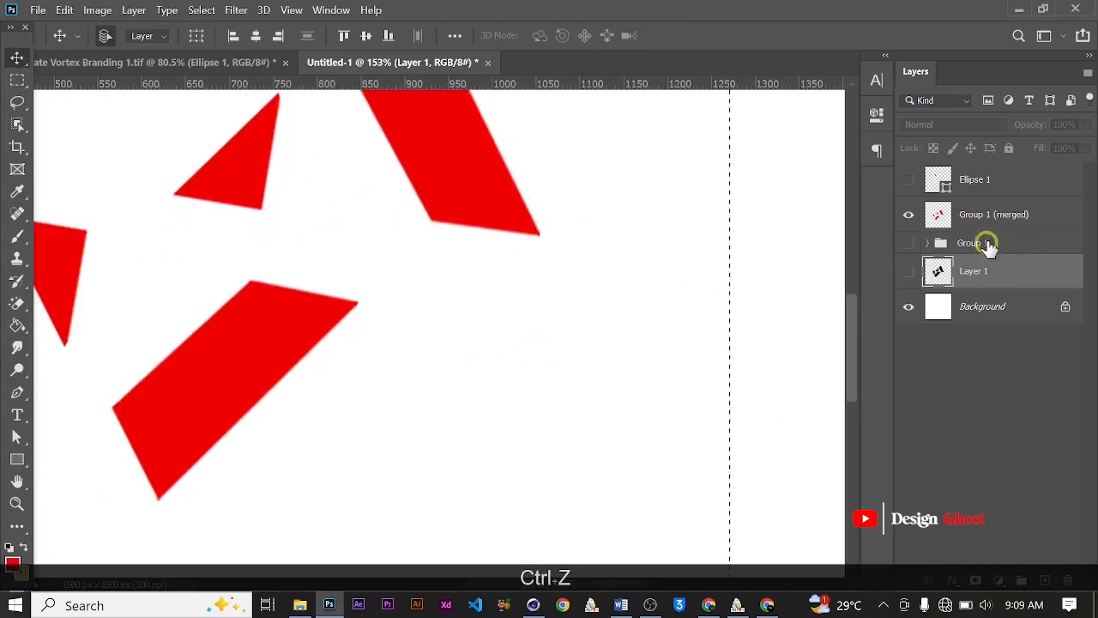
# - Make Group 1 (merged) the active layer and fit the marquee selection to the outlines of its red insets
pyautogui.keyDown('alt'); pyautogui.scroll(-9, 424, 341); pyautogui.keyUp('alt')
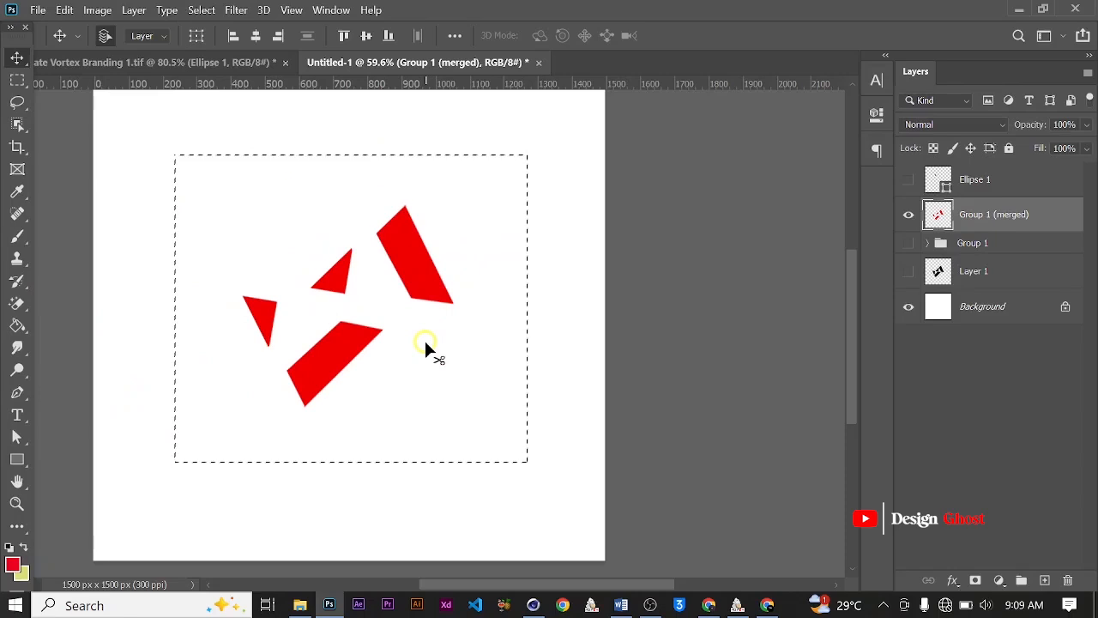
pyautogui.press('v')
pyautogui.press('Left')
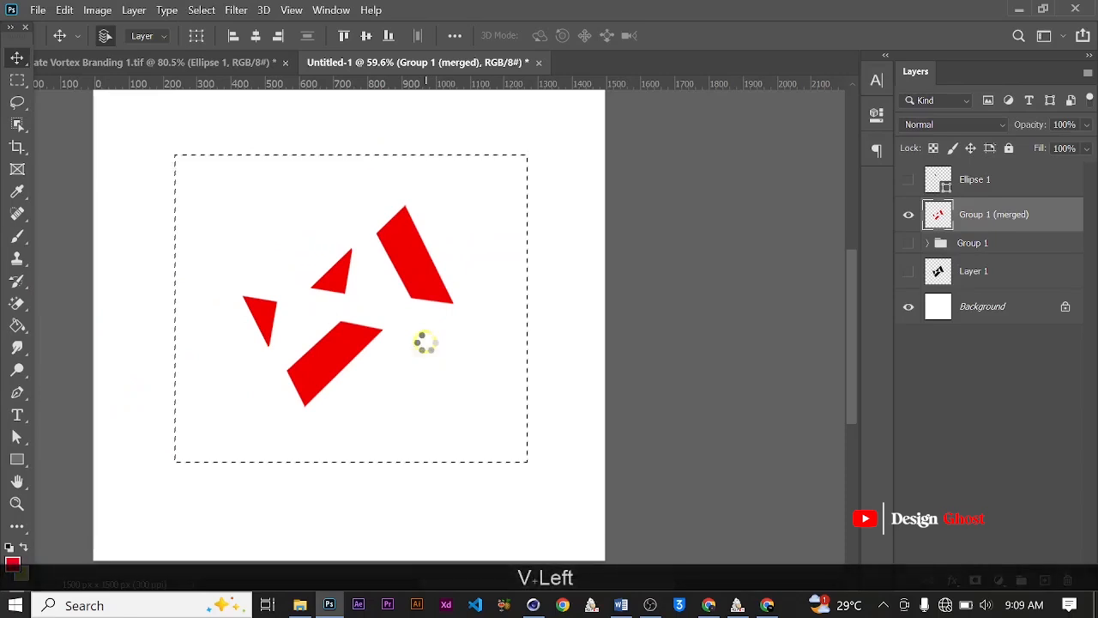
pyautogui.keyDown('alt'); pyautogui.scroll(5, 410, 316); pyautogui.keyUp('alt')
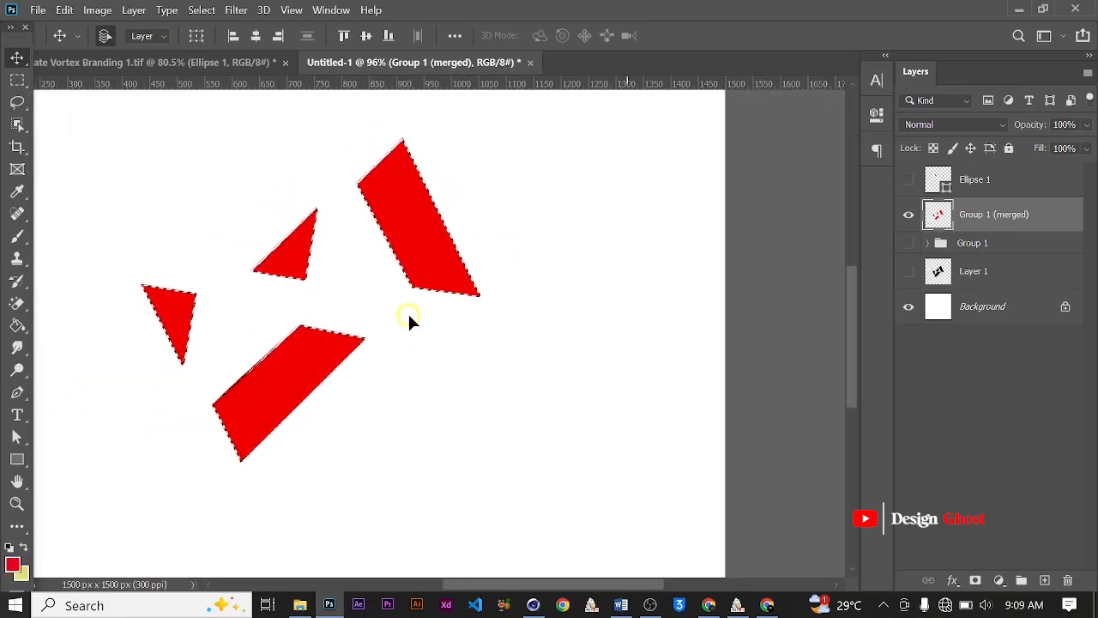
# - Make a work path from the red insets' selection with 1.0 pixel tolerance
pyautogui.press('m')
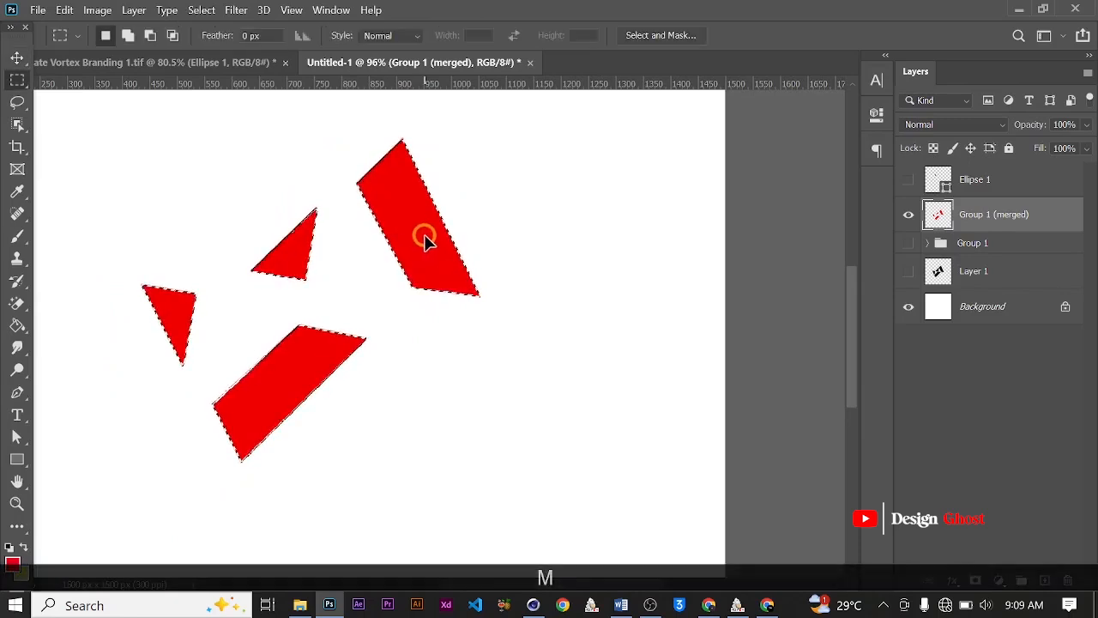
pyautogui.rightClick(425, 238)
pyautogui.click(504, 333)
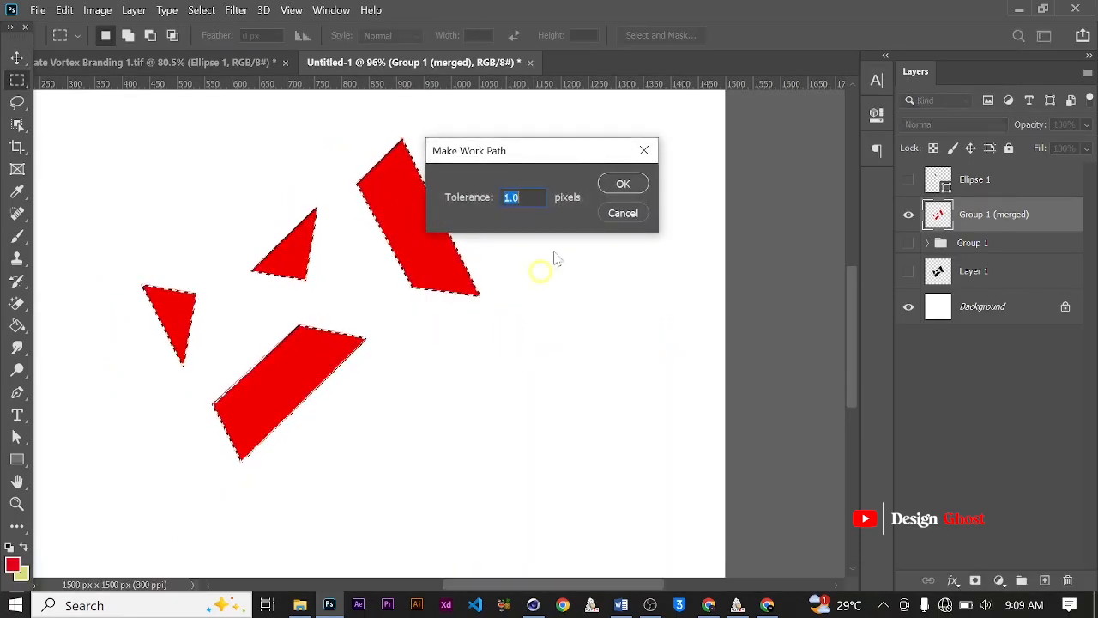
pyautogui.click(623, 185)
# - Look up the export commands, including Paths to Illustrator, for the red insets' work path
pyautogui.click(38, 9)
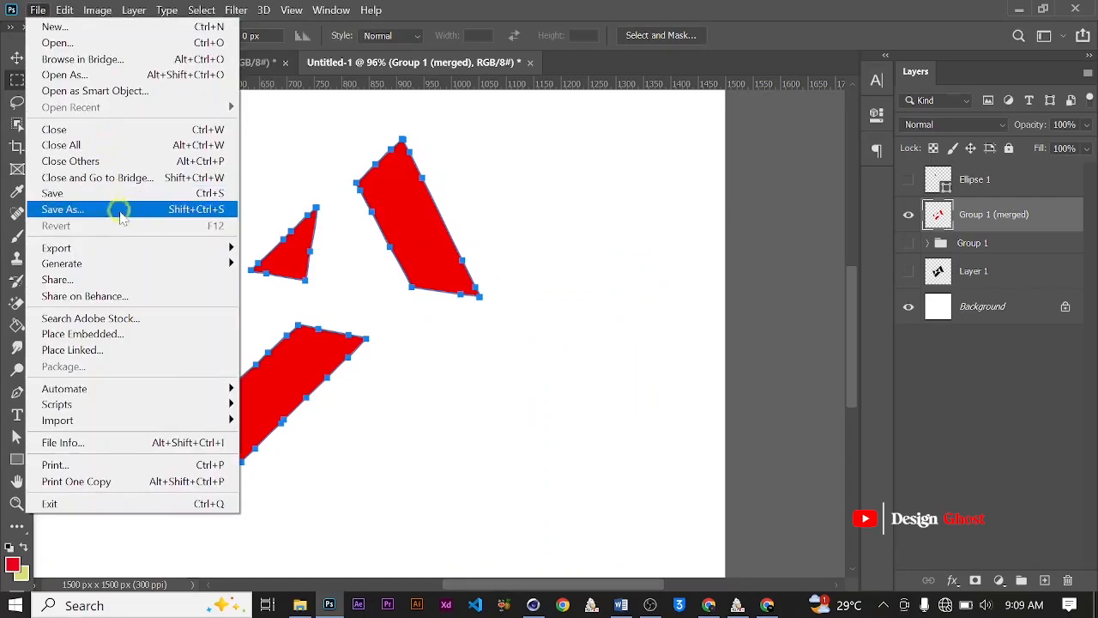
pyautogui.moveTo(191, 248)
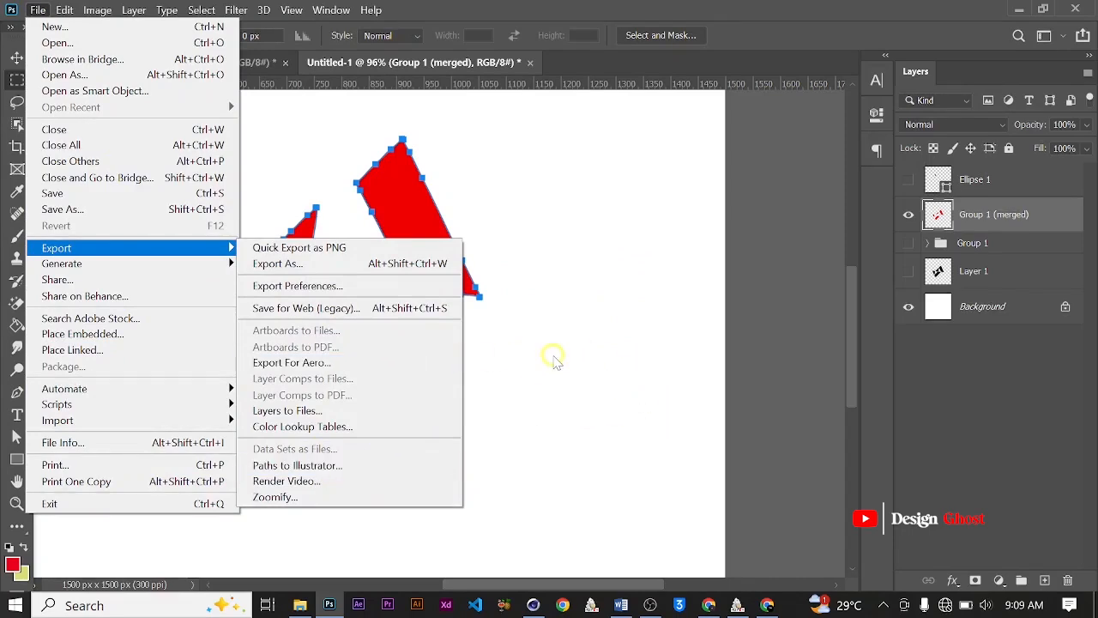
pyautogui.click(553, 359)
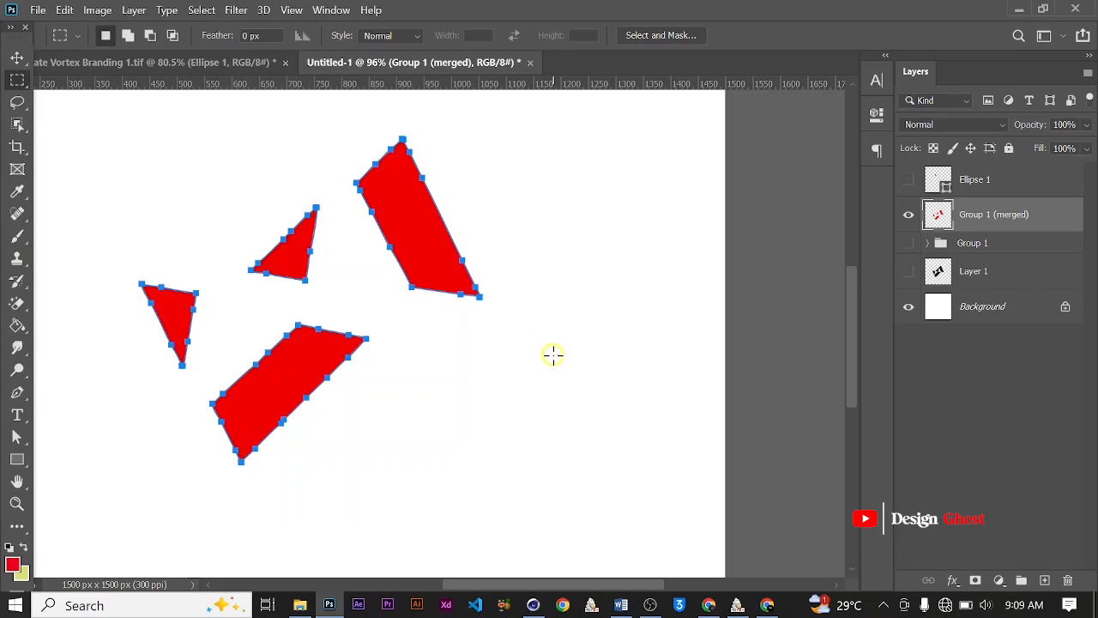
pyautogui.keyDown('alt'); pyautogui.scroll(-3, 451, 312); pyautogui.keyUp('alt')
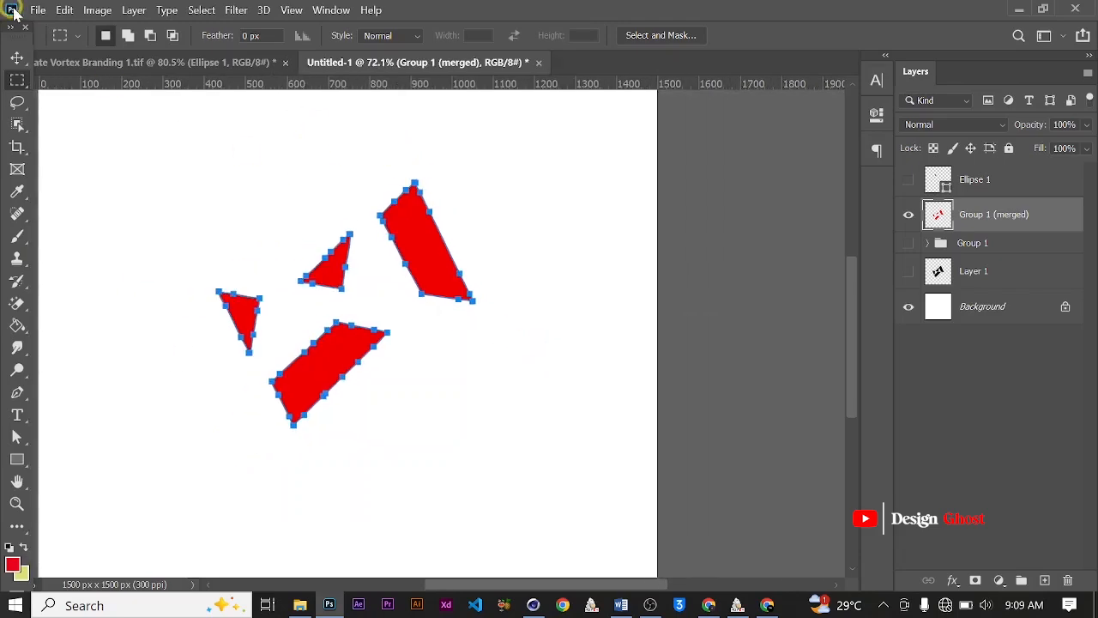
pyautogui.click(38, 9)
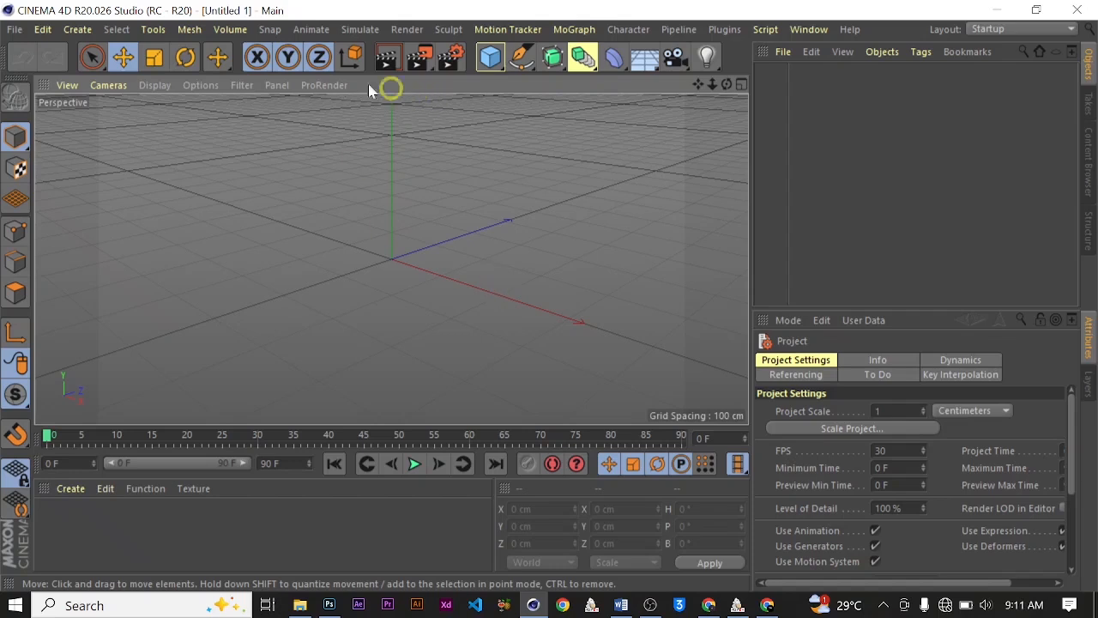
# - Switch to Cinema 4D and merge the two exported logo path files into the empty scene
pyautogui.click(15, 30)
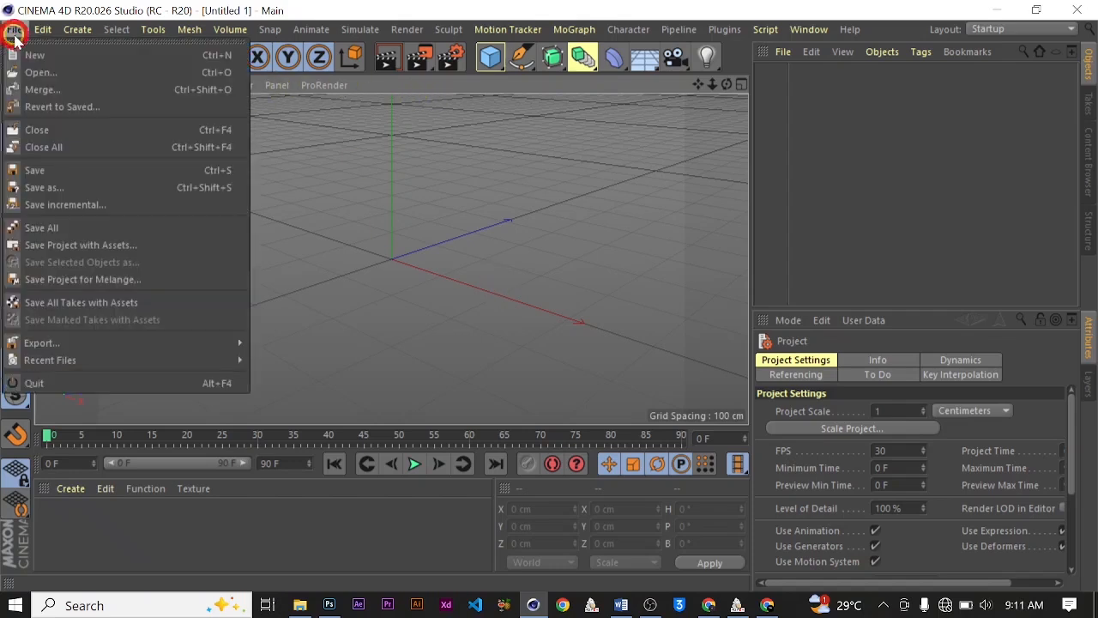
pyautogui.click(96, 89)
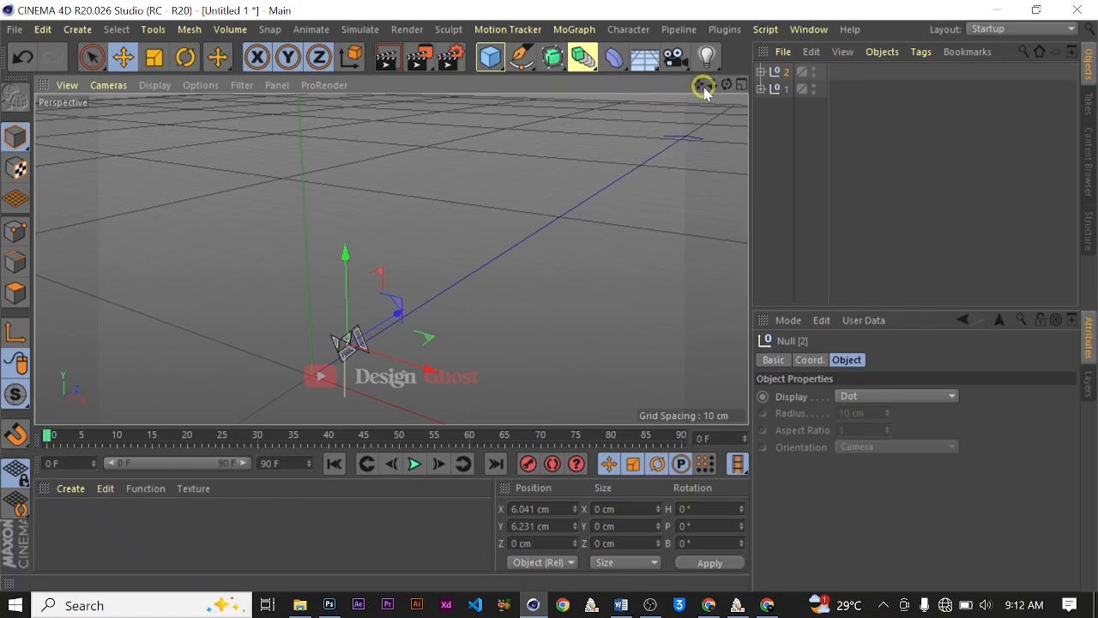
# - Select both imported path nulls, 1 and 2, and scale them up together uniformly to several times their imported size
pyautogui.moveTo(704, 86); pyautogui.dragTo(547, 292)
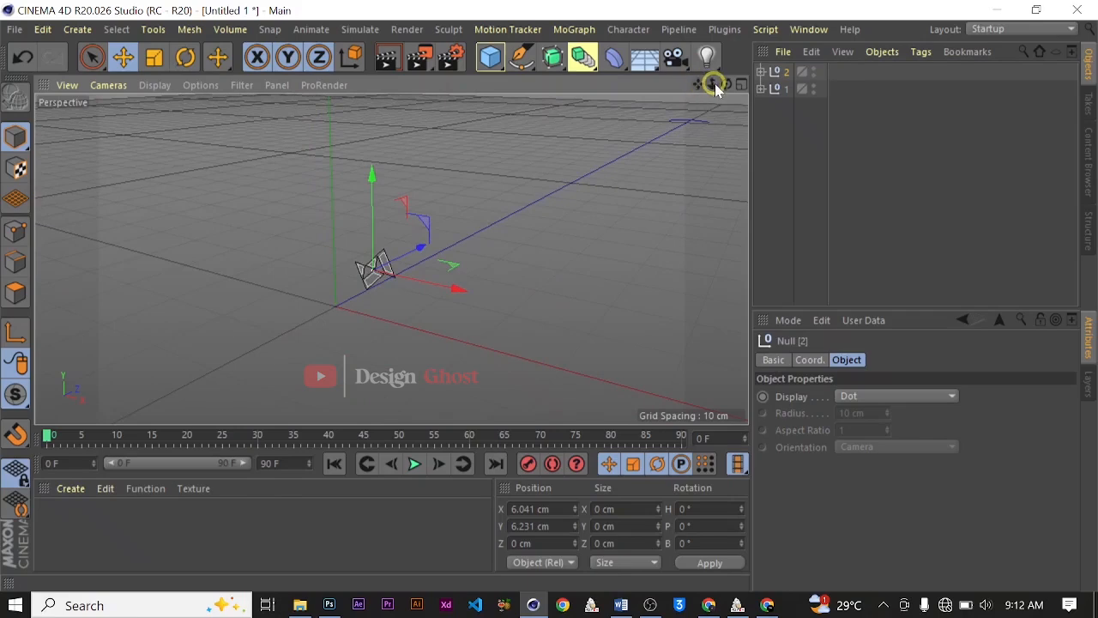
pyautogui.scroll(-5, 547, 296)
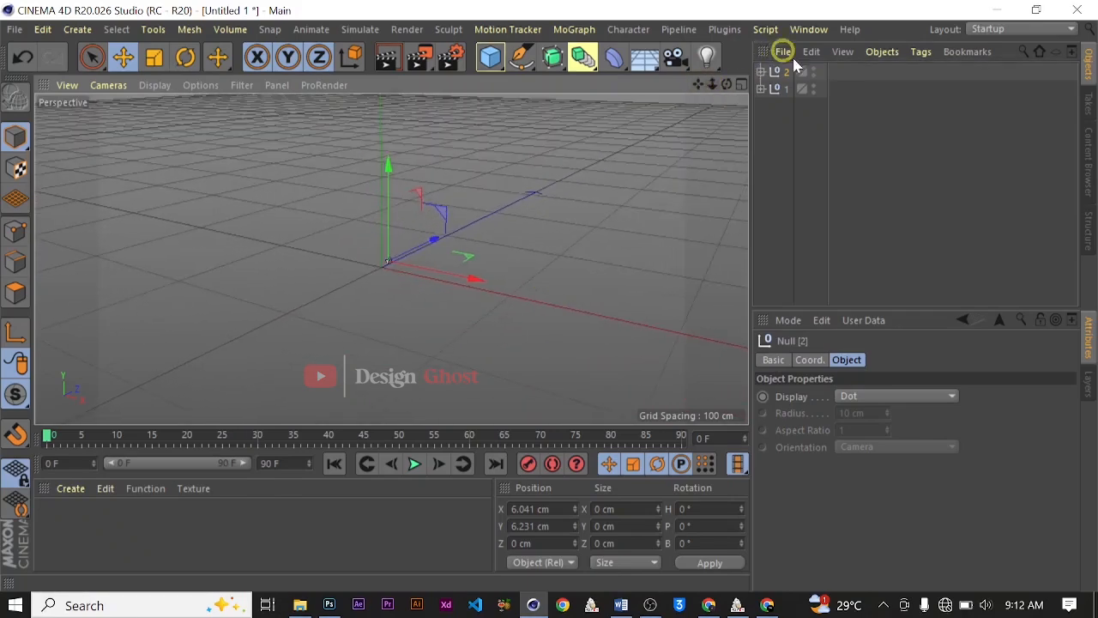
pyautogui.keyDown('ctrl'); pyautogui.click(783, 91); pyautogui.keyUp('ctrl')
pyautogui.scroll(-1, 522, 201)
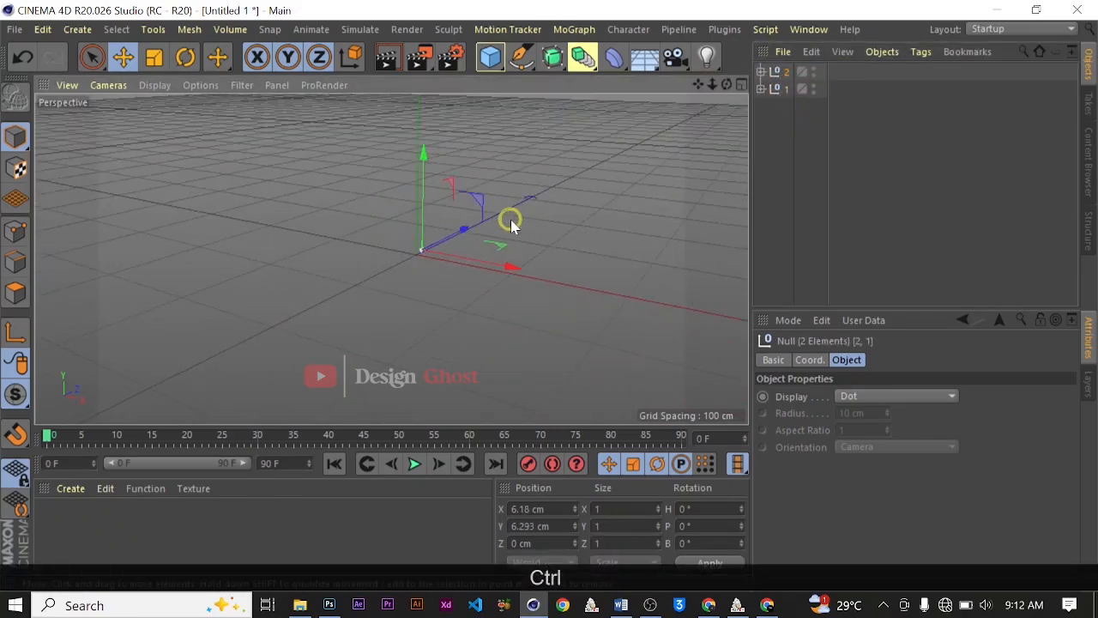
pyautogui.scroll(2, 515, 218)
pyautogui.scroll(1, 514, 217)
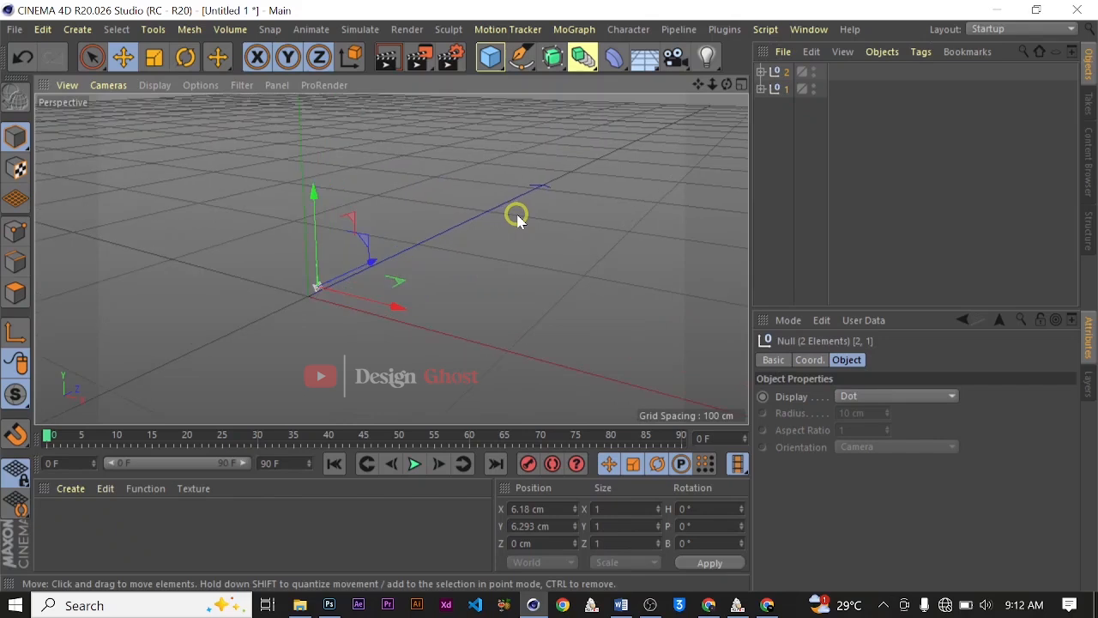
pyautogui.press('t')
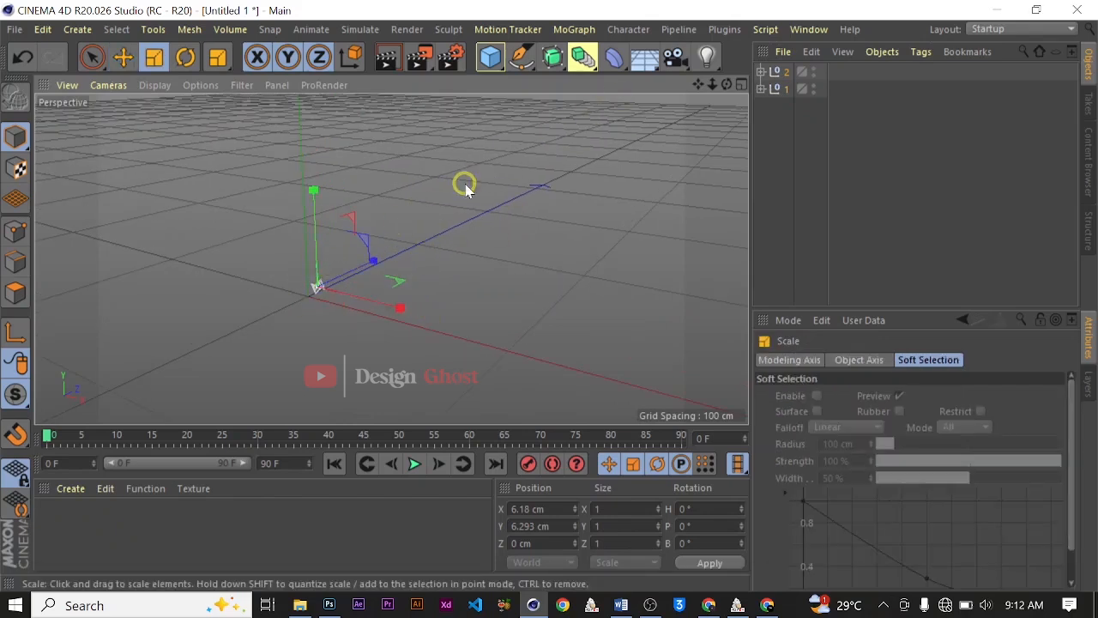
pyautogui.moveTo(546, 206); pyautogui.dragTo(672, 169)
pyautogui.moveTo(598, 186); pyautogui.dragTo(716, 146)
pyautogui.moveTo(497, 222); pyautogui.dragTo(686, 150)
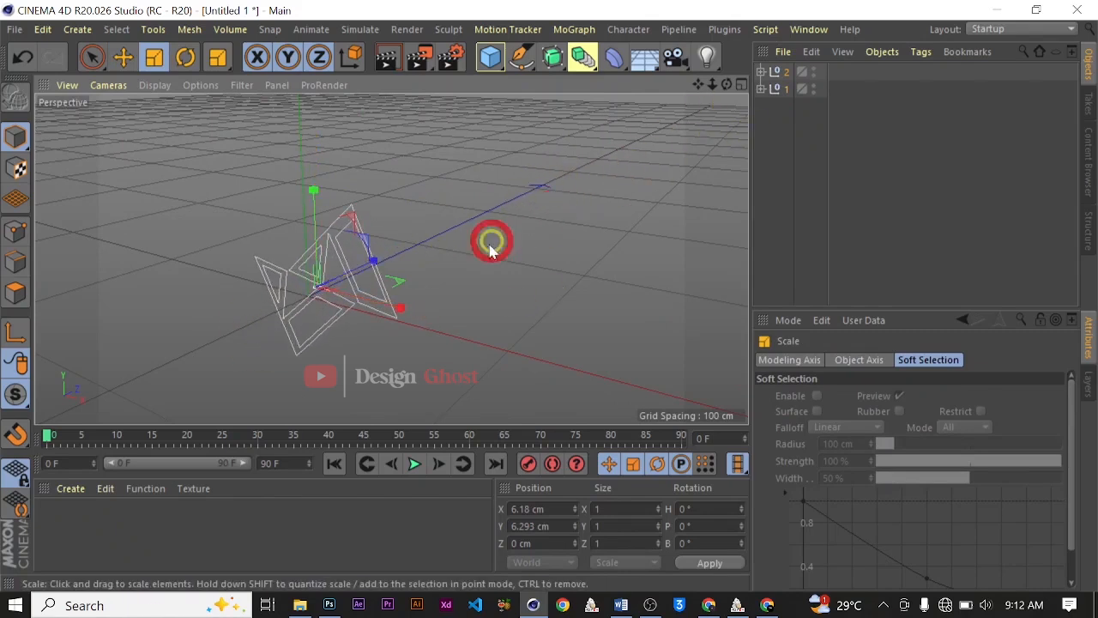
pyautogui.moveTo(485, 212); pyautogui.dragTo(636, 143)
pyautogui.moveTo(539, 218); pyautogui.dragTo(627, 171)
pyautogui.scroll(-3, 554, 209)
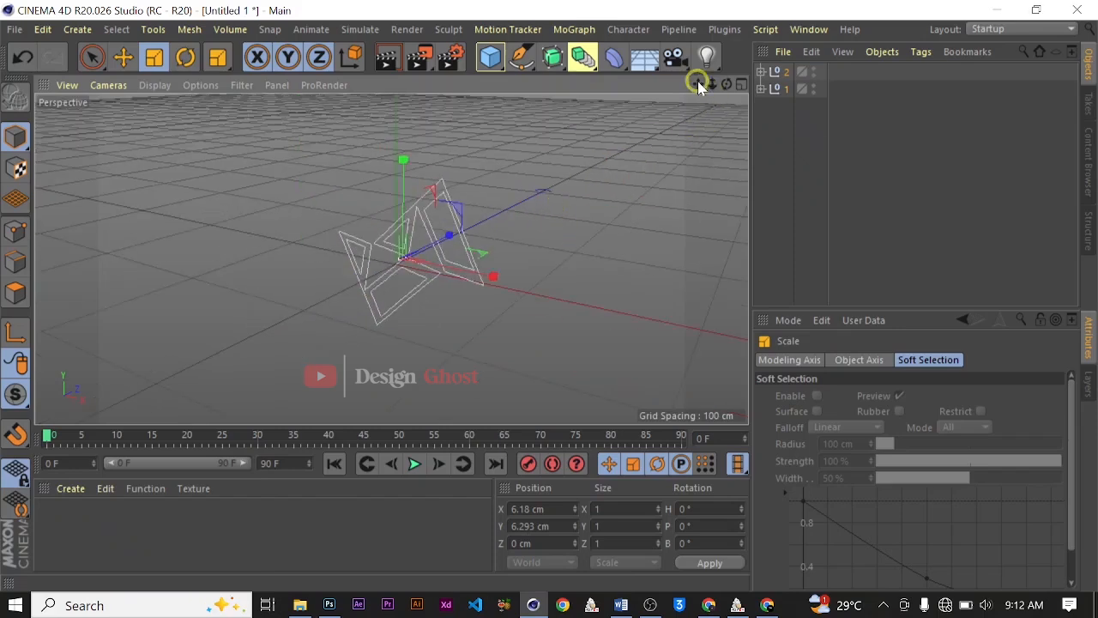
pyautogui.moveTo(698, 84); pyautogui.dragTo(552, 287)
pyautogui.moveTo(471, 250); pyautogui.dragTo(592, 169)
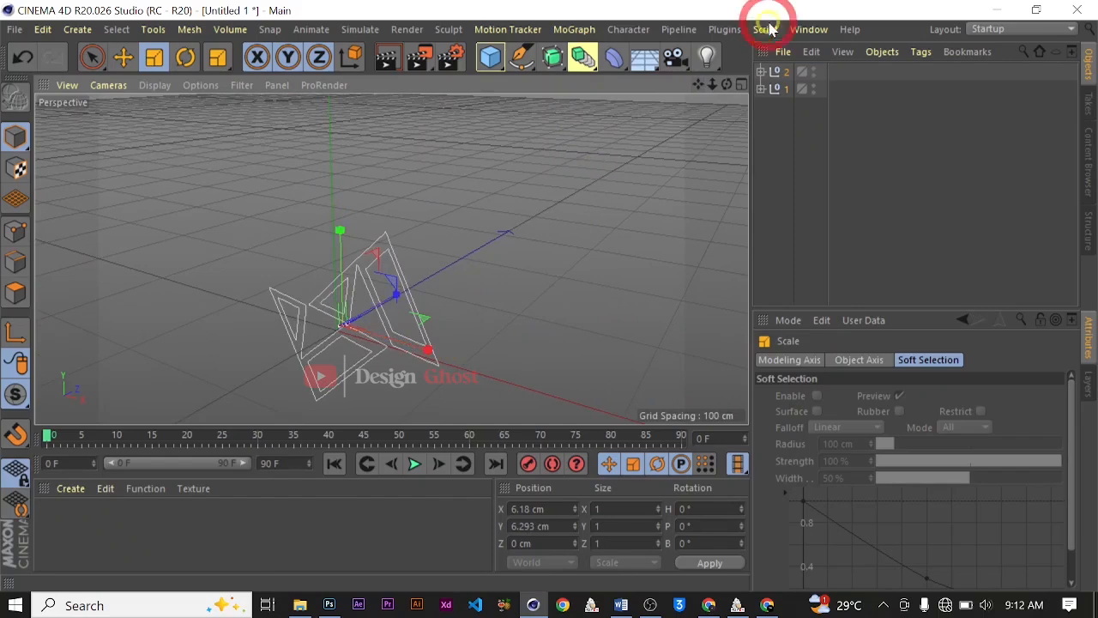
# - Raise both scaled path nulls along the Y axis to about 324 cm, well above the floor grid
pyautogui.moveTo(698, 84); pyautogui.dragTo(554, 290)
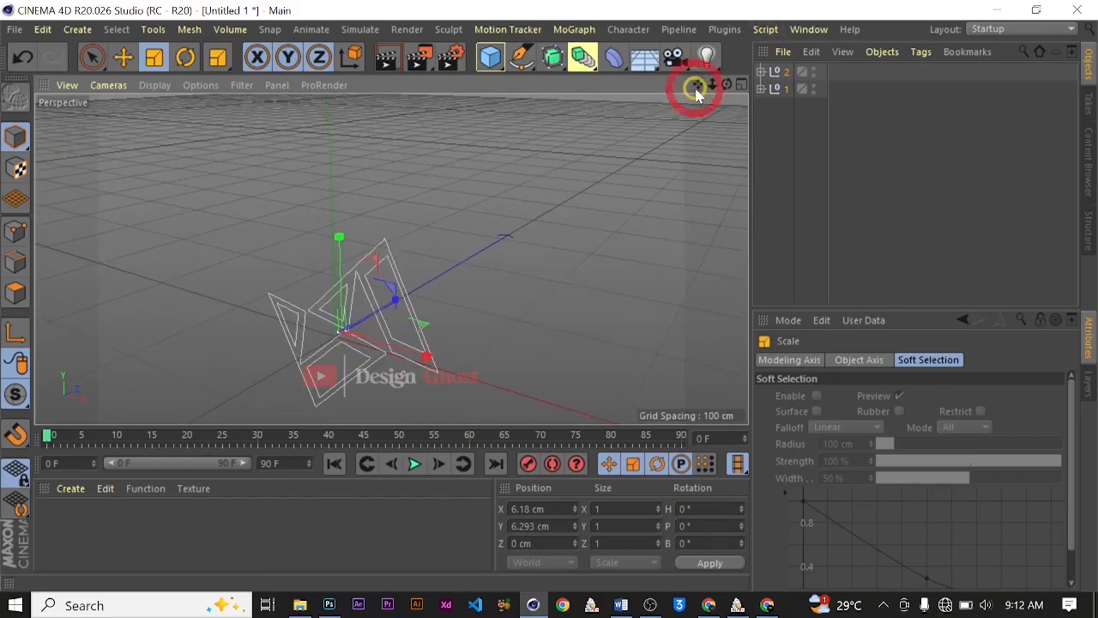
pyautogui.press('e')
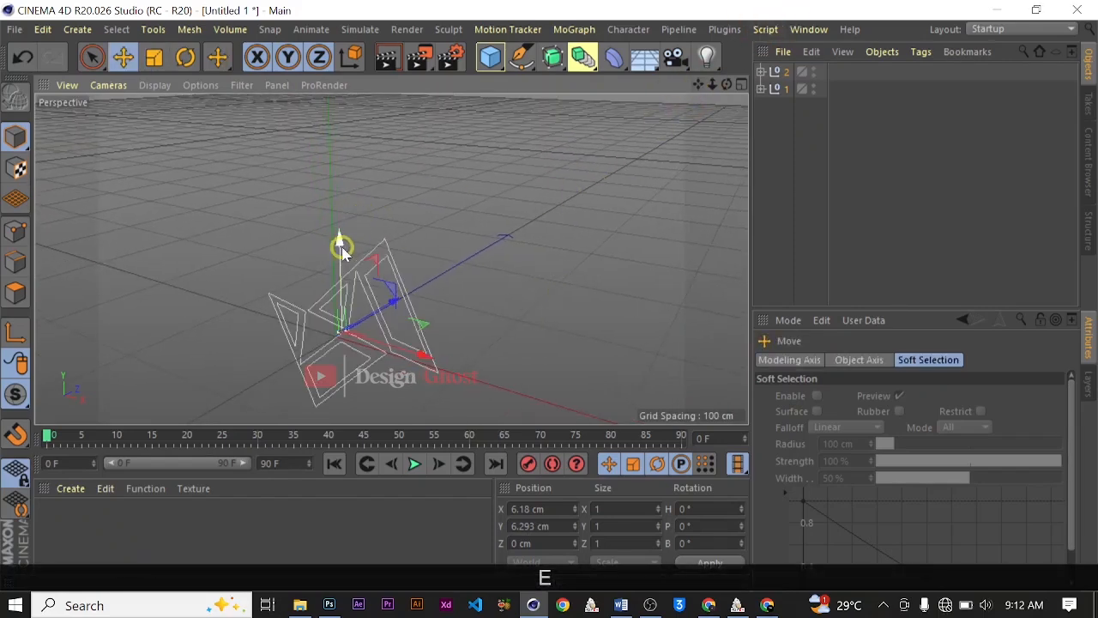
pyautogui.moveTo(343, 245); pyautogui.dragTo(435, 164)
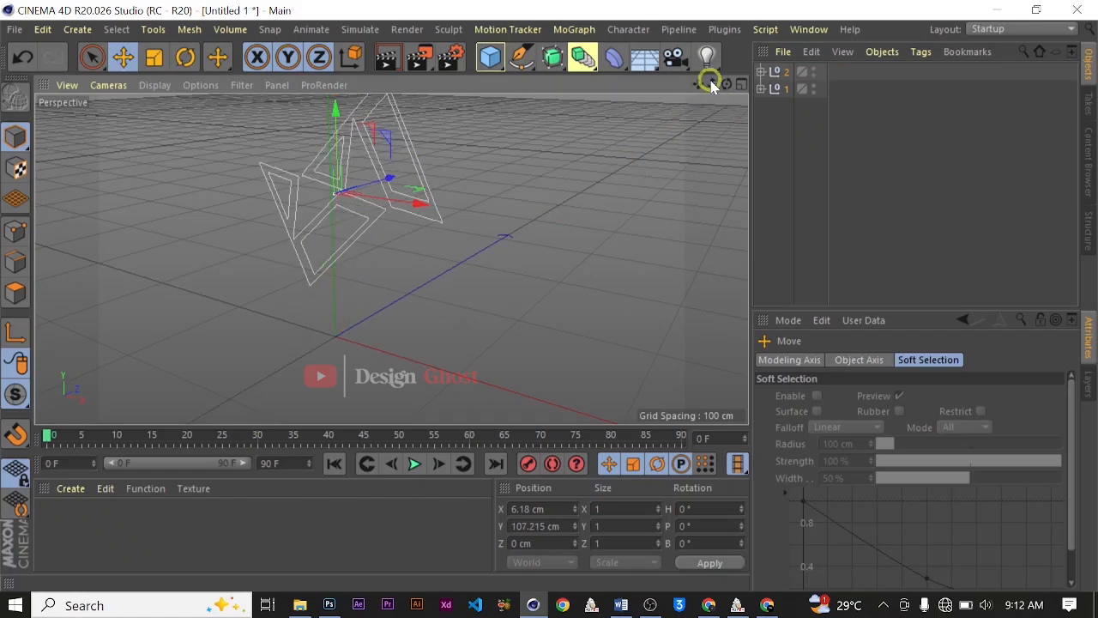
pyautogui.moveTo(711, 83); pyautogui.dragTo(541, 362)
pyautogui.moveTo(361, 225); pyautogui.dragTo(431, 201)
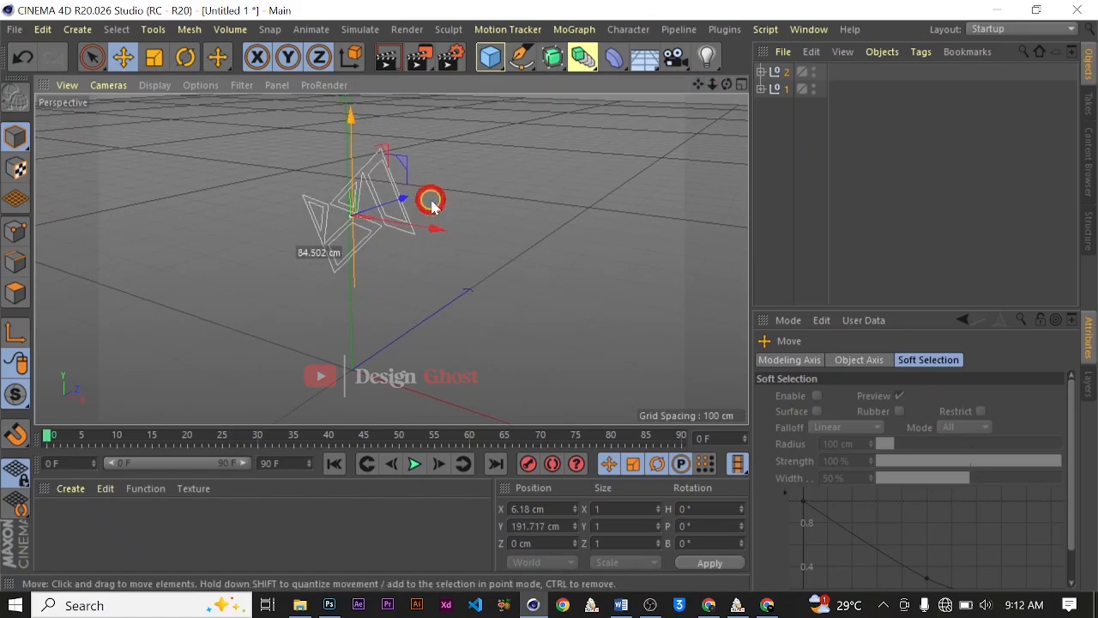
pyautogui.moveTo(727, 83); pyautogui.dragTo(548, 295)
pyautogui.click(704, 86)
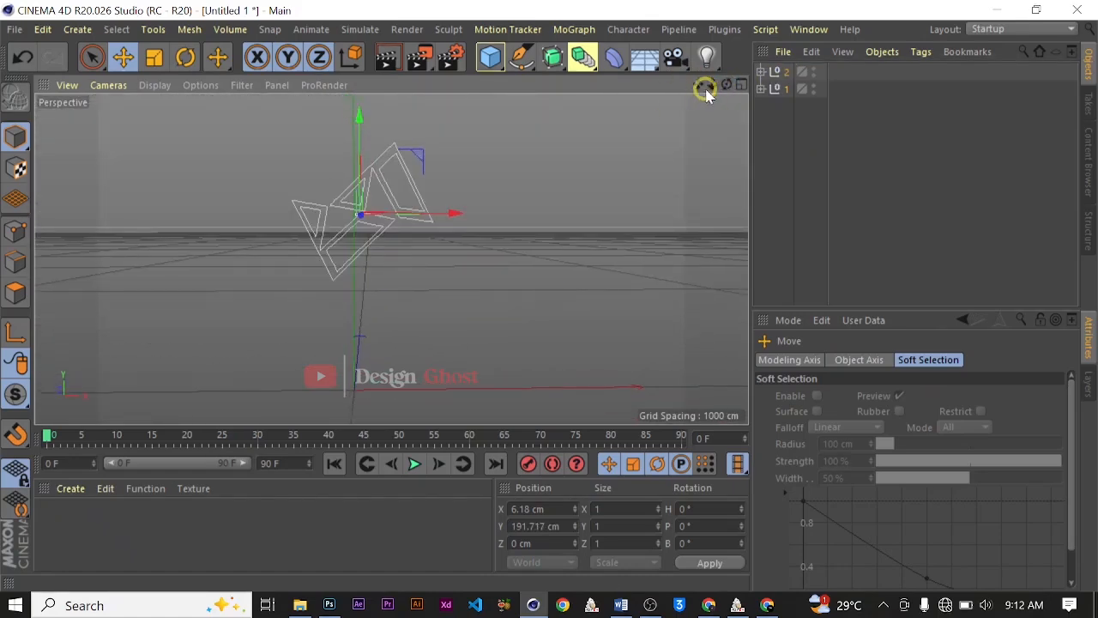
pyautogui.moveTo(702, 88); pyautogui.dragTo(522, 197)
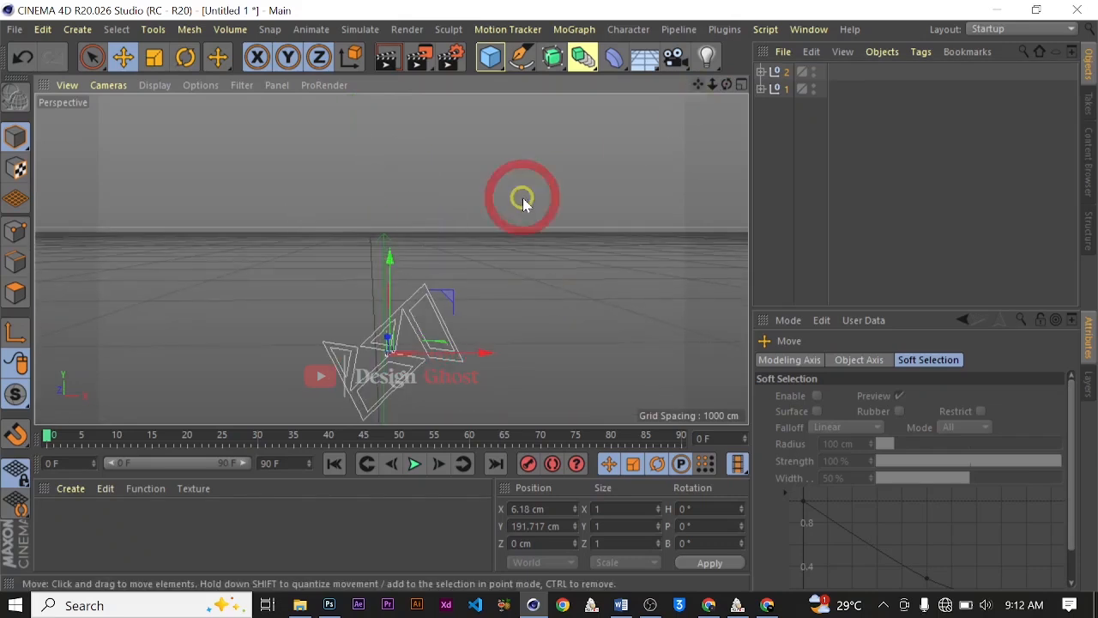
pyautogui.moveTo(392, 266); pyautogui.dragTo(429, 140)
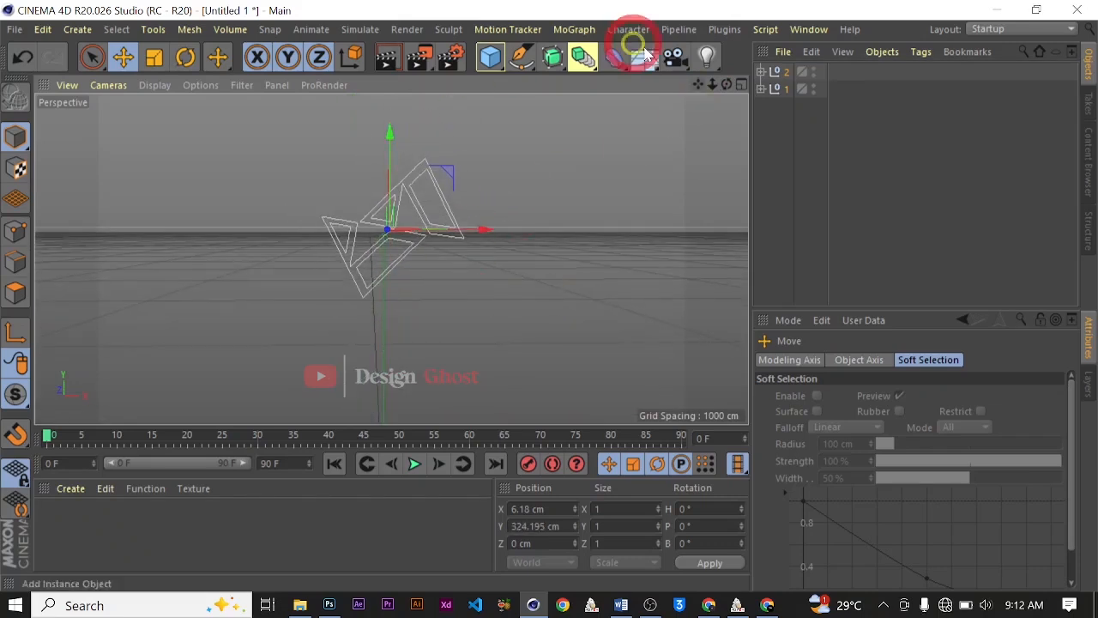
# - Add an Extrude object to the scene for the logo splines
pyautogui.moveTo(548, 294); pyautogui.dragTo(550, 294)
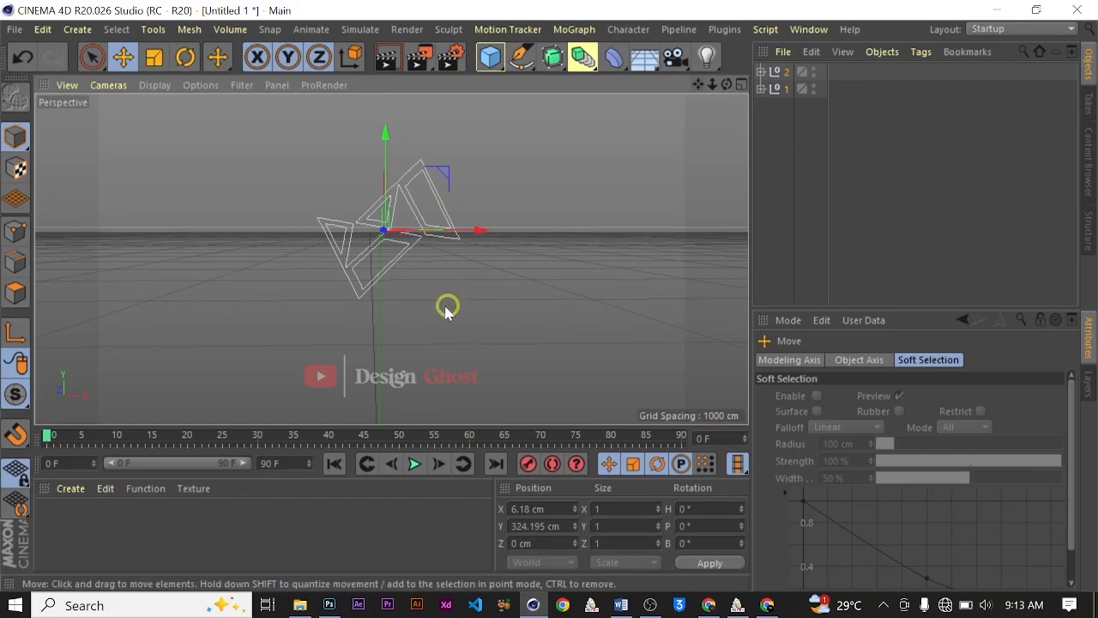
pyautogui.scroll(2, 346, 232)
pyautogui.scroll(-1, 502, 243)
pyautogui.scroll(1, 499, 254)
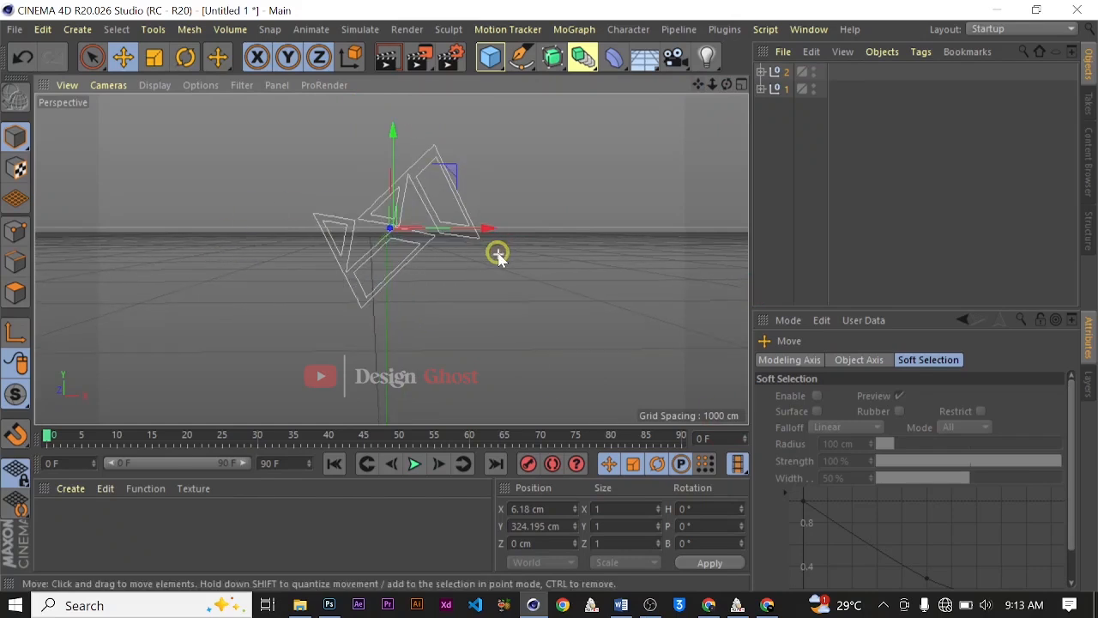
pyautogui.scroll(2, 400, 292)
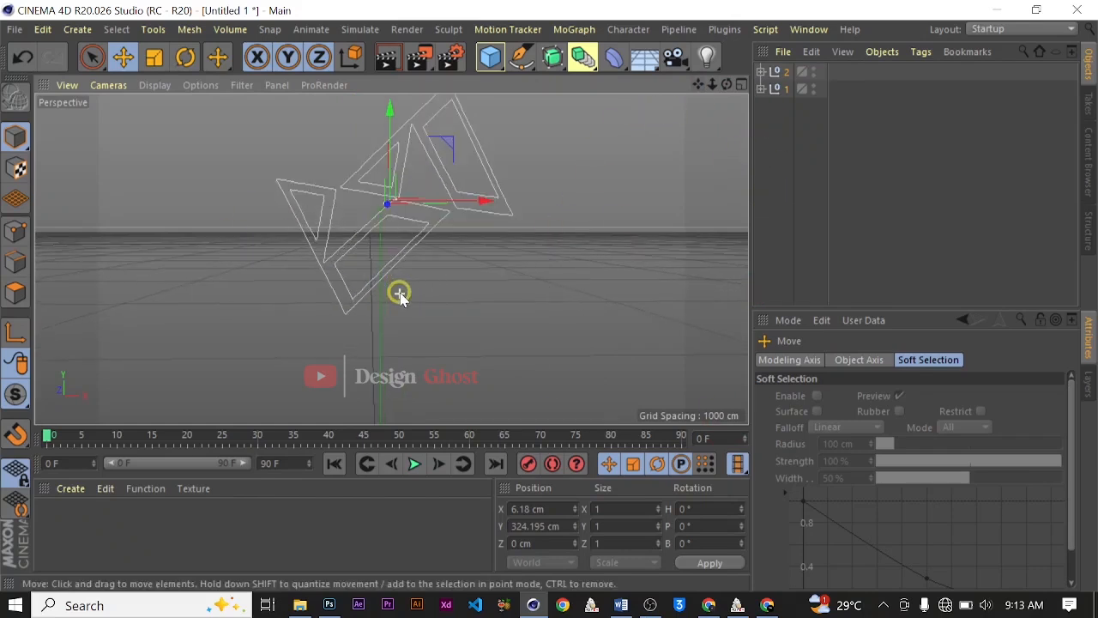
pyautogui.scroll(-1, 451, 256)
pyautogui.keyDown('alt'); pyautogui.moveTo(461, 250); pyautogui.dragTo(569, 216); pyautogui.keyUp('alt')
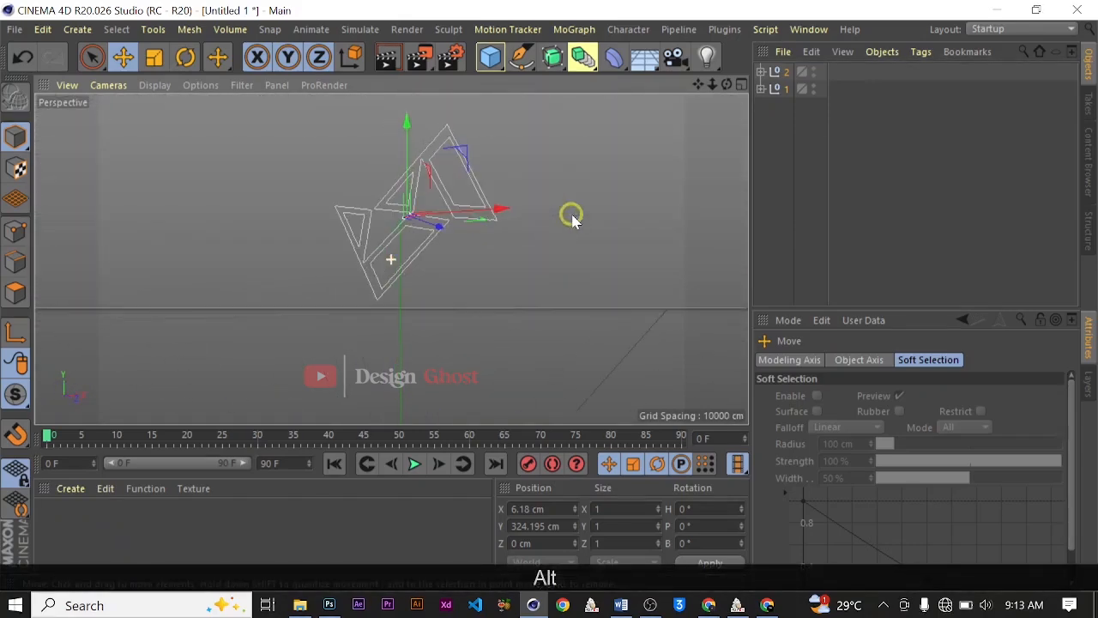
pyautogui.click(556, 59)
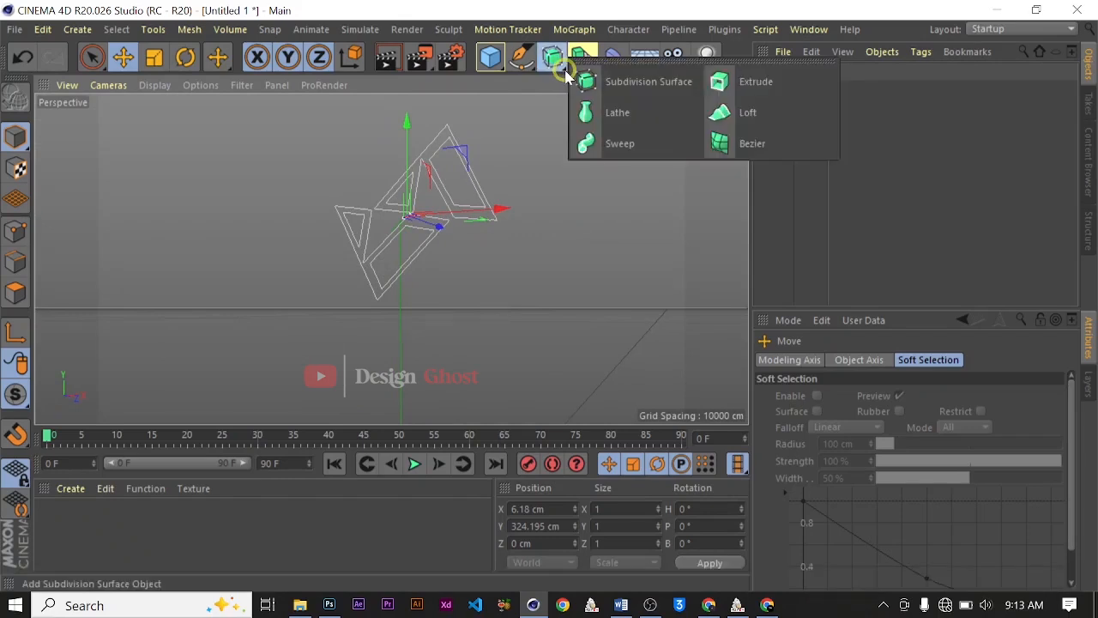
pyautogui.click(777, 83)
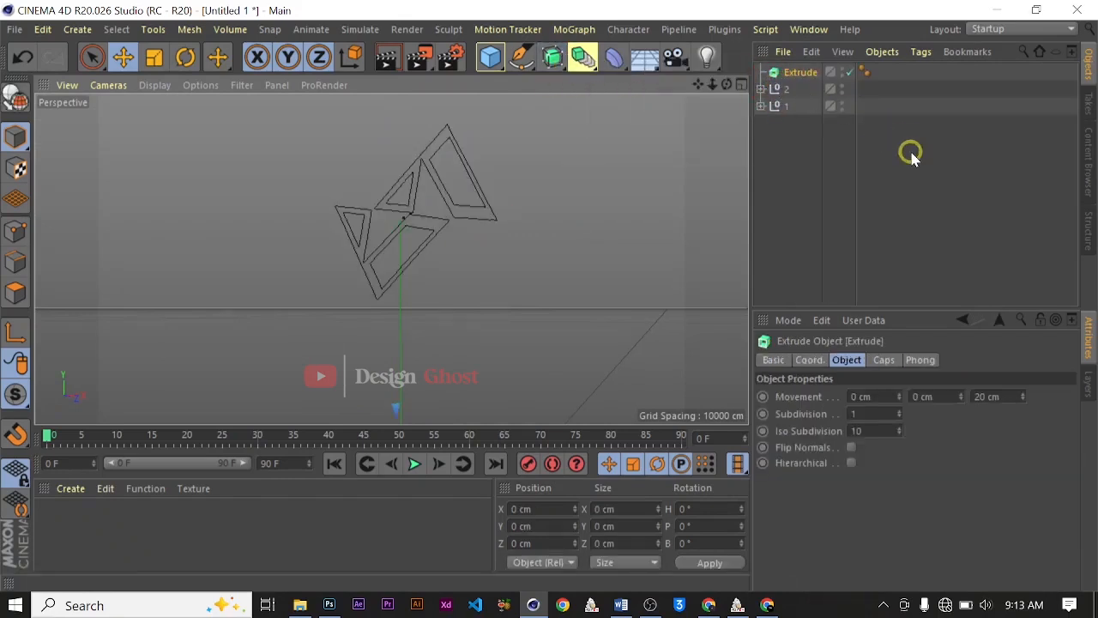
pyautogui.click(791, 72)
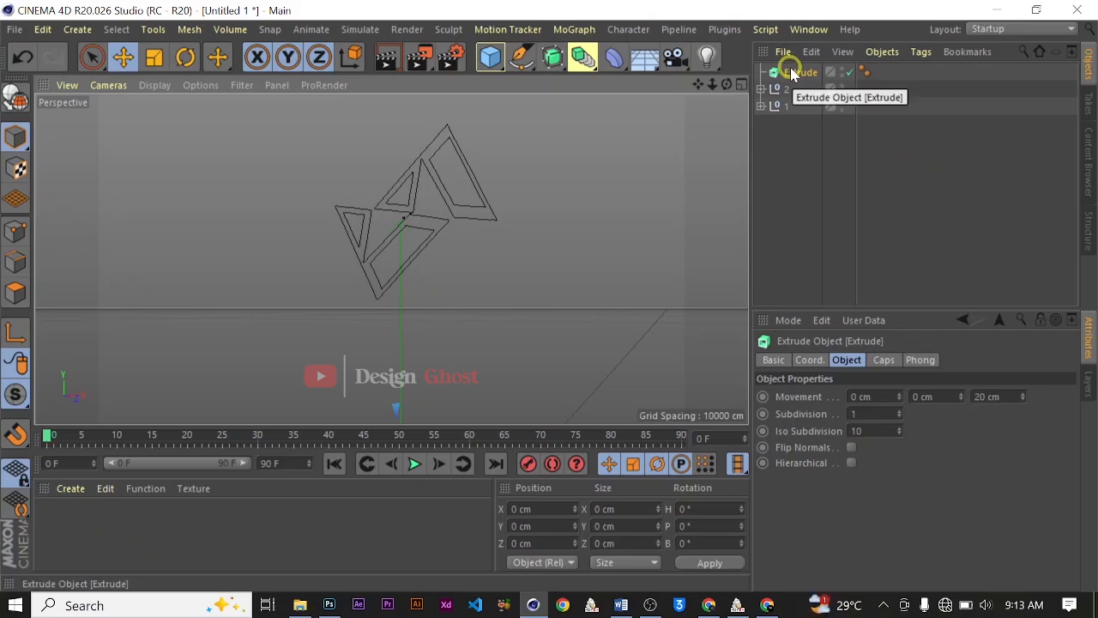
# - Try nesting Path 1 from null 2 under the Extrude object, inspect it from several angles, and undo the nesting
pyautogui.keyDown('alt'); pyautogui.moveTo(515, 233); pyautogui.dragTo(488, 260); pyautogui.keyUp('alt')
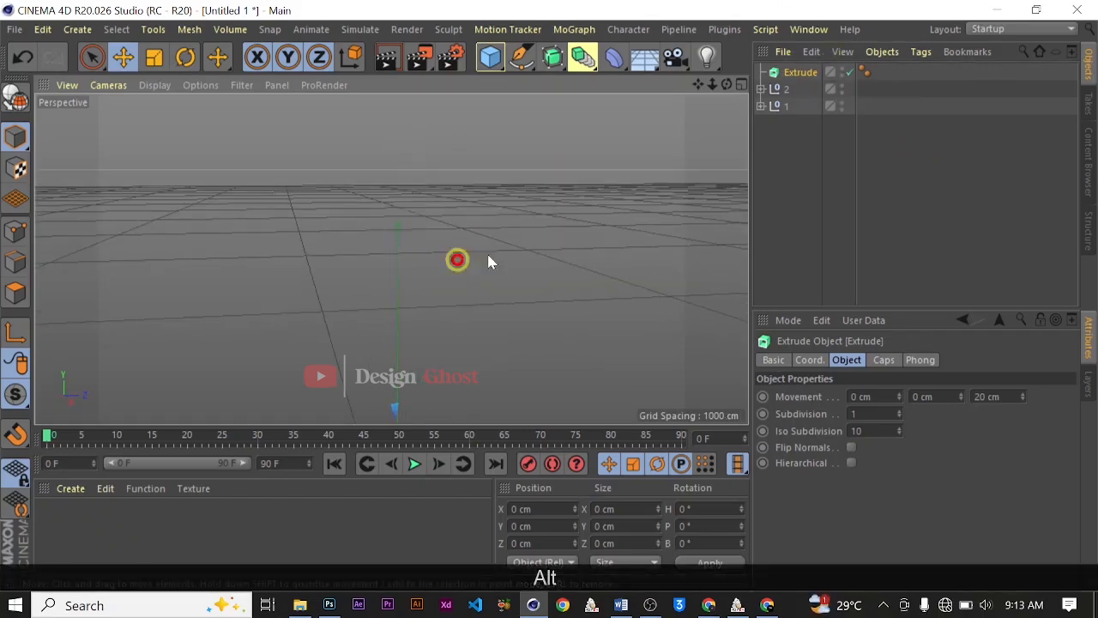
pyautogui.click(761, 90)
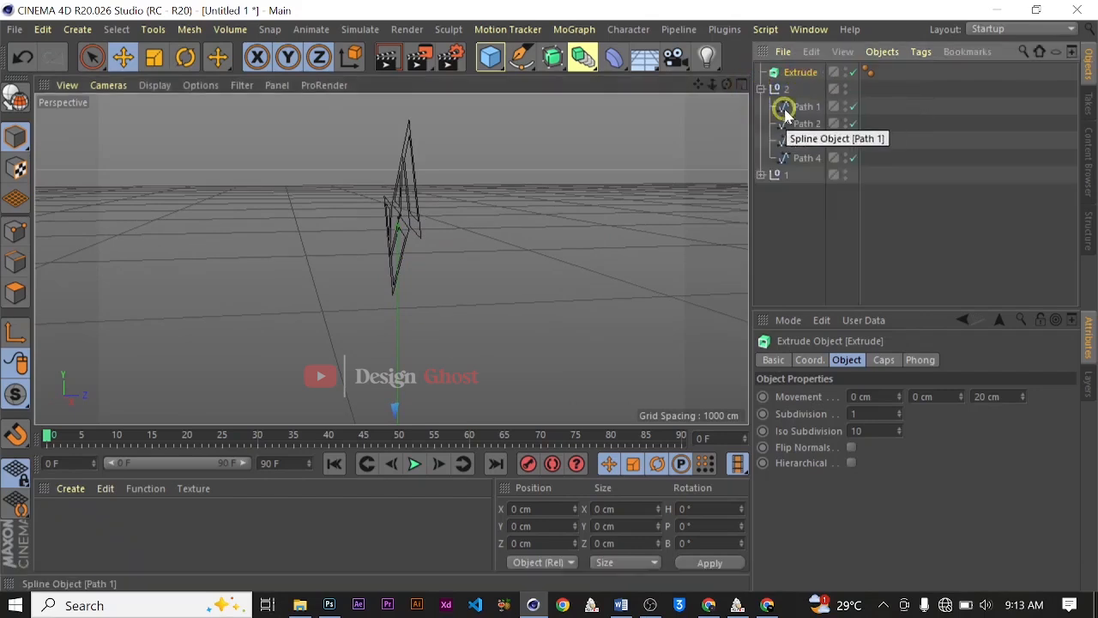
pyautogui.moveTo(811, 112); pyautogui.dragTo(806, 73)
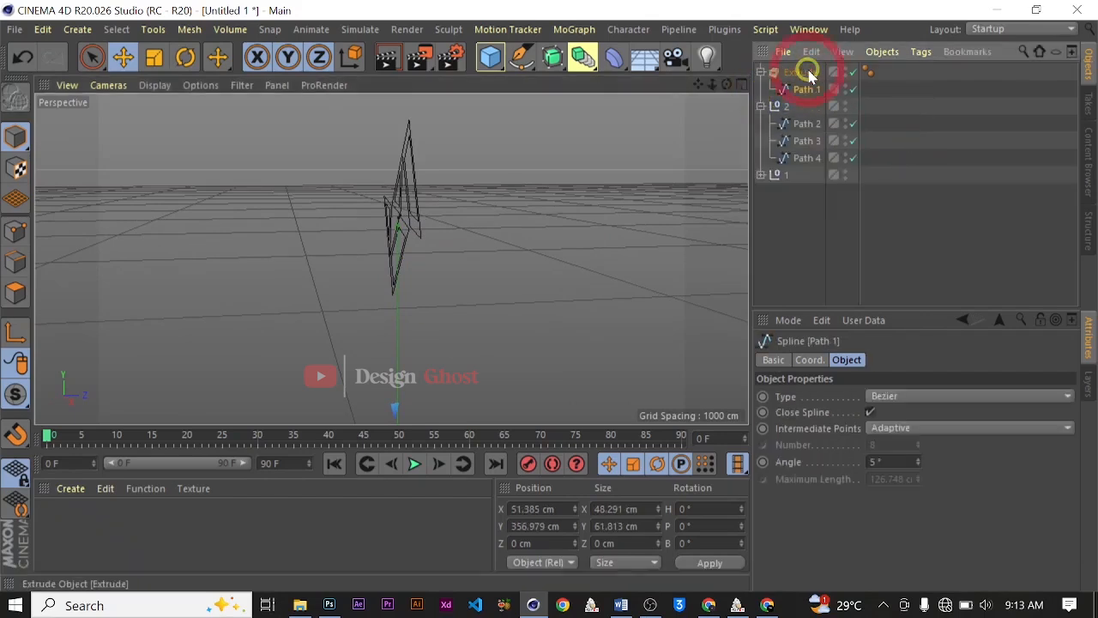
pyautogui.keyDown('alt'); pyautogui.moveTo(385, 238); pyautogui.dragTo(490, 220); pyautogui.keyUp('alt')
pyautogui.keyDown('alt'); pyautogui.moveTo(559, 232); pyautogui.dragTo(572, 312); pyautogui.keyUp('alt')
pyautogui.keyDown('alt'); pyautogui.moveTo(571, 312); pyautogui.dragTo(410, 275, button='right'); pyautogui.keyUp('alt')
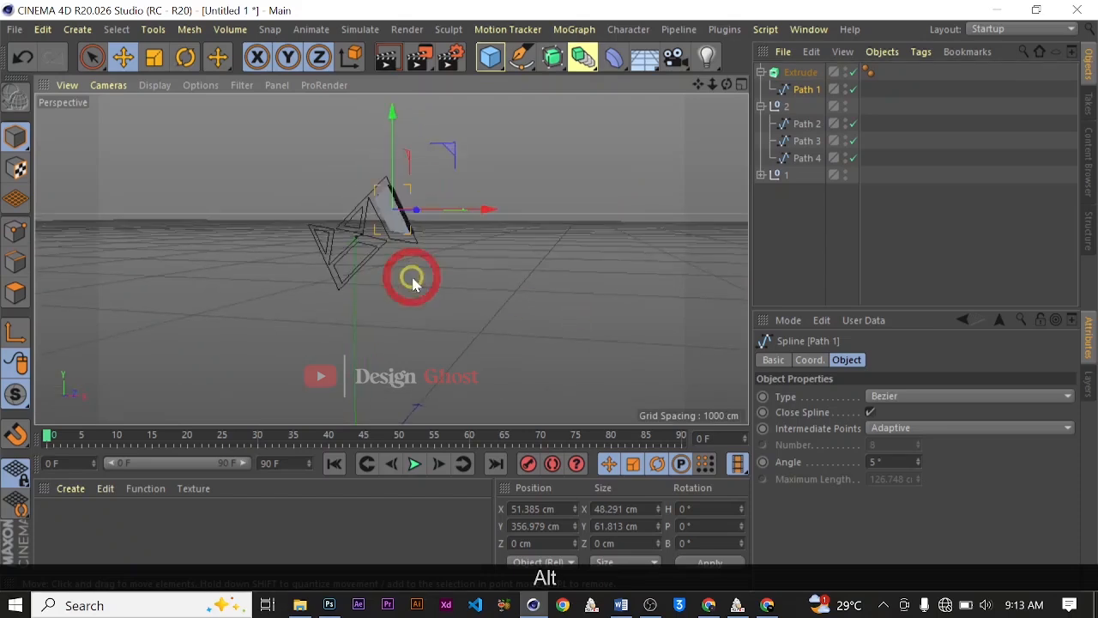
pyautogui.keyDown('alt'); pyautogui.moveTo(409, 275); pyautogui.dragTo(466, 228); pyautogui.keyUp('alt')
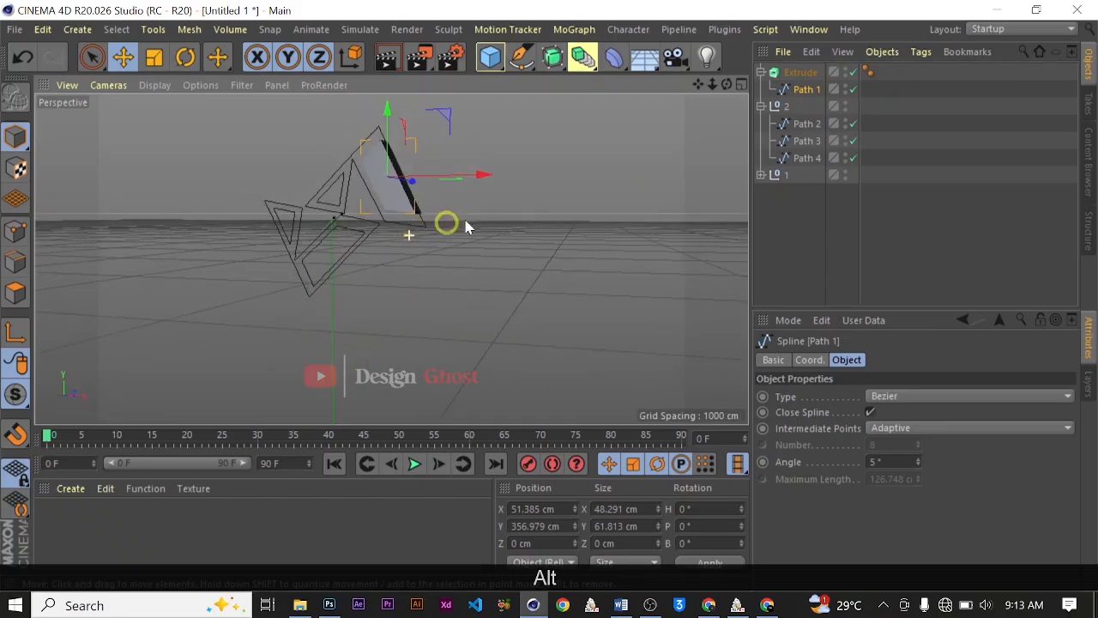
pyautogui.click(852, 140)
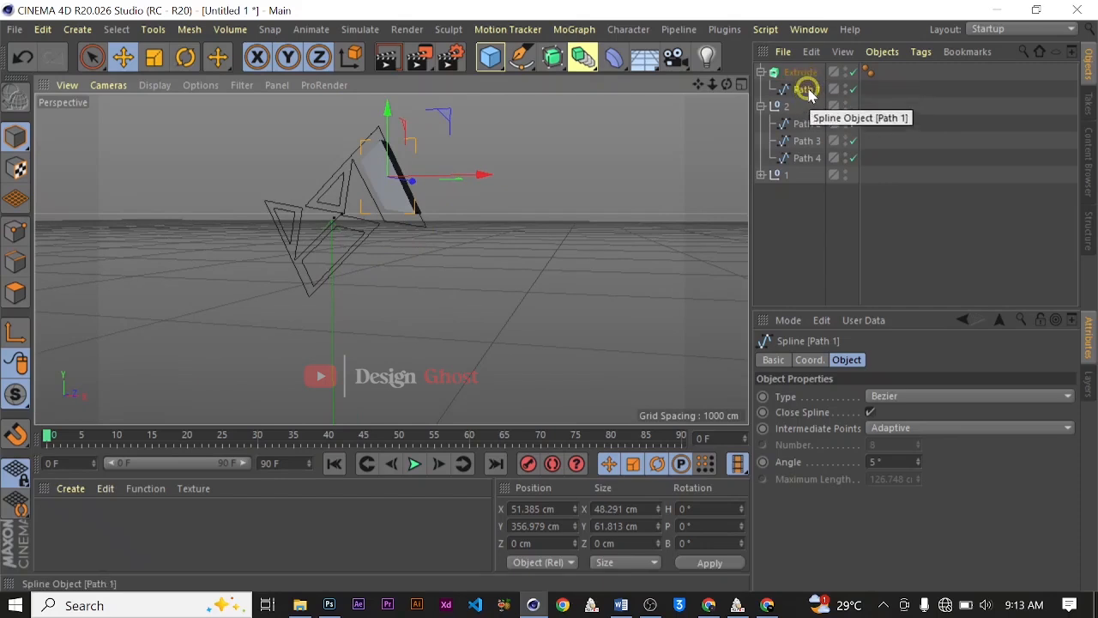
pyautogui.hotkey('ctrl', 'z')
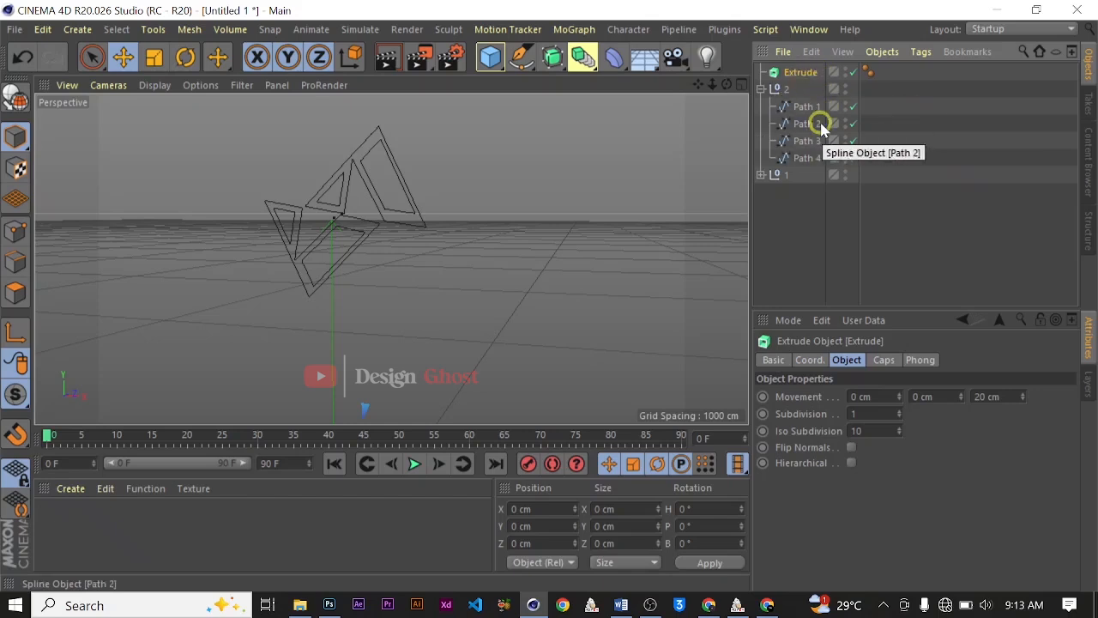
# - Make four copies of the Extrude object, placing them above null 2 in the object hierarchy
pyautogui.keyDown('ctrl'); pyautogui.moveTo(806, 77); pyautogui.dragTo(817, 93); pyautogui.keyUp('ctrl')
pyautogui.keyDown('ctrl'); pyautogui.click(807, 74); pyautogui.keyUp('ctrl')
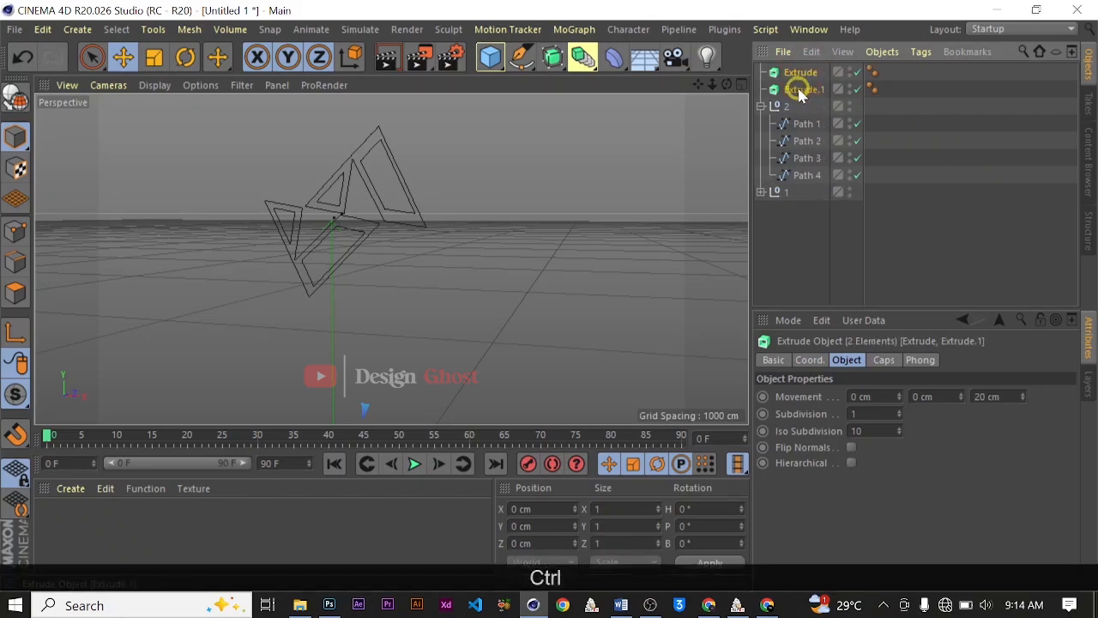
pyautogui.keyDown('ctrl'); pyautogui.moveTo(810, 99); pyautogui.dragTo(811, 98); pyautogui.keyUp('ctrl')
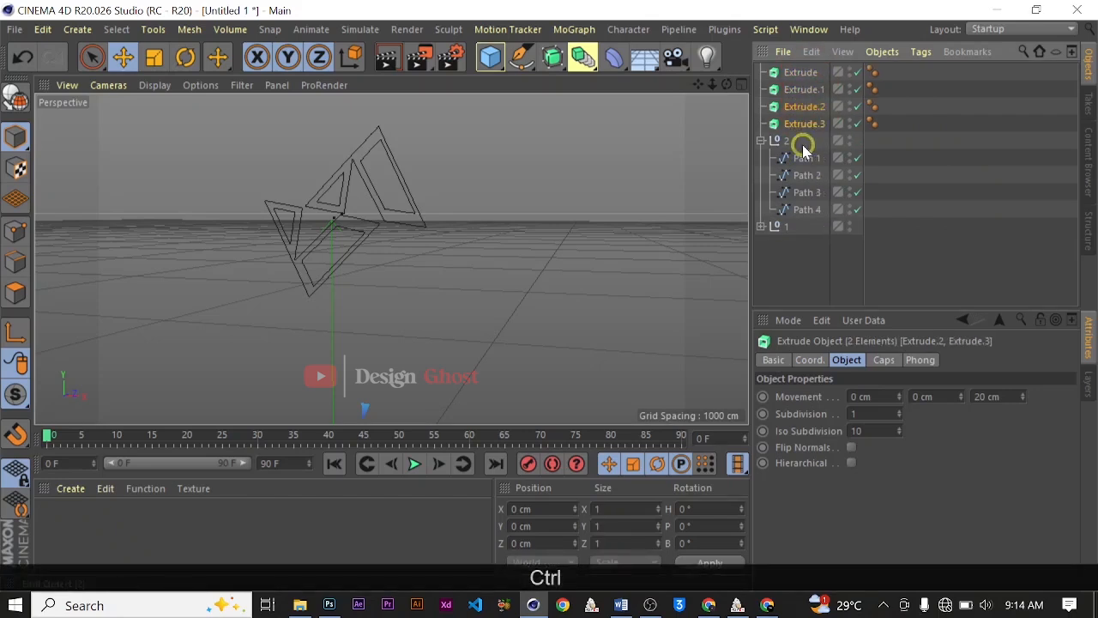
pyautogui.click(806, 75)
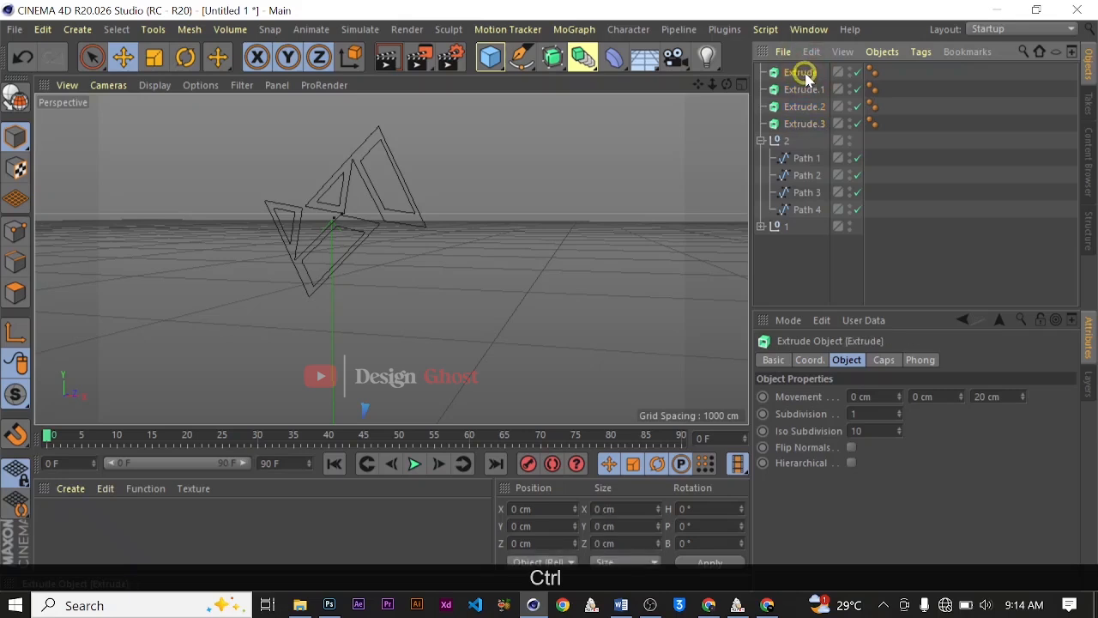
pyautogui.click(808, 126)
pyautogui.keyDown('ctrl'); pyautogui.moveTo(811, 134); pyautogui.dragTo(824, 140); pyautogui.keyUp('ctrl')
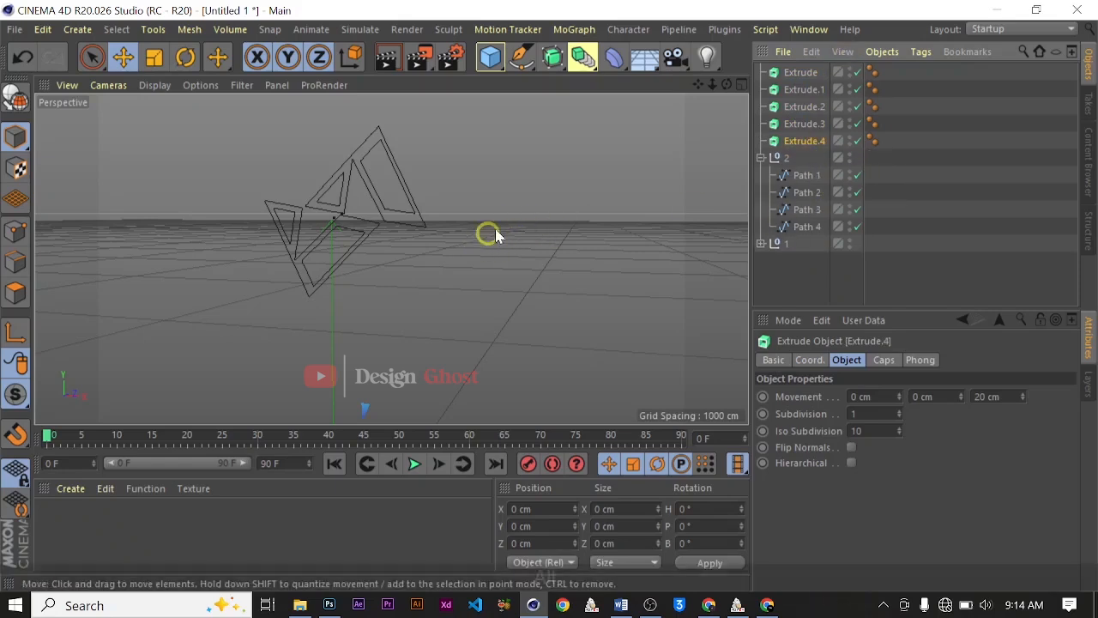
# - Nest Path 1, 2, 3 and 4 from null 2 under Extrude.1, Extrude.2, Extrude.3 and Extrude.4 respectively
pyautogui.keyDown('alt'); pyautogui.moveTo(490, 236); pyautogui.dragTo(374, 182); pyautogui.keyUp('alt')
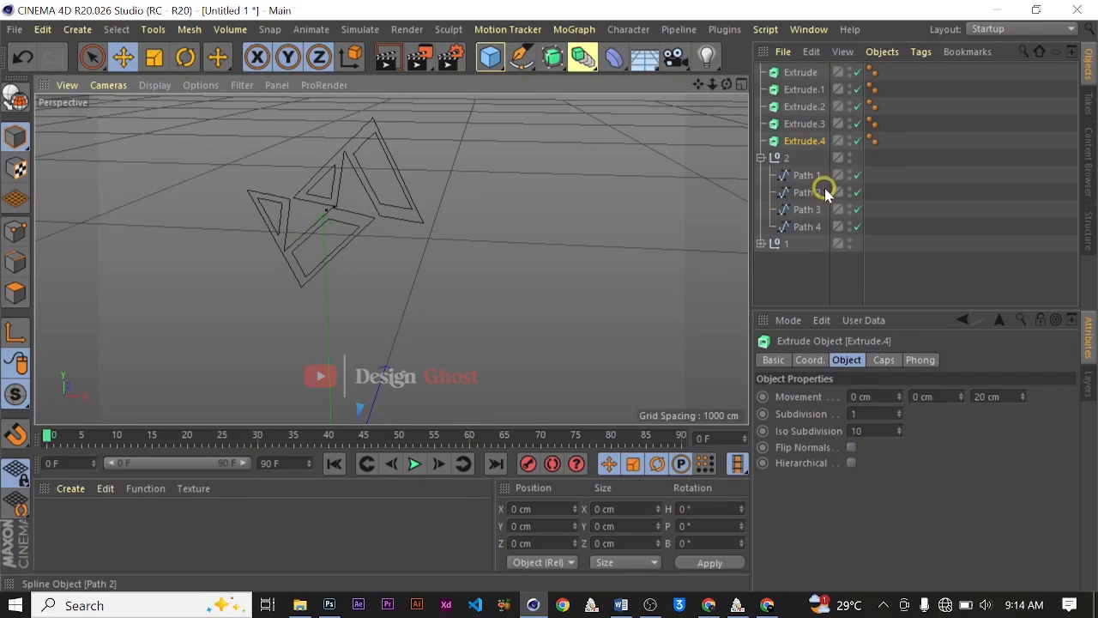
pyautogui.click(811, 179)
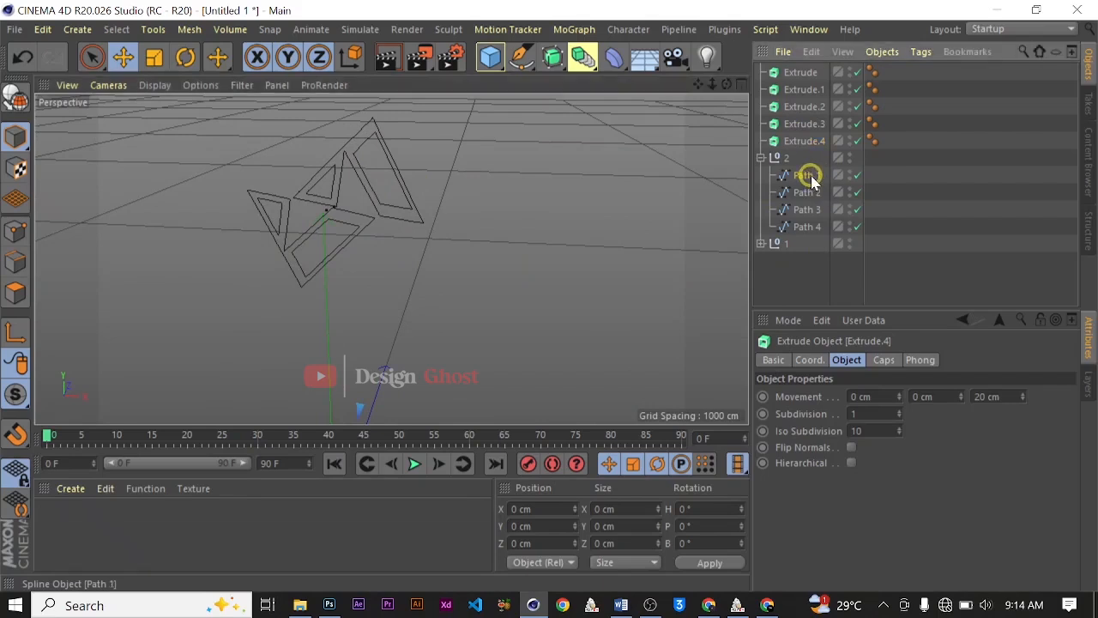
pyautogui.moveTo(811, 90); pyautogui.dragTo(812, 93)
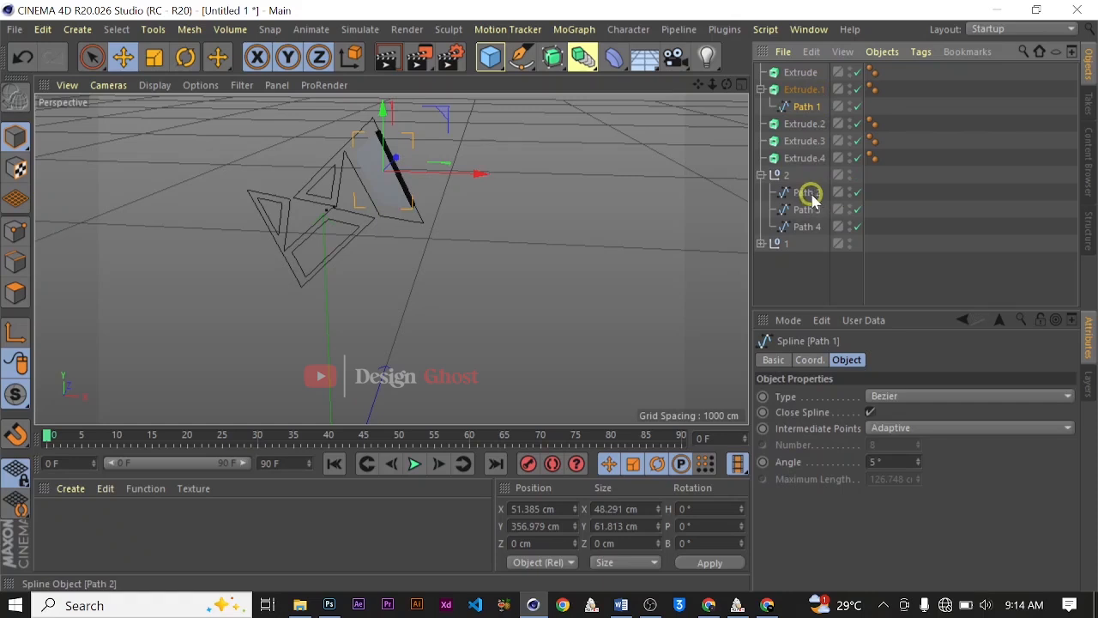
pyautogui.moveTo(811, 196); pyautogui.dragTo(818, 125)
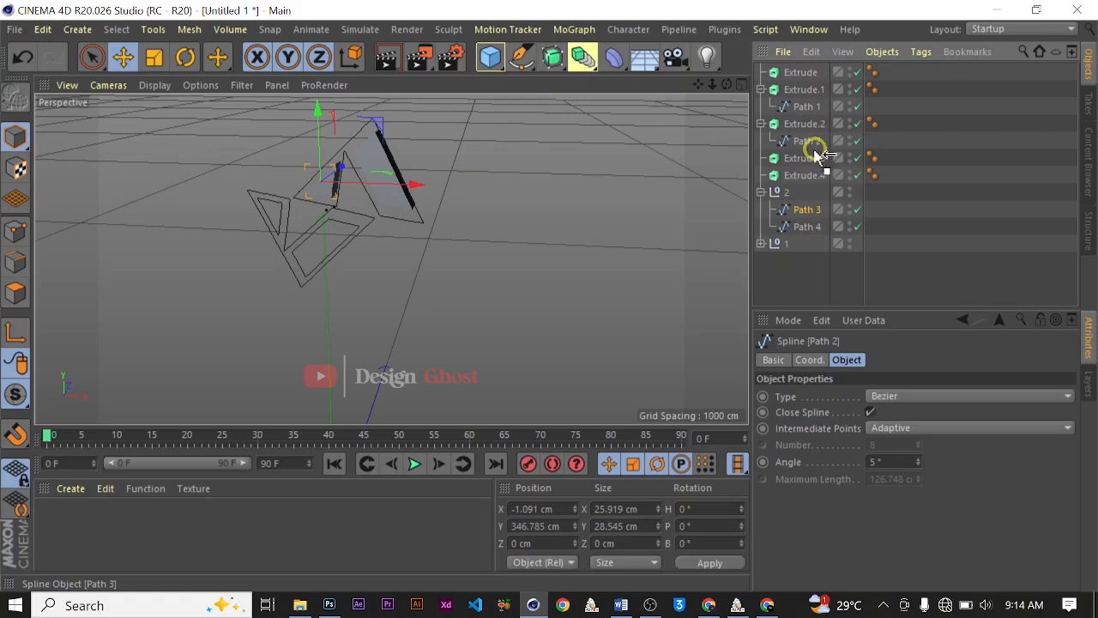
pyautogui.moveTo(811, 161); pyautogui.dragTo(811, 159)
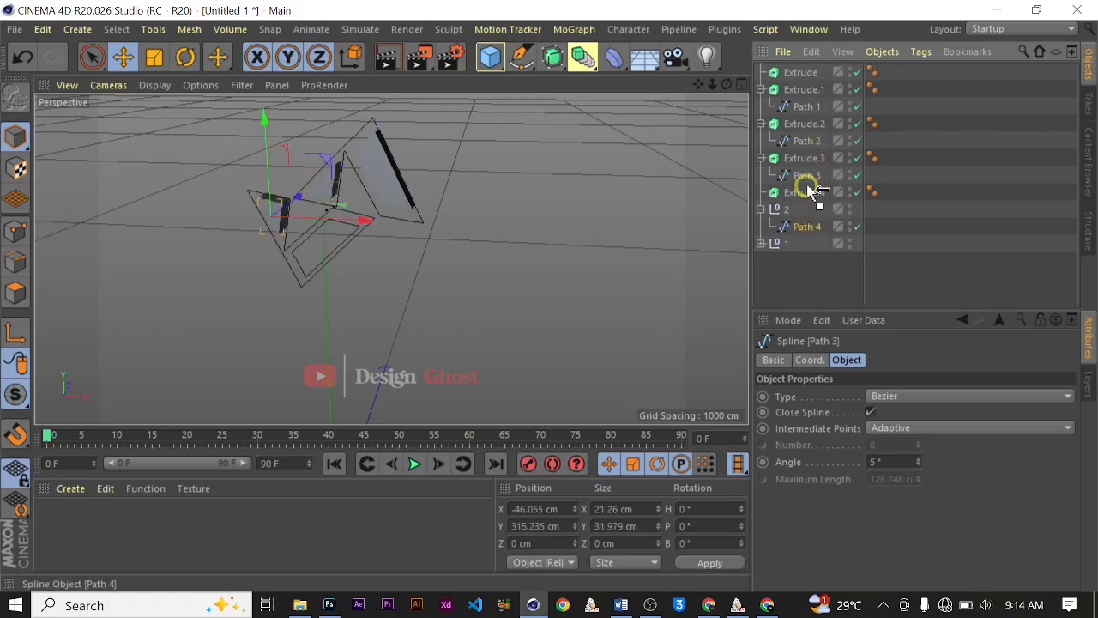
pyautogui.moveTo(806, 197); pyautogui.dragTo(805, 194)
# - Delete the emptied null 2 and collapse the hierarchies of Extrude.1 through Extrude.4
pyautogui.click(790, 227)
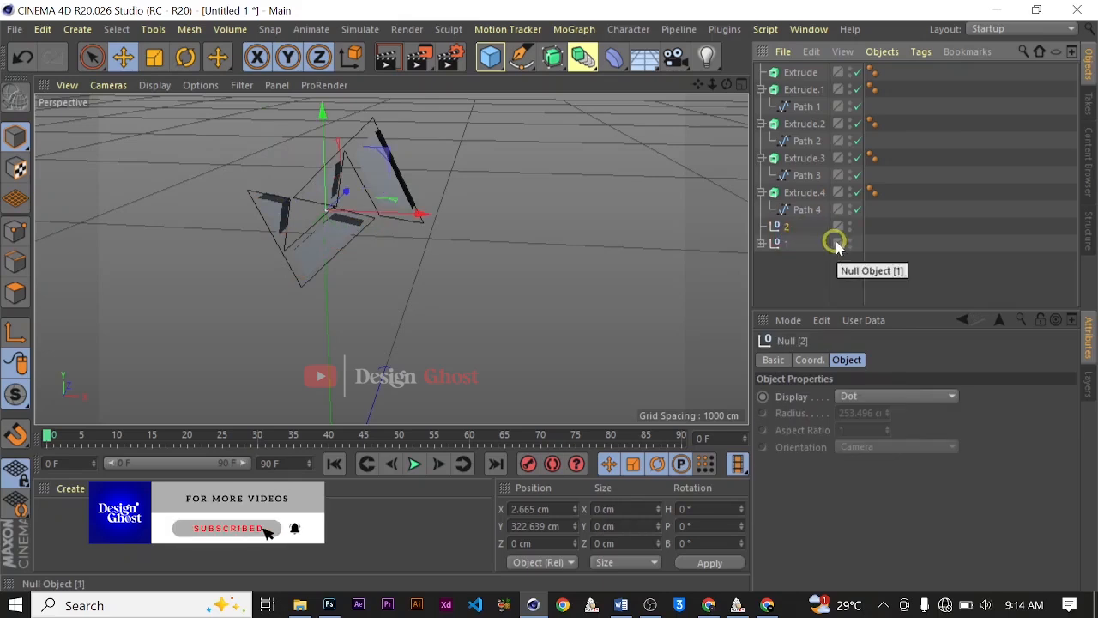
pyautogui.press('Delete')
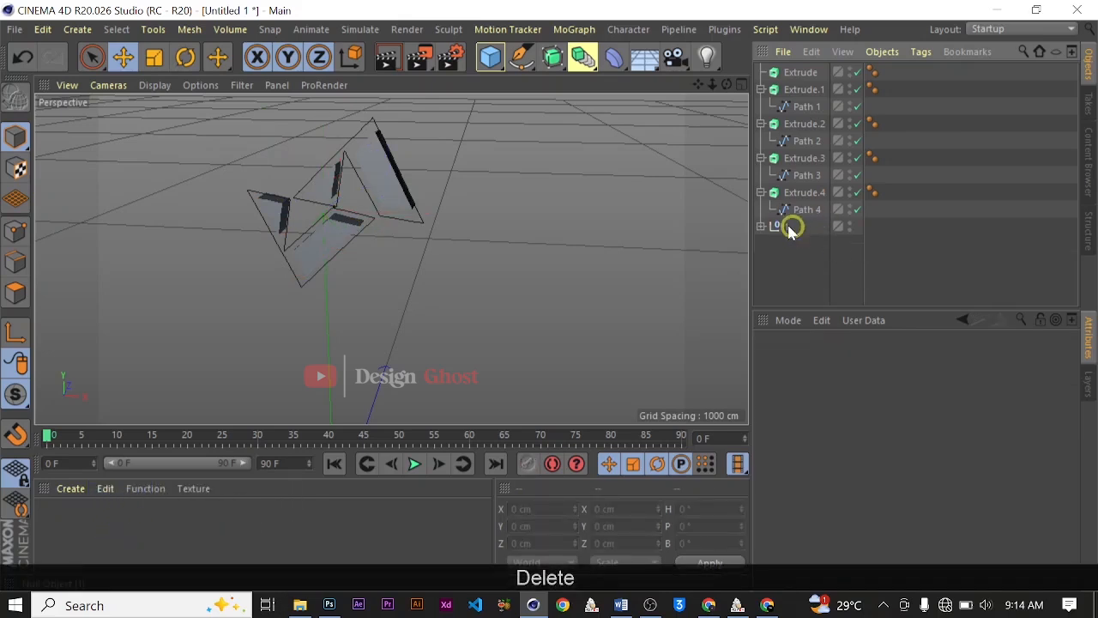
pyautogui.click(791, 89)
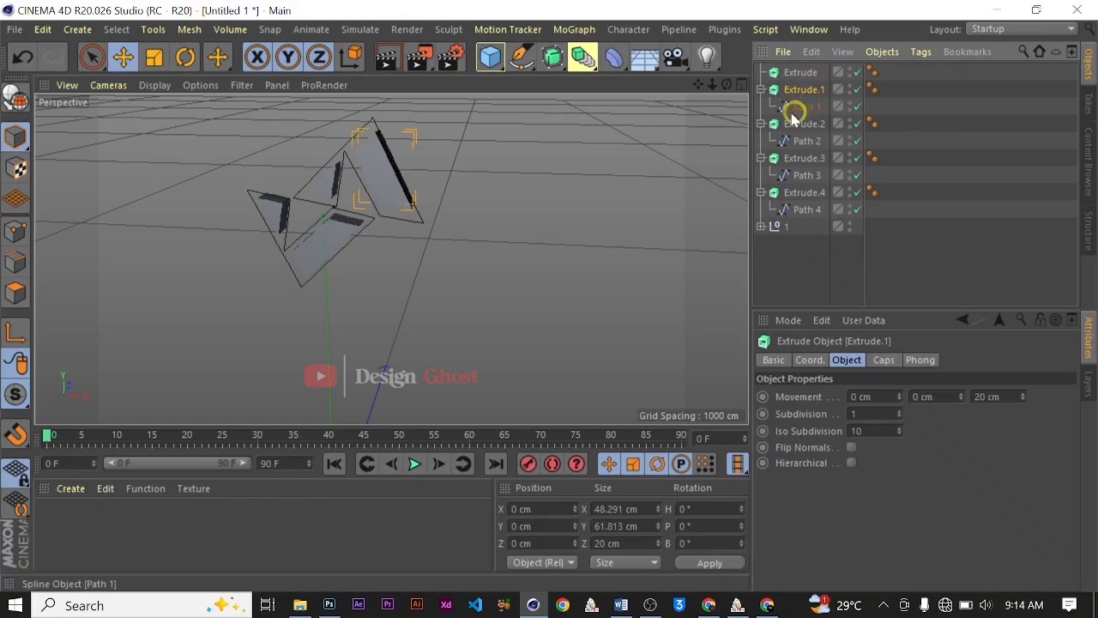
pyautogui.click(761, 89)
pyautogui.click(760, 106)
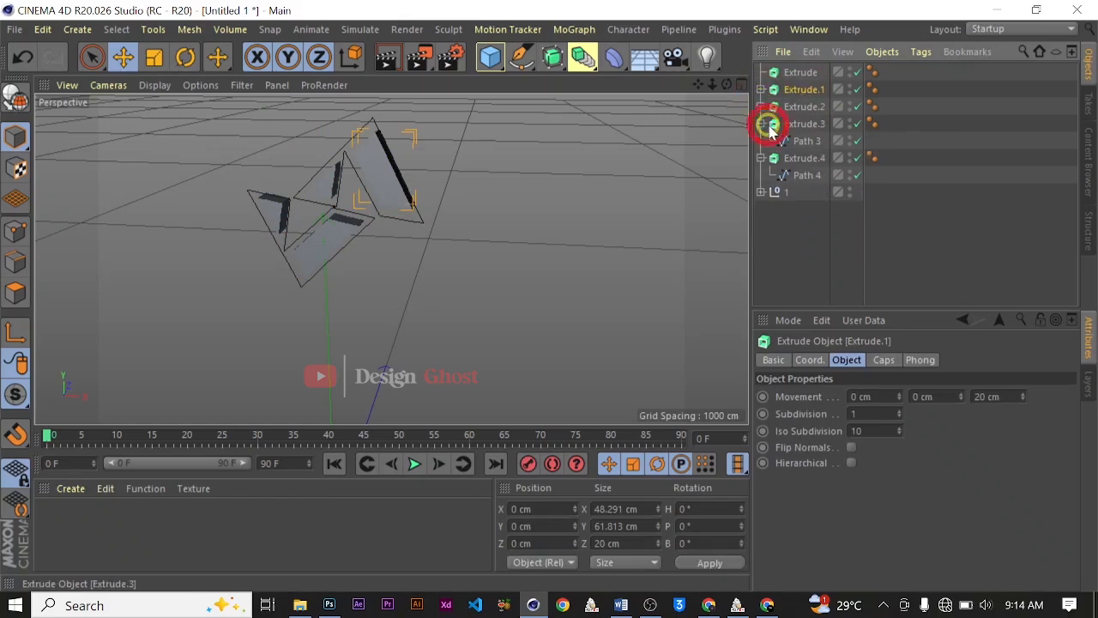
pyautogui.click(761, 124)
pyautogui.click(761, 141)
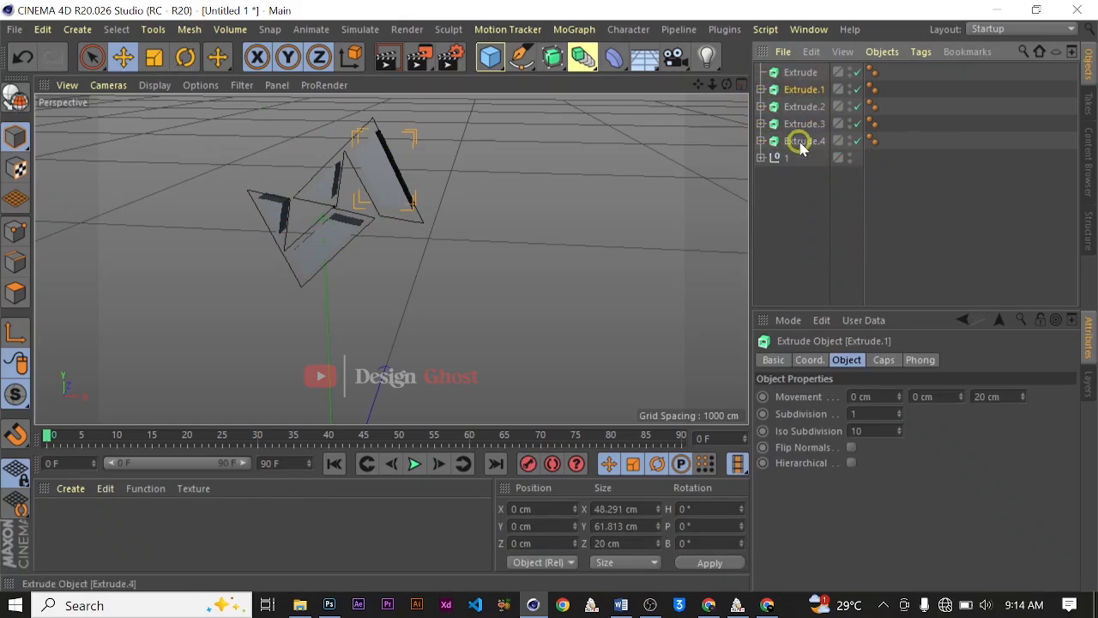
# - Group Extrude.1 through Extrude.4 into a new null and name it 2
pyautogui.keyDown('shift'); pyautogui.click(805, 89); pyautogui.keyUp('shift')
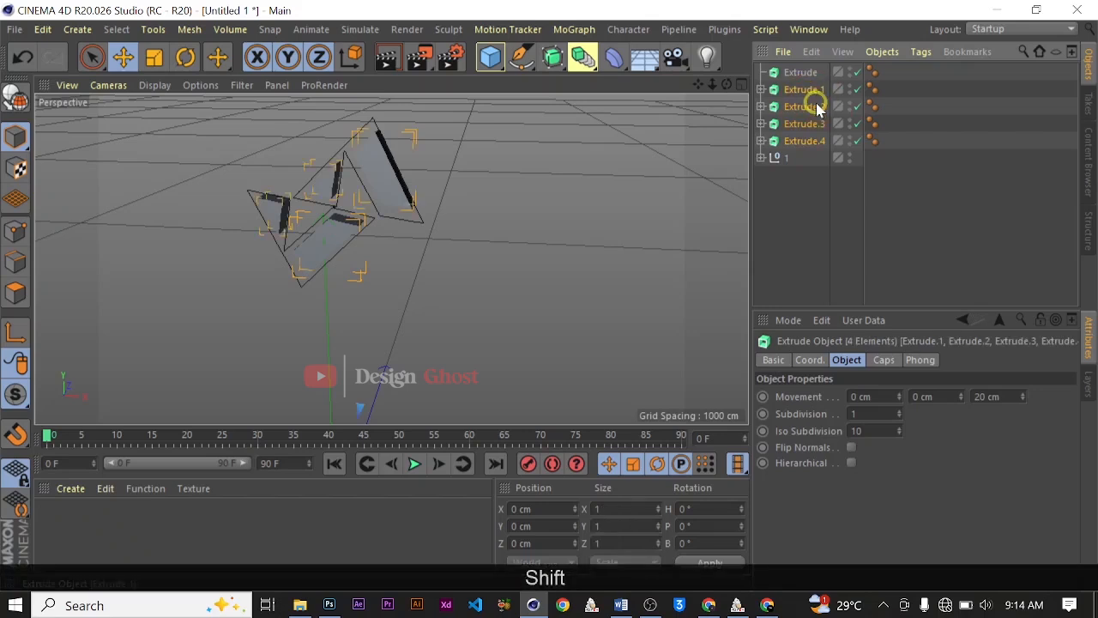
pyautogui.hotkey('alt', 'g')
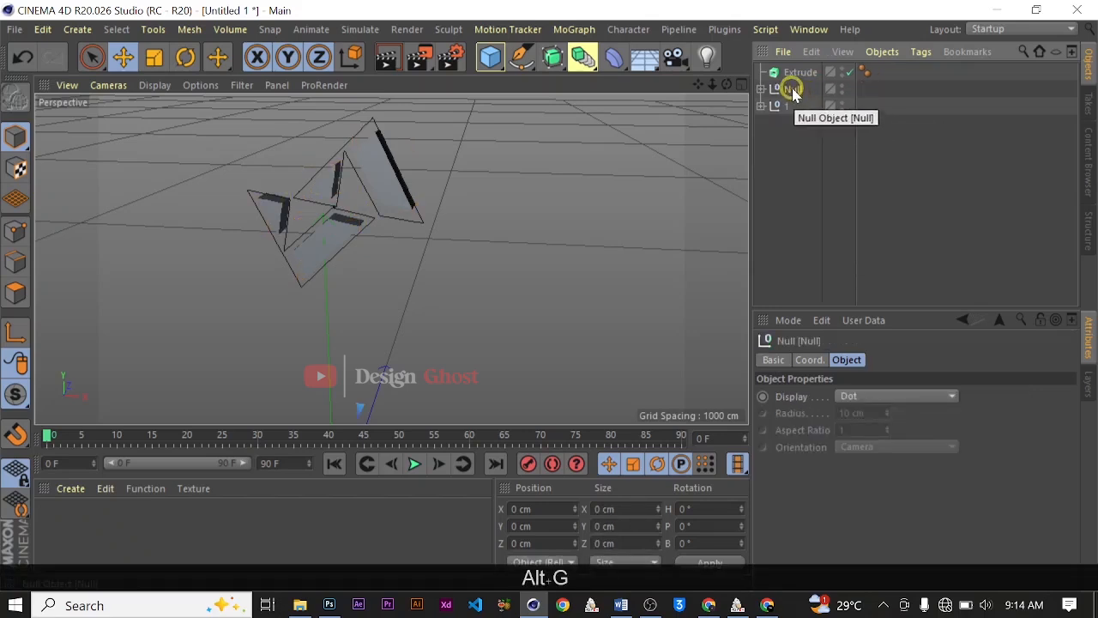
pyautogui.doubleClick(794, 89)
pyautogui.write('2')
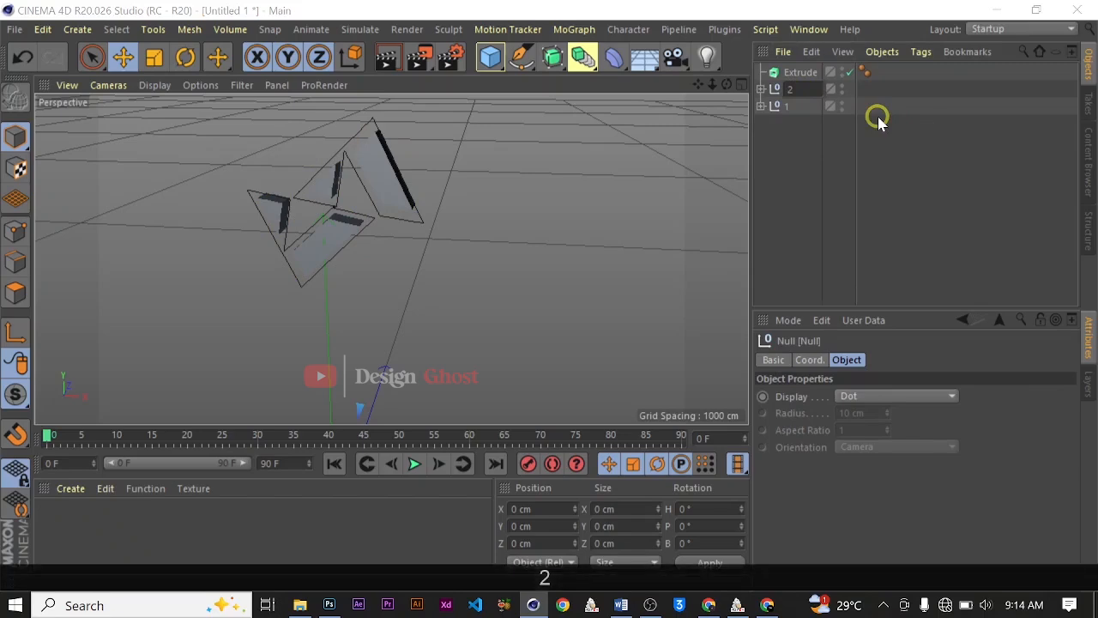
pyautogui.press('Return')
# - Duplicate the unused Extrude object and nest null 1's Path 1 under the original and Path 2 under the copy
pyautogui.scroll(7, 238, 178)
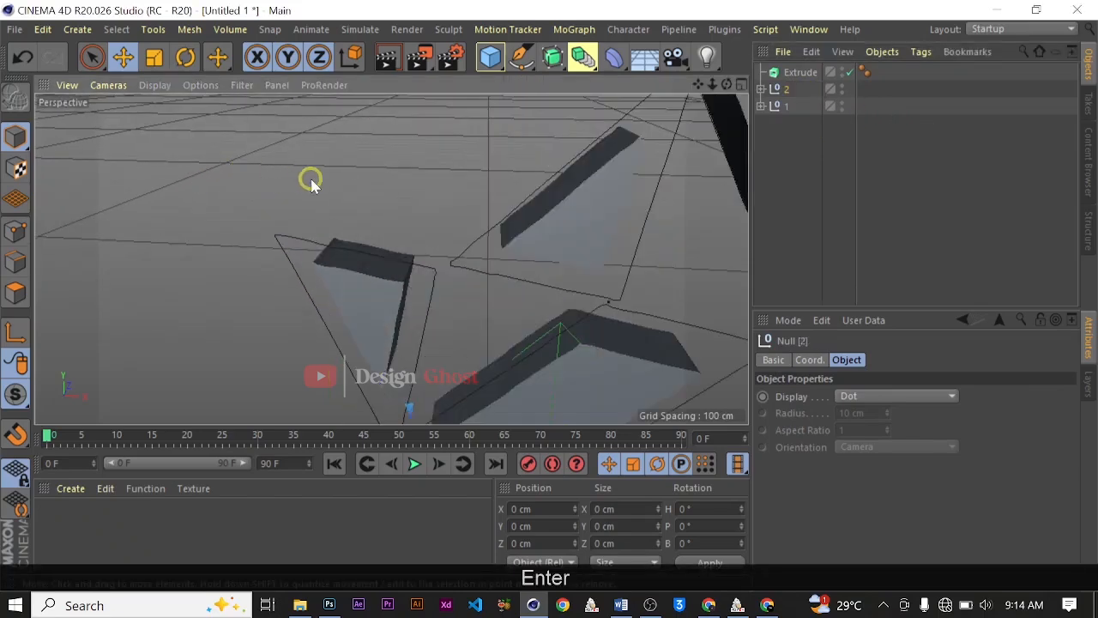
pyautogui.scroll(-4, 311, 179)
pyautogui.keyDown('alt'); pyautogui.moveTo(458, 260); pyautogui.dragTo(559, 234); pyautogui.keyUp('alt')
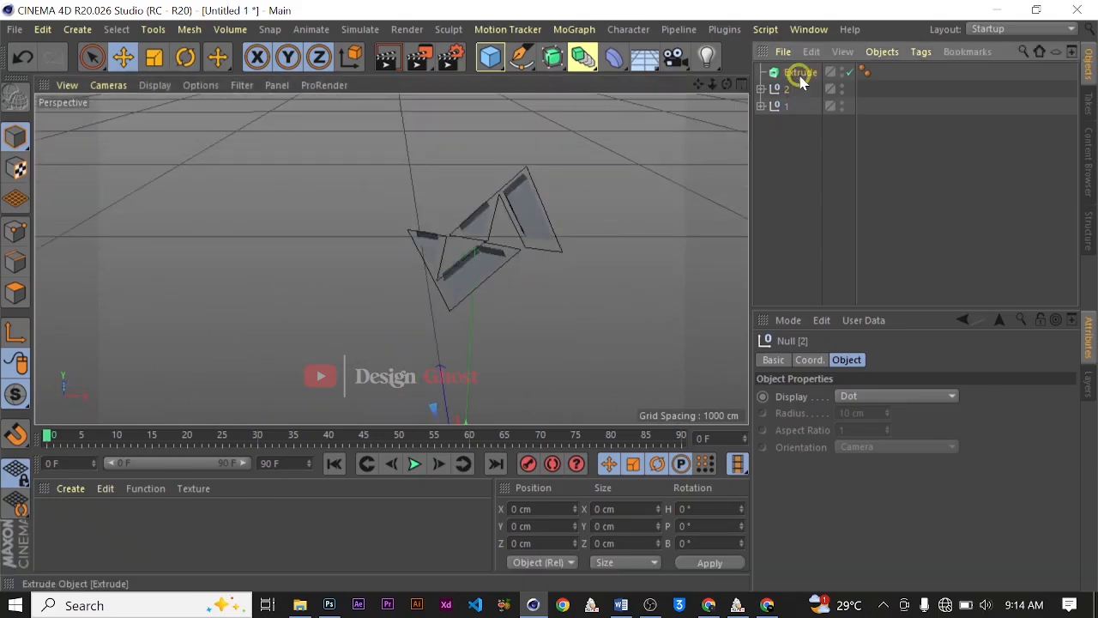
pyautogui.click(800, 74)
pyautogui.click(760, 106)
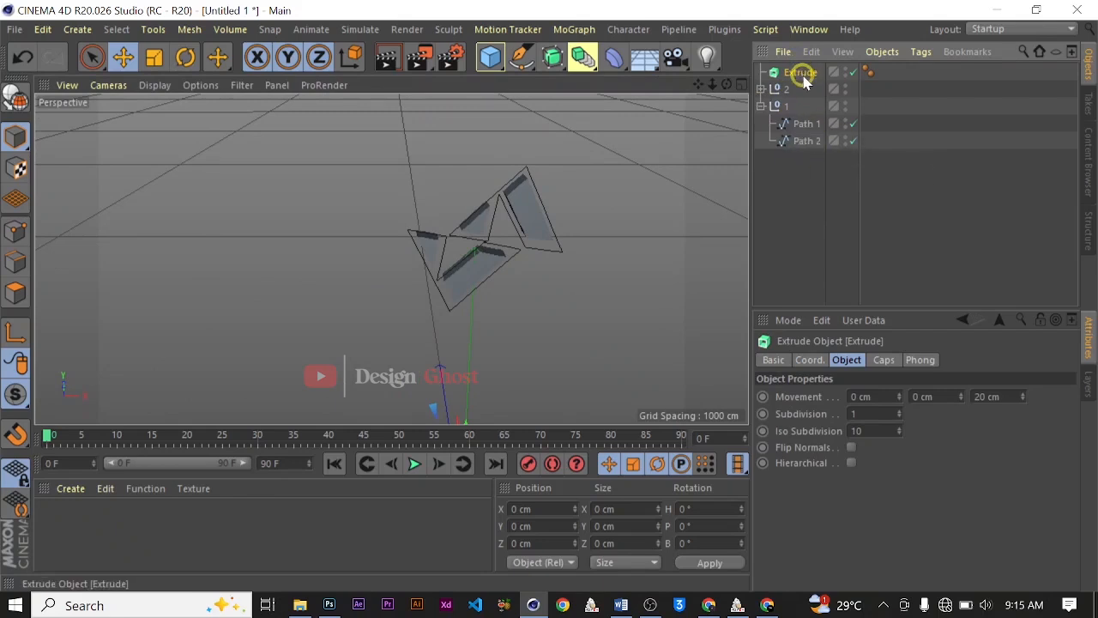
pyautogui.keyDown('ctrl'); pyautogui.moveTo(805, 82); pyautogui.dragTo(805, 86); pyautogui.keyUp('ctrl')
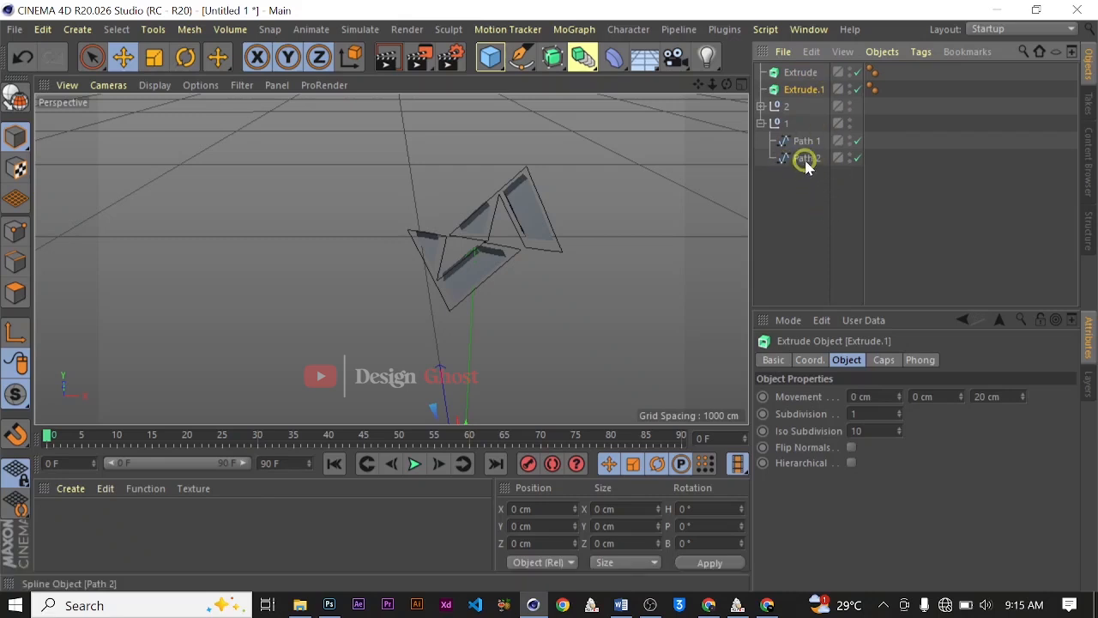
pyautogui.moveTo(809, 75); pyautogui.dragTo(807, 73)
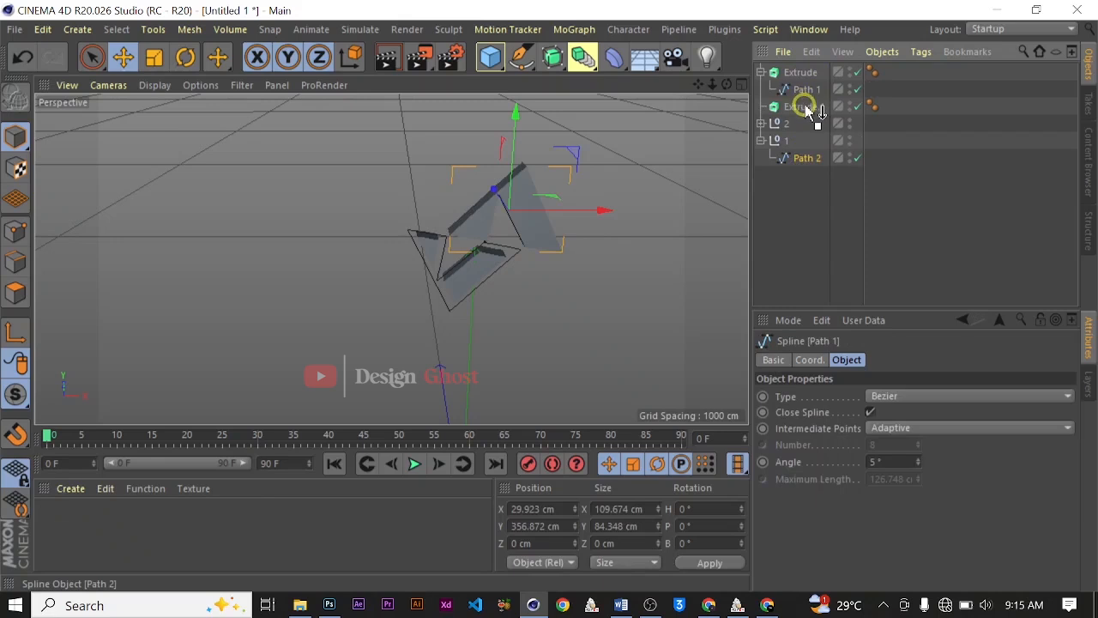
pyautogui.moveTo(811, 112); pyautogui.dragTo(809, 109)
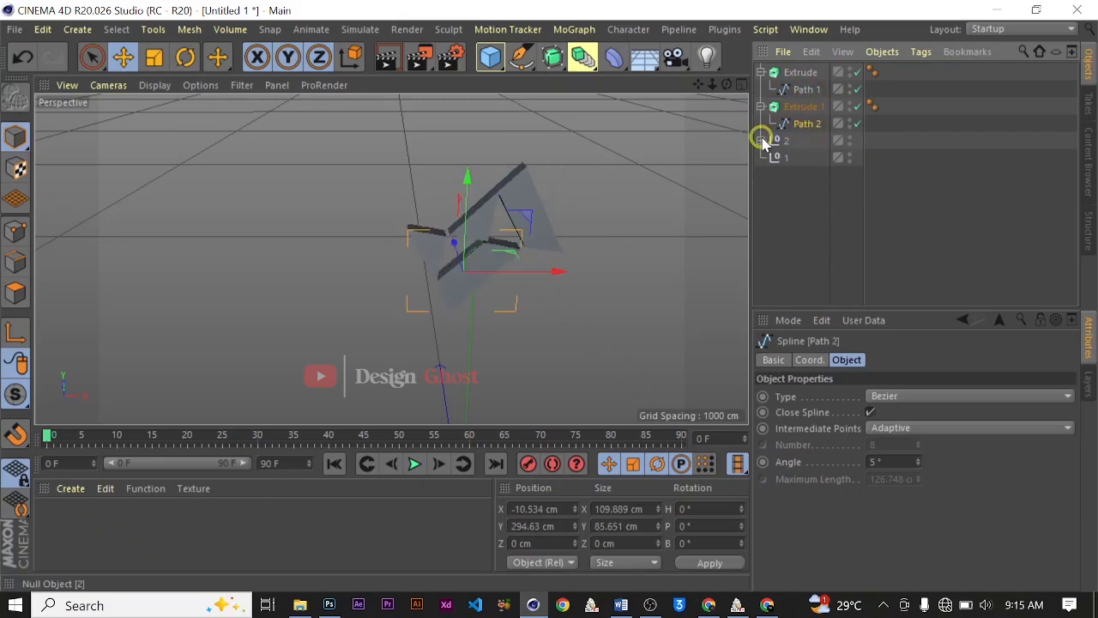
# - Delete the emptied null 1 and collapse the two Extrude objects that hold its paths
pyautogui.click(783, 158)
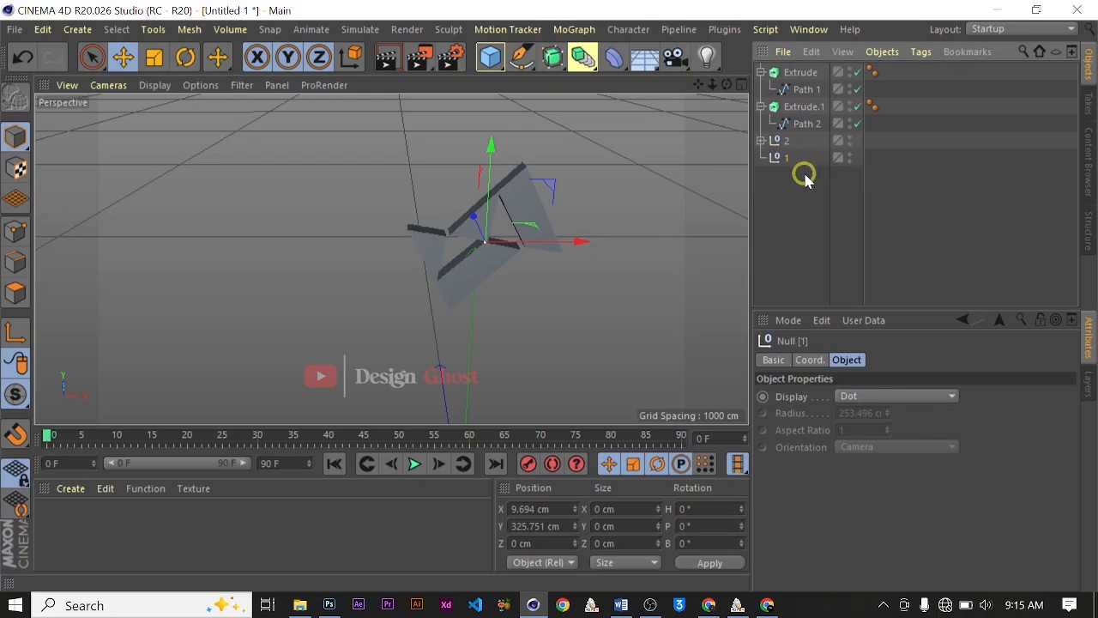
pyautogui.press('BackSpace')
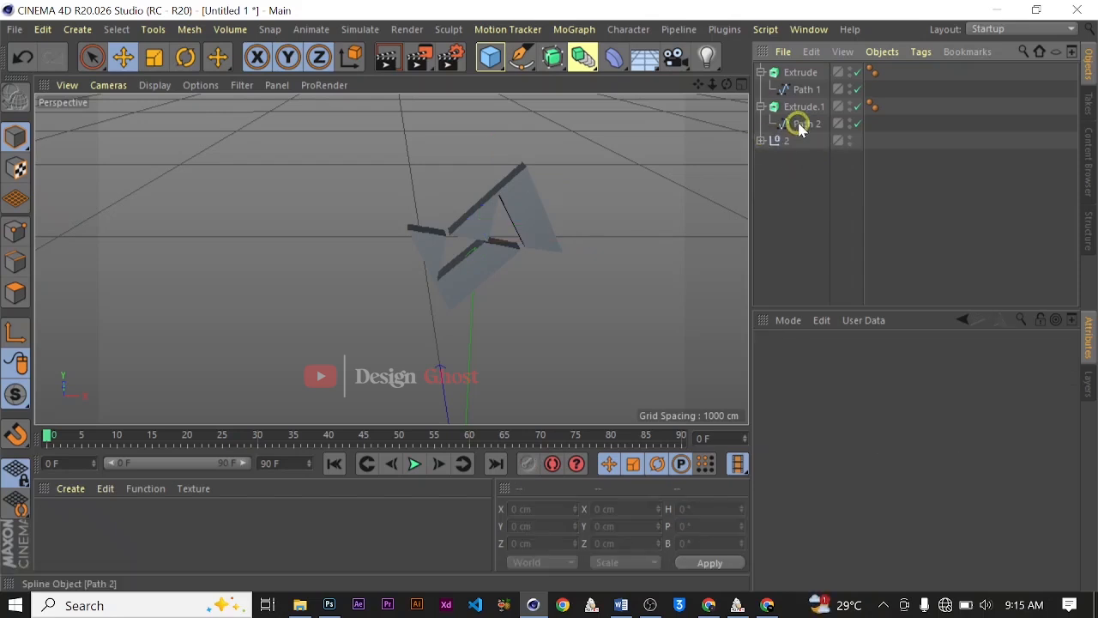
pyautogui.click(762, 106)
pyautogui.click(762, 72)
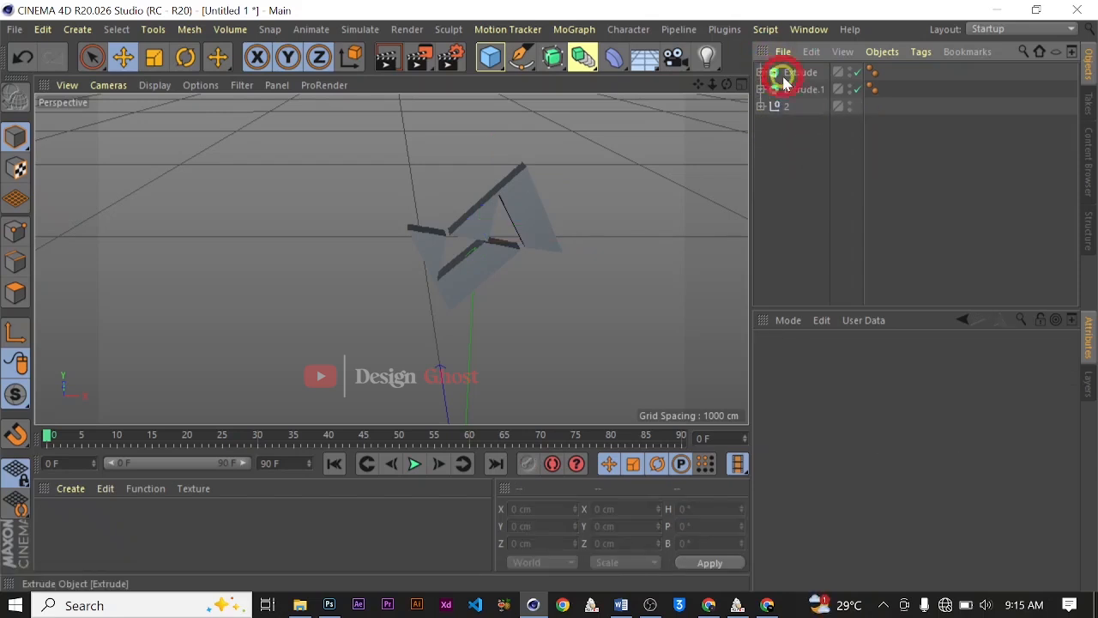
# - Group Extrude and Extrude.1 into a new null and name it 1
pyautogui.click(800, 75)
pyautogui.keyDown('shift'); pyautogui.click(807, 91); pyautogui.keyUp('shift')
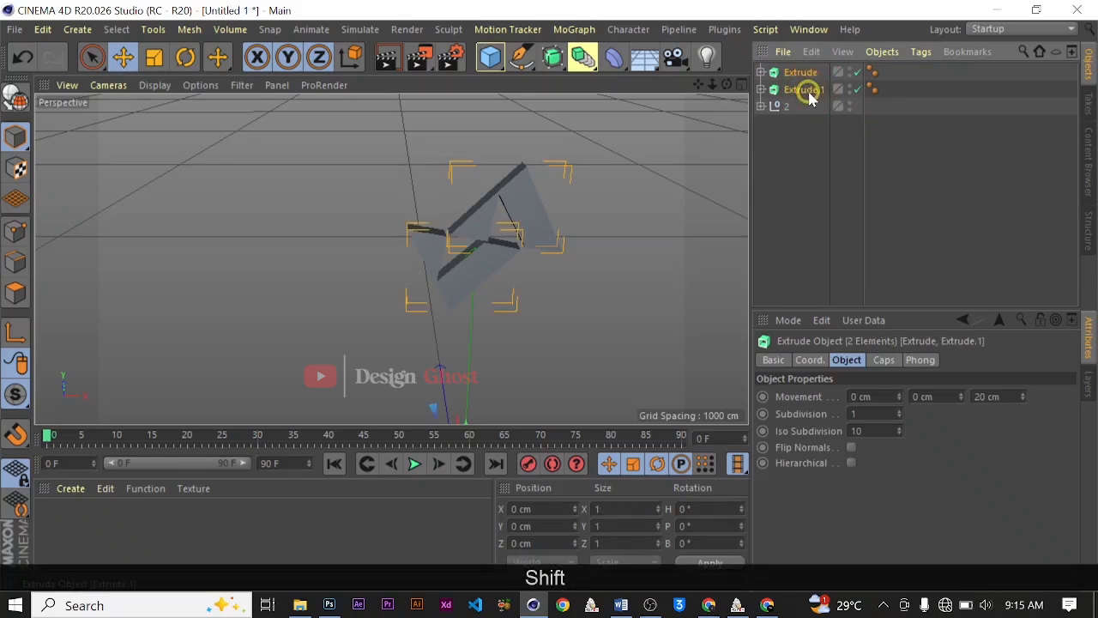
pyautogui.hotkey('alt', 'g')
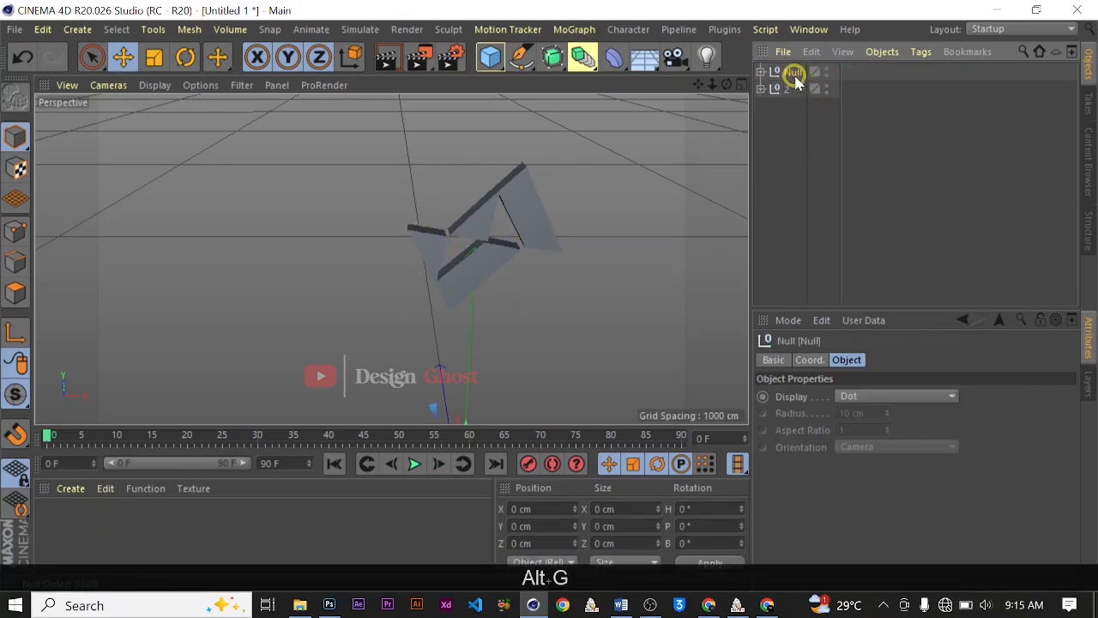
pyautogui.doubleClick(795, 74)
pyautogui.write('1')
pyautogui.press('Return')
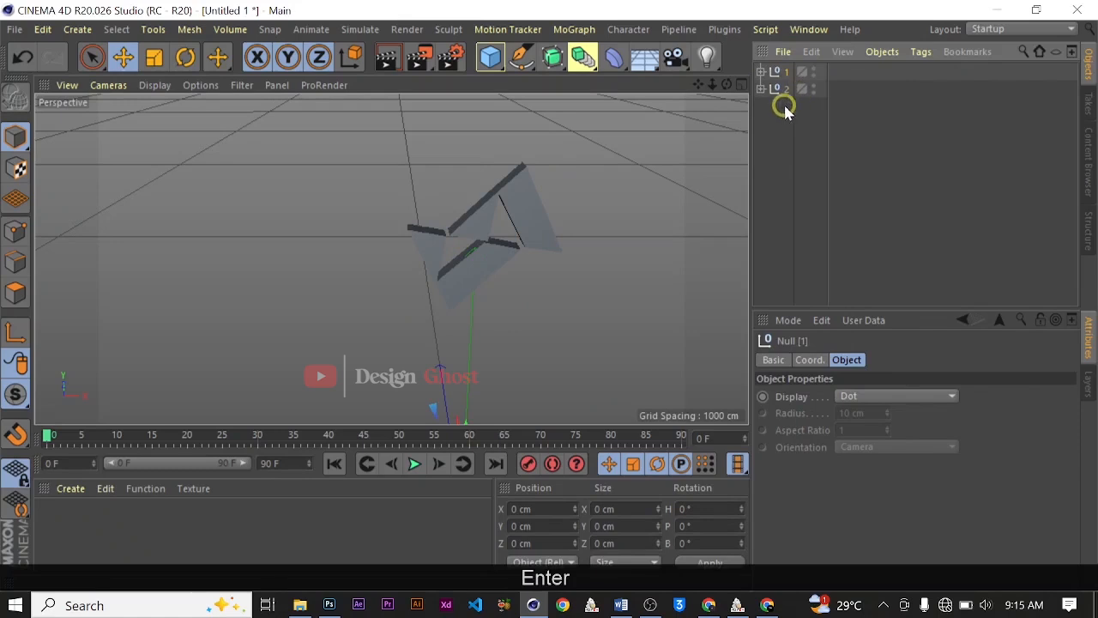
# - Move only the axis of null 1 up along Y to about 323 cm, at the logo's centre
pyautogui.scroll(2, 599, 215)
pyautogui.scroll(-5, 599, 216)
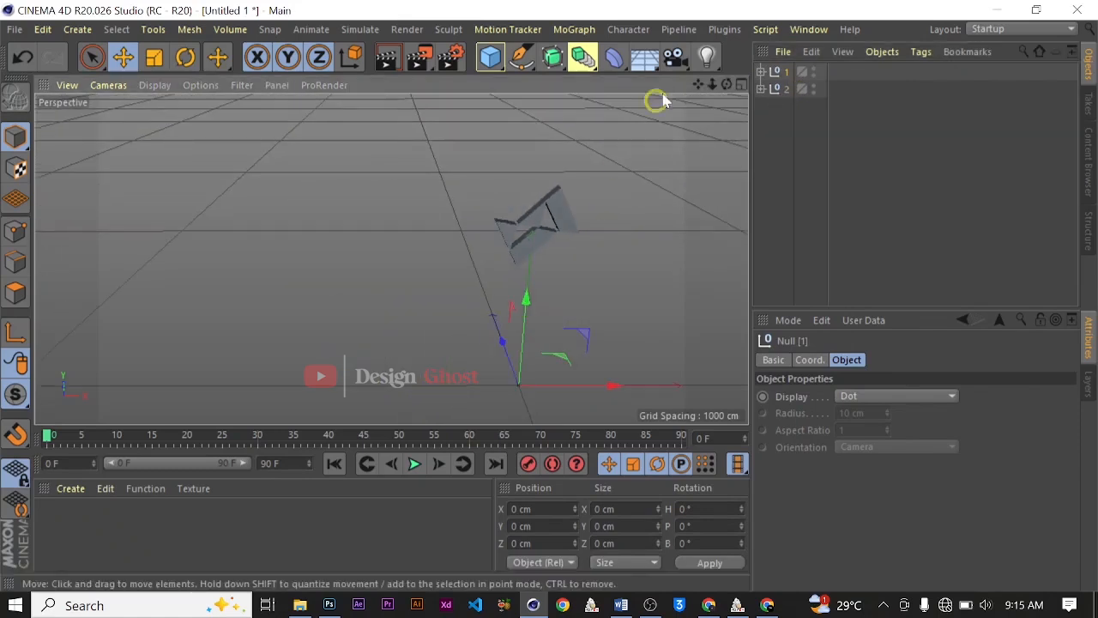
pyautogui.moveTo(705, 89); pyautogui.dragTo(549, 294)
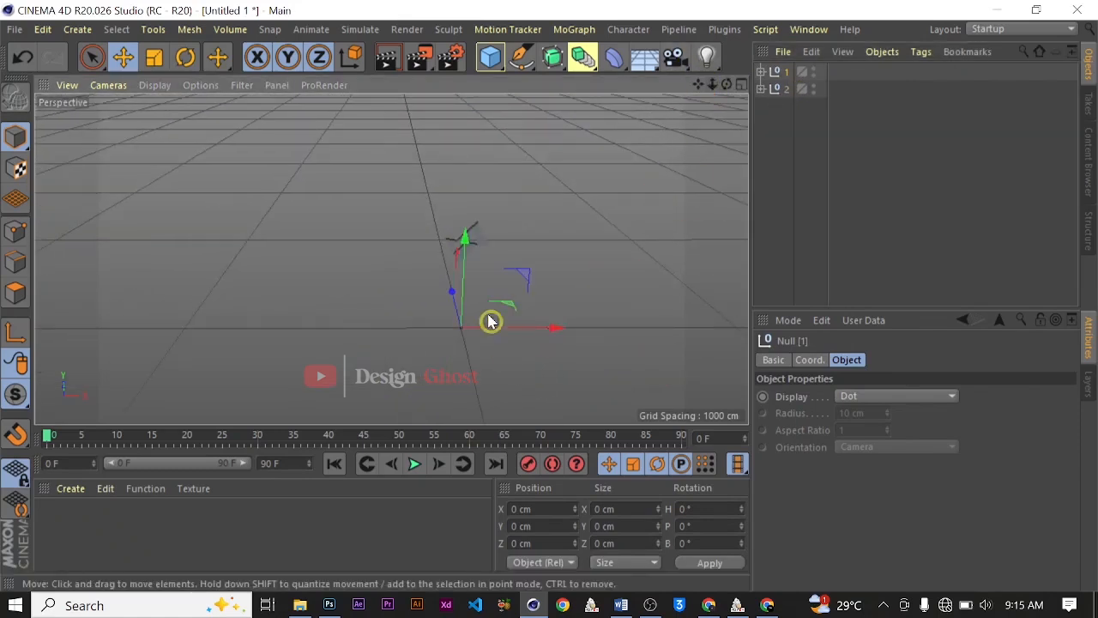
pyautogui.scroll(3, 509, 254)
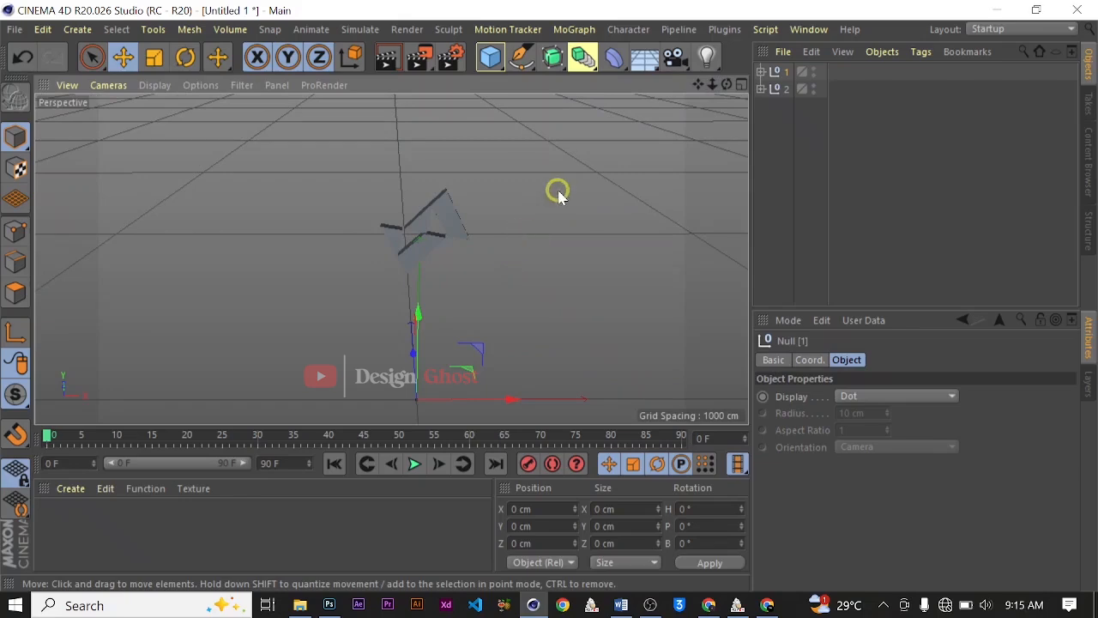
pyautogui.keyDown('alt'); pyautogui.moveTo(478, 313); pyautogui.dragTo(471, 292); pyautogui.keyUp('alt')
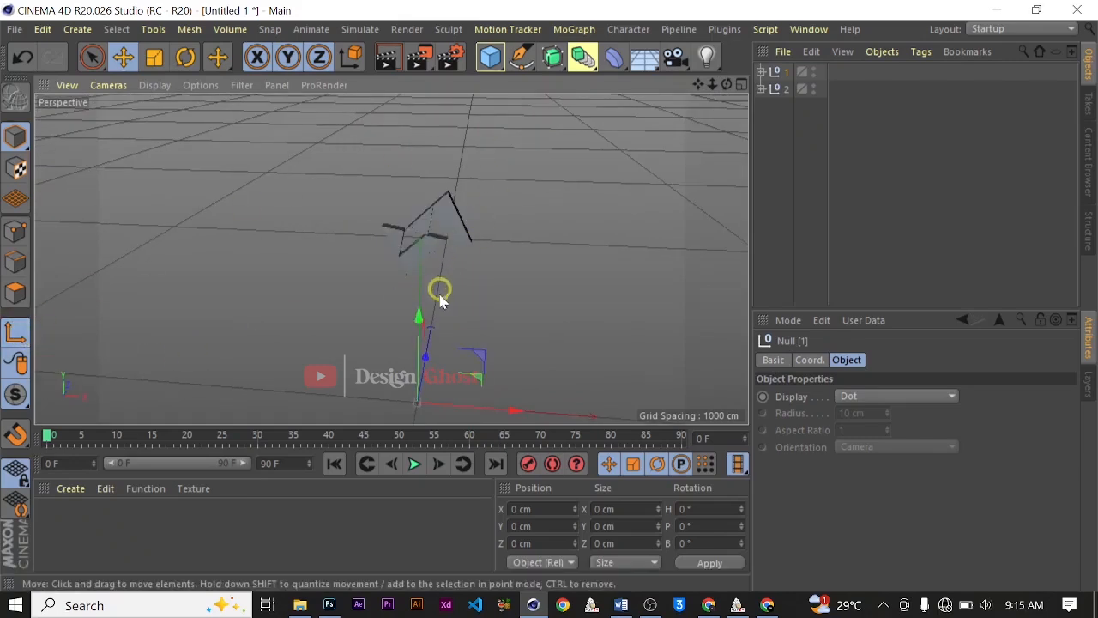
pyautogui.moveTo(418, 317); pyautogui.dragTo(446, 150)
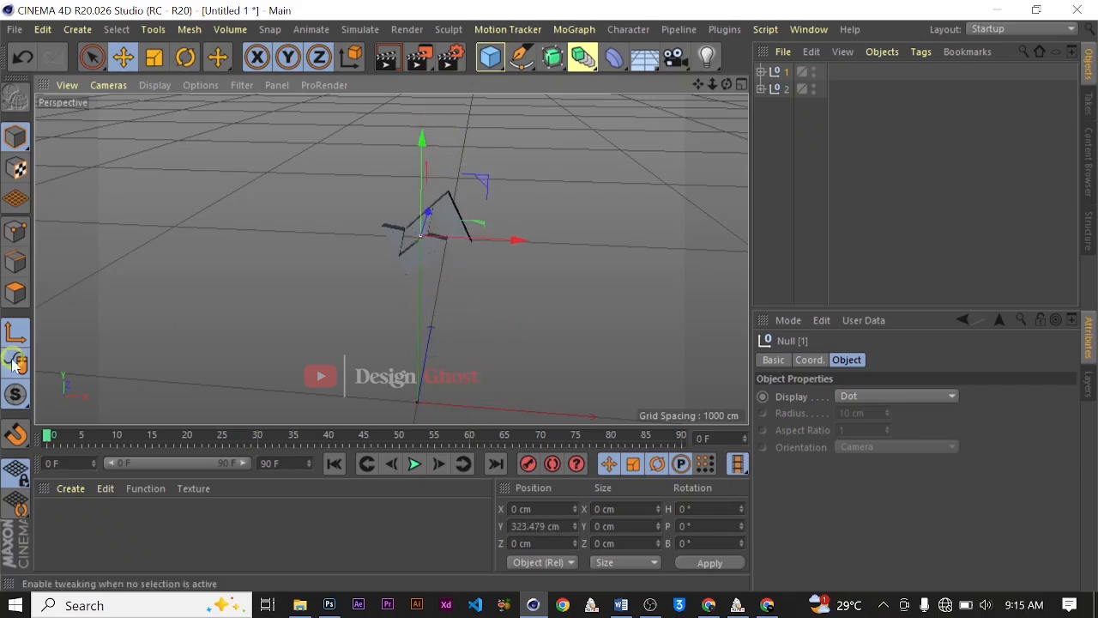
pyautogui.click(15, 332)
# - Move only the axis of null 2 up along Y to about 328 cm, at the centre of the extruded insets
pyautogui.keyDown('alt'); pyautogui.moveTo(566, 284); pyautogui.dragTo(515, 261); pyautogui.keyUp('alt')
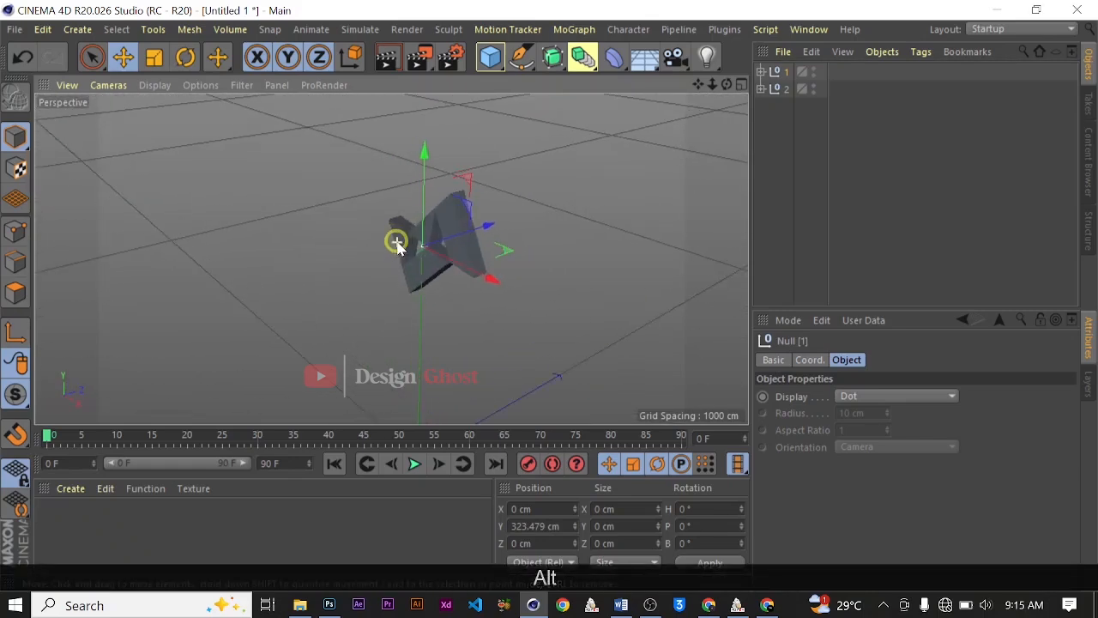
pyautogui.keyDown('alt'); pyautogui.moveTo(398, 242); pyautogui.dragTo(719, 84, button='right'); pyautogui.keyUp('alt')
pyautogui.click(777, 90)
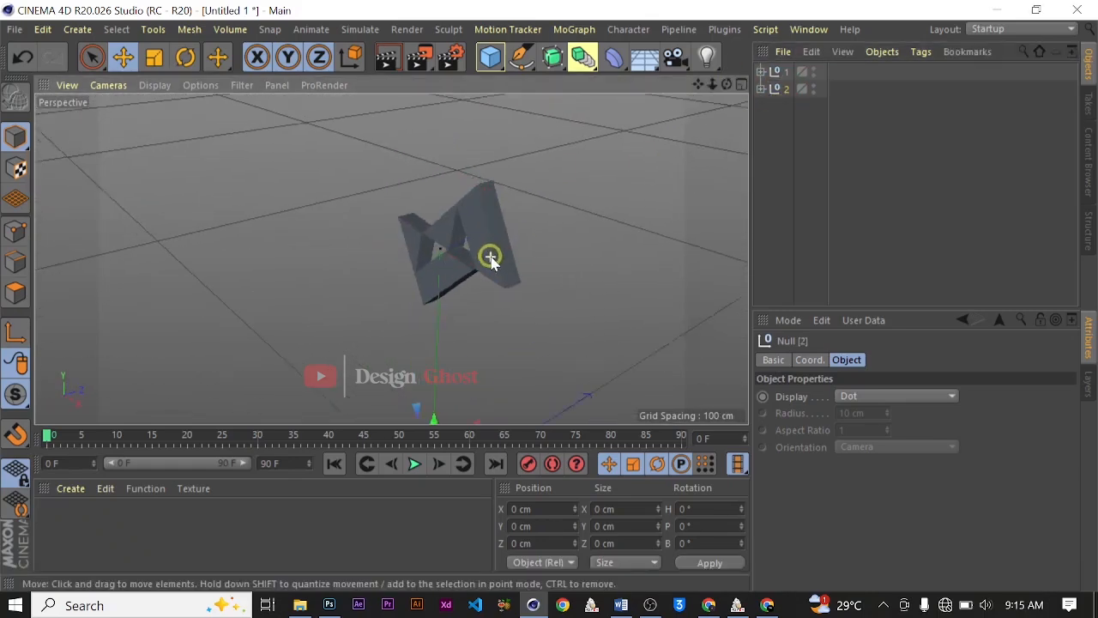
pyautogui.keyDown('alt'); pyautogui.moveTo(490, 255); pyautogui.dragTo(541, 352, button='right'); pyautogui.keyUp('alt')
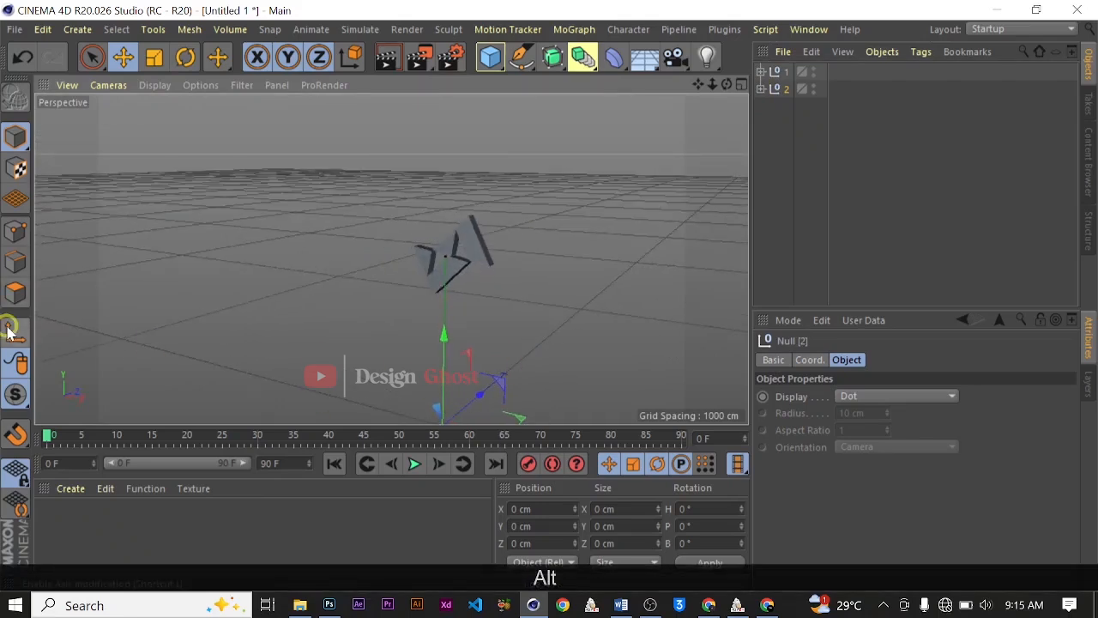
pyautogui.moveTo(441, 336); pyautogui.dragTo(463, 168)
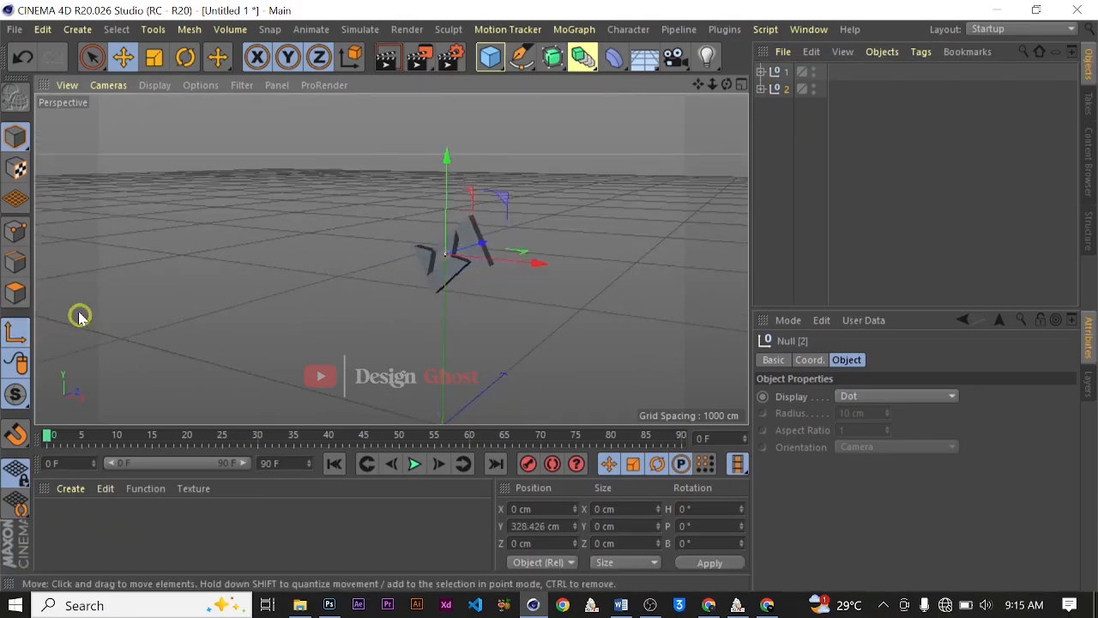
pyautogui.click(17, 335)
pyautogui.keyDown('alt'); pyautogui.moveTo(590, 280); pyautogui.dragTo(463, 304); pyautogui.keyUp('alt')
pyautogui.keyDown('alt'); pyautogui.moveTo(620, 257); pyautogui.dragTo(625, 262, button='right'); pyautogui.keyUp('alt')
pyautogui.keyDown('alt'); pyautogui.moveTo(624, 260); pyautogui.dragTo(398, 246); pyautogui.keyUp('alt')
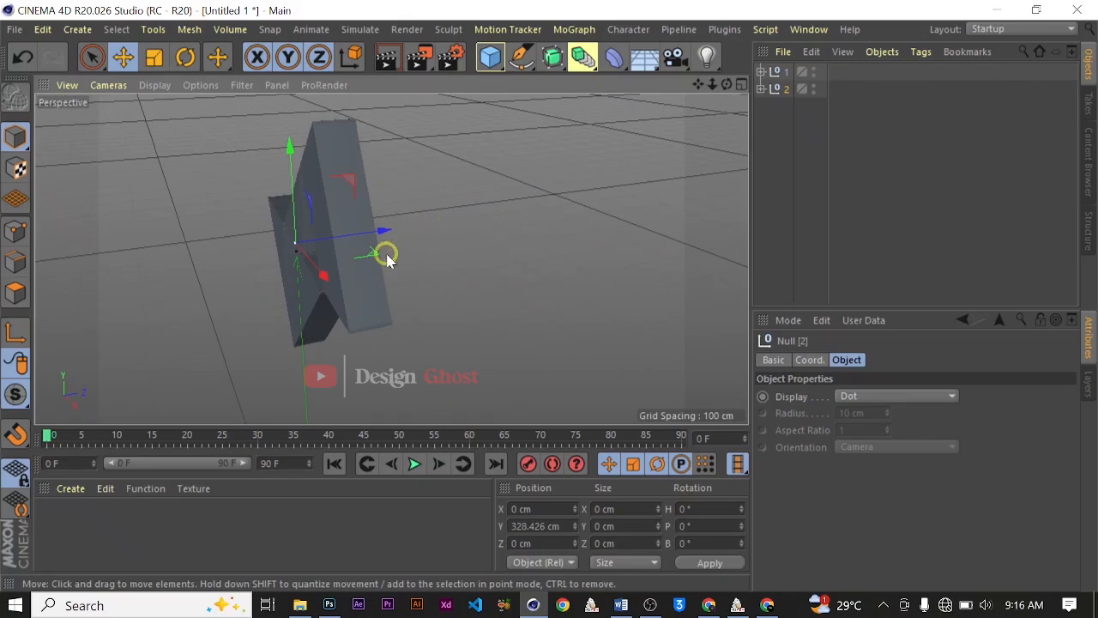
# - Examine the extruded logo and the axis of null 1 from several angles
pyautogui.keyDown('alt'); pyautogui.moveTo(306, 262); pyautogui.dragTo(457, 243); pyautogui.keyUp('alt')
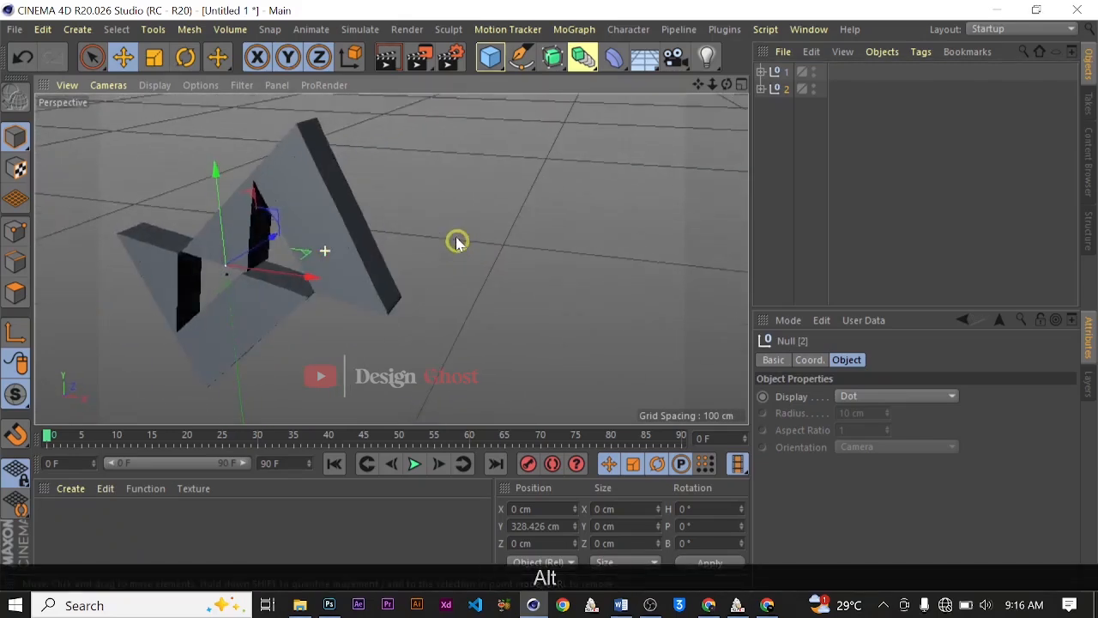
pyautogui.scroll(-4, 448, 253)
pyautogui.moveTo(698, 84); pyautogui.dragTo(628, 290)
pyautogui.keyDown('alt'); pyautogui.moveTo(434, 240); pyautogui.dragTo(519, 195); pyautogui.keyUp('alt')
pyautogui.moveTo(581, 246)
pyautogui.keyDown('alt'); pyautogui.mouseDown()
pyautogui.moveTo(559, 250)
pyautogui.moveTo(602, 239)
pyautogui.mouseUp(); pyautogui.keyUp('alt')
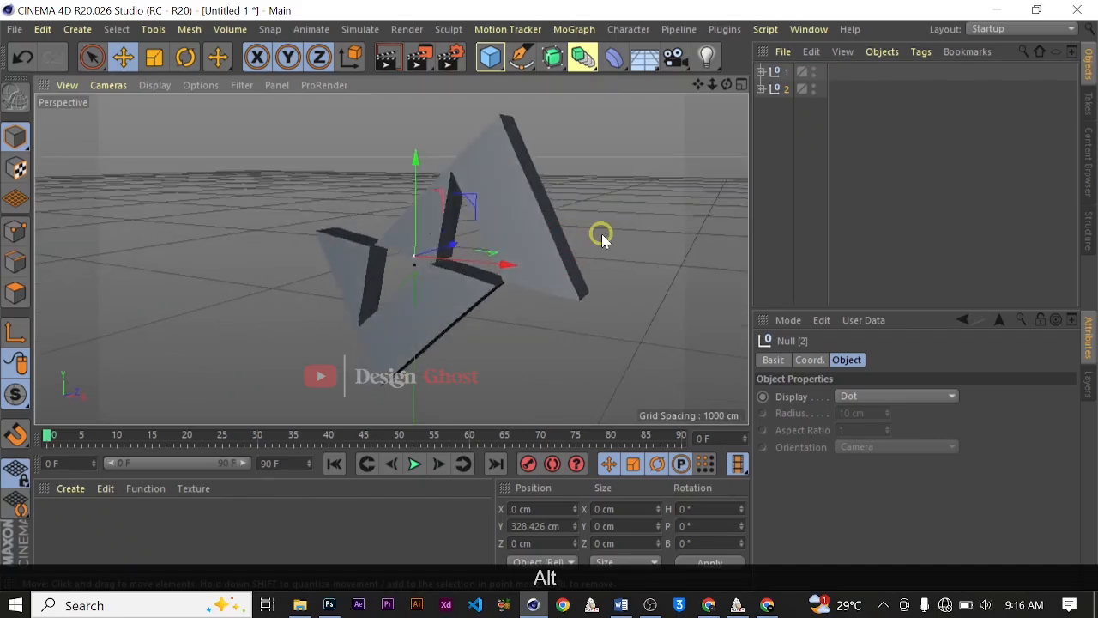
pyautogui.click(777, 74)
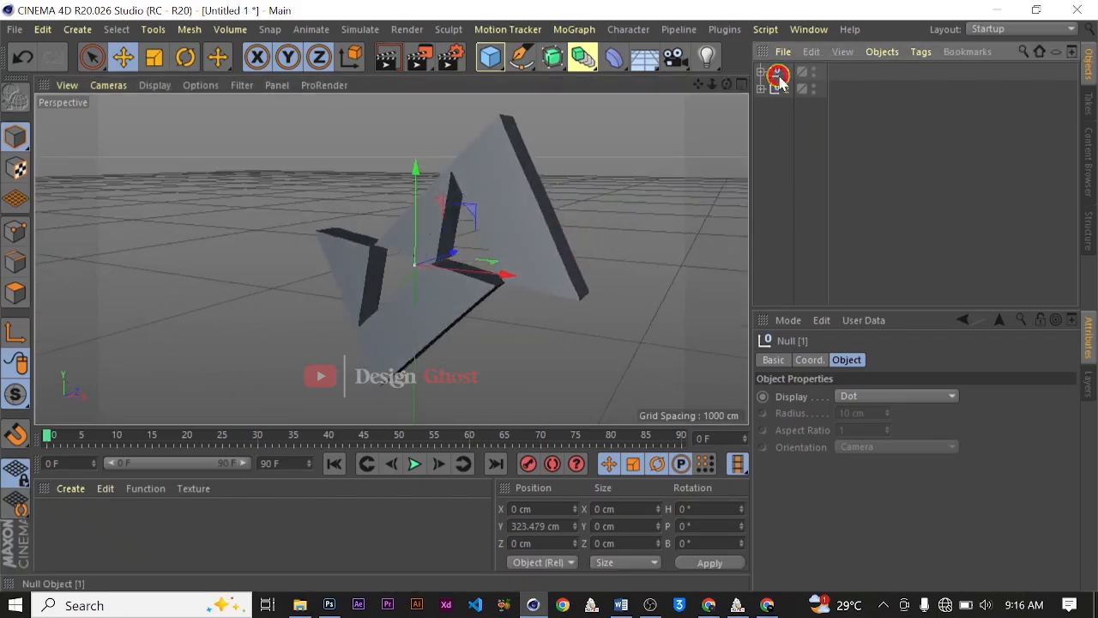
pyautogui.scroll(3, 450, 263)
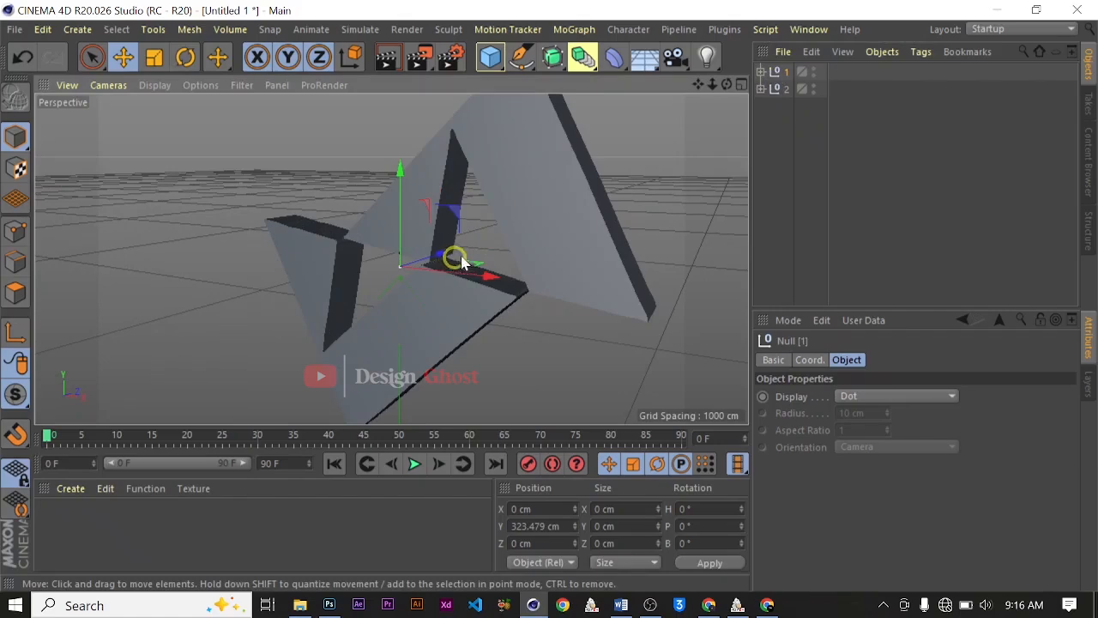
pyautogui.keyDown('alt'); pyautogui.moveTo(462, 263); pyautogui.dragTo(473, 238); pyautogui.keyUp('alt')
pyautogui.keyDown('ctrl'); pyautogui.click(473, 239); pyautogui.keyUp('ctrl')
pyautogui.hotkey('ctrl', 'z')
pyautogui.hotkey('ctrl', 'z')
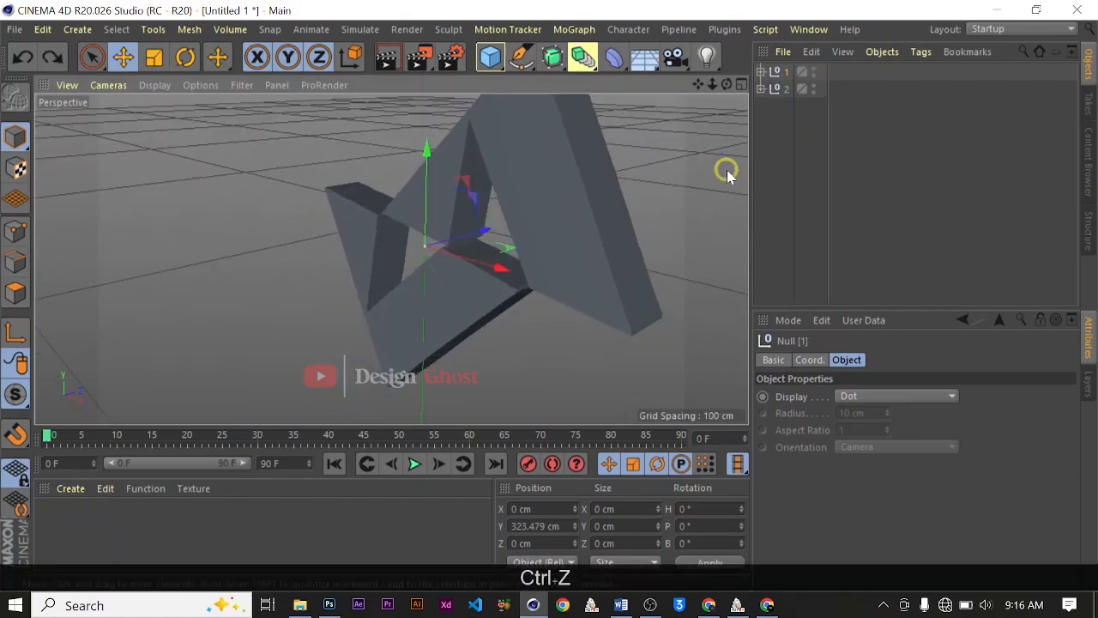
# - Move null 2 along Z to about -6.9 cm so the insets are offset from the logo body
pyautogui.click(778, 89)
pyautogui.moveTo(483, 232); pyautogui.dragTo(613, 281)
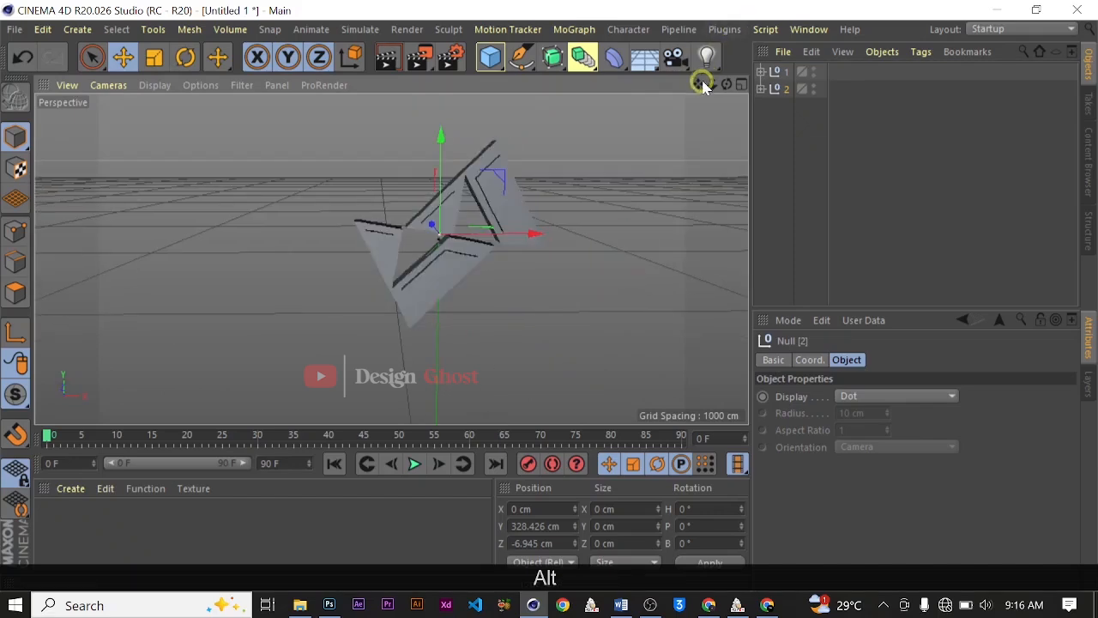
pyautogui.keyDown('alt'); pyautogui.moveTo(702, 84); pyautogui.dragTo(358, 184); pyautogui.keyUp('alt')
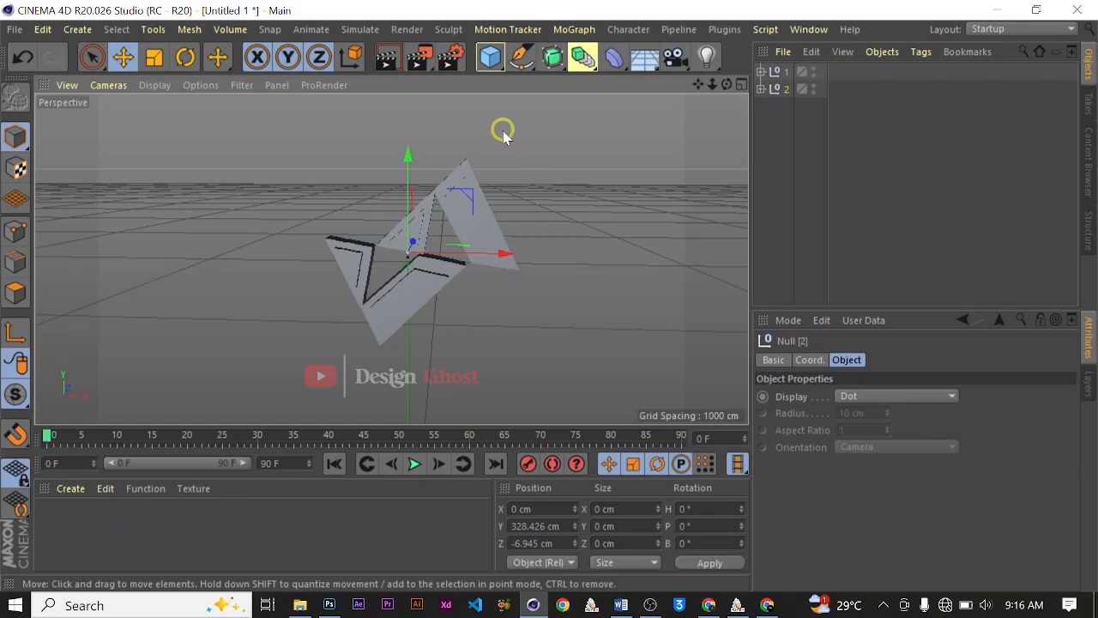
# - Add a Sphere primitive and raise it along Y to about 482 cm, above the logo
pyautogui.click(502, 68)
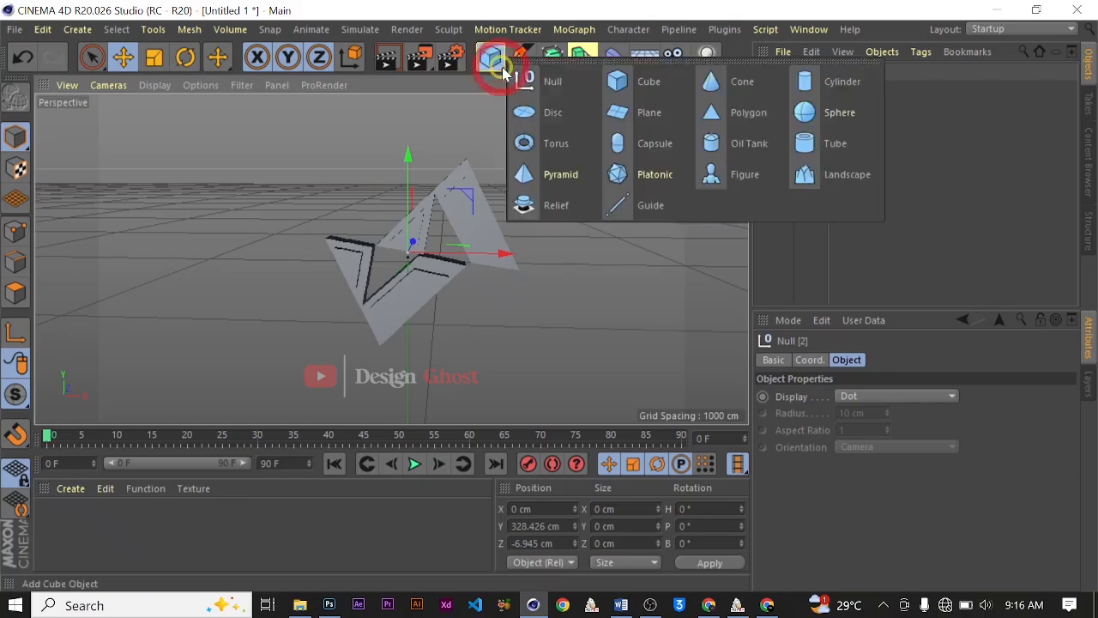
pyautogui.click(828, 113)
pyautogui.scroll(-2, 456, 343)
pyautogui.scroll(-2, 463, 347)
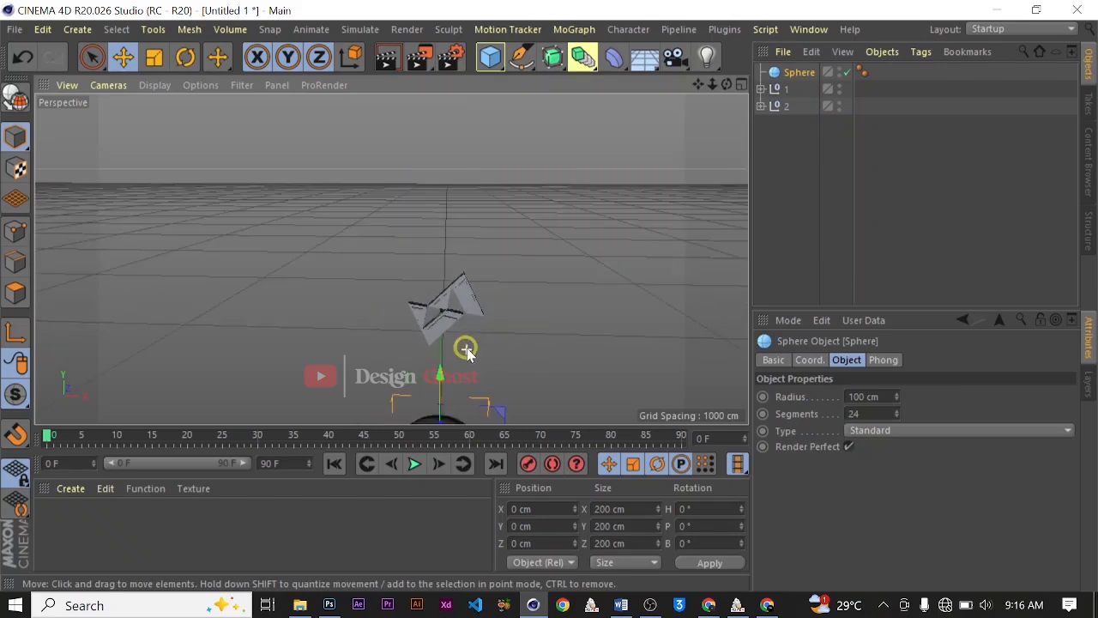
pyautogui.moveTo(433, 378); pyautogui.dragTo(455, 135)
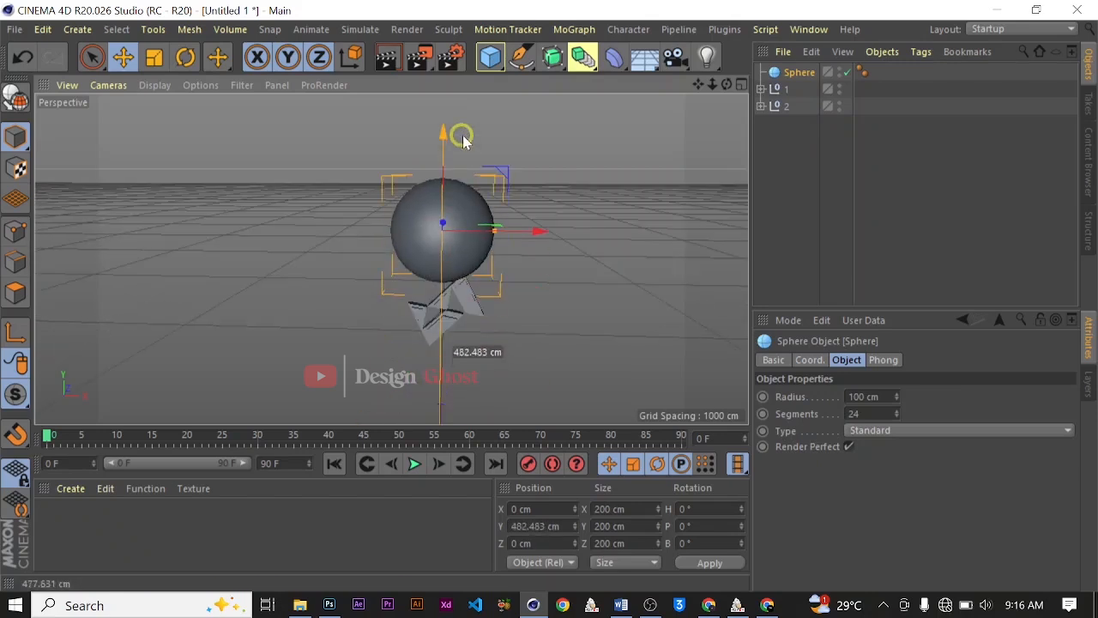
# - Scale the sphere down uniformly to about 30 cm in diameter
pyautogui.press('t')
pyautogui.moveTo(569, 204); pyautogui.dragTo(155, 293)
pyautogui.moveTo(594, 200); pyautogui.dragTo(408, 278)
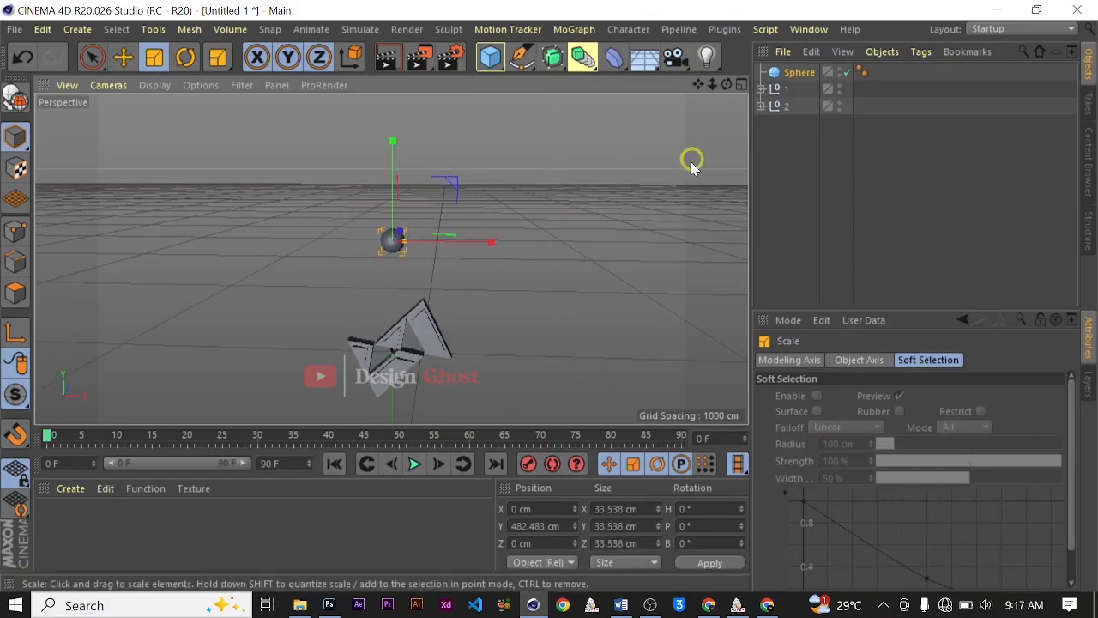
pyautogui.moveTo(693, 166); pyautogui.dragTo(635, 192)
# - Move the sphere close to the logo, to about X -32 cm, Y 395 cm and Z 9 cm
pyautogui.press('e')
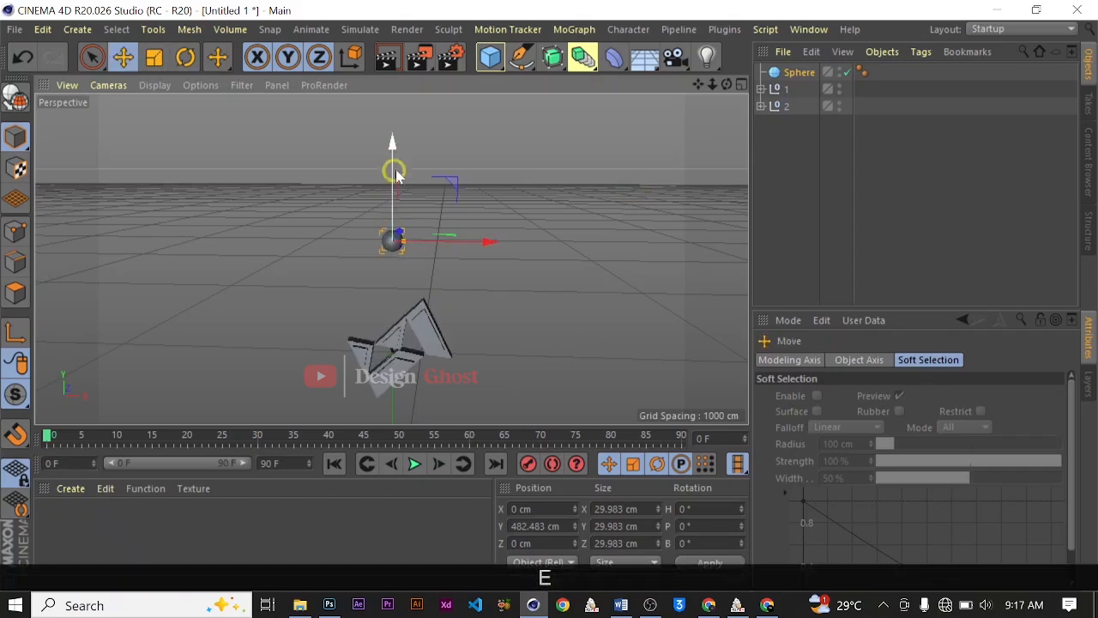
pyautogui.moveTo(392, 146); pyautogui.dragTo(383, 194)
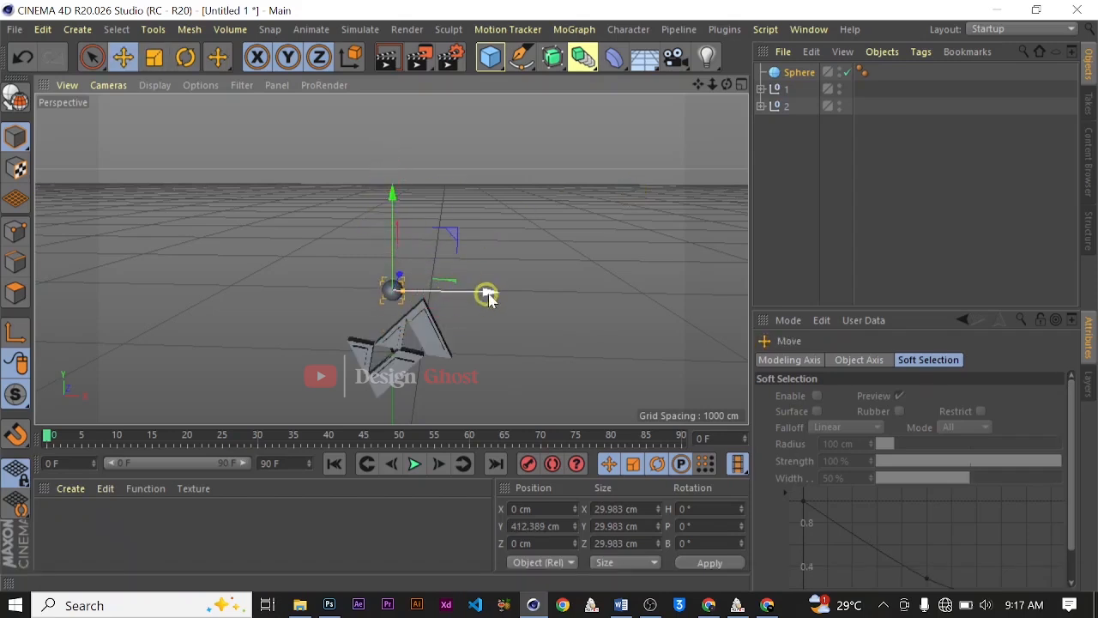
pyautogui.moveTo(486, 295); pyautogui.dragTo(466, 299)
pyautogui.keyDown('alt'); pyautogui.moveTo(675, 263); pyautogui.dragTo(368, 204); pyautogui.keyUp('alt')
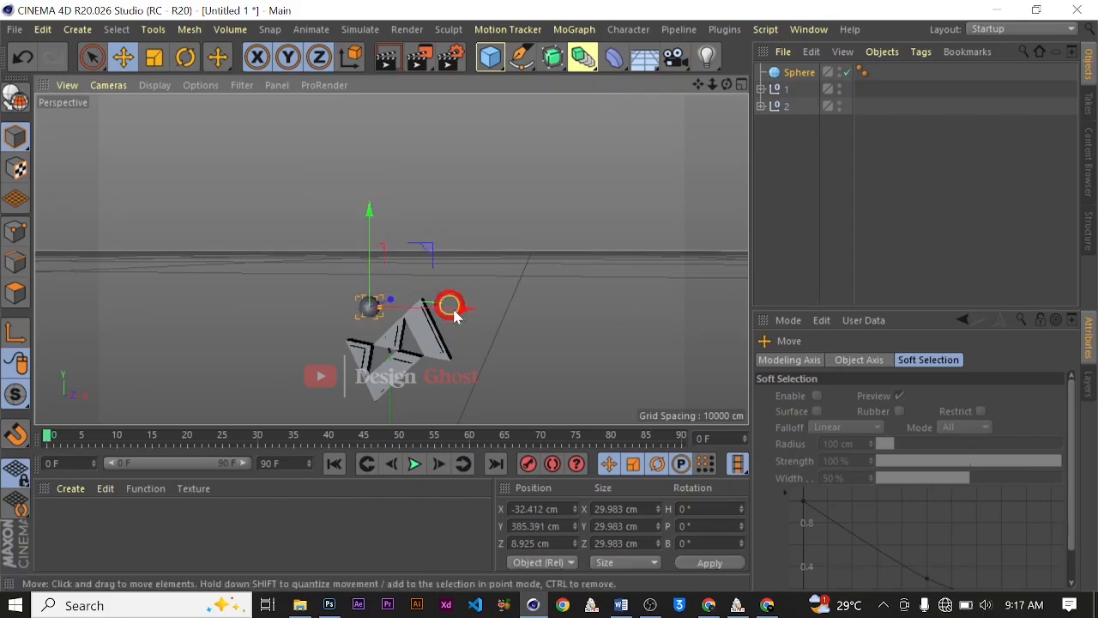
pyautogui.keyDown('alt'); pyautogui.moveTo(409, 290); pyautogui.dragTo(488, 254); pyautogui.keyUp('alt')
pyautogui.keyDown('alt'); pyautogui.click(379, 278); pyautogui.keyUp('alt')
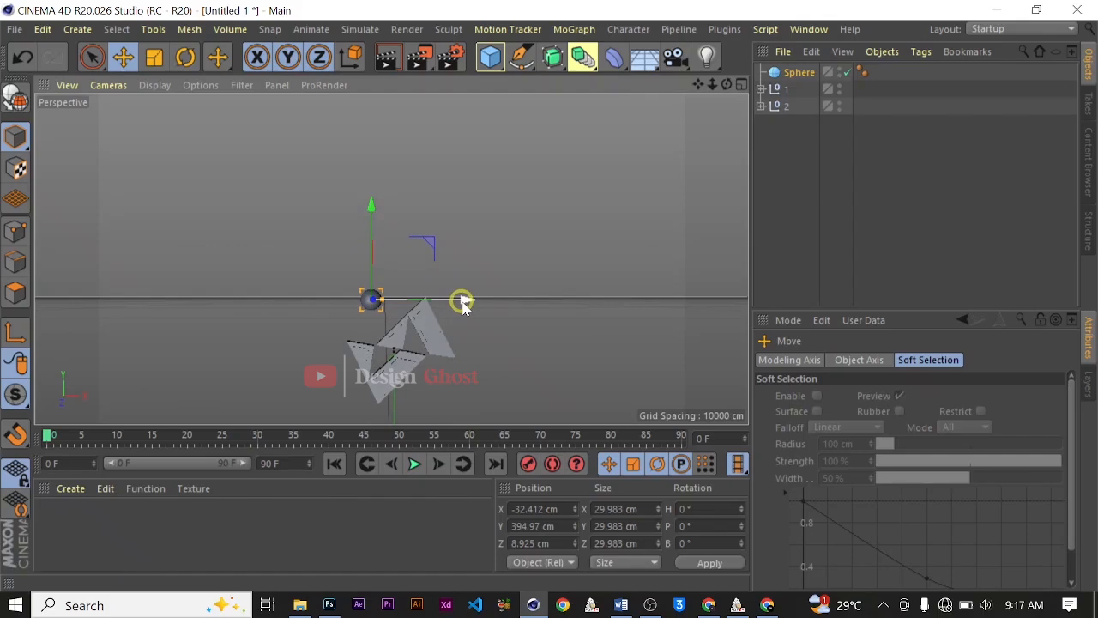
# - Scale the sphere down to about 23 cm in diameter and deselect it
pyautogui.press('t')
pyautogui.moveTo(473, 289); pyautogui.dragTo(504, 218)
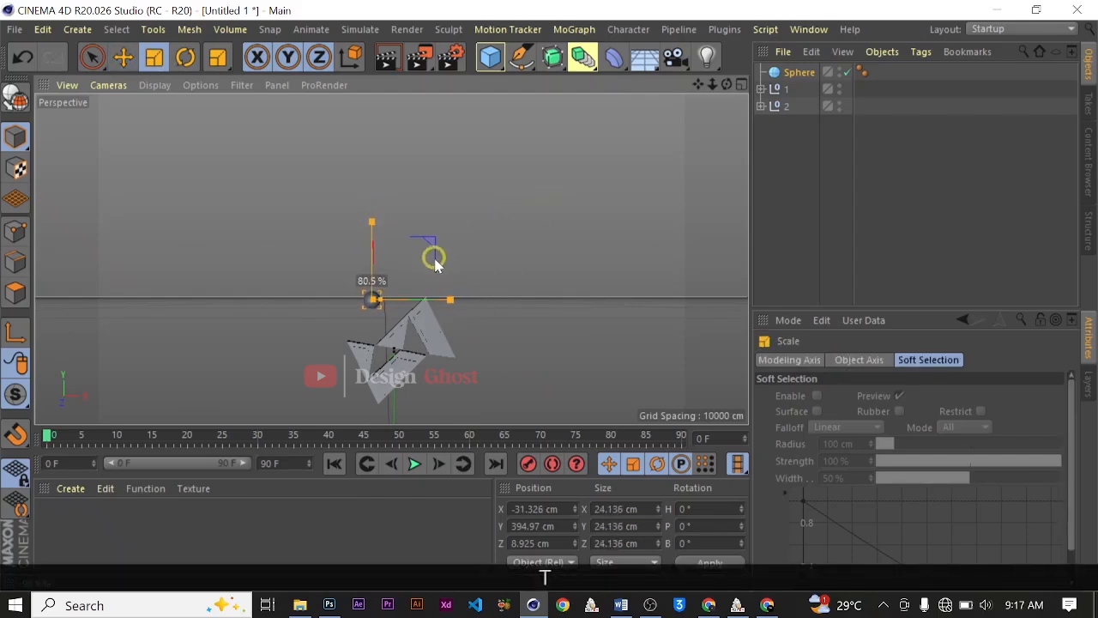
pyautogui.moveTo(427, 276); pyautogui.dragTo(428, 278)
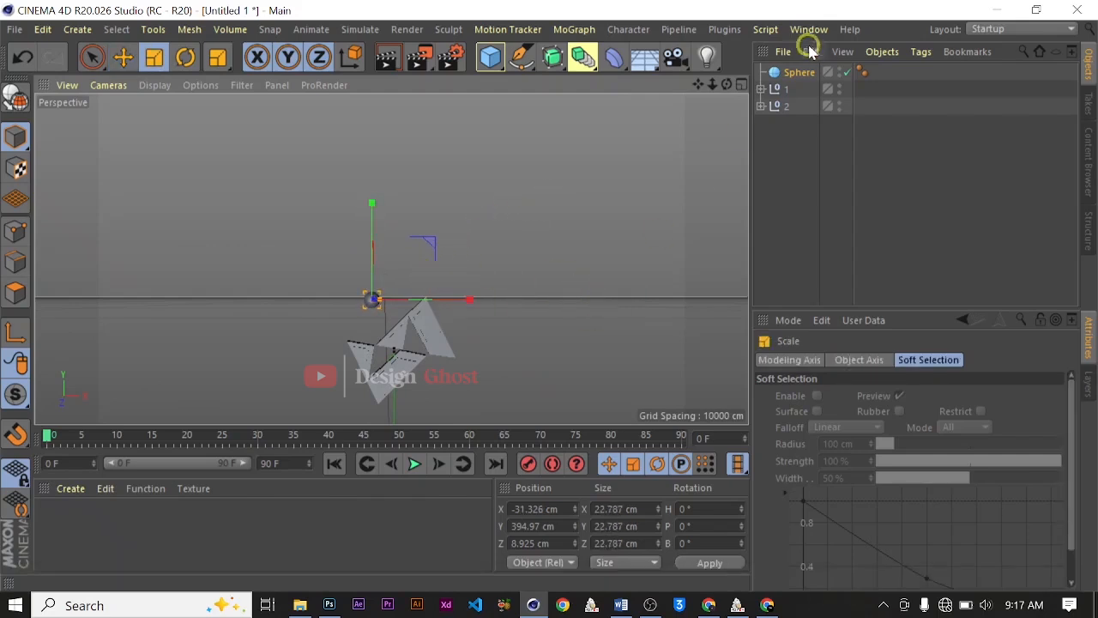
pyautogui.click(833, 163)
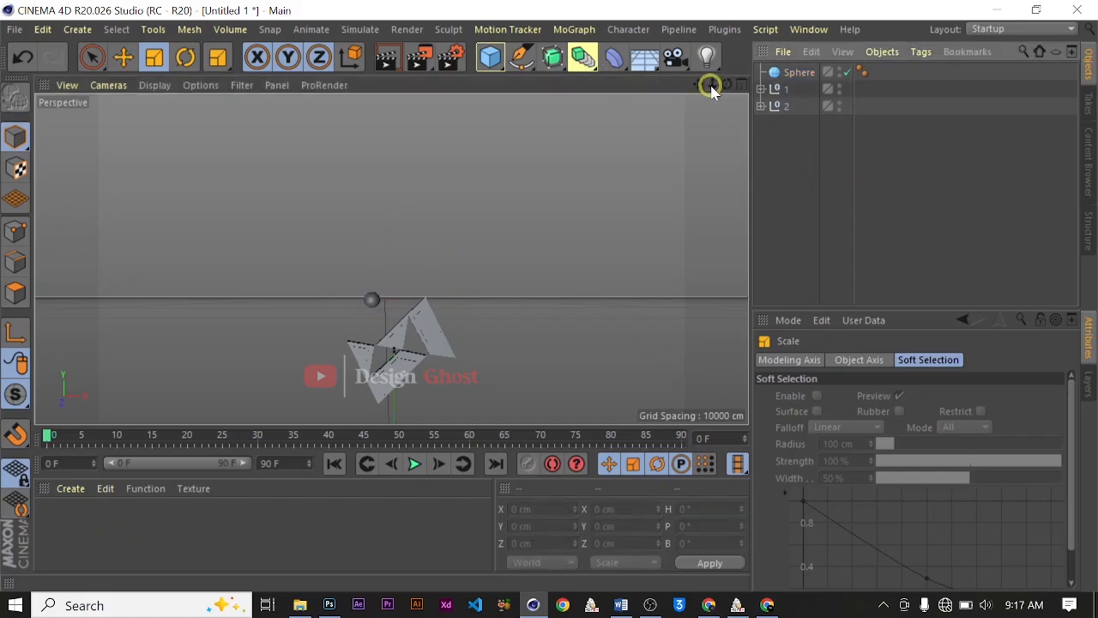
# - Examine the logo, its insets and the sphere together from several angles
pyautogui.keyDown('alt'); pyautogui.moveTo(549, 295); pyautogui.dragTo(568, 200, button='middle'); pyautogui.keyUp('alt')
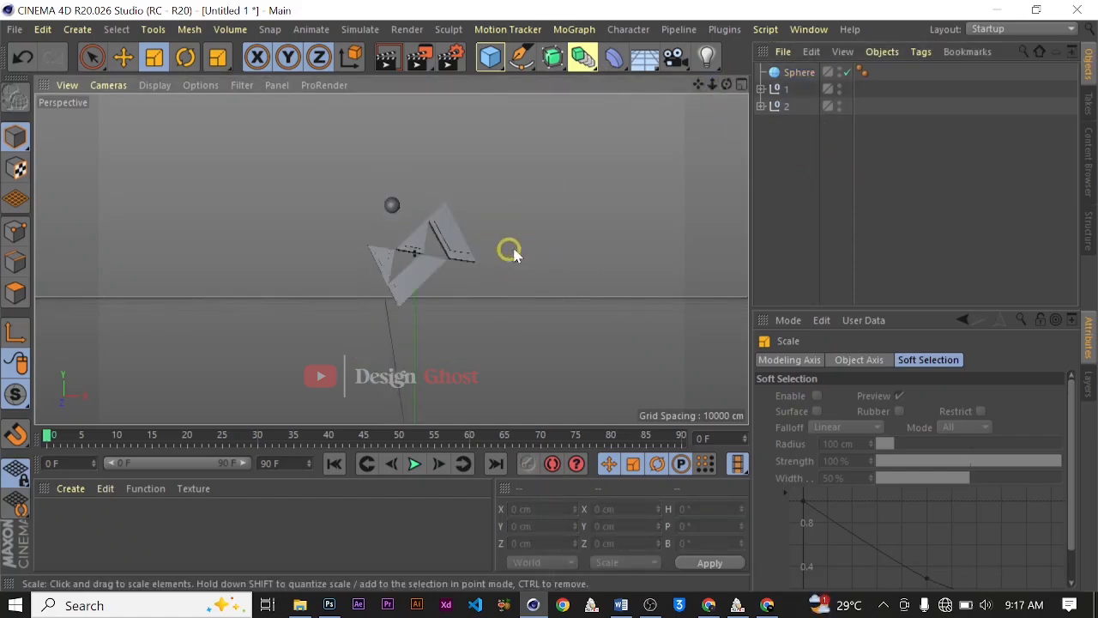
pyautogui.keyDown('alt'); pyautogui.moveTo(514, 251); pyautogui.dragTo(451, 277); pyautogui.keyUp('alt')
pyautogui.keyDown('alt'); pyautogui.moveTo(452, 277); pyautogui.dragTo(511, 285, button='right'); pyautogui.keyUp('alt')
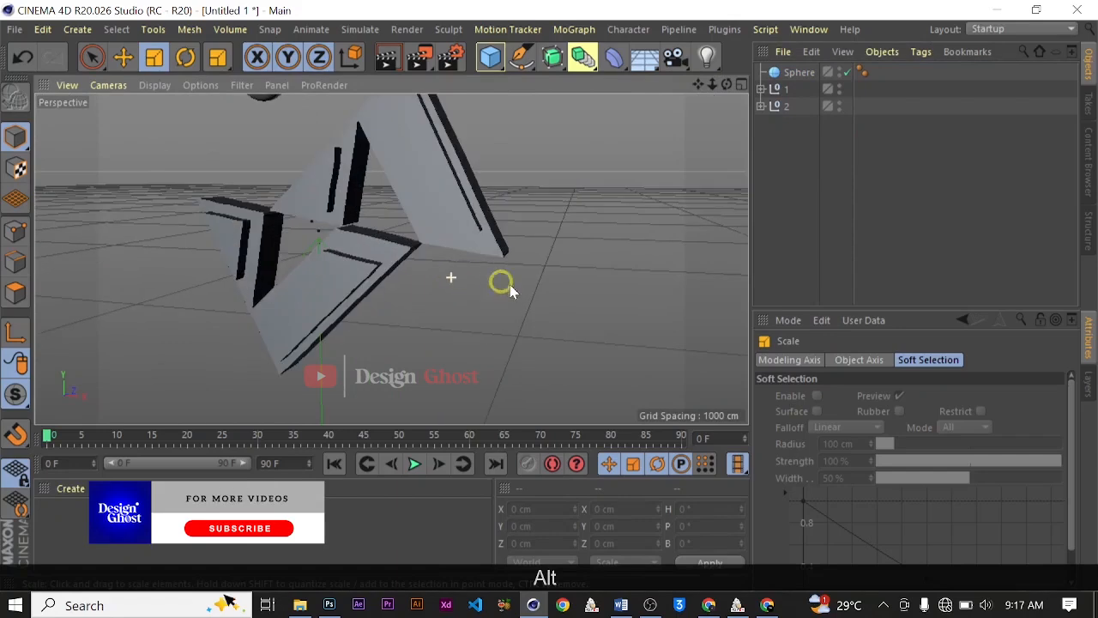
pyautogui.keyDown('alt'); pyautogui.moveTo(510, 291); pyautogui.dragTo(547, 297); pyautogui.keyUp('alt')
pyautogui.keyDown('alt'); pyautogui.moveTo(640, 295); pyautogui.dragTo(584, 240); pyautogui.keyUp('alt')
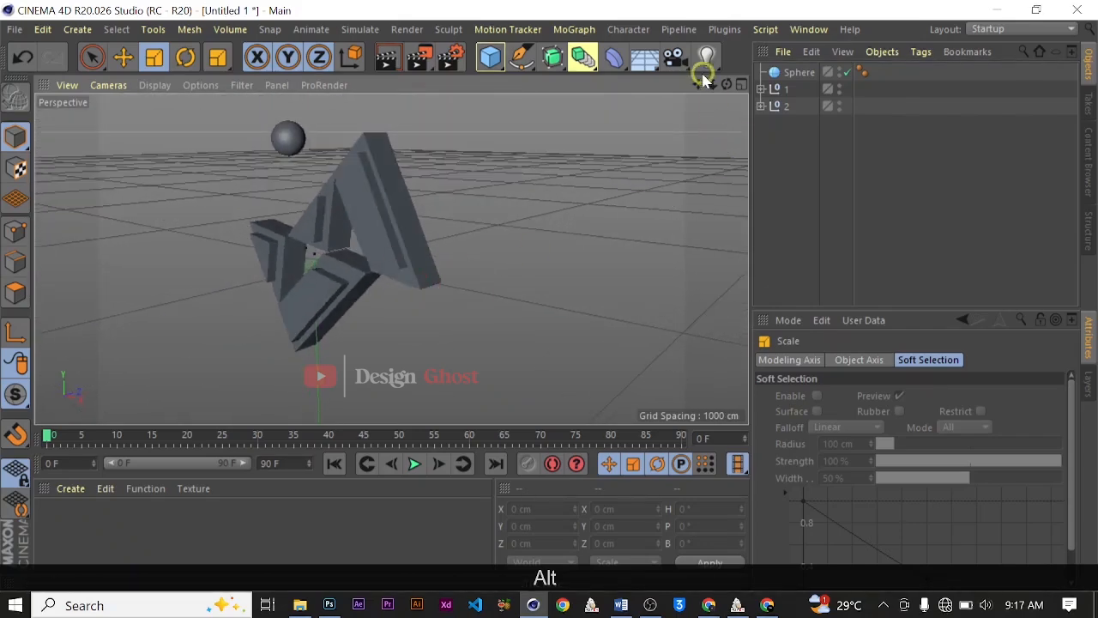
pyautogui.keyDown('alt'); pyautogui.moveTo(698, 89); pyautogui.dragTo(566, 231); pyautogui.keyUp('alt')
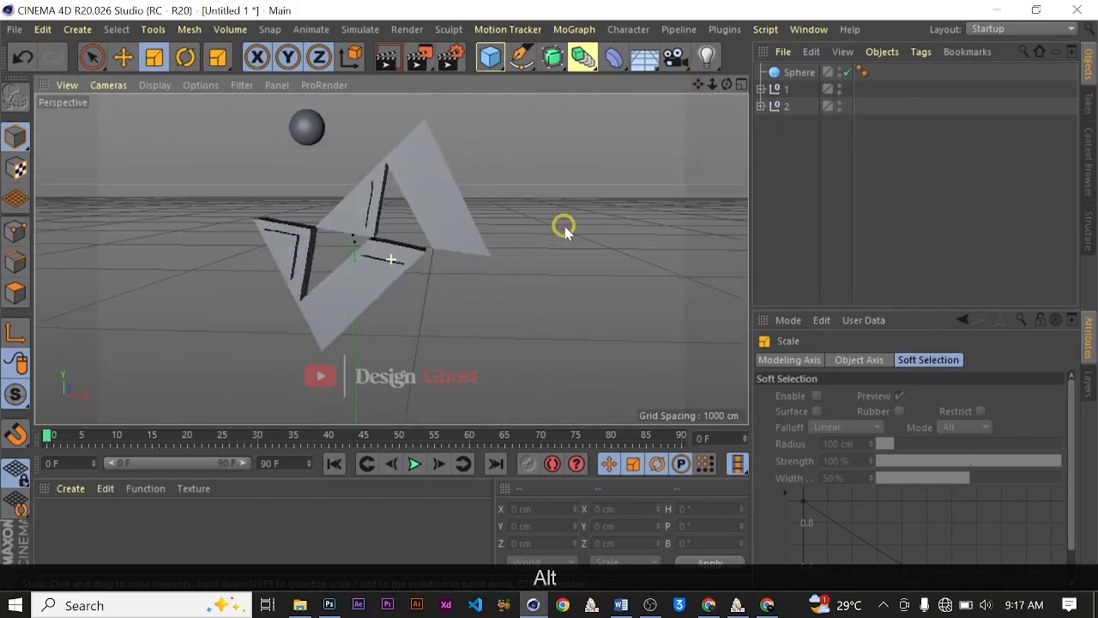
pyautogui.moveTo(695, 83); pyautogui.dragTo(301, 166)
# - Lower the sphere along Y to about 386 cm, nearer to the logo
pyautogui.click(344, 164)
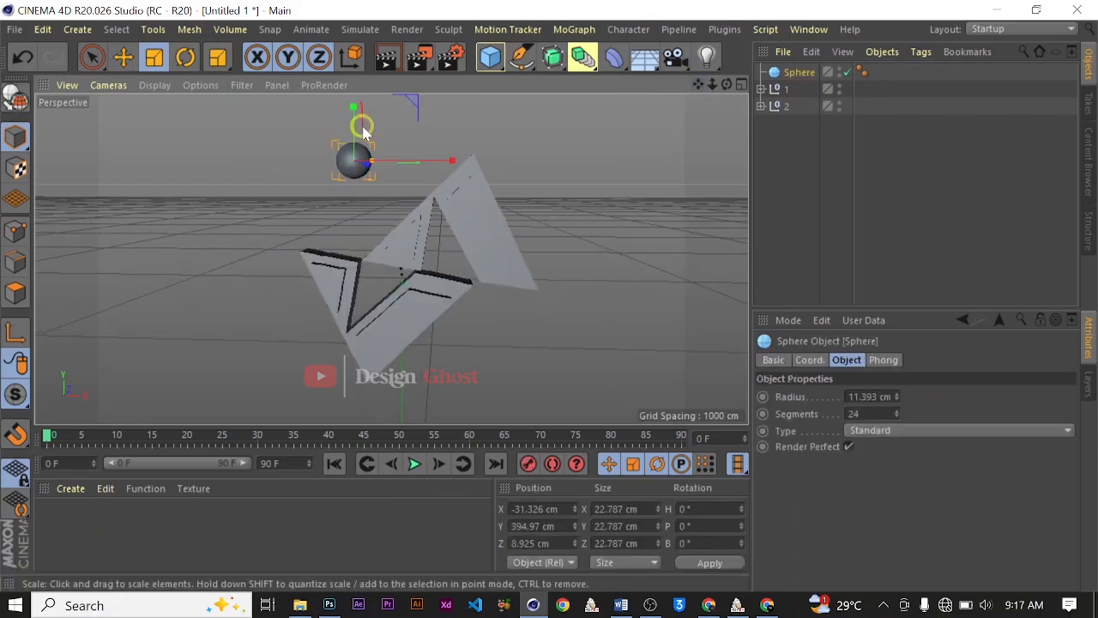
pyautogui.press('e')
pyautogui.moveTo(353, 105); pyautogui.dragTo(359, 122)
pyautogui.keyDown('alt'); pyautogui.moveTo(681, 286); pyautogui.dragTo(661, 274); pyautogui.keyUp('alt')
# - Create a new standard material and set its colour to blue with H 224°, S 92% and V 61%
pyautogui.click(72, 488)
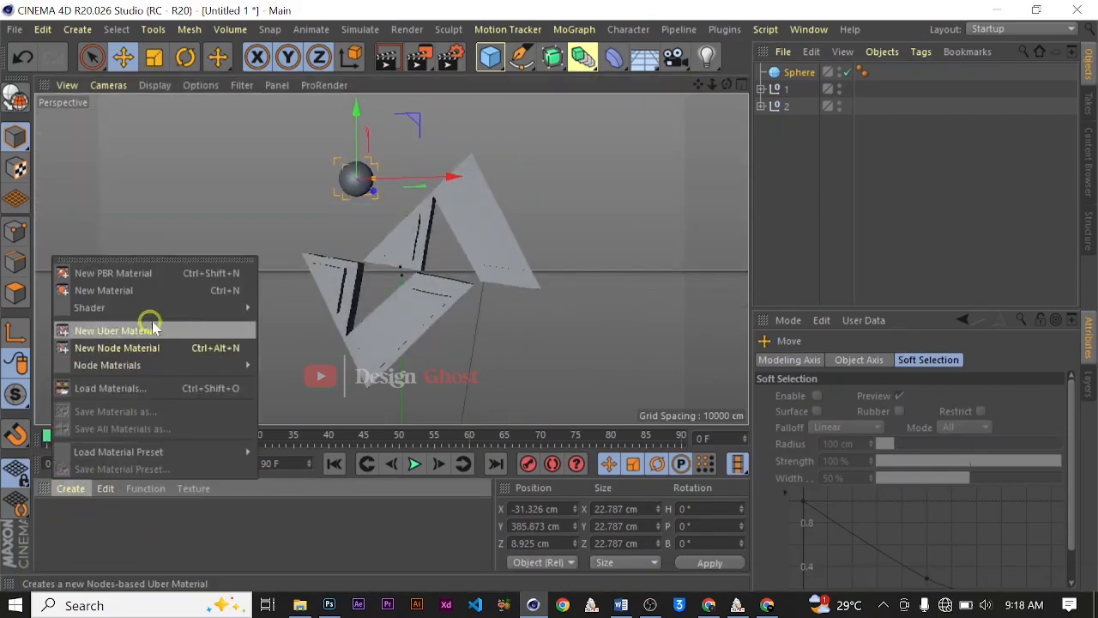
pyautogui.click(194, 294)
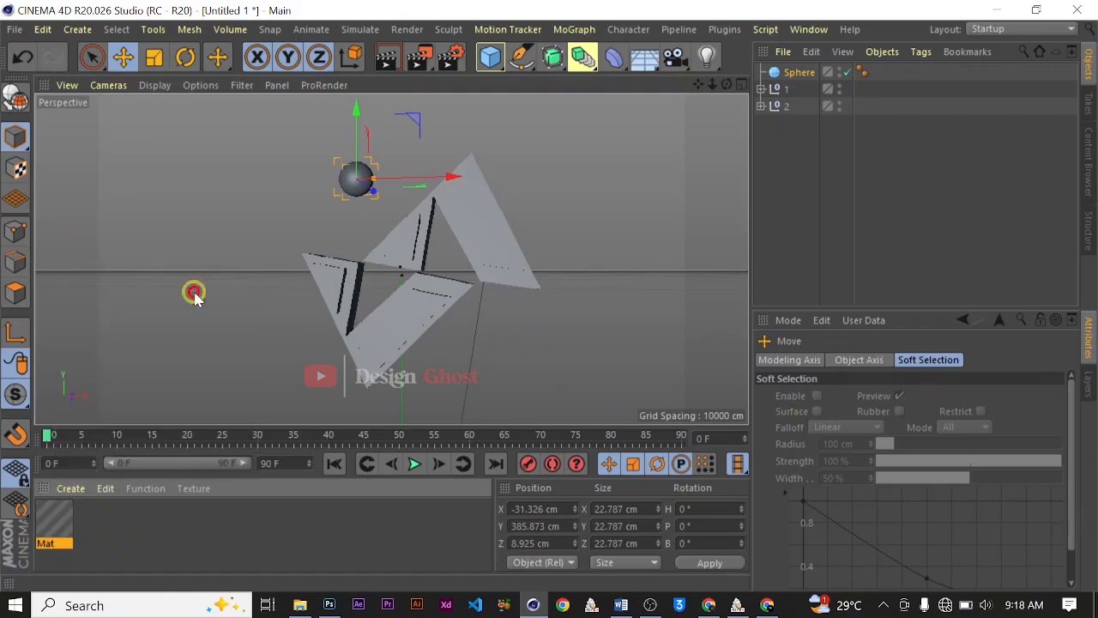
pyautogui.doubleClick(56, 521)
pyautogui.moveTo(493, 34); pyautogui.dragTo(730, 150)
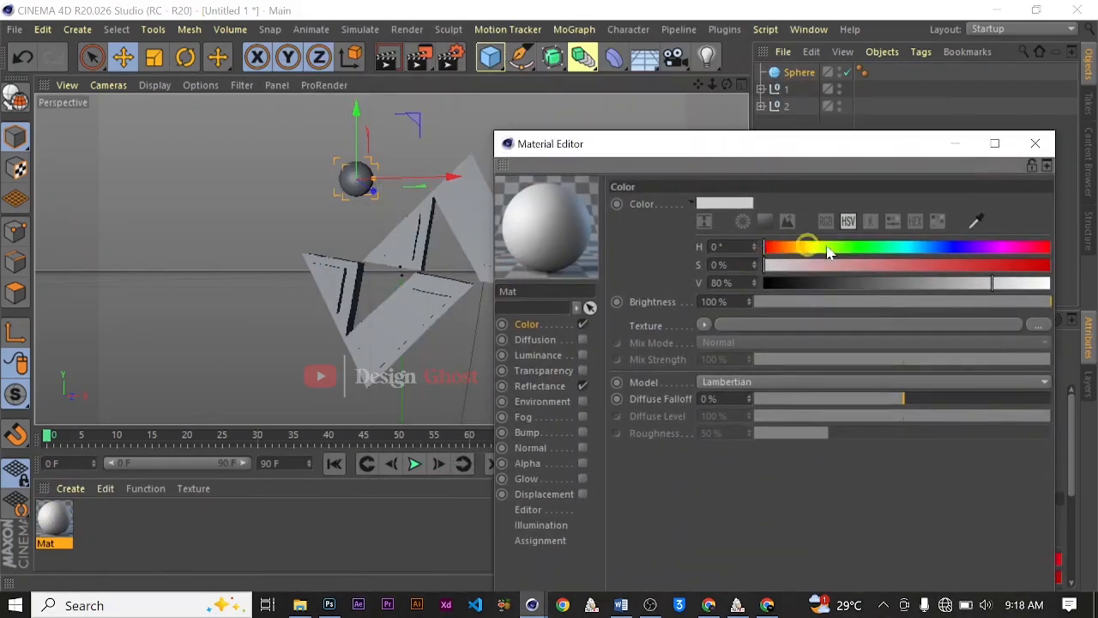
pyautogui.moveTo(770, 248); pyautogui.dragTo(942, 248)
pyautogui.moveTo(779, 269); pyautogui.dragTo(939, 290)
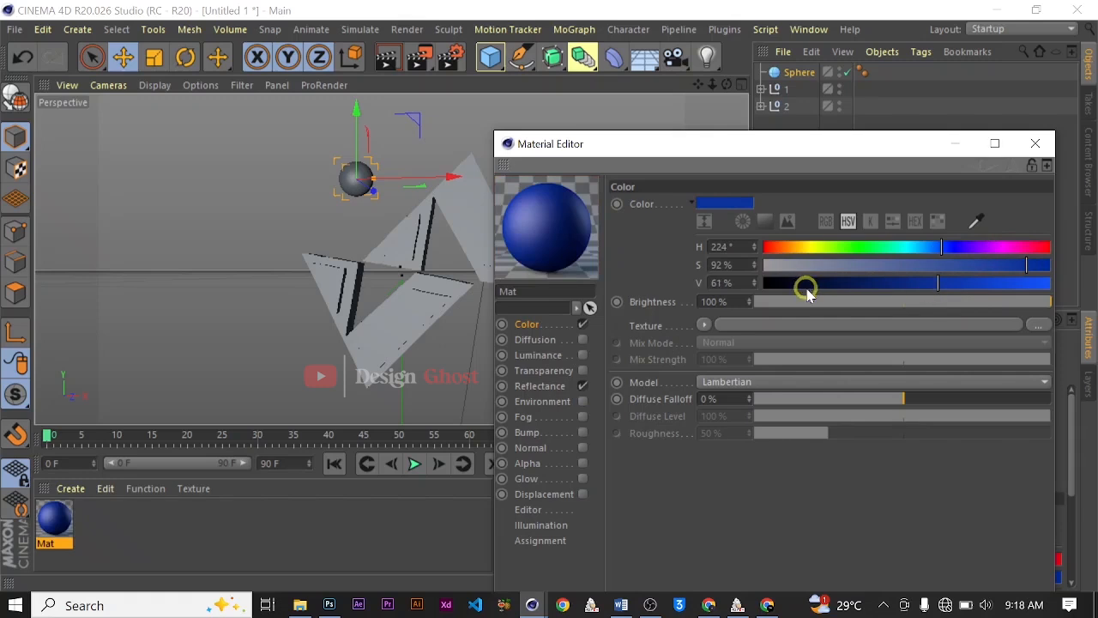
# - Add a GGX reflectance layer to the blue material, set its layer colour brightness to 47%, and close the Material Editor
pyautogui.click(541, 387)
pyautogui.click(635, 240)
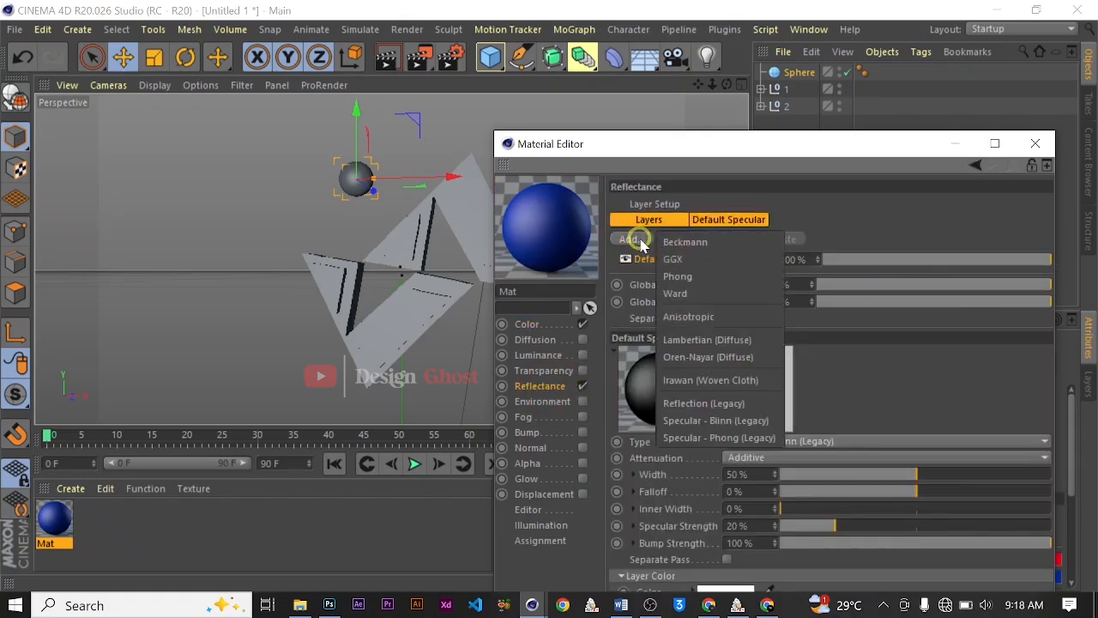
pyautogui.click(721, 259)
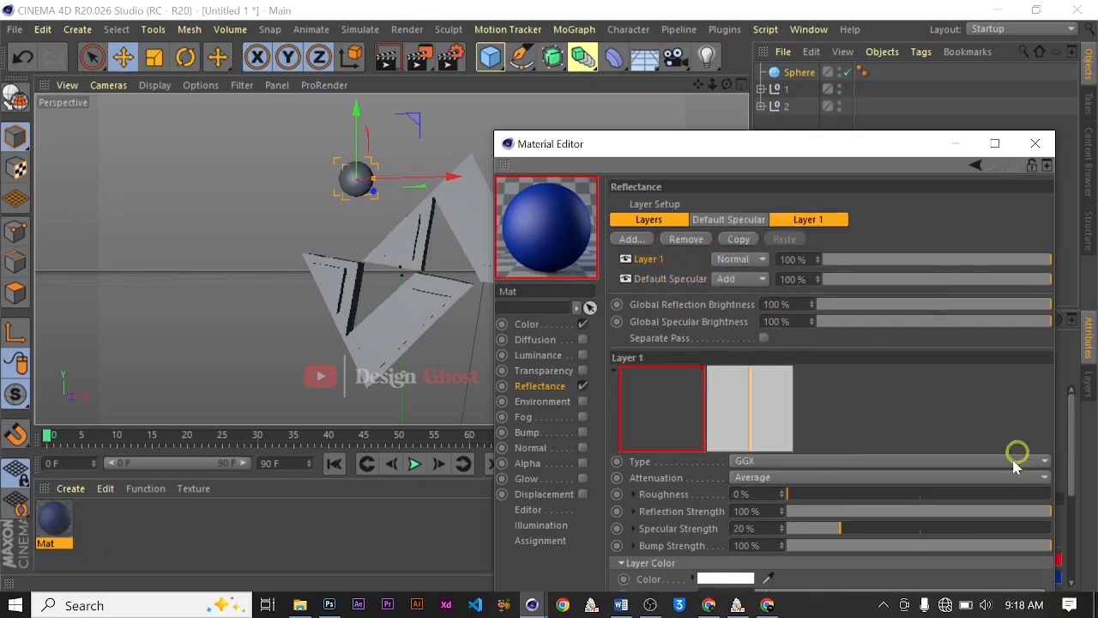
pyautogui.moveTo(864, 148); pyautogui.dragTo(833, 18)
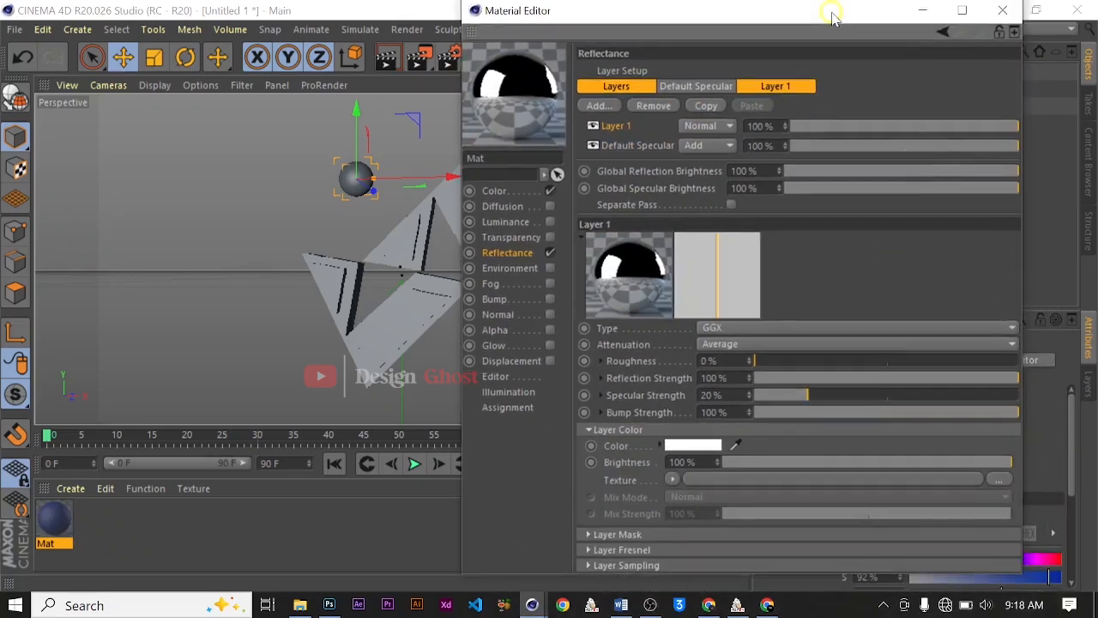
pyautogui.click(878, 465)
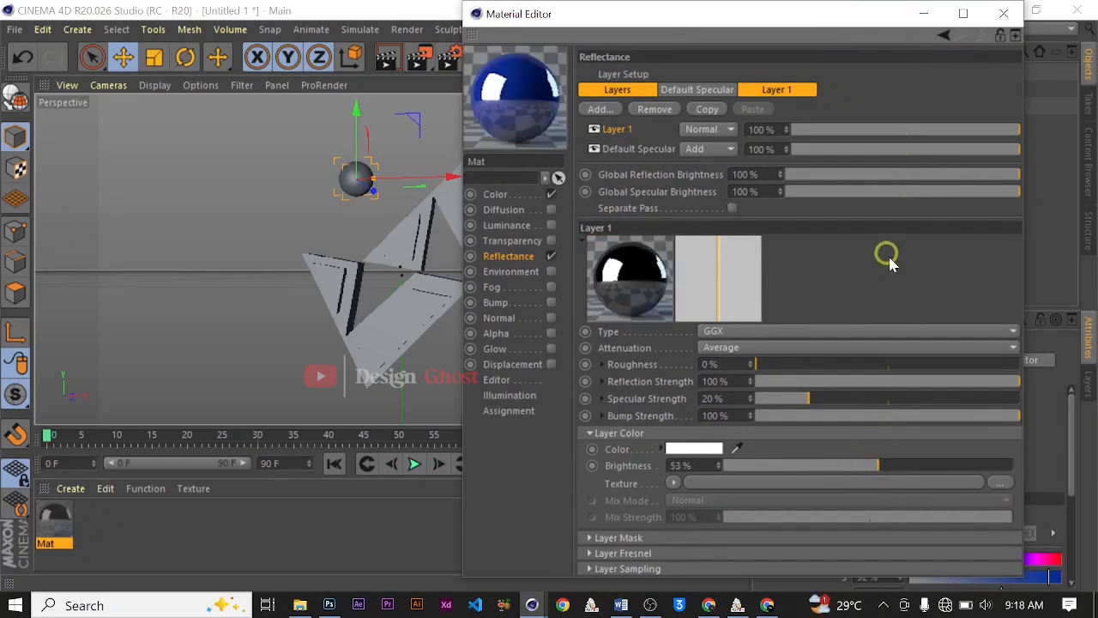
pyautogui.click(864, 466)
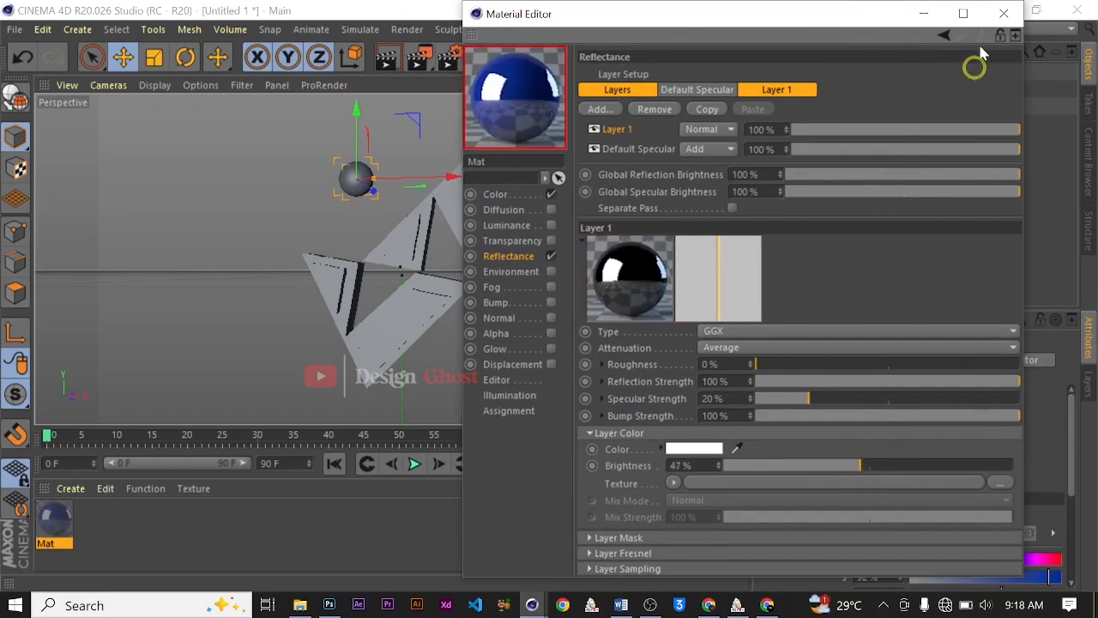
pyautogui.click(1005, 13)
# - Apply the blue material to the lower and upper extruded pieces of the logo in null 1
pyautogui.click(48, 519)
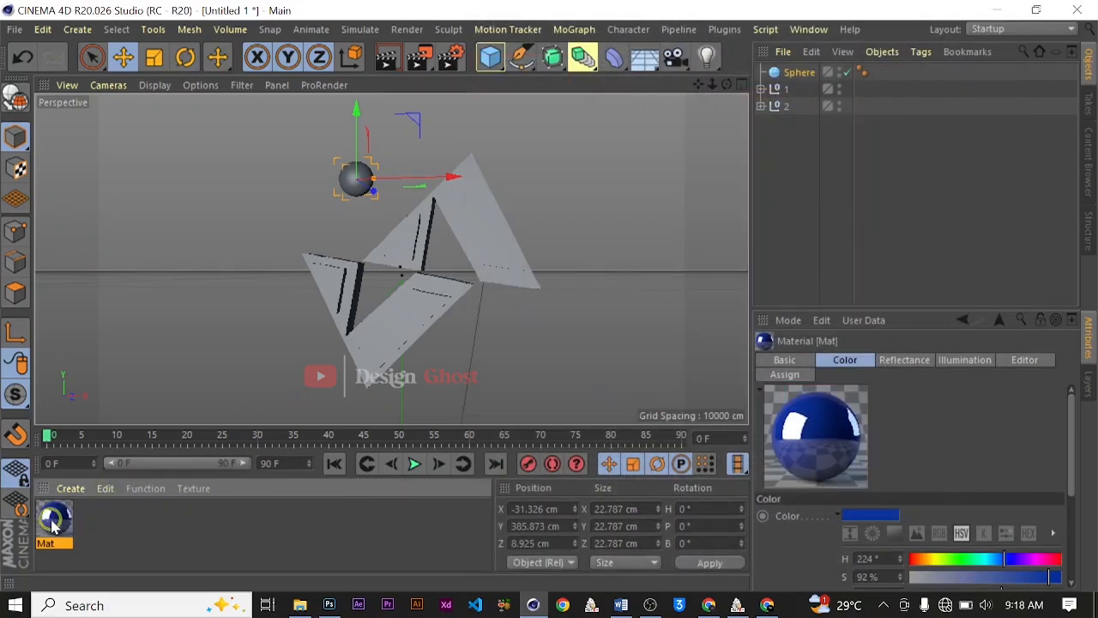
pyautogui.moveTo(51, 525); pyautogui.dragTo(378, 339)
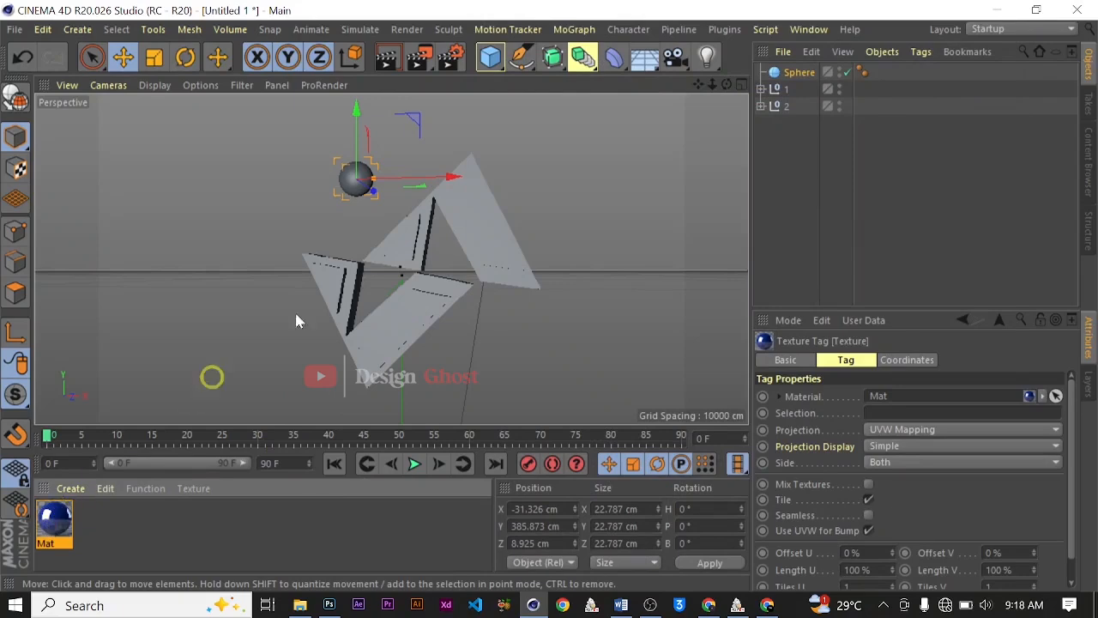
pyautogui.keyDown('alt'); pyautogui.click(393, 312); pyautogui.keyUp('alt')
pyautogui.keyDown('alt'); pyautogui.moveTo(539, 309); pyautogui.dragTo(480, 326); pyautogui.keyUp('alt')
pyautogui.moveTo(70, 514); pyautogui.dragTo(485, 234)
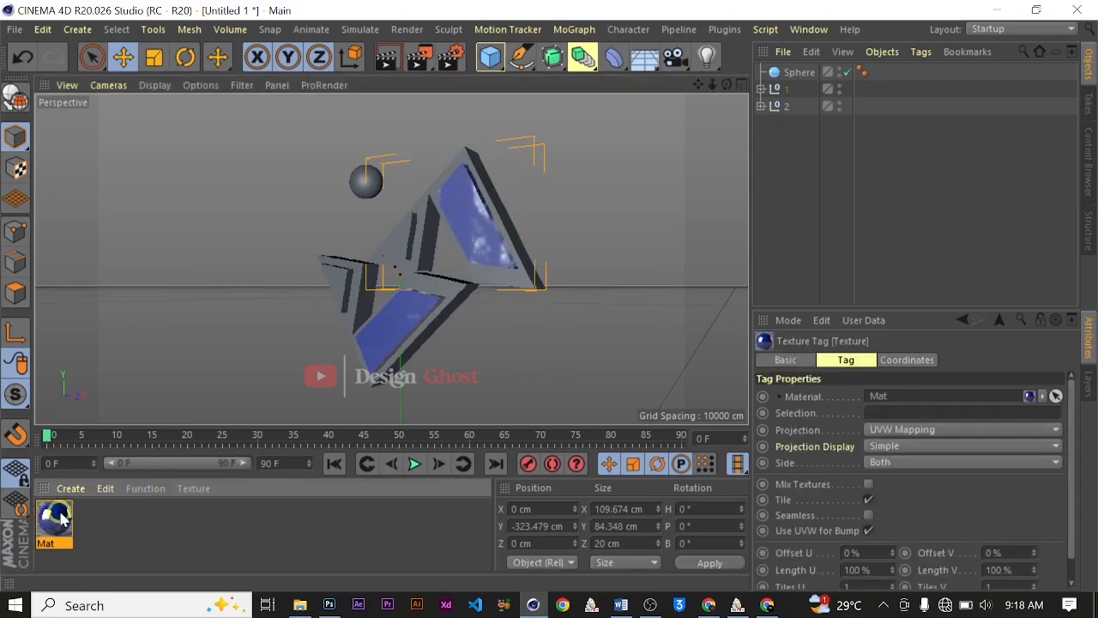
# - Apply the blue material to the two small inner pieces and the grey outer frame pieces of the logo
pyautogui.moveTo(61, 518); pyautogui.dragTo(407, 243)
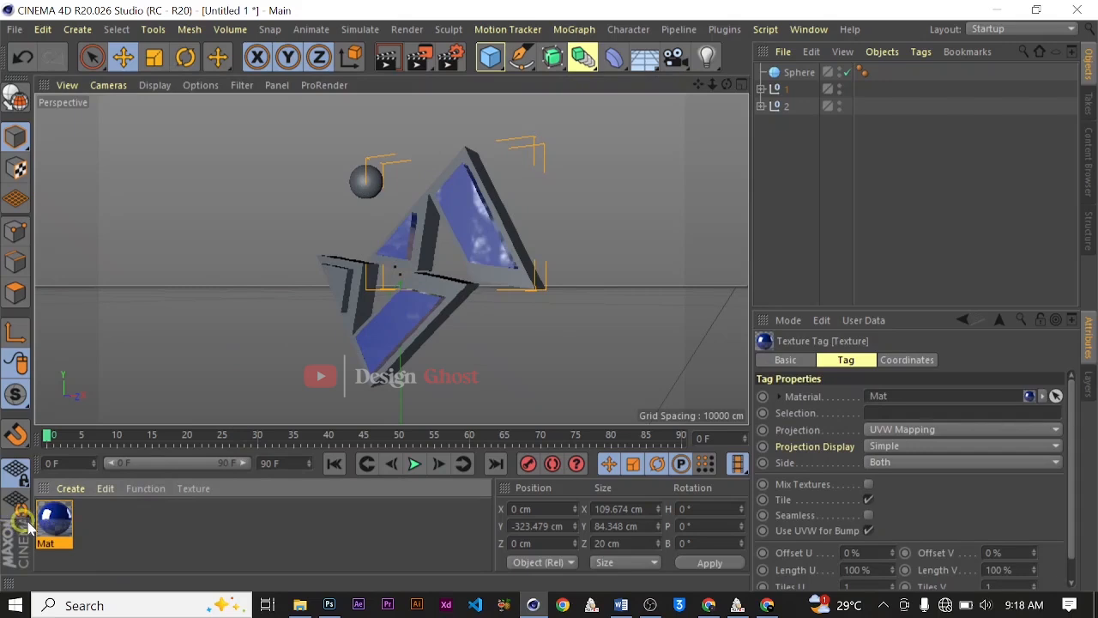
pyautogui.moveTo(67, 508); pyautogui.dragTo(339, 288)
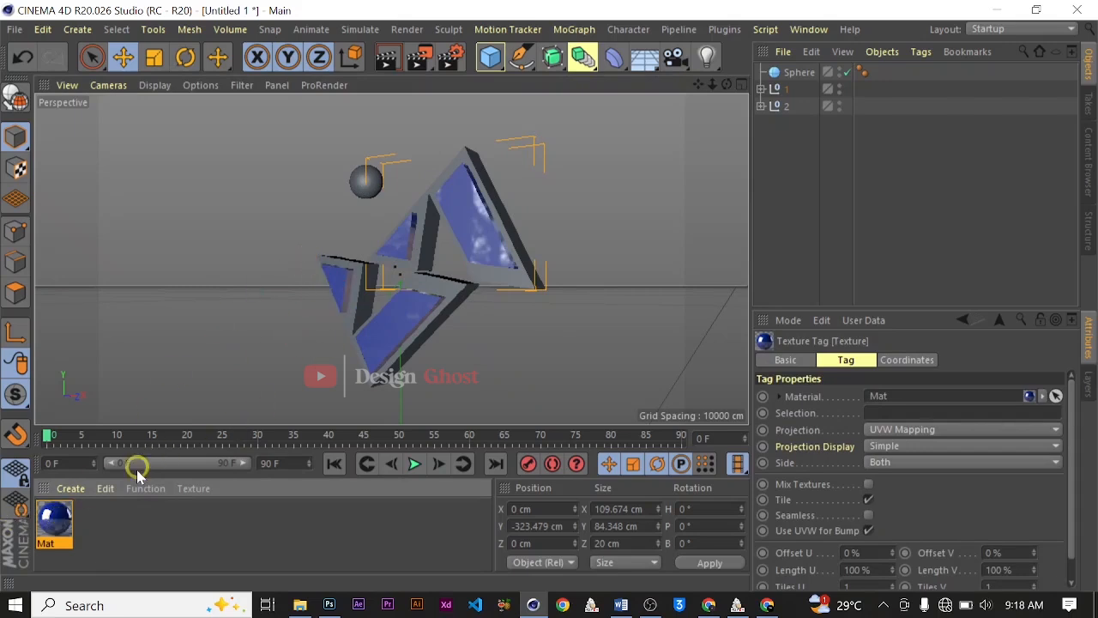
pyautogui.moveTo(69, 515); pyautogui.dragTo(359, 296)
pyautogui.moveTo(52, 527); pyautogui.dragTo(511, 283)
# - Duplicate null 2 and shift the original null slightly along Z to about -7.848 cm
pyautogui.keyDown('alt'); pyautogui.moveTo(567, 320); pyautogui.dragTo(473, 230); pyautogui.keyUp('alt')
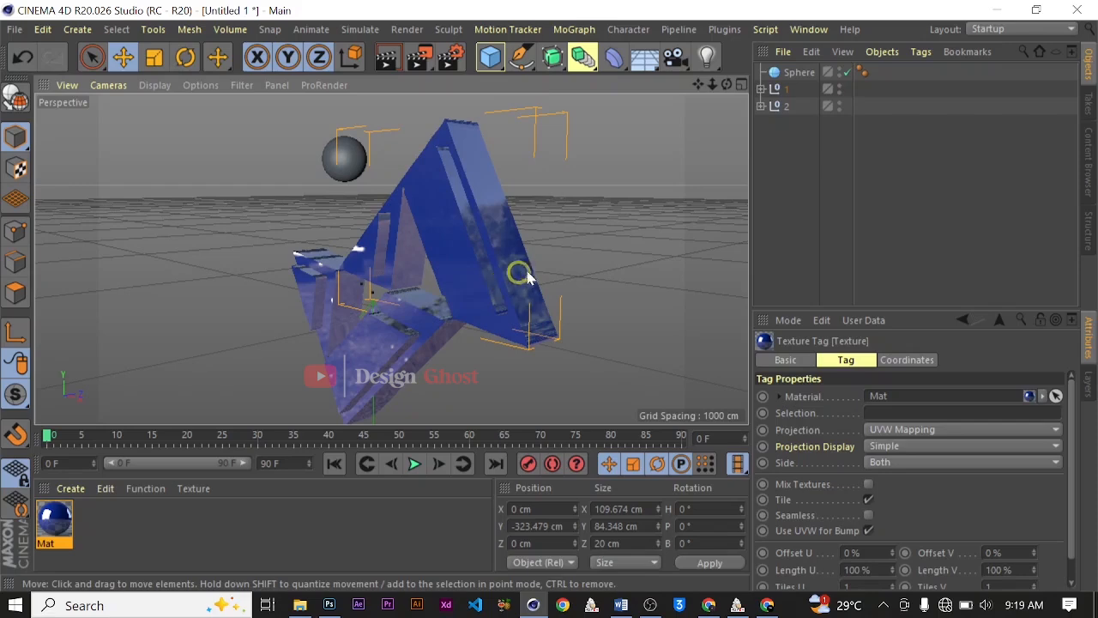
pyautogui.keyDown('alt'); pyautogui.moveTo(528, 275); pyautogui.dragTo(571, 231); pyautogui.keyUp('alt')
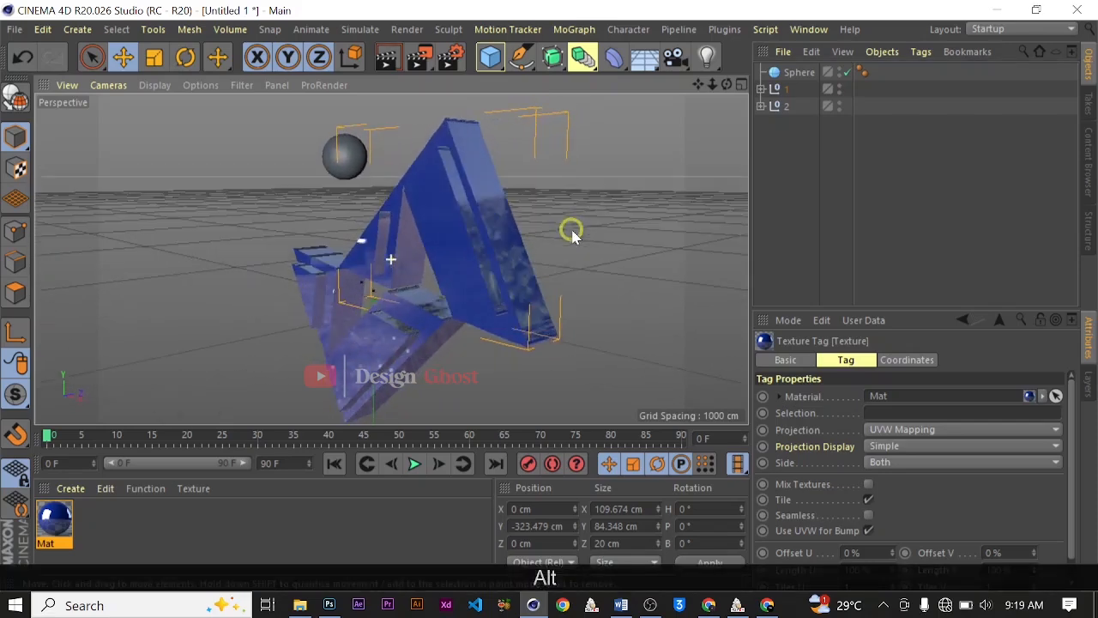
pyautogui.click(790, 107)
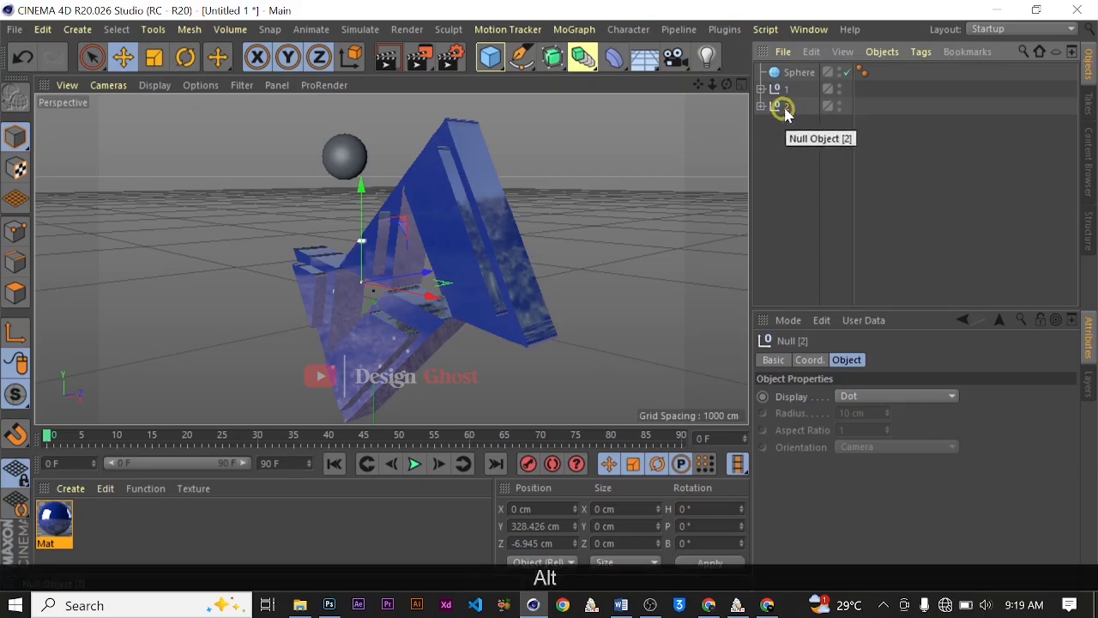
pyautogui.keyDown('alt'); pyautogui.moveTo(782, 110); pyautogui.dragTo(790, 125); pyautogui.keyUp('alt')
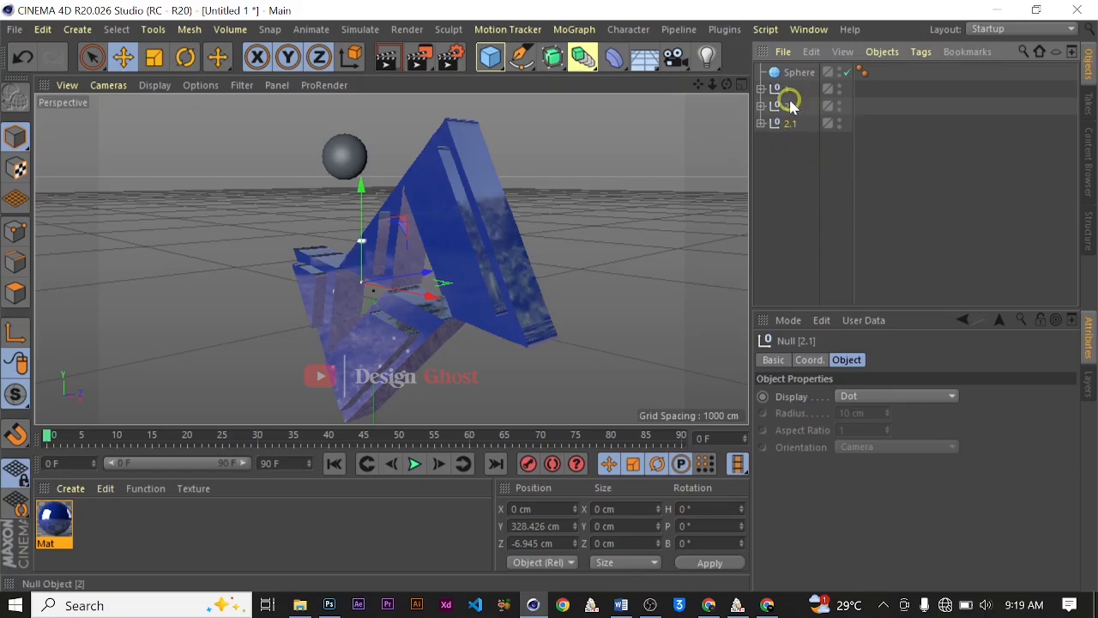
pyautogui.scroll(3, 441, 277)
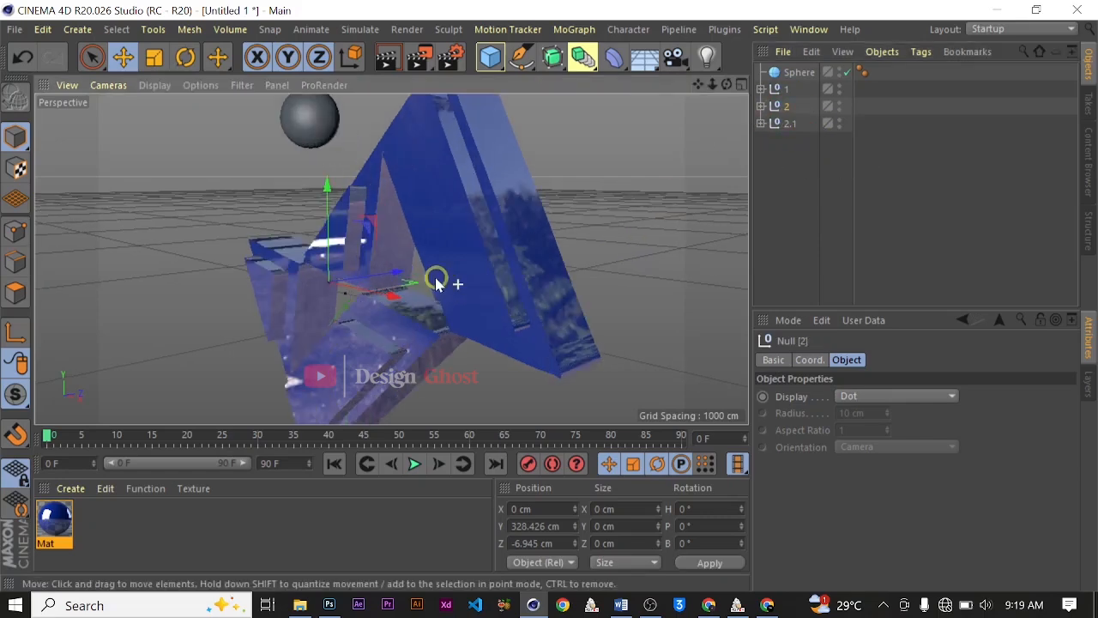
pyautogui.scroll(3, 394, 273)
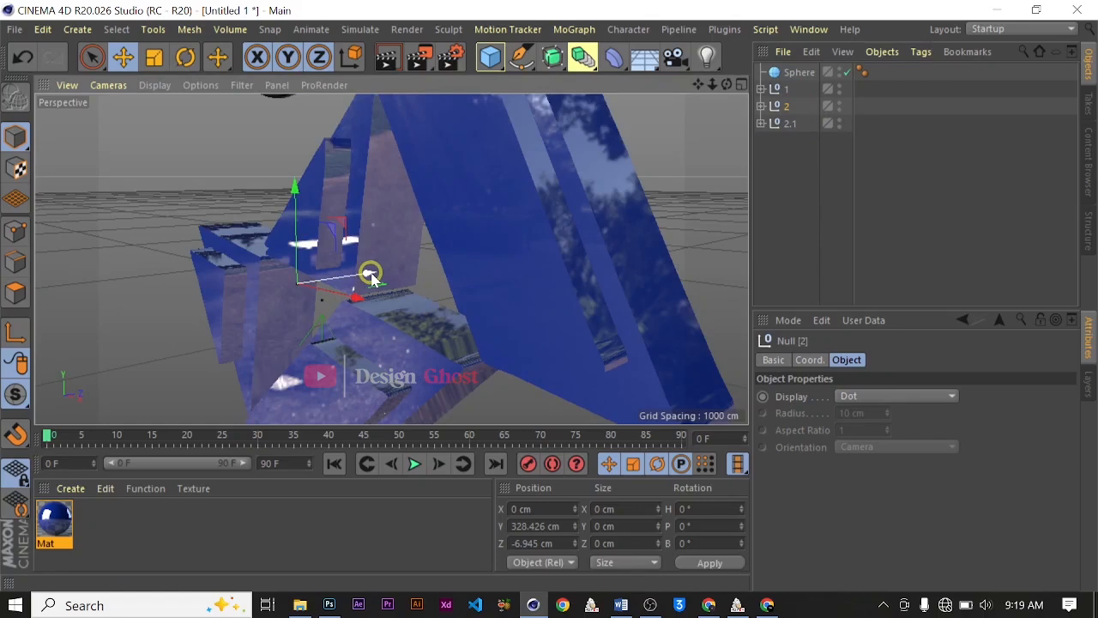
pyautogui.moveTo(371, 277); pyautogui.dragTo(368, 277)
pyautogui.keyDown('alt'); pyautogui.moveTo(503, 232); pyautogui.dragTo(545, 221); pyautogui.keyUp('alt')
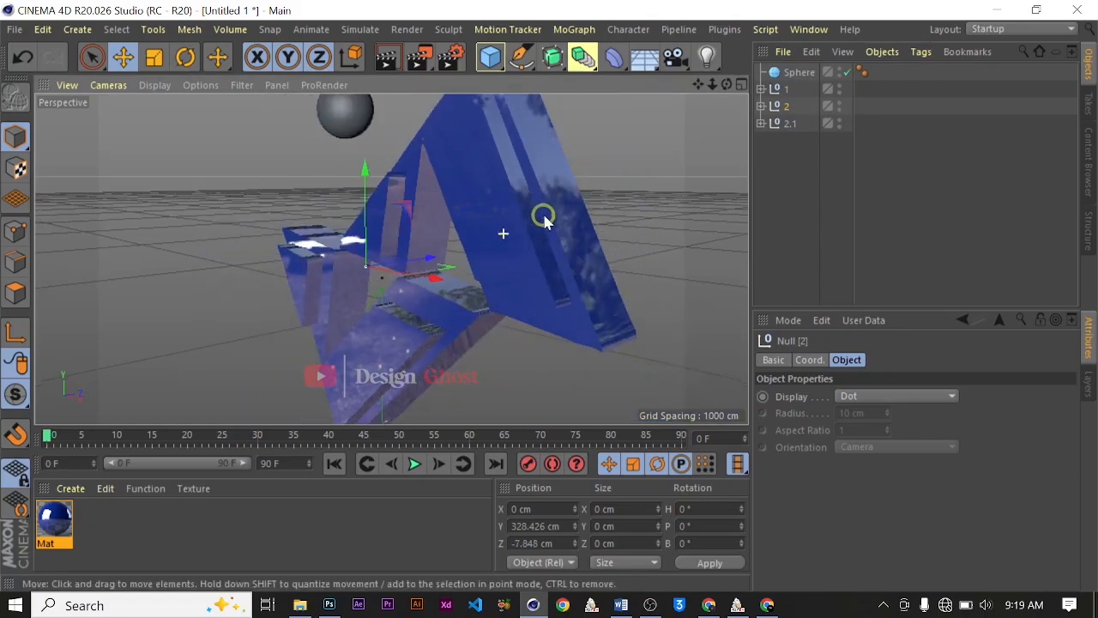
# - Duplicate the blue material and recolour the copy white with S 0% and V 100%
pyautogui.click(790, 124)
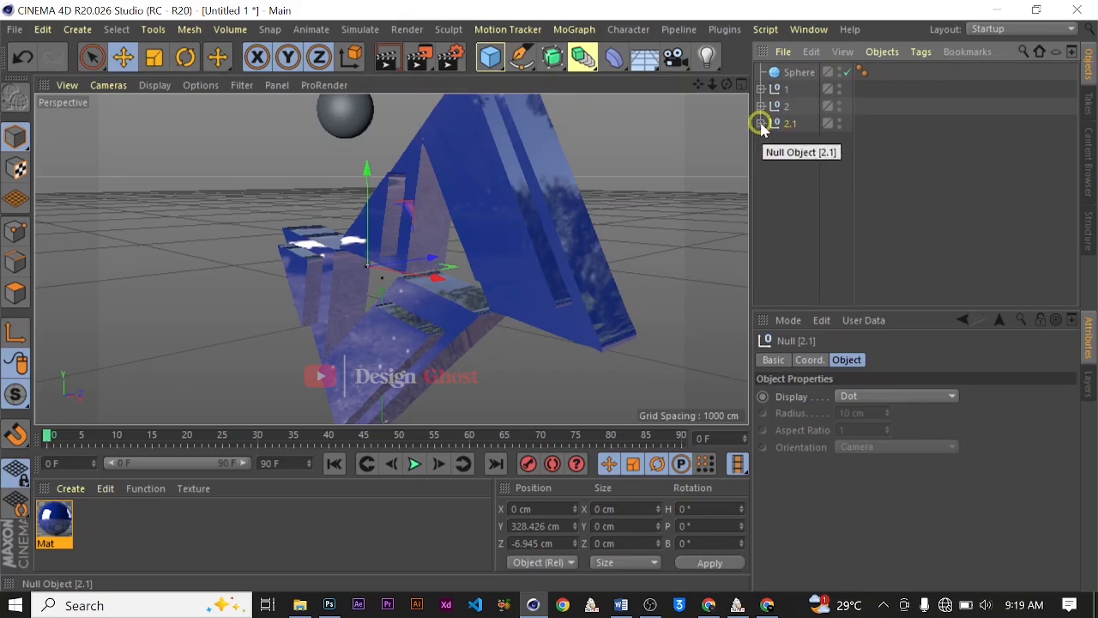
pyautogui.click(761, 123)
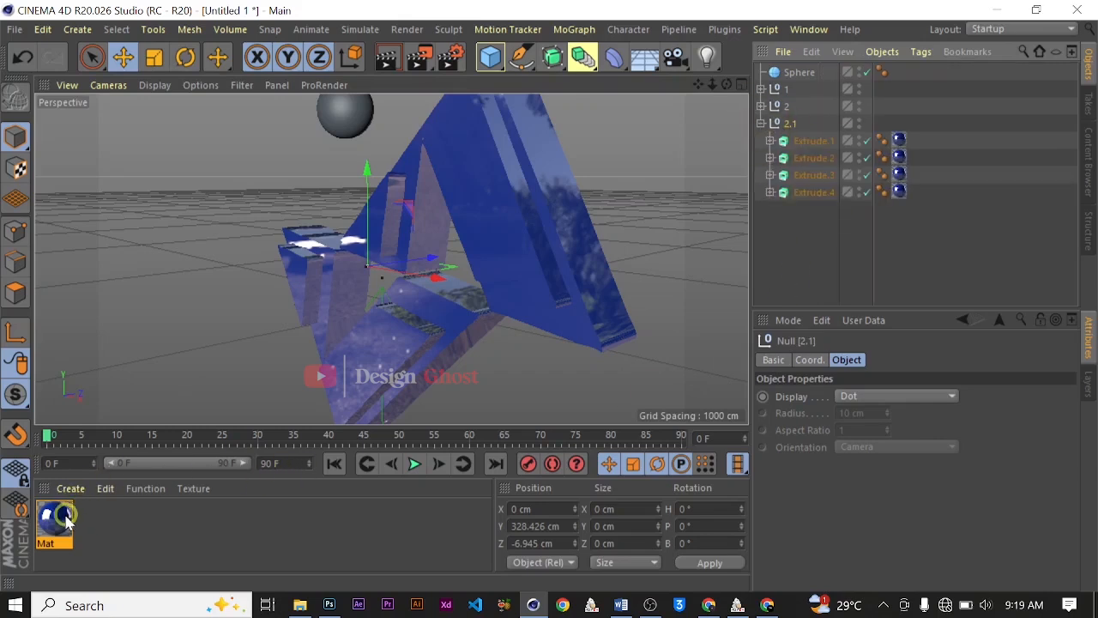
pyautogui.keyDown('ctrl'); pyautogui.moveTo(58, 526); pyautogui.dragTo(140, 506); pyautogui.keyUp('ctrl')
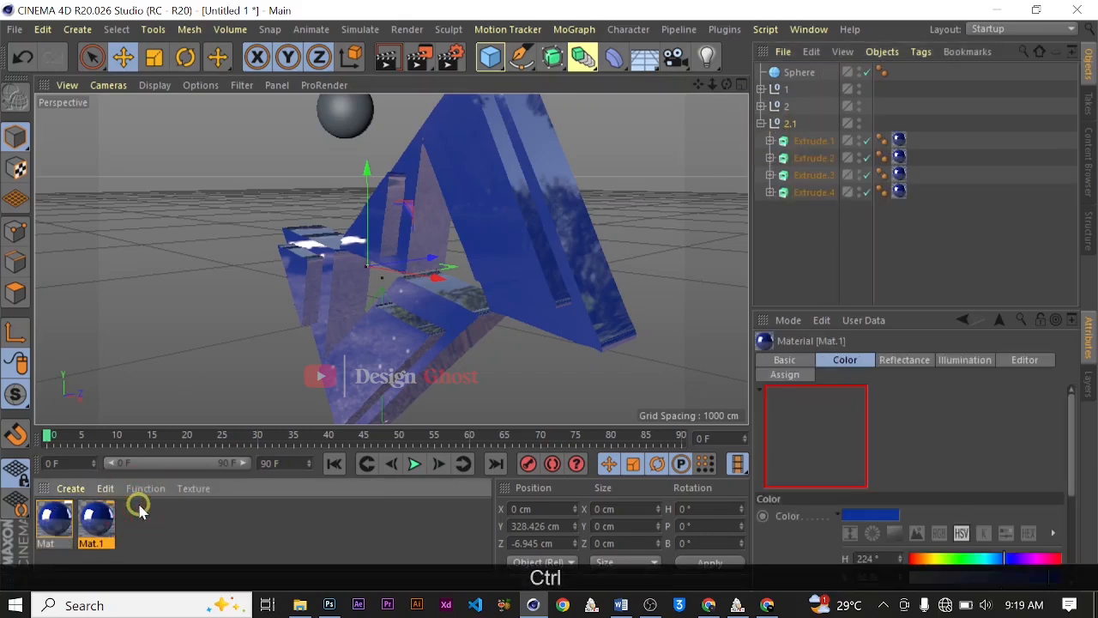
pyautogui.doubleClick(94, 519)
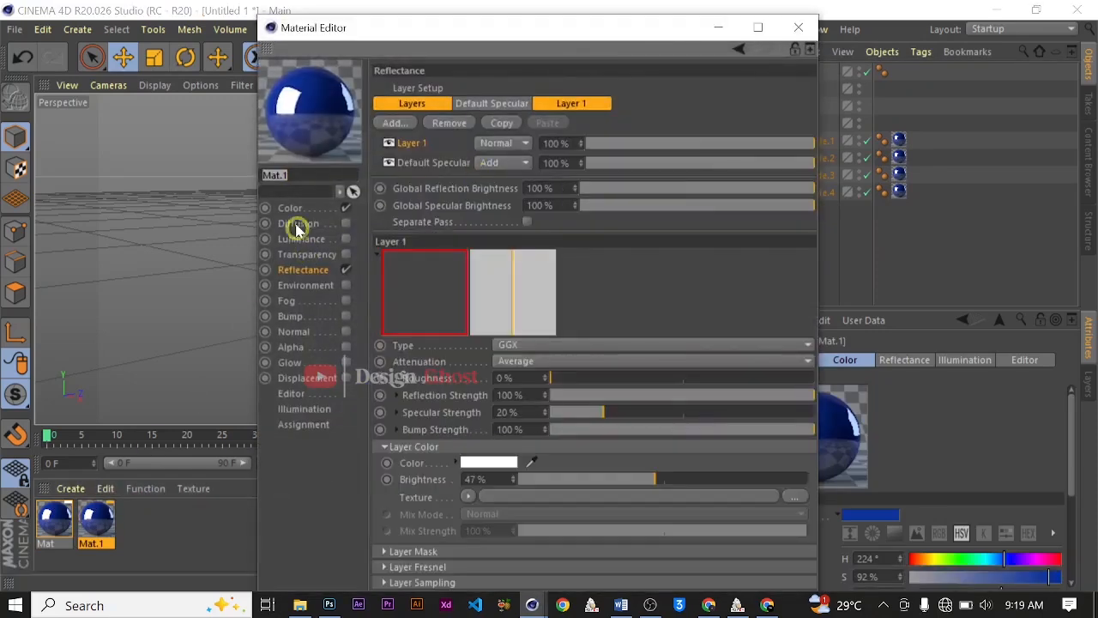
pyautogui.click(289, 209)
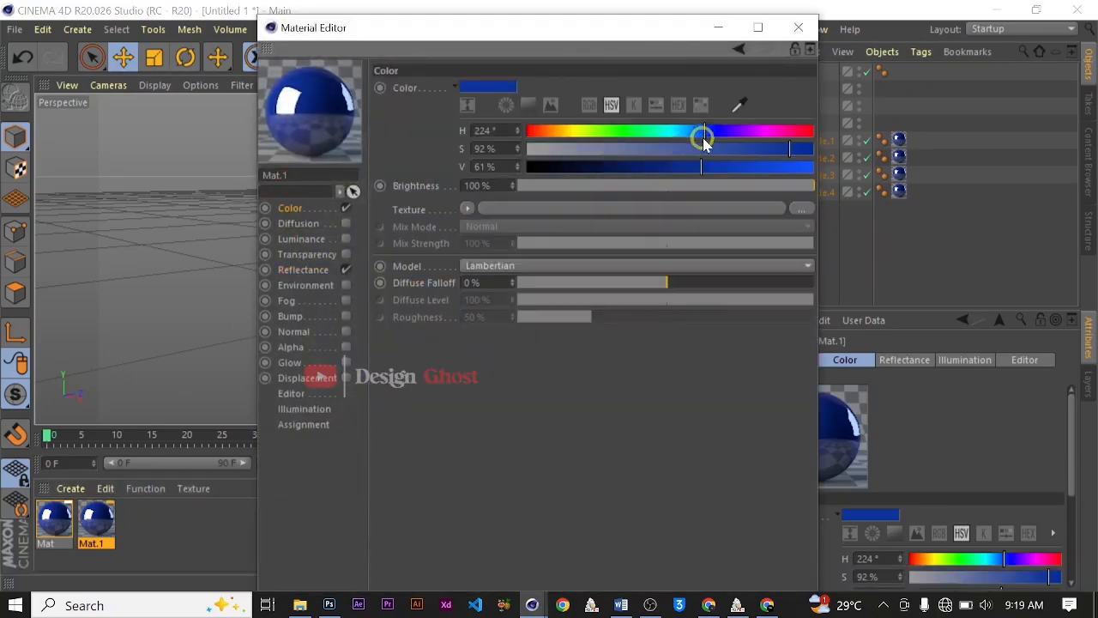
pyautogui.moveTo(750, 156); pyautogui.dragTo(552, 152)
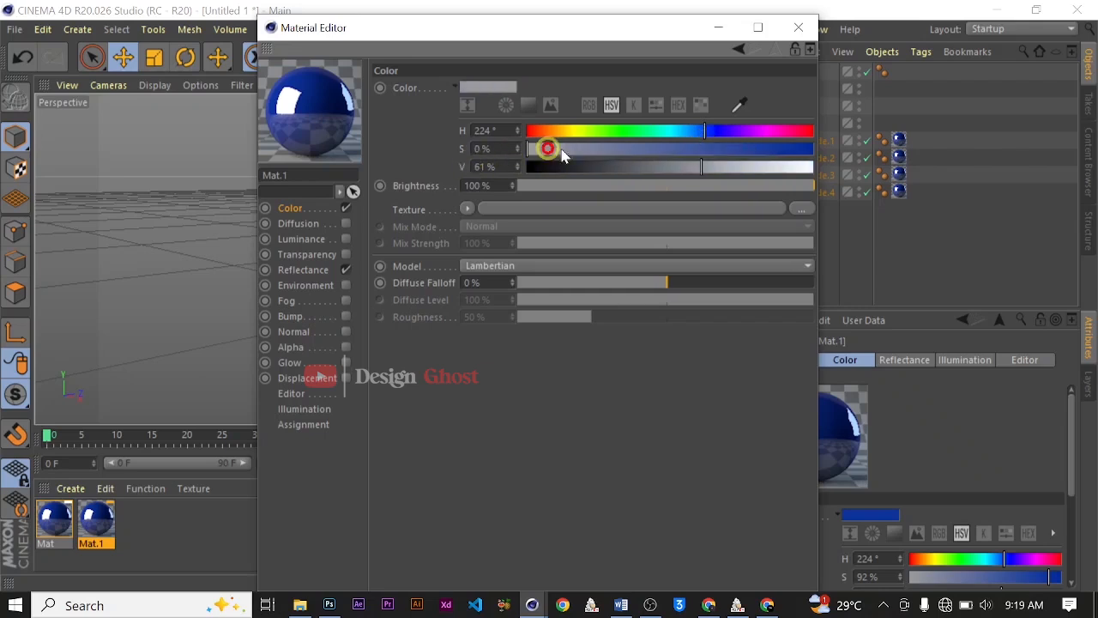
pyautogui.moveTo(702, 171); pyautogui.dragTo(892, 163)
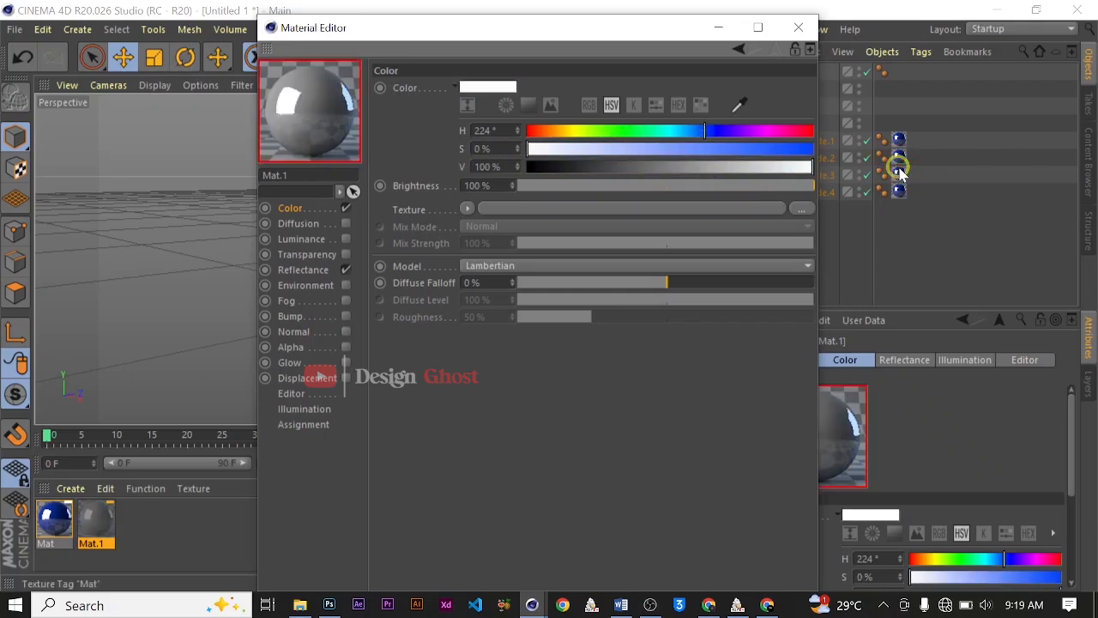
pyautogui.click(798, 29)
# - Apply the white material to Extrude.1 and Extrude.4 in null 2.1
pyautogui.moveTo(103, 520); pyautogui.dragTo(541, 239)
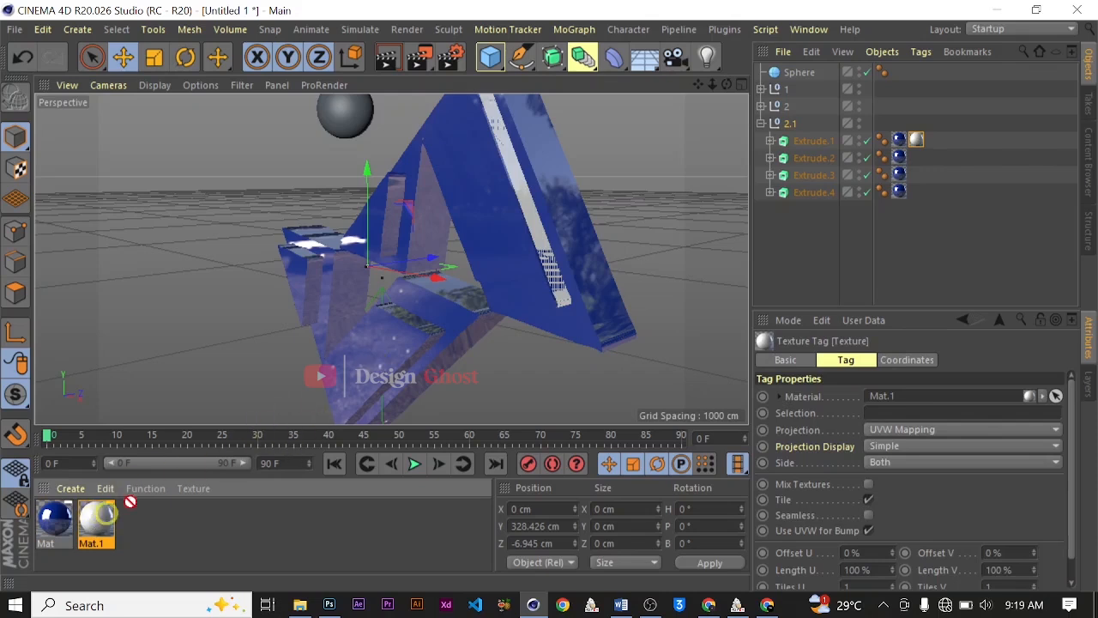
pyautogui.moveTo(103, 515); pyautogui.dragTo(425, 329)
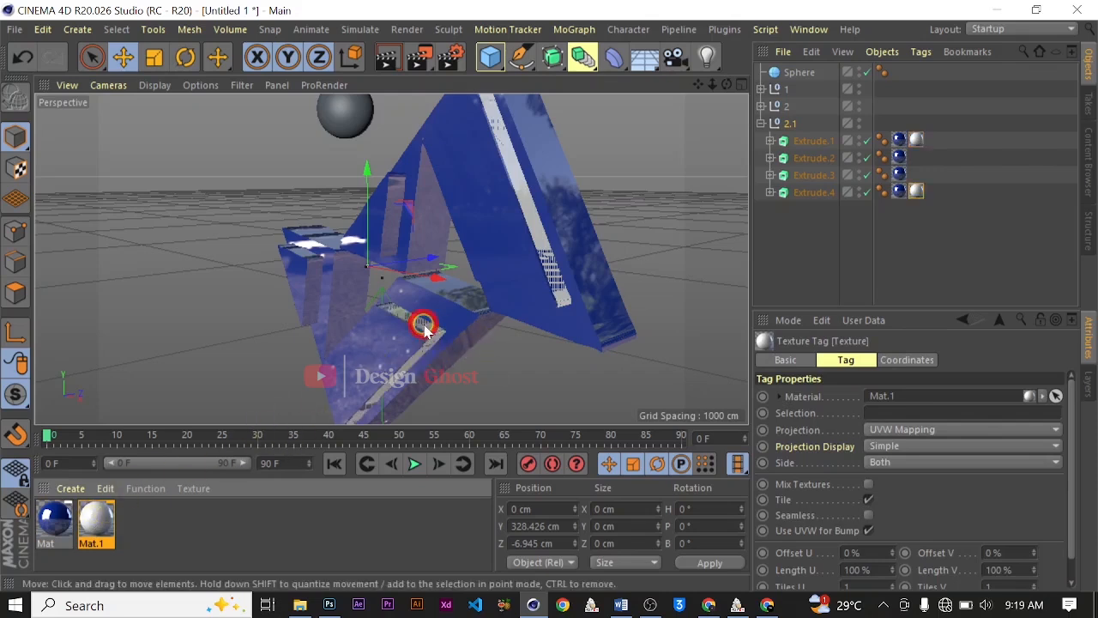
pyautogui.moveTo(103, 534); pyautogui.dragTo(302, 261)
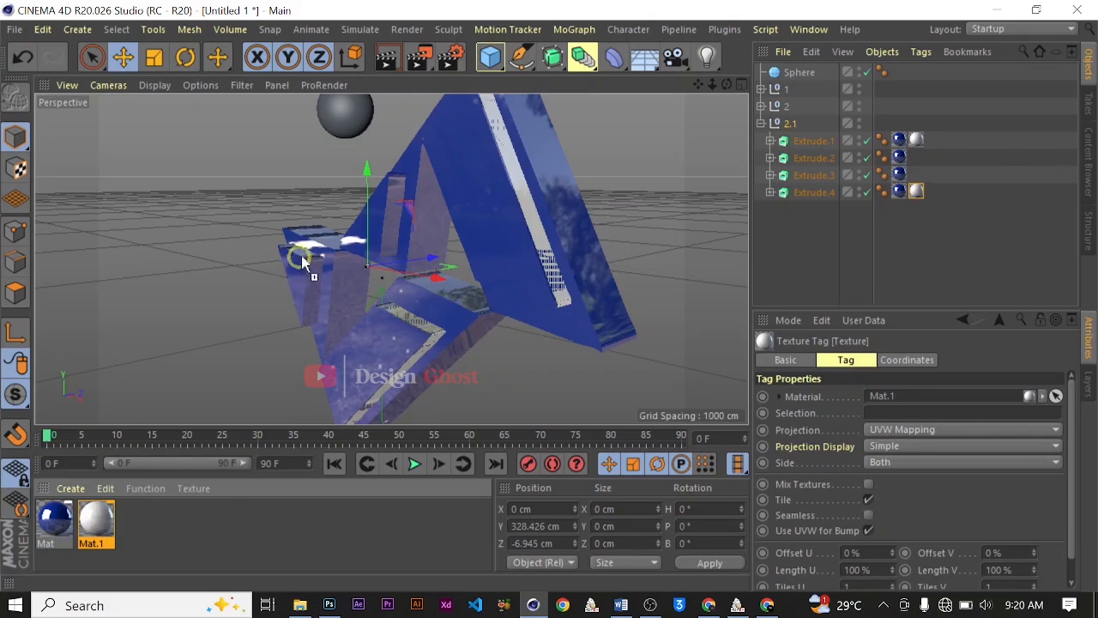
pyautogui.moveTo(300, 324); pyautogui.dragTo(300, 322)
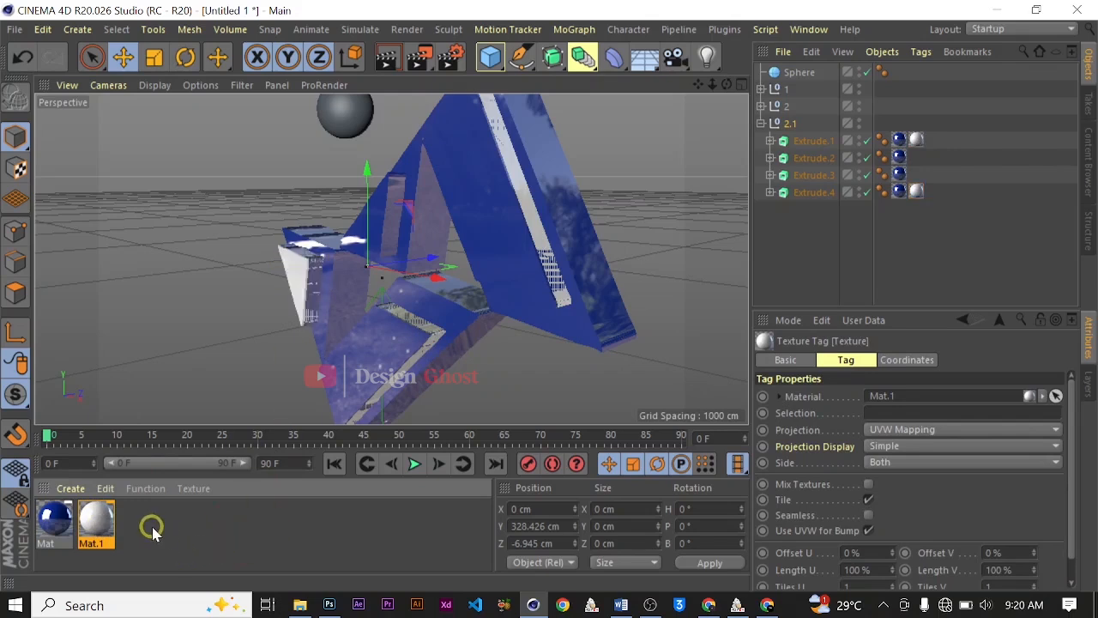
pyautogui.hotkey('ctrl', 'z')
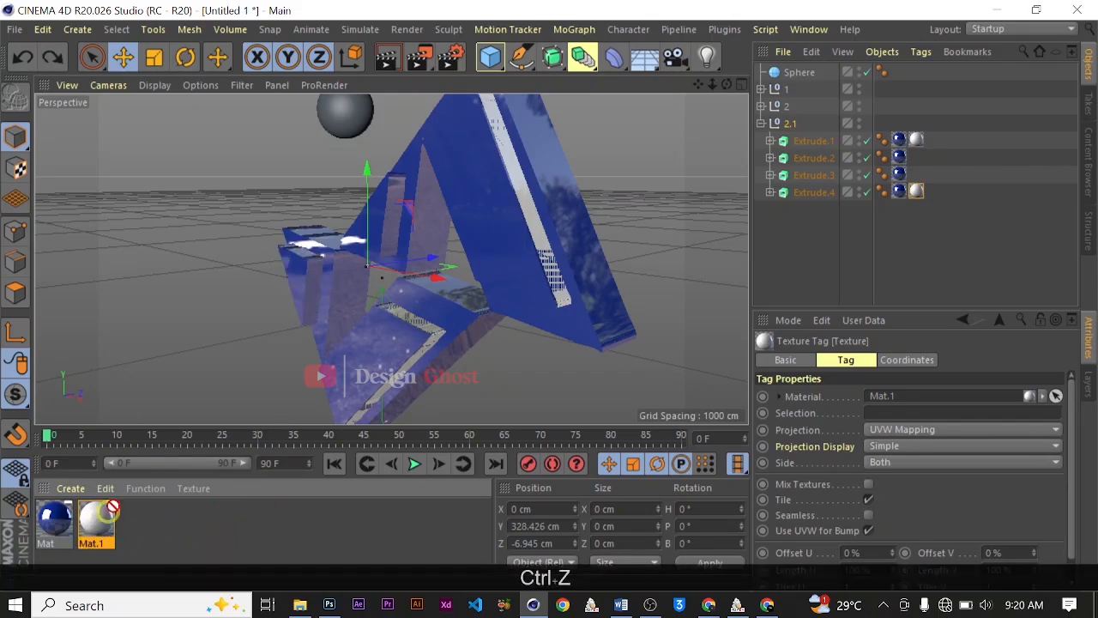
pyautogui.moveTo(108, 506); pyautogui.dragTo(316, 269)
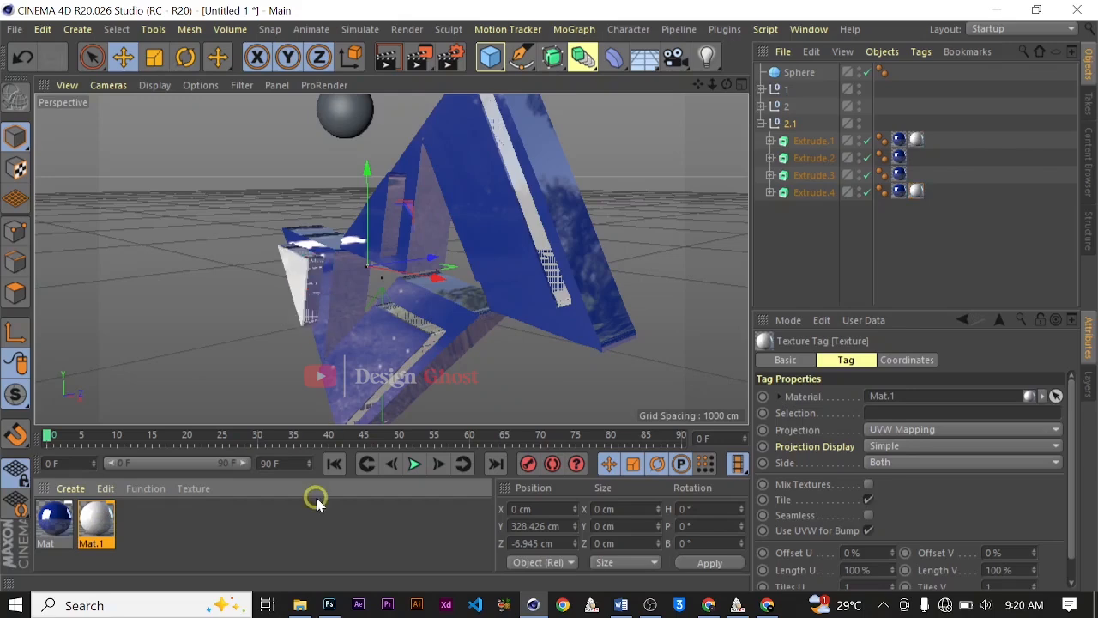
pyautogui.hotkey('ctrl', 'z')
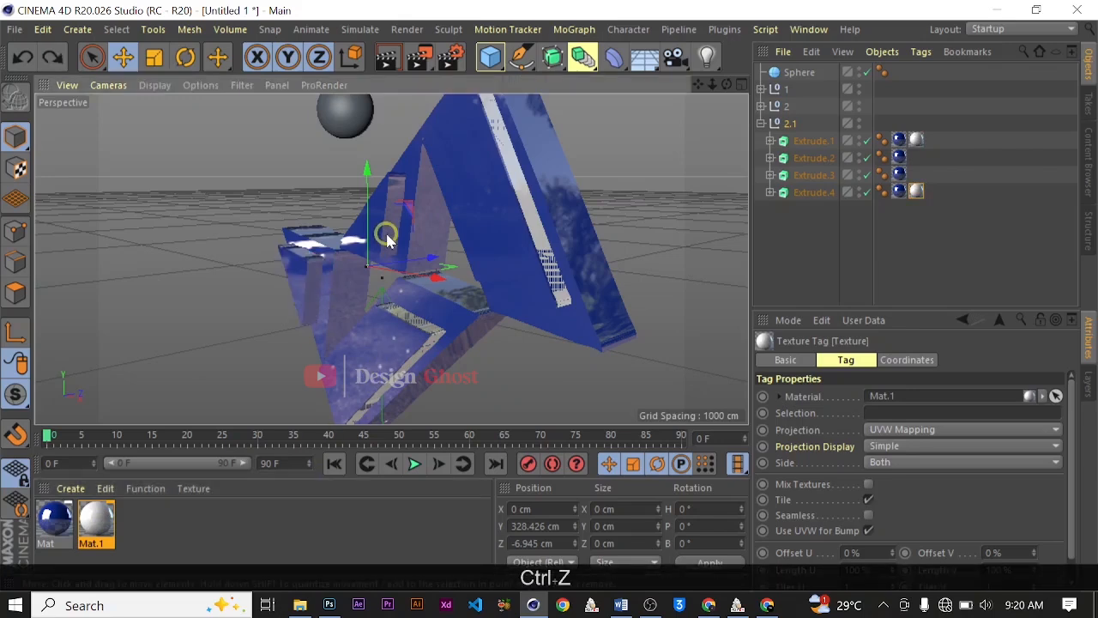
# - Apply the white material to Extrude.3 in null 2.1 and to the logo's small upper inner piece
pyautogui.keyDown('alt'); pyautogui.moveTo(386, 232); pyautogui.dragTo(669, 262); pyautogui.keyUp('alt')
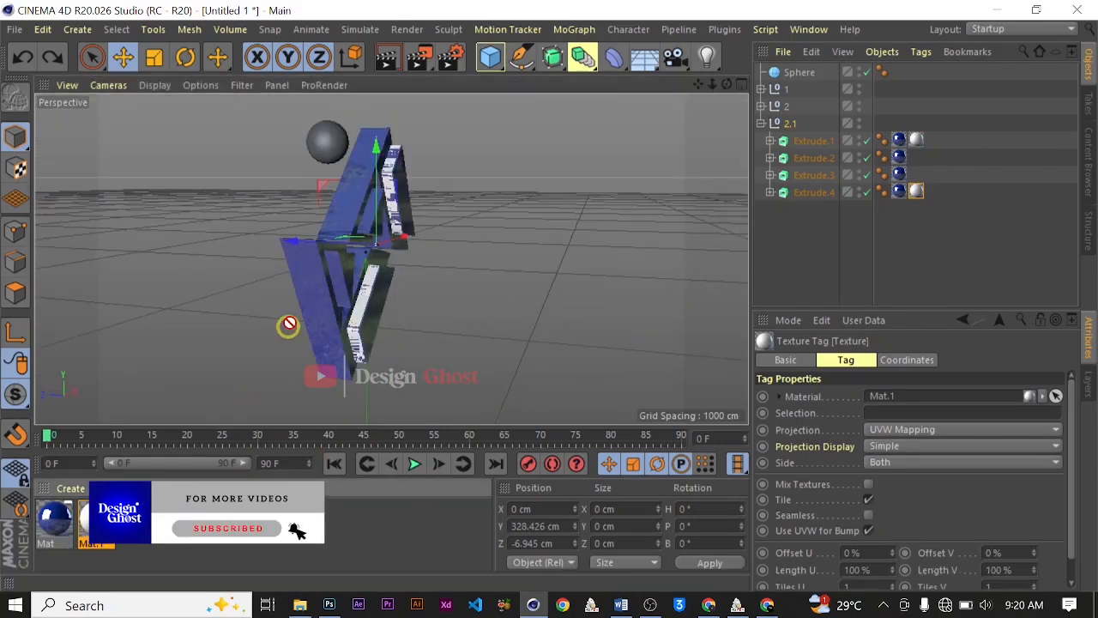
pyautogui.moveTo(349, 279); pyautogui.dragTo(336, 276)
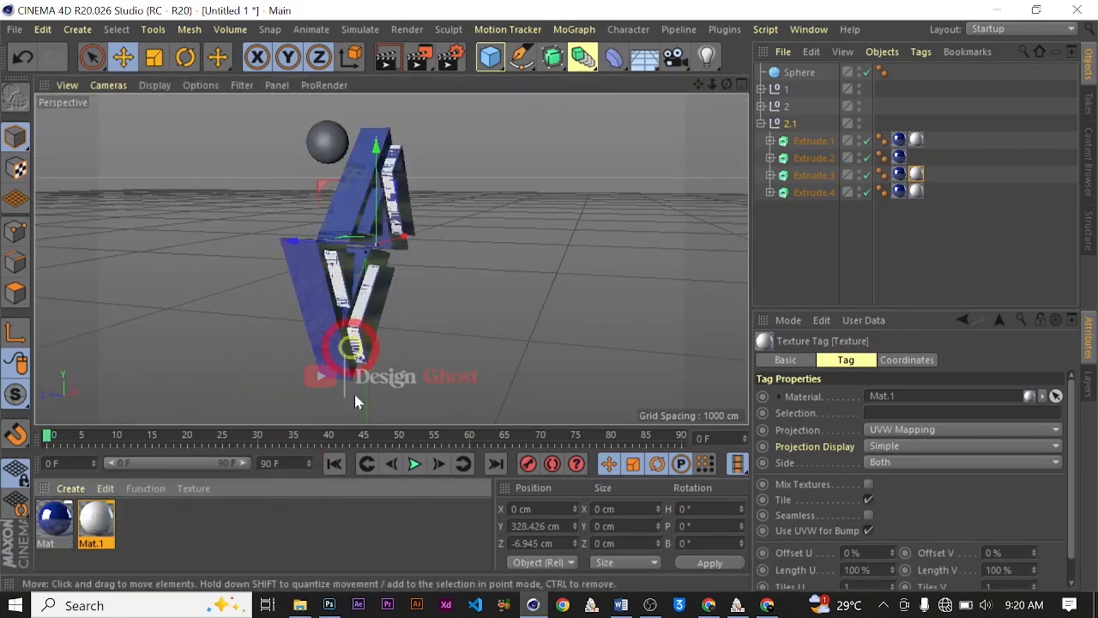
pyautogui.moveTo(97, 529); pyautogui.dragTo(381, 208)
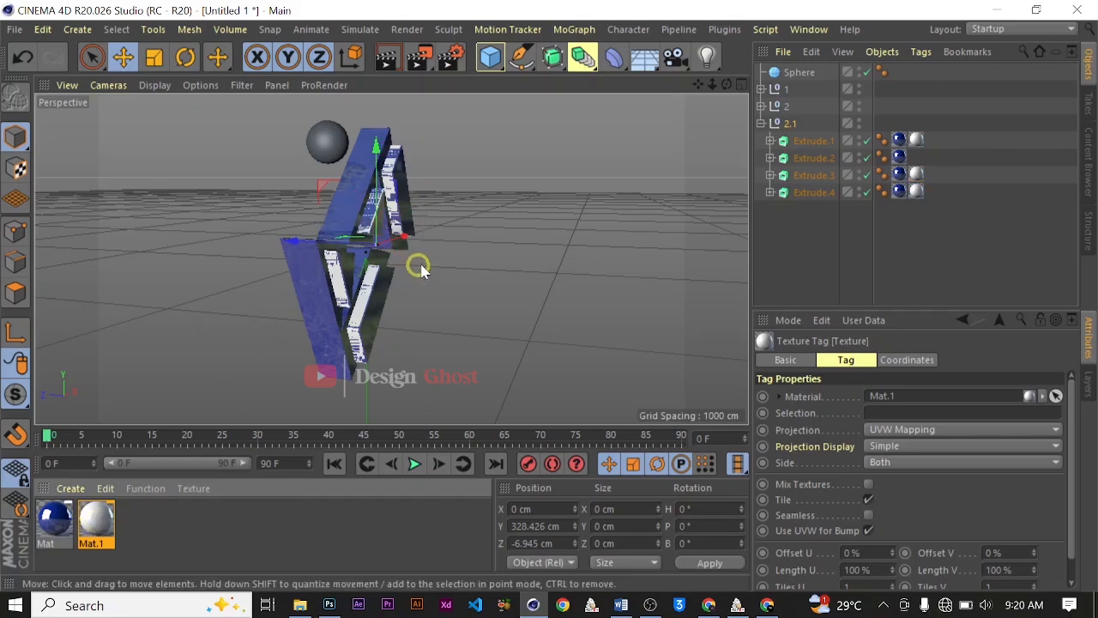
# - Set the start cap of Extrude.1 to Extrude.4 in null 2.1 to Fillet Cap with a 1 cm radius
pyautogui.keyDown('alt'); pyautogui.moveTo(417, 262); pyautogui.dragTo(575, 225); pyautogui.keyUp('alt')
pyautogui.keyDown('alt'); pyautogui.moveTo(657, 245); pyautogui.dragTo(572, 221); pyautogui.keyUp('alt')
pyautogui.scroll(3, 592, 270)
pyautogui.keyDown('alt'); pyautogui.moveTo(592, 271); pyautogui.dragTo(595, 297); pyautogui.keyUp('alt')
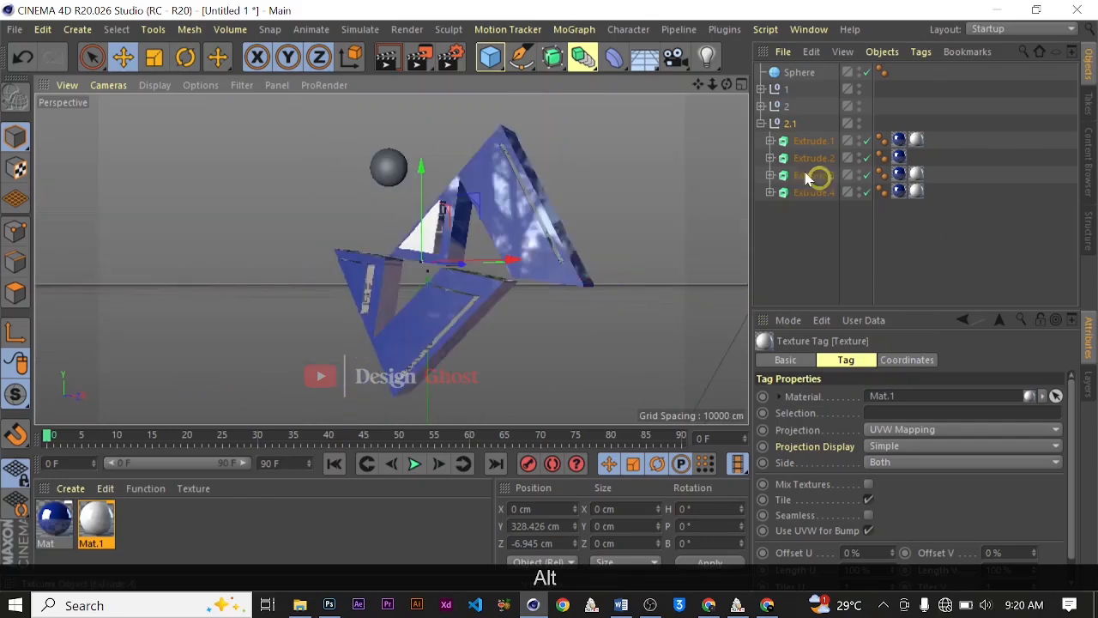
pyautogui.click(807, 142)
pyautogui.keyDown('shift'); pyautogui.click(816, 193); pyautogui.keyUp('shift')
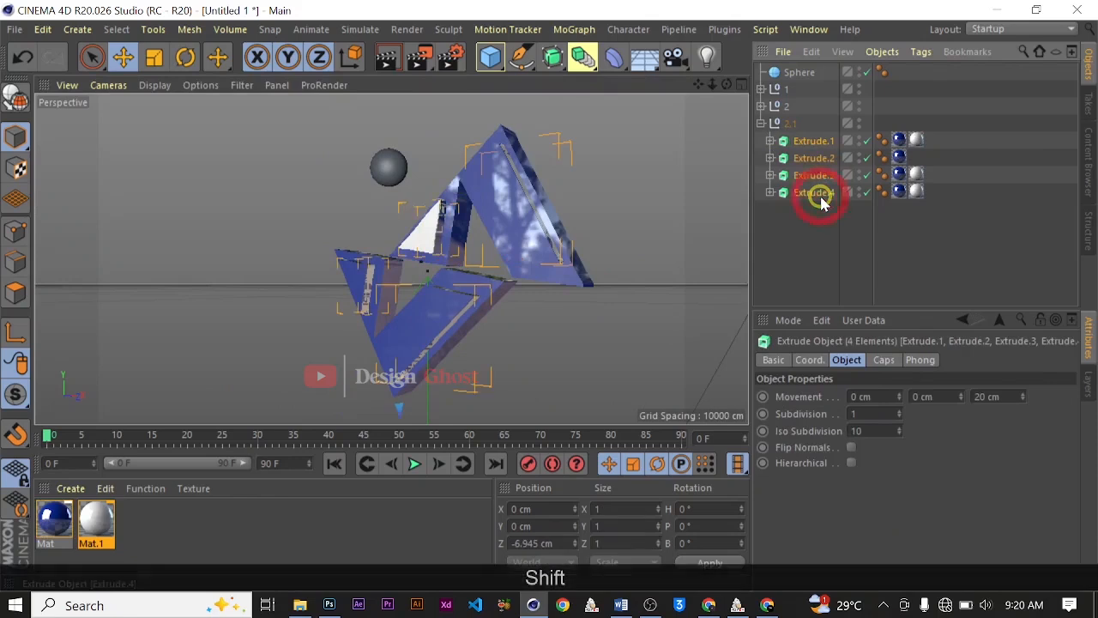
pyautogui.click(891, 361)
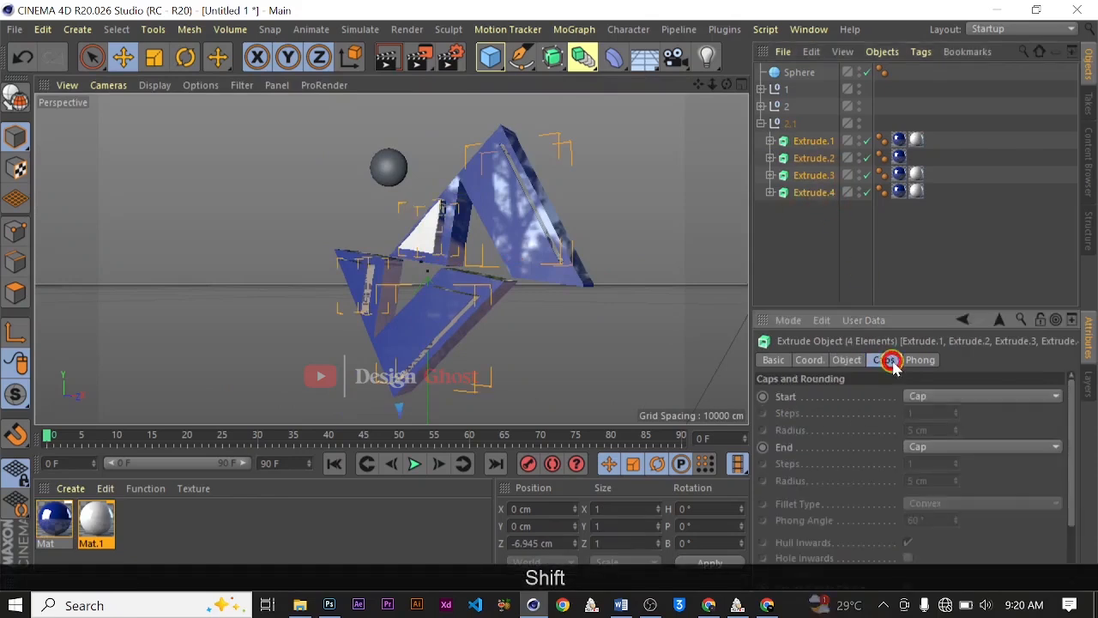
pyautogui.click(954, 397)
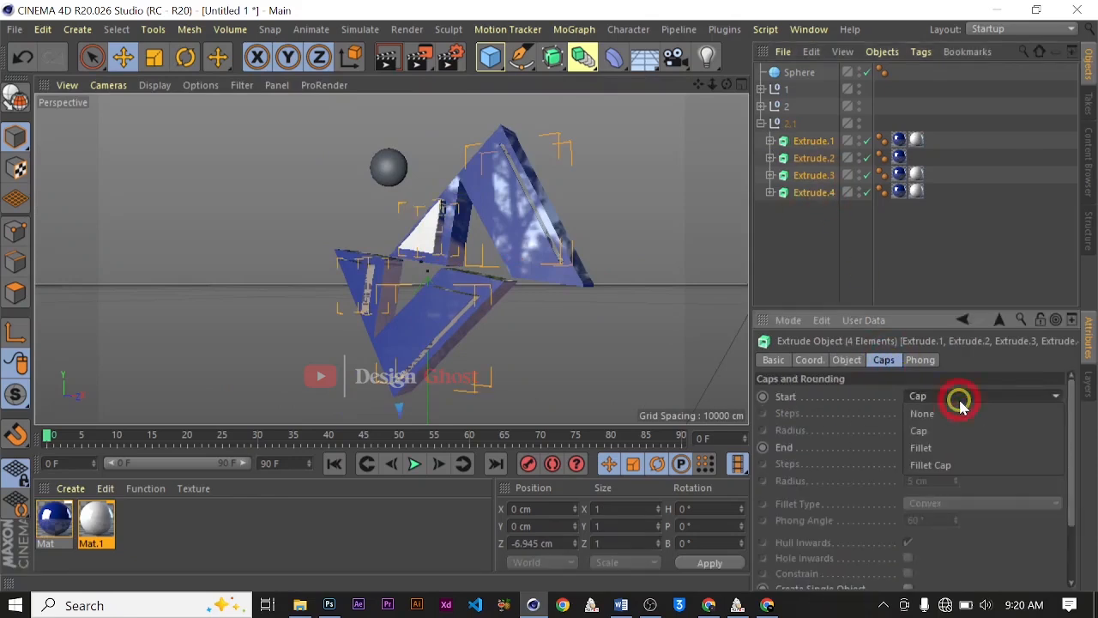
pyautogui.click(944, 465)
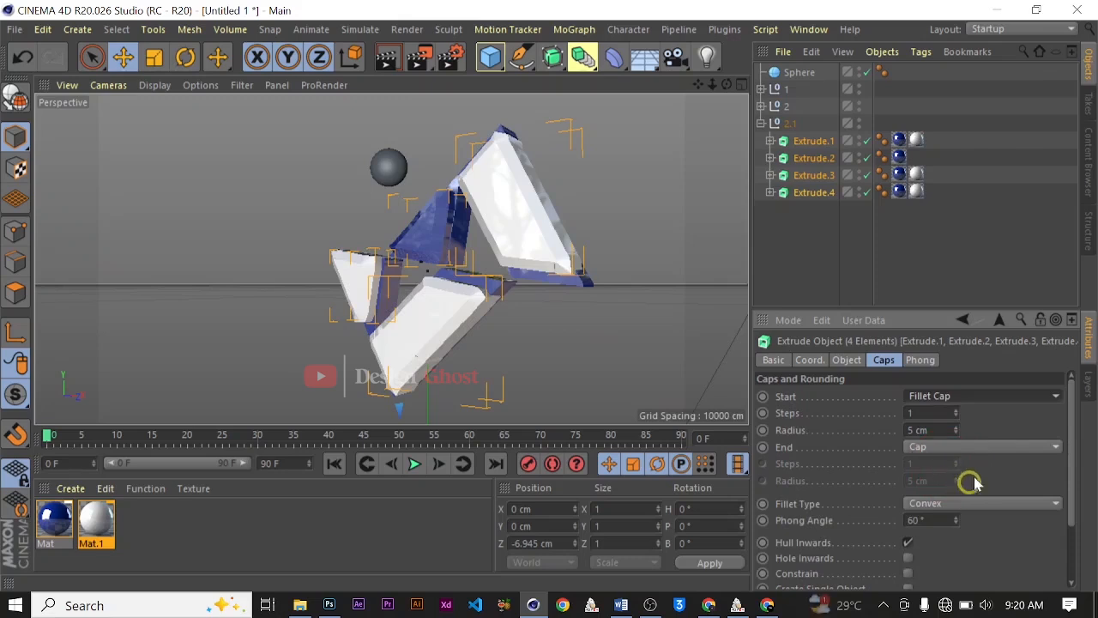
pyautogui.moveTo(926, 427); pyautogui.dragTo(919, 425)
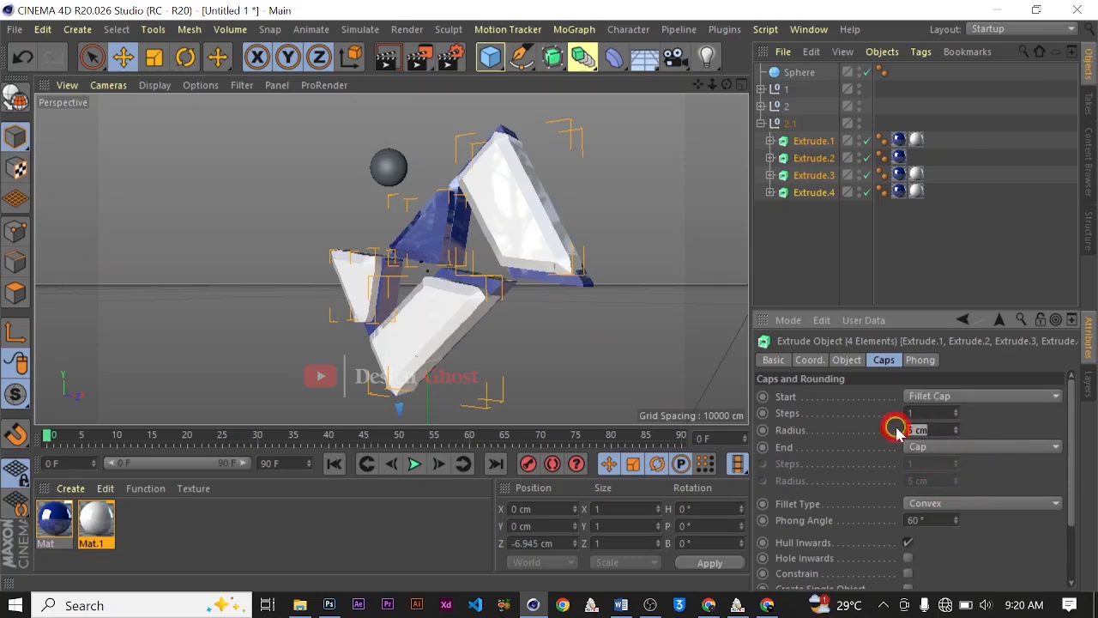
pyautogui.write('1')
pyautogui.press('Return')
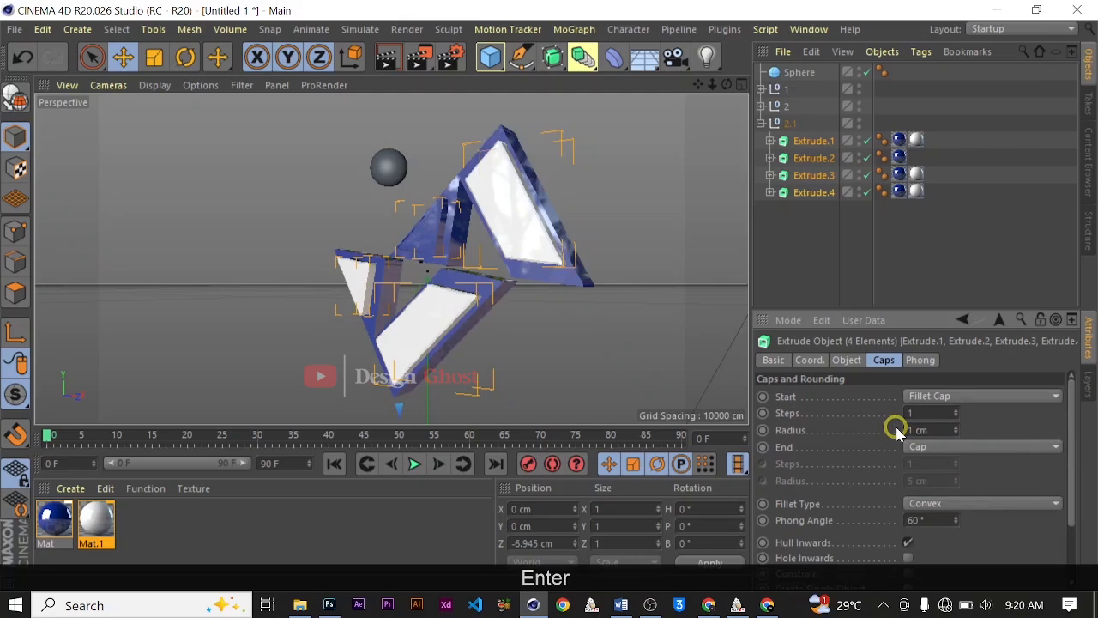
# - Try to set the start cap's fillet steps to 0 for the four extrudes
pyautogui.moveTo(926, 416); pyautogui.dragTo(891, 427)
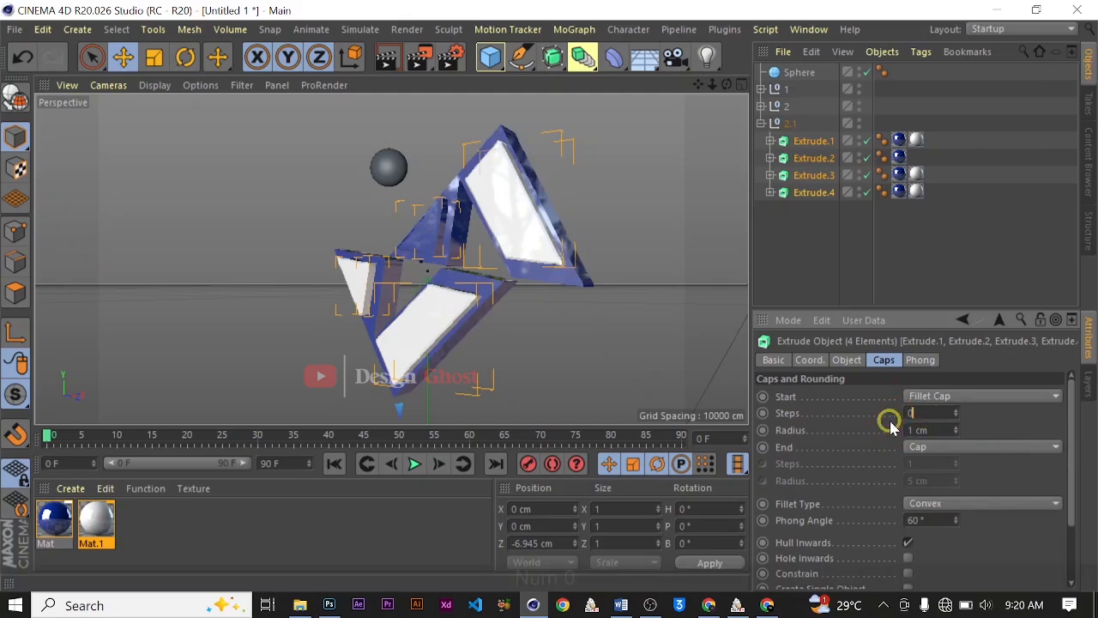
pyautogui.write('0')
pyautogui.press('Return')
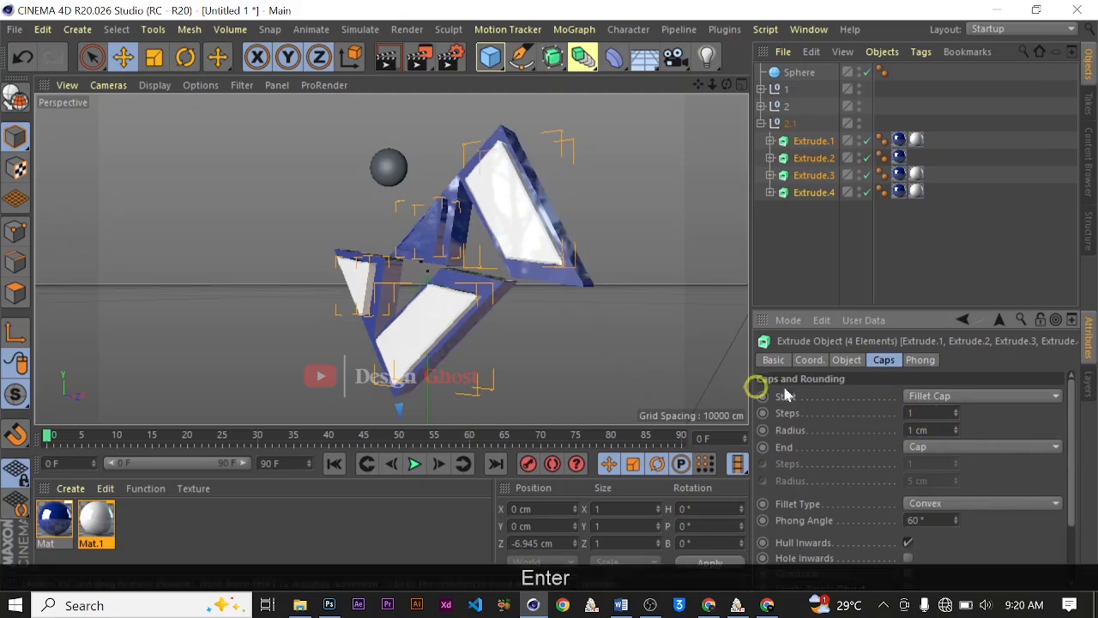
# - Set the end cap of the four selected extrudes to Fillet Cap with a 1 cm radius
pyautogui.click(959, 450)
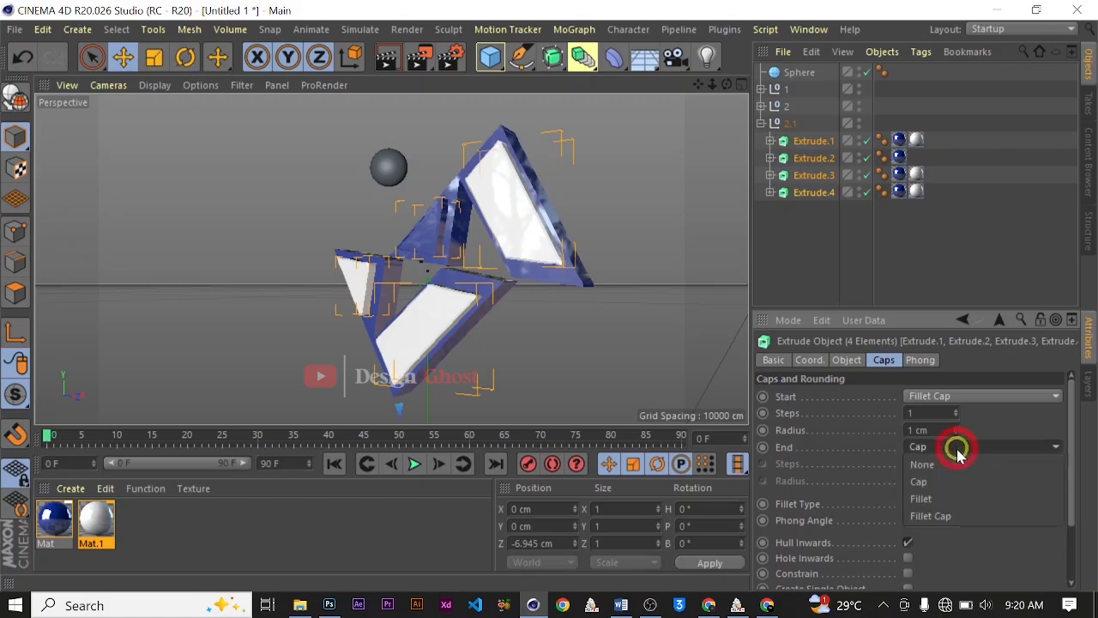
pyautogui.click(939, 512)
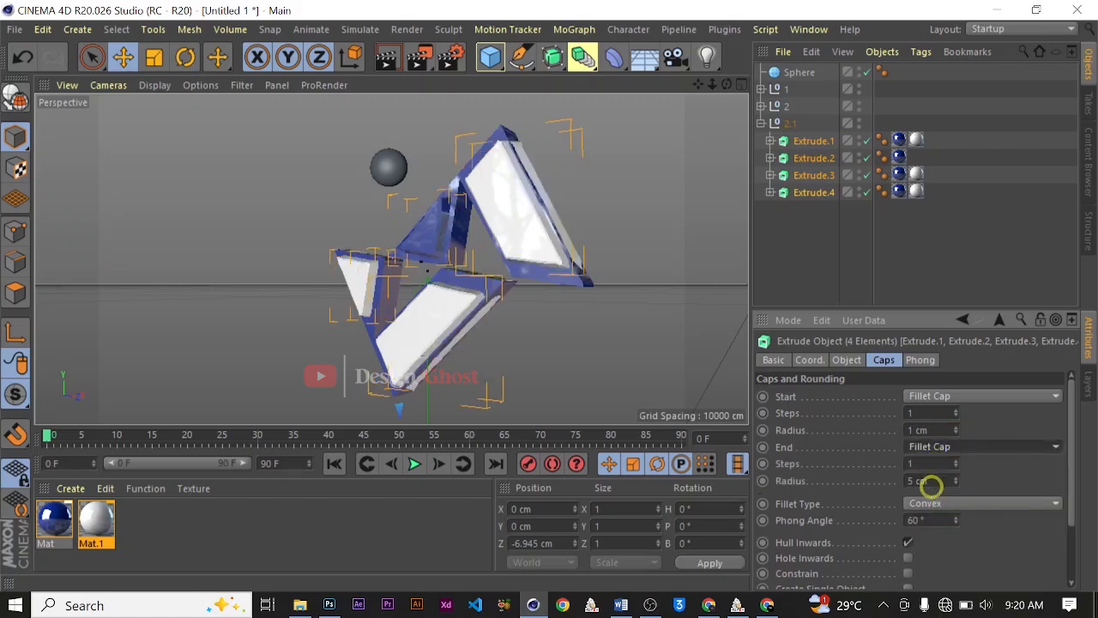
pyautogui.doubleClick(931, 481)
pyautogui.write('1')
pyautogui.press('Return')
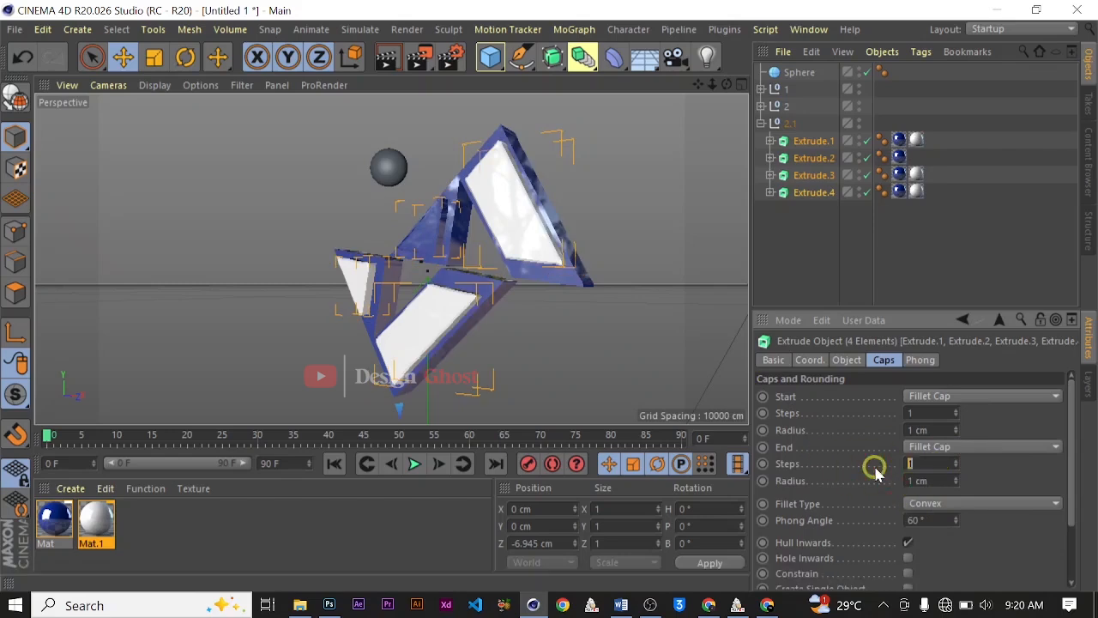
# - Copy the white material tag to Extrude.2 in null 2.1 and delete the surplus duplicate tag
pyautogui.scroll(2, 486, 279)
pyautogui.keyDown('alt'); pyautogui.moveTo(502, 275); pyautogui.dragTo(566, 260); pyautogui.keyUp('alt')
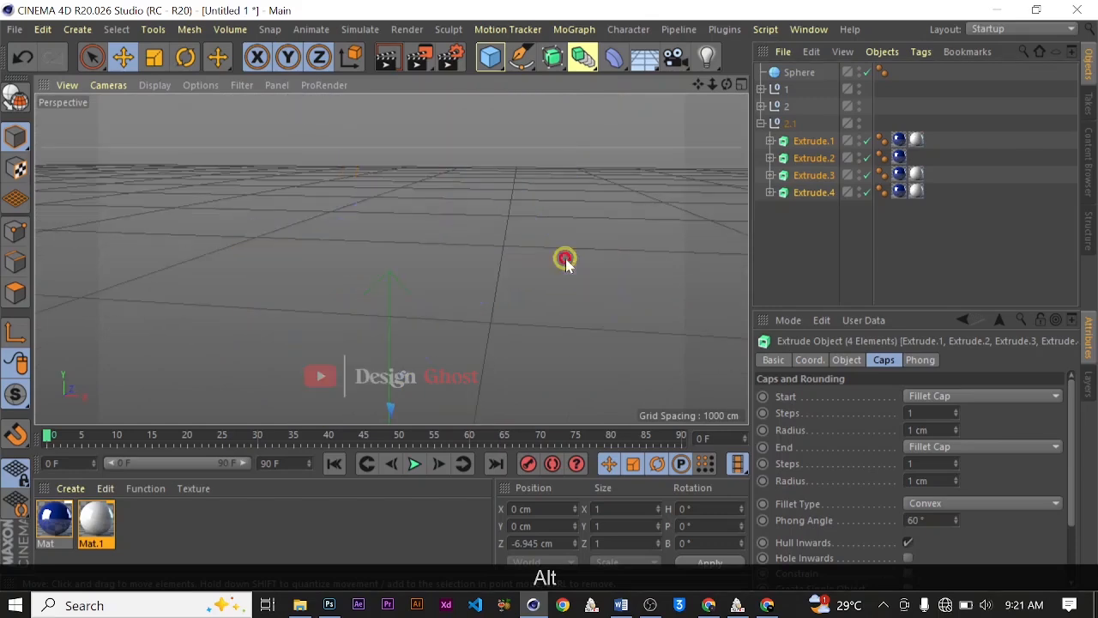
pyautogui.click(820, 161)
pyautogui.keyDown('ctrl'); pyautogui.moveTo(915, 140); pyautogui.dragTo(927, 169); pyautogui.keyUp('ctrl')
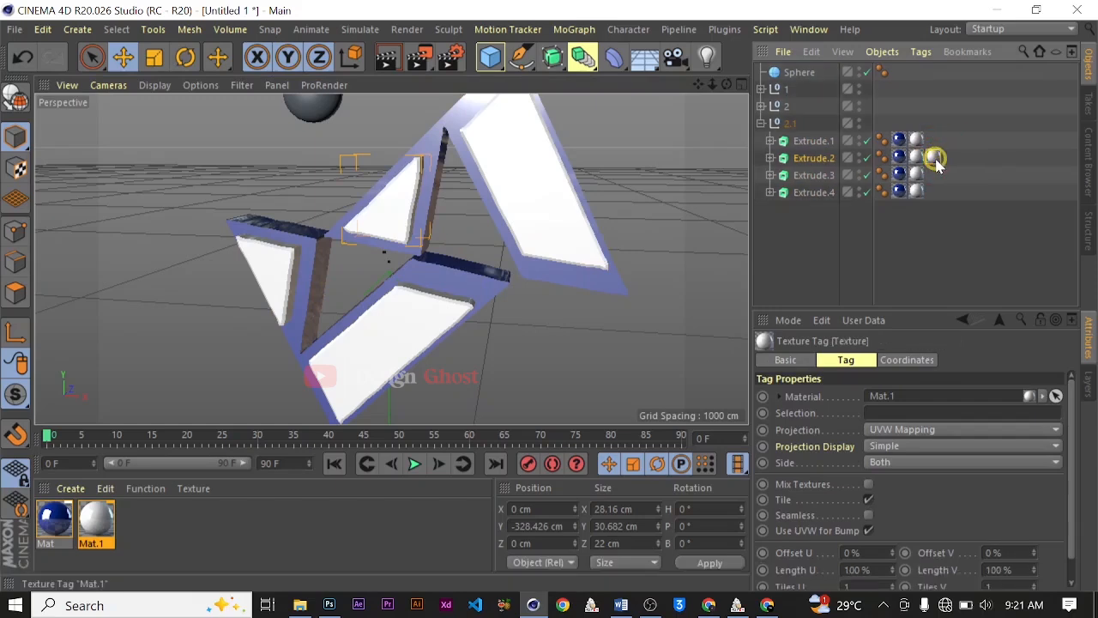
pyautogui.press('BackSpace')
pyautogui.keyDown('alt'); pyautogui.moveTo(547, 282); pyautogui.dragTo(521, 209); pyautogui.keyUp('alt')
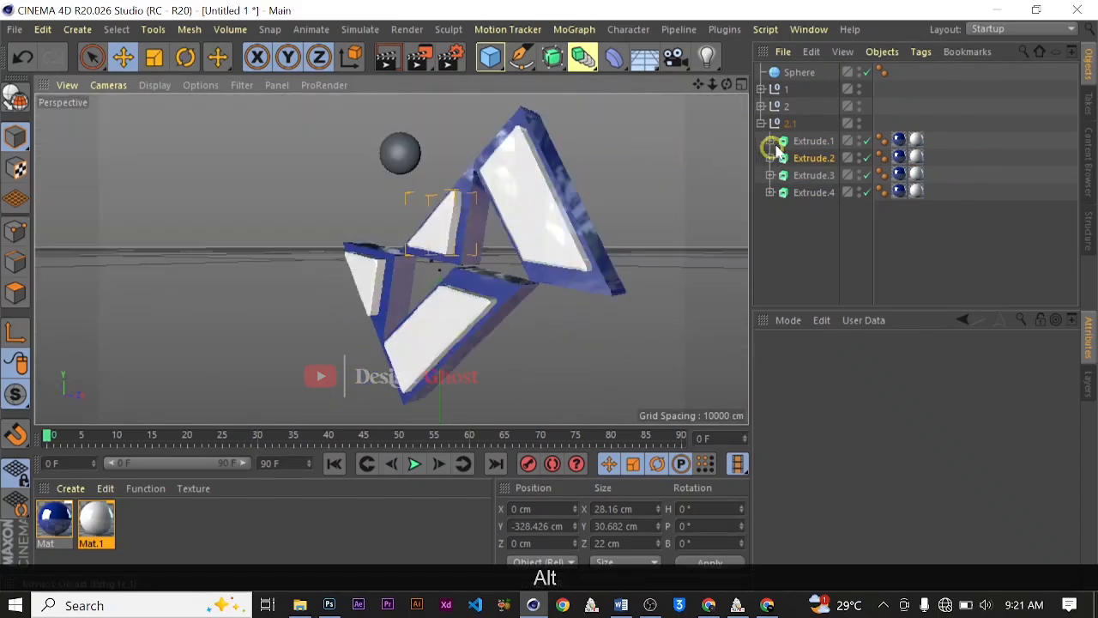
# - Collapse null 2.1 and shift null 2 slightly along the Z axis to about -8.5 cm
pyautogui.click(762, 124)
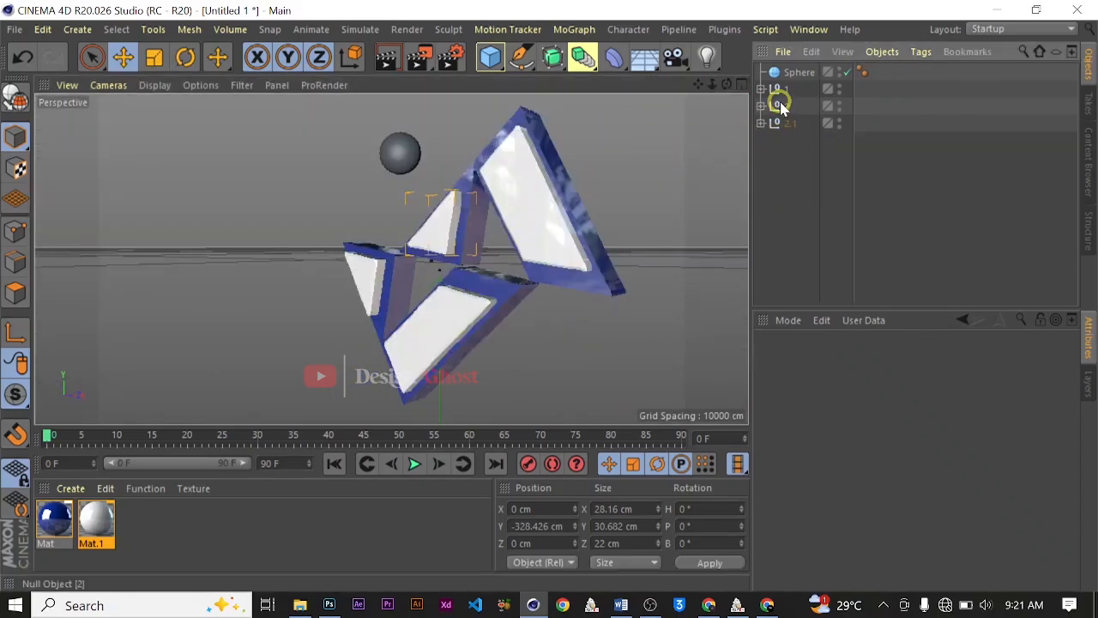
pyautogui.click(781, 104)
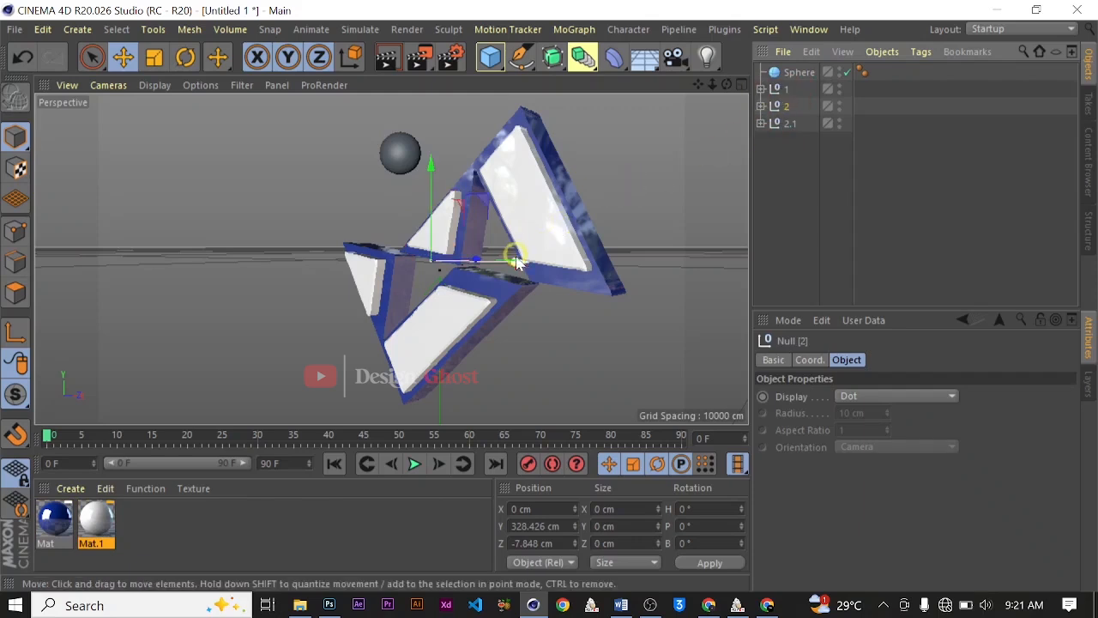
pyautogui.moveTo(516, 263); pyautogui.dragTo(587, 290)
pyautogui.hotkey('ctrl', 'z')
pyautogui.keyDown('alt'); pyautogui.moveTo(657, 282); pyautogui.dragTo(657, 279); pyautogui.keyUp('alt')
# - Remove the white material tag from Extrude.2 in null 2, leaving only its blue material
pyautogui.click(760, 105)
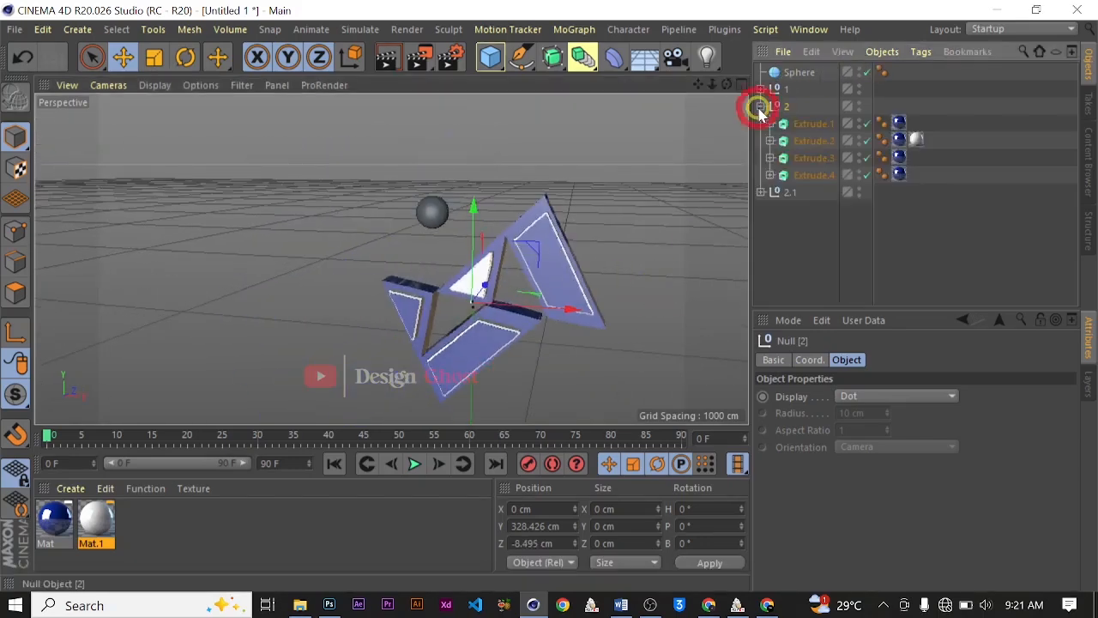
pyautogui.click(918, 140)
pyautogui.press('BackSpace')
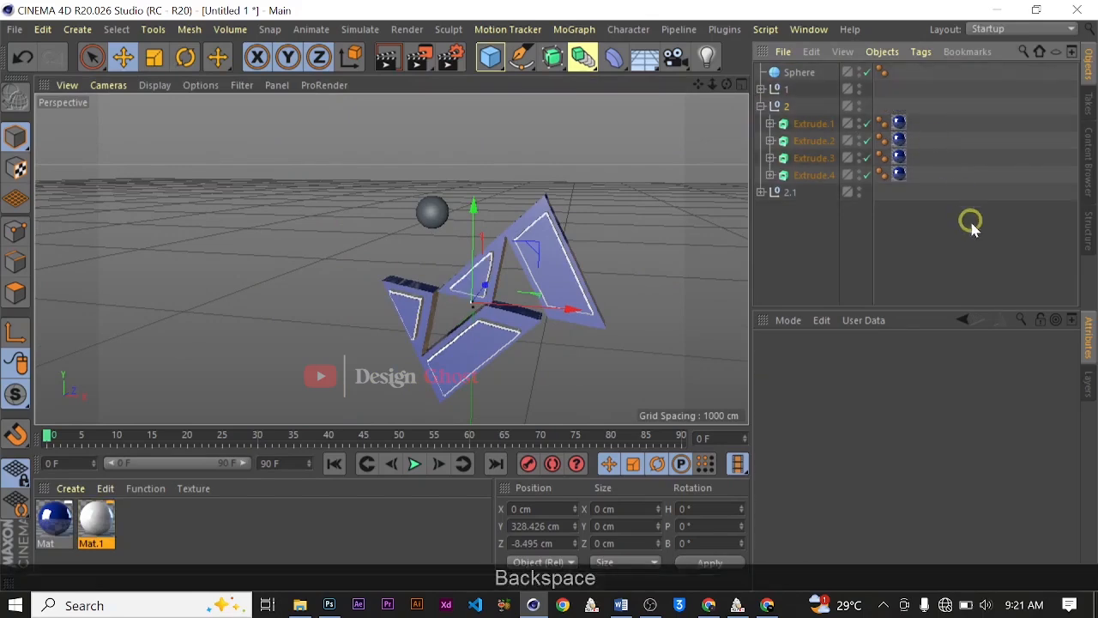
# - Apply the white material Mat.1 to the sphere above the logo
pyautogui.keyDown('alt'); pyautogui.moveTo(629, 274); pyautogui.dragTo(642, 242); pyautogui.keyUp('alt')
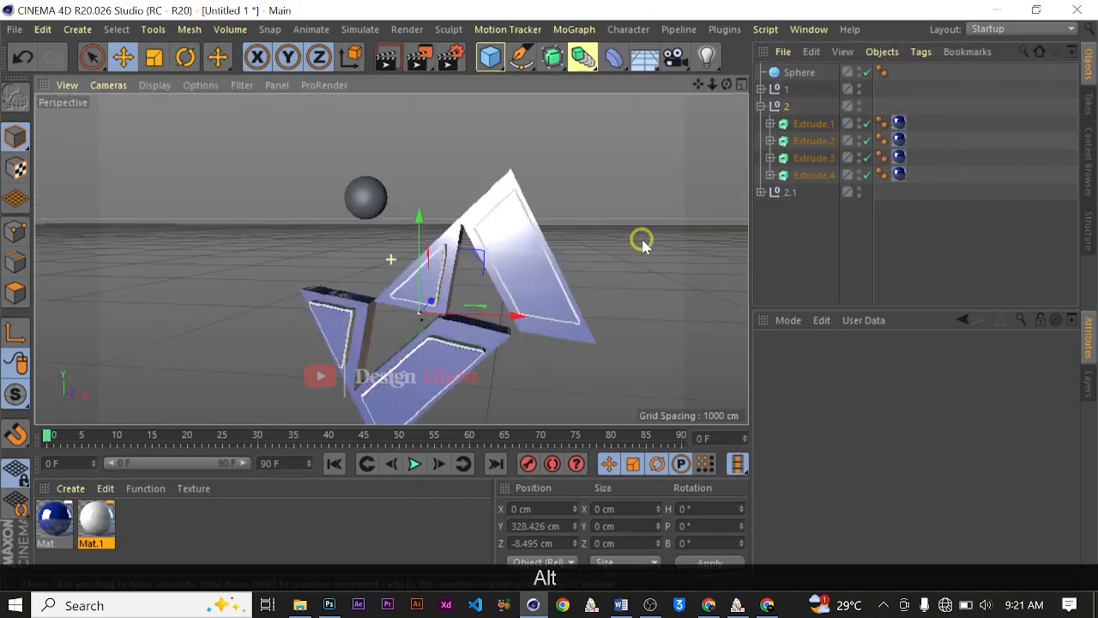
pyautogui.moveTo(93, 522); pyautogui.dragTo(366, 211)
pyautogui.scroll(-3, 512, 303)
pyautogui.scroll(-2, 571, 234)
pyautogui.keyDown('alt'); pyautogui.moveTo(581, 217); pyautogui.dragTo(454, 250); pyautogui.keyUp('alt')
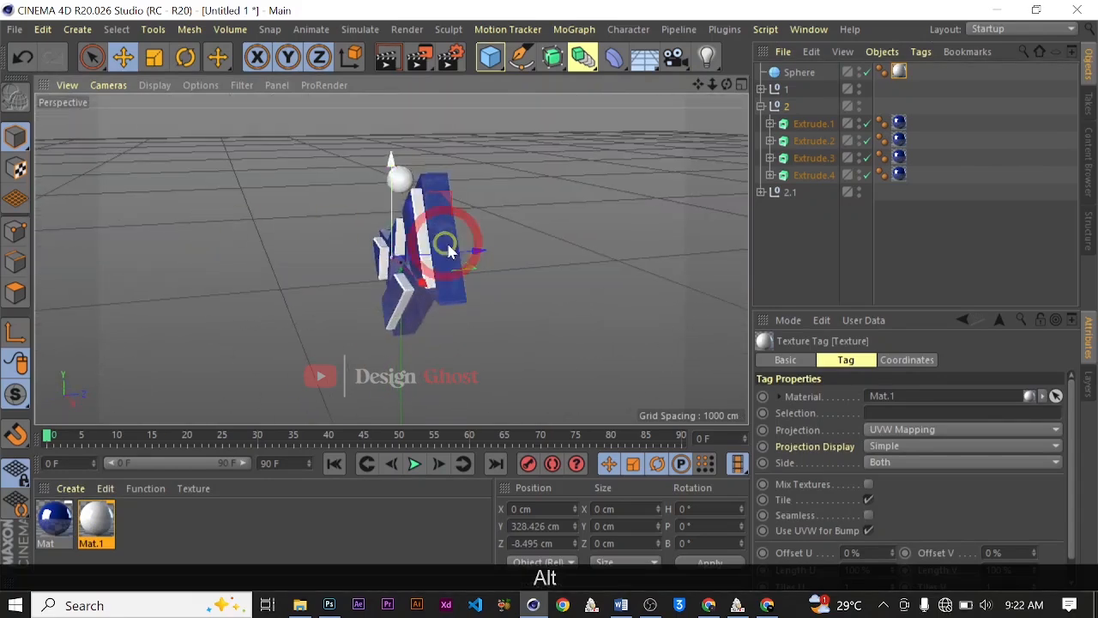
pyautogui.keyDown('alt'); pyautogui.moveTo(434, 299); pyautogui.dragTo(439, 264); pyautogui.keyUp('alt')
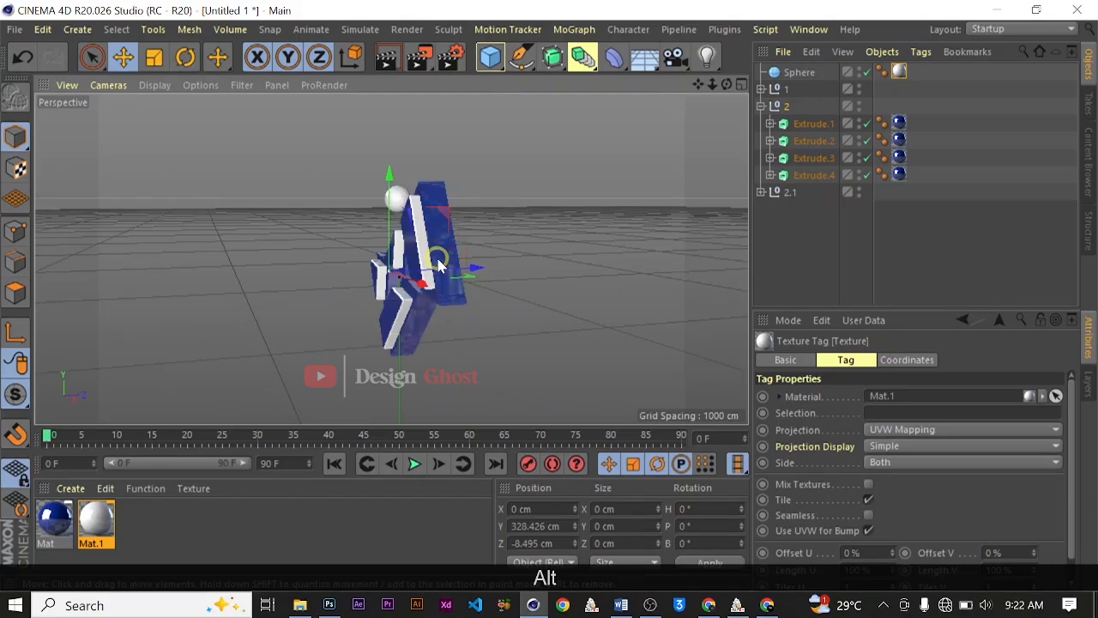